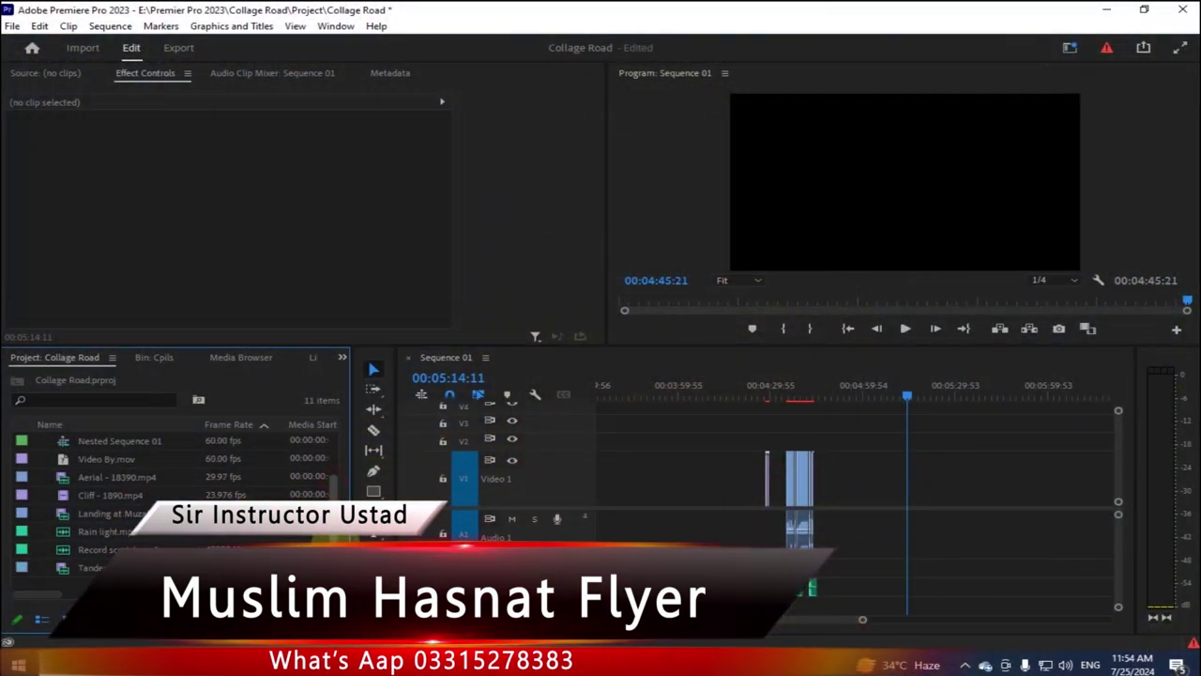
# Zoom the timeline, move the playhead to about 04:39 and play the sequence briefly
pyautogui.scroll(2, 340, 482)
pyautogui.click(798, 385)
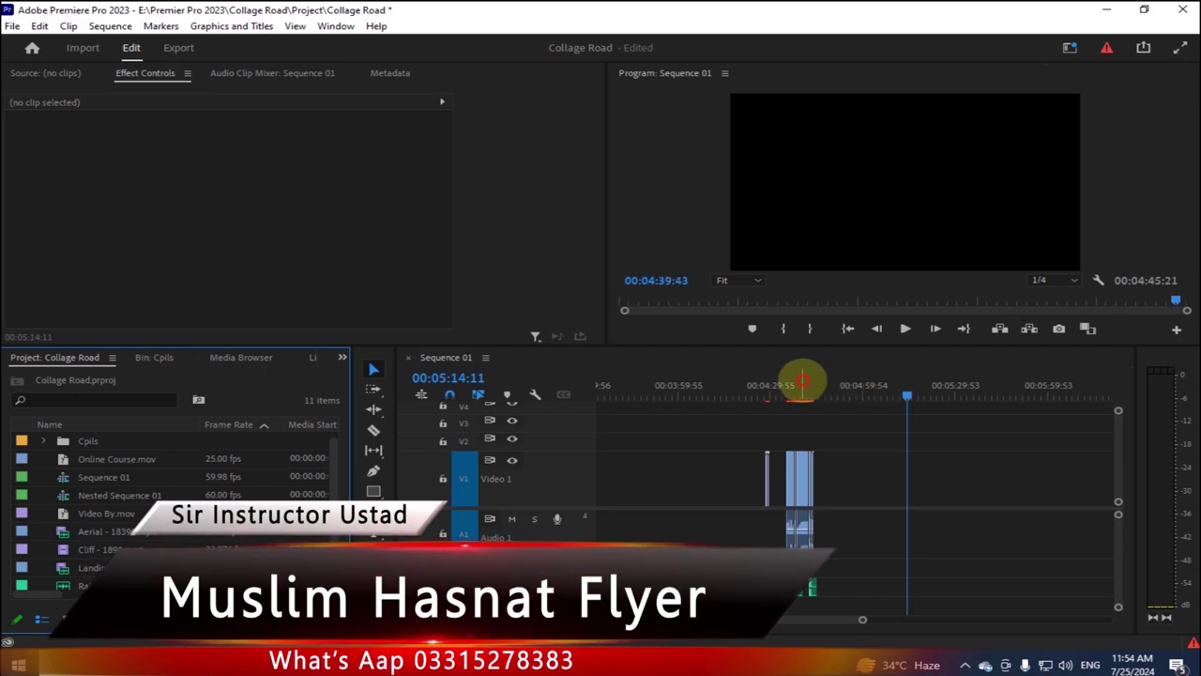
pyautogui.click(854, 627)
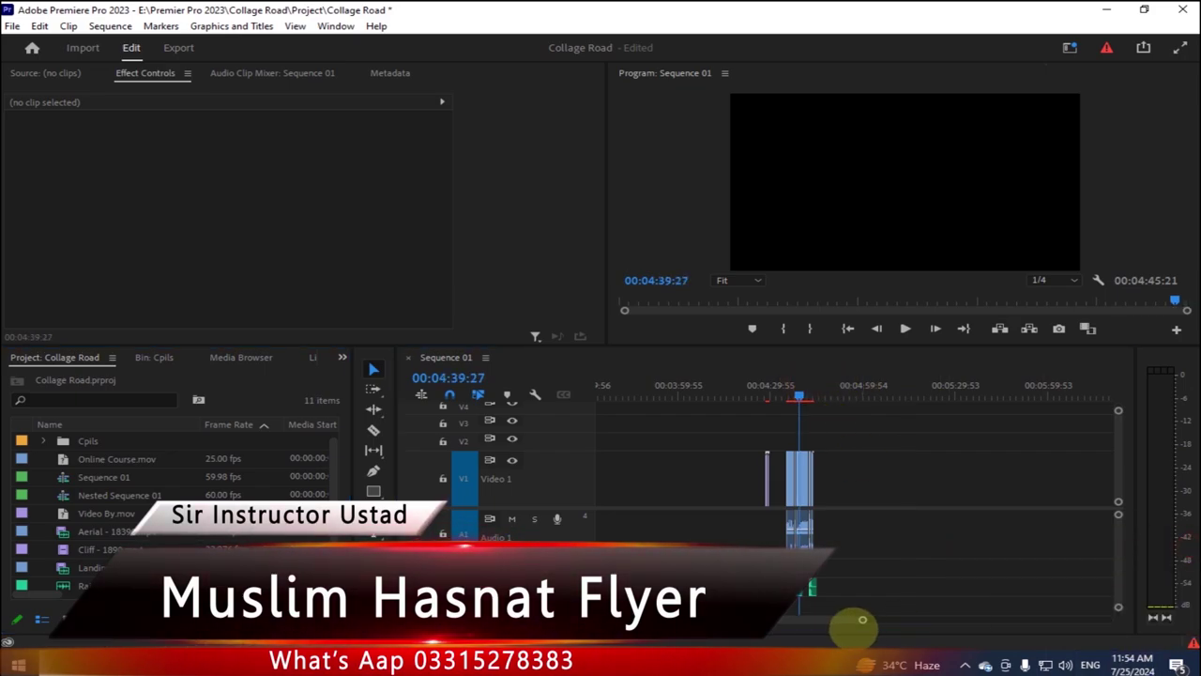
pyautogui.scroll(5, 862, 619)
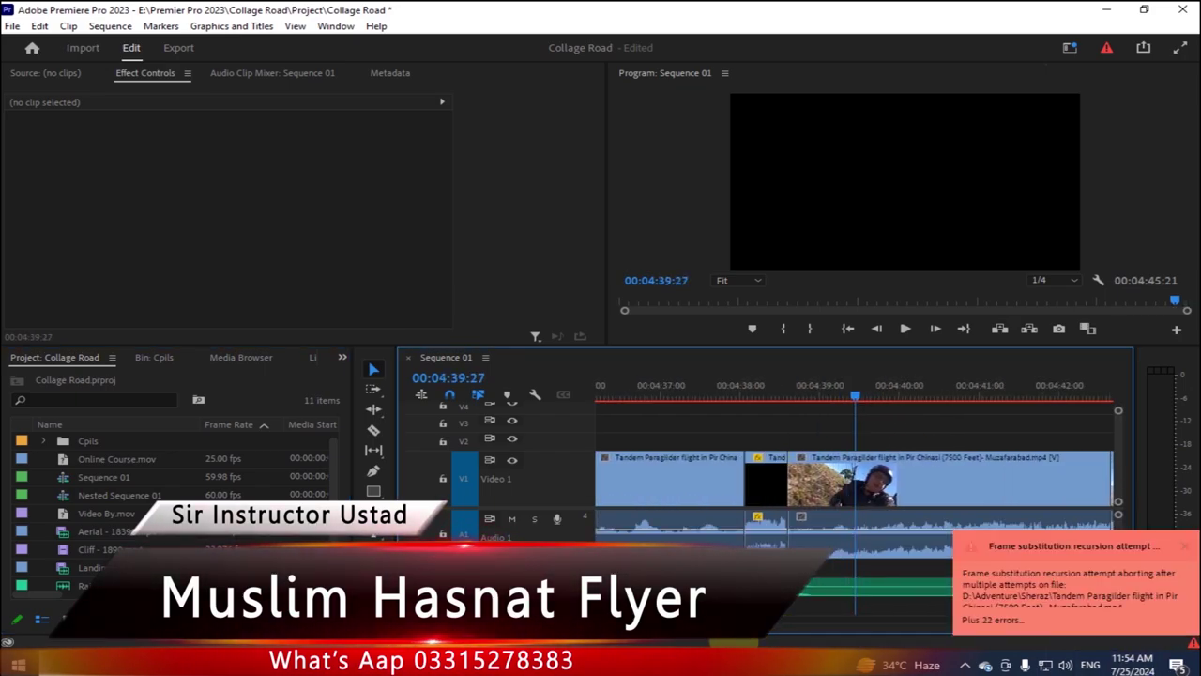
pyautogui.press('space')
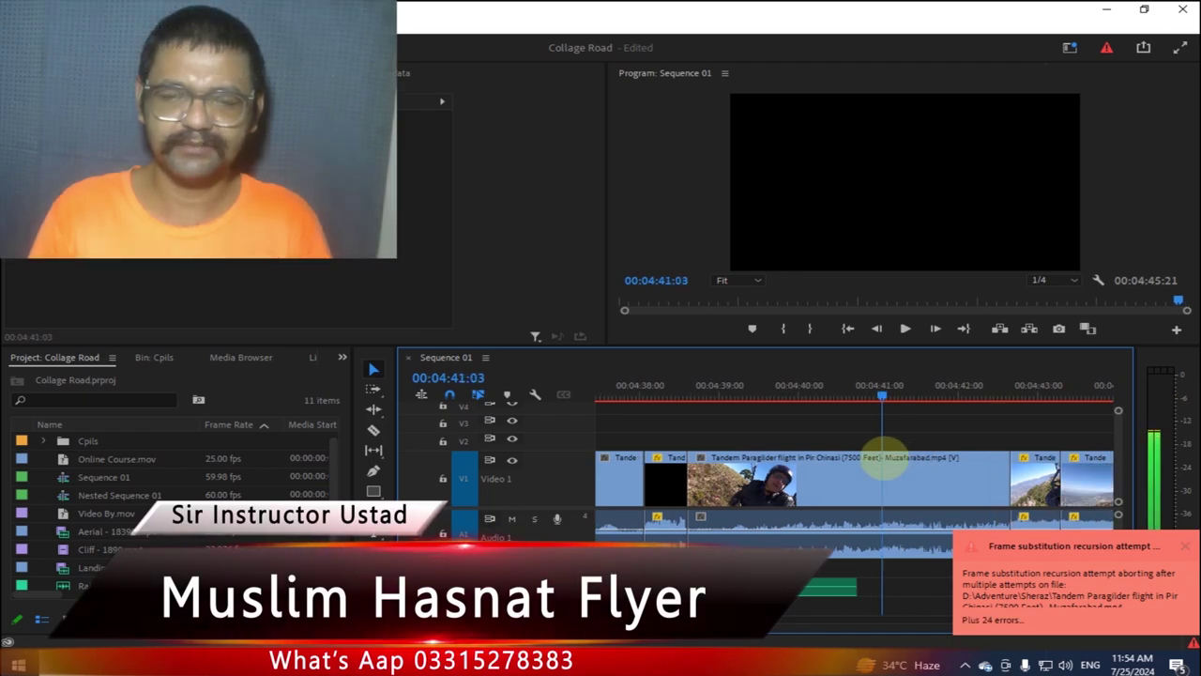
pyautogui.press('space')
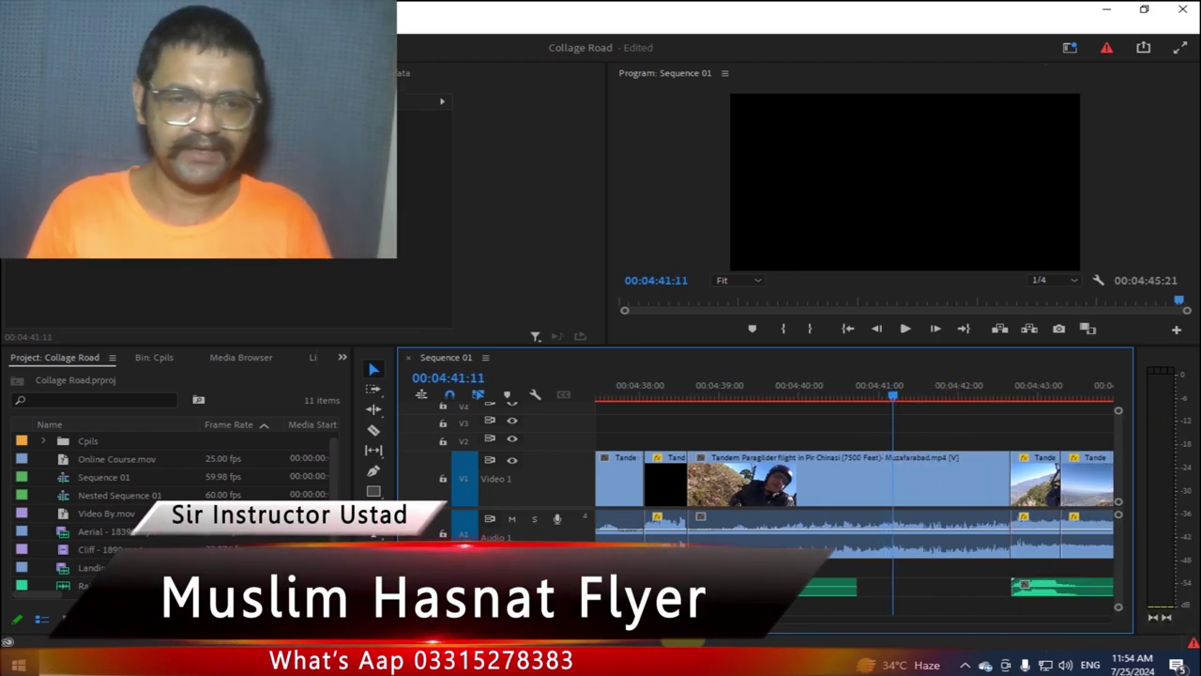
# Scrub to about 04:42, shuttle backward, and park at the start of the Cliff - 1890.mp4 clip
pyautogui.scroll(-8, 733, 623)
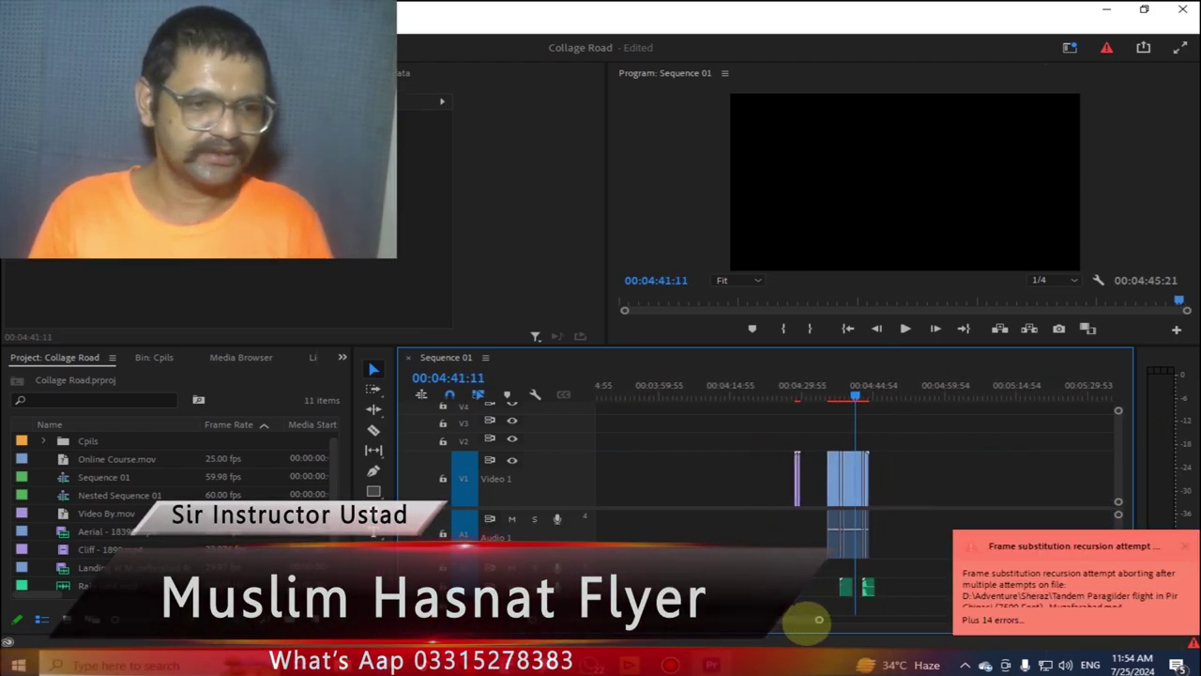
pyautogui.scroll(5, 733, 623)
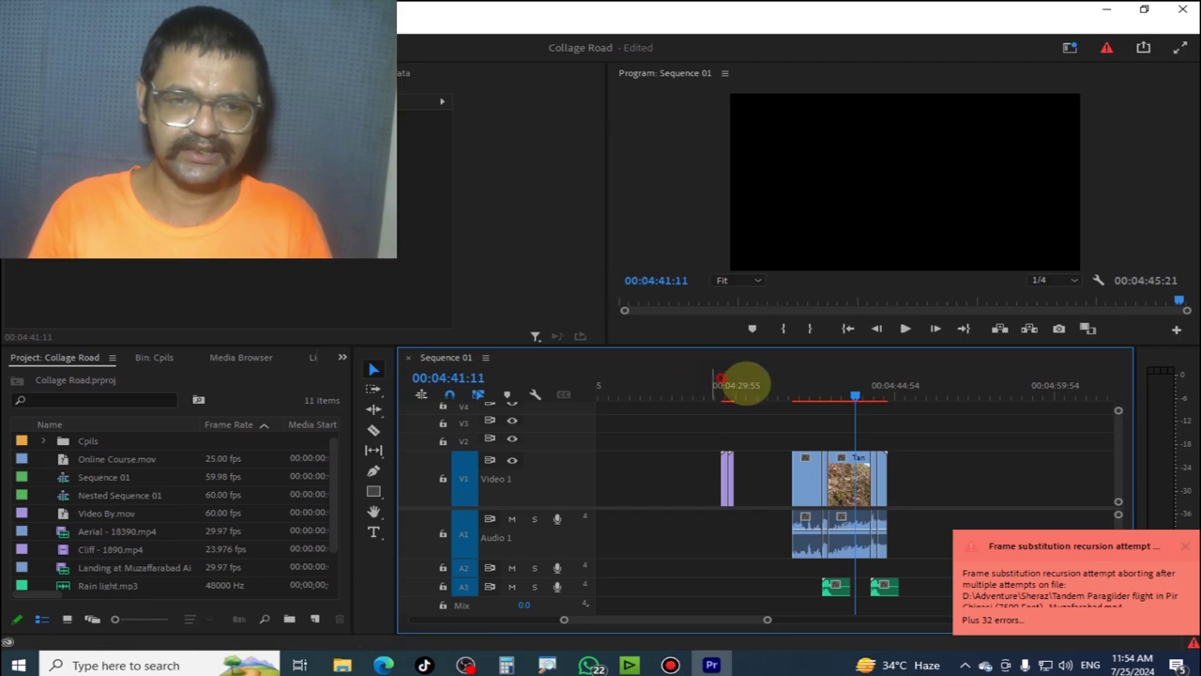
pyautogui.click(838, 394)
pyautogui.moveTo(838, 394); pyautogui.dragTo(899, 392)
pyautogui.press('j')
pyautogui.press('j')
pyautogui.press('j')
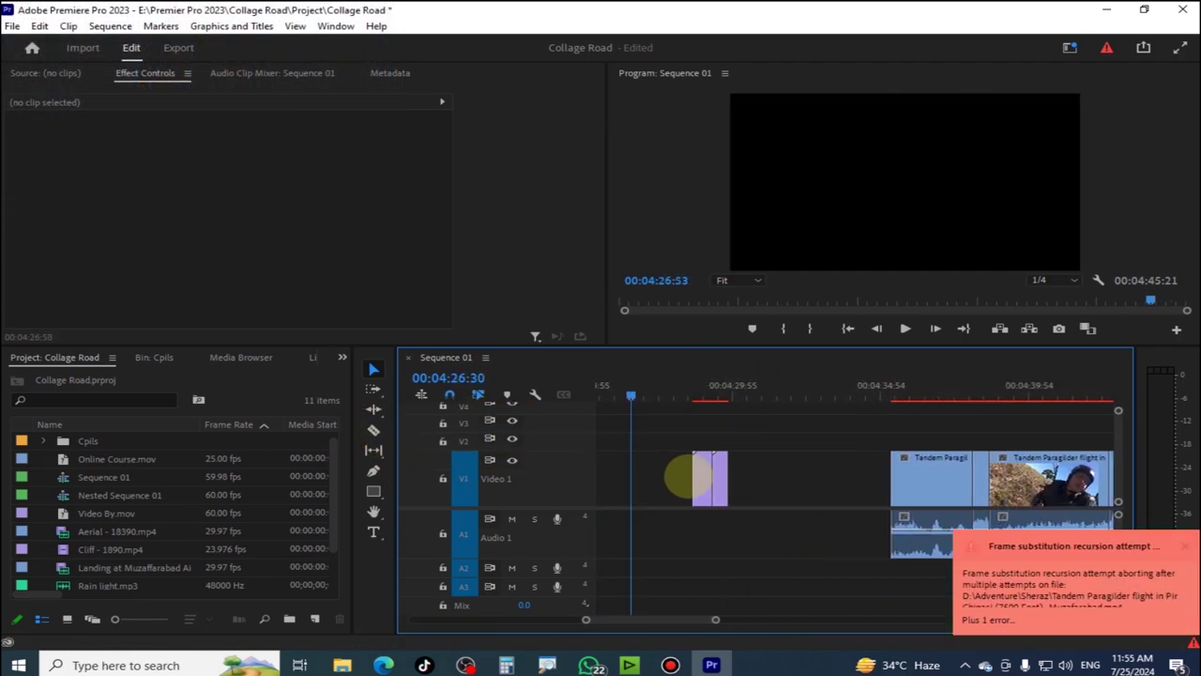
pyautogui.press('Down')
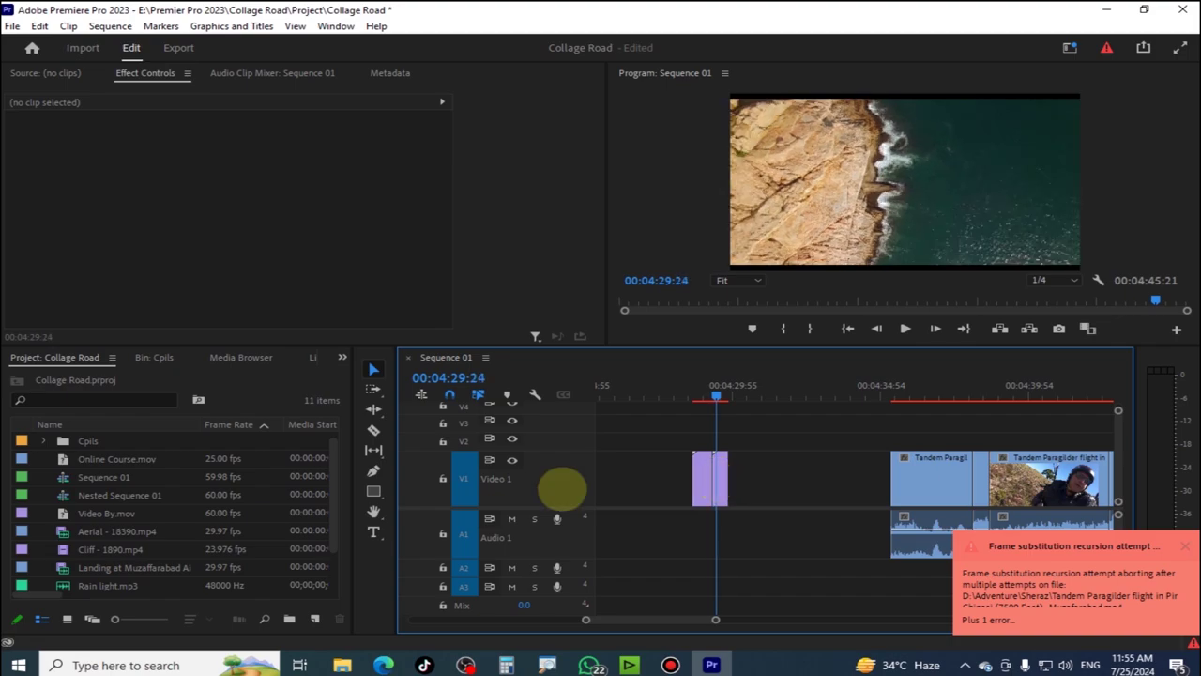
# Enlarge the Cliff - 1890.mp4 clip to Scale 106.4 in the Program monitor
pyautogui.click(901, 488)
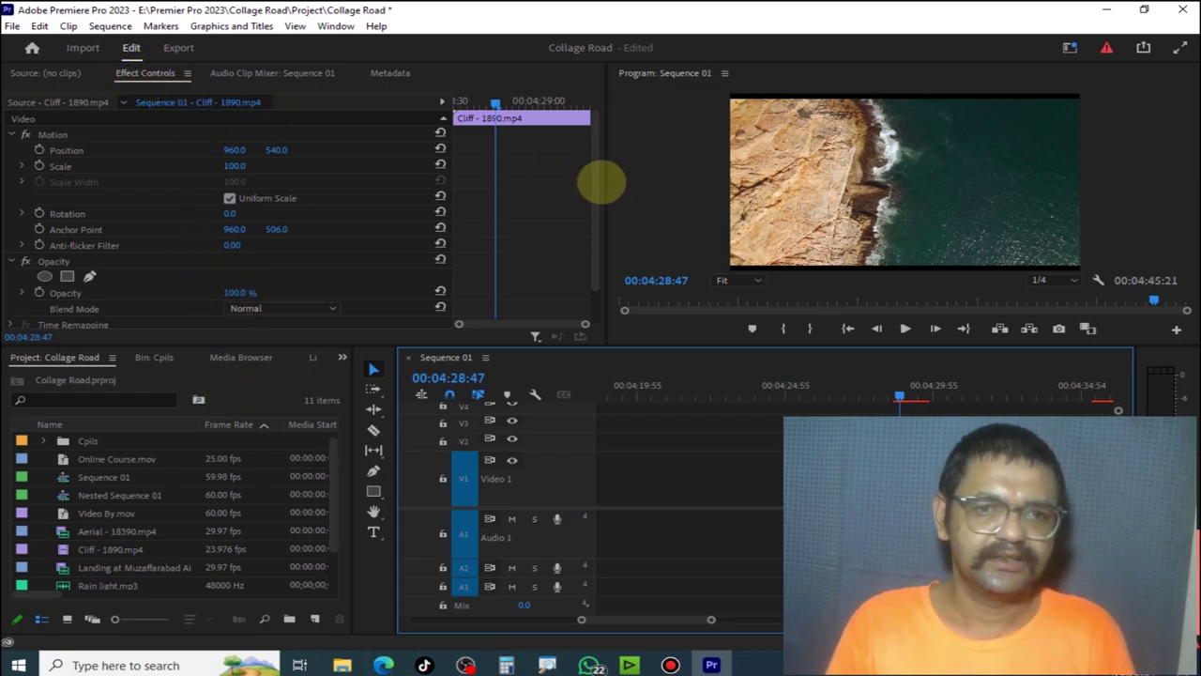
pyautogui.moveTo(595, 182); pyautogui.dragTo(597, 218)
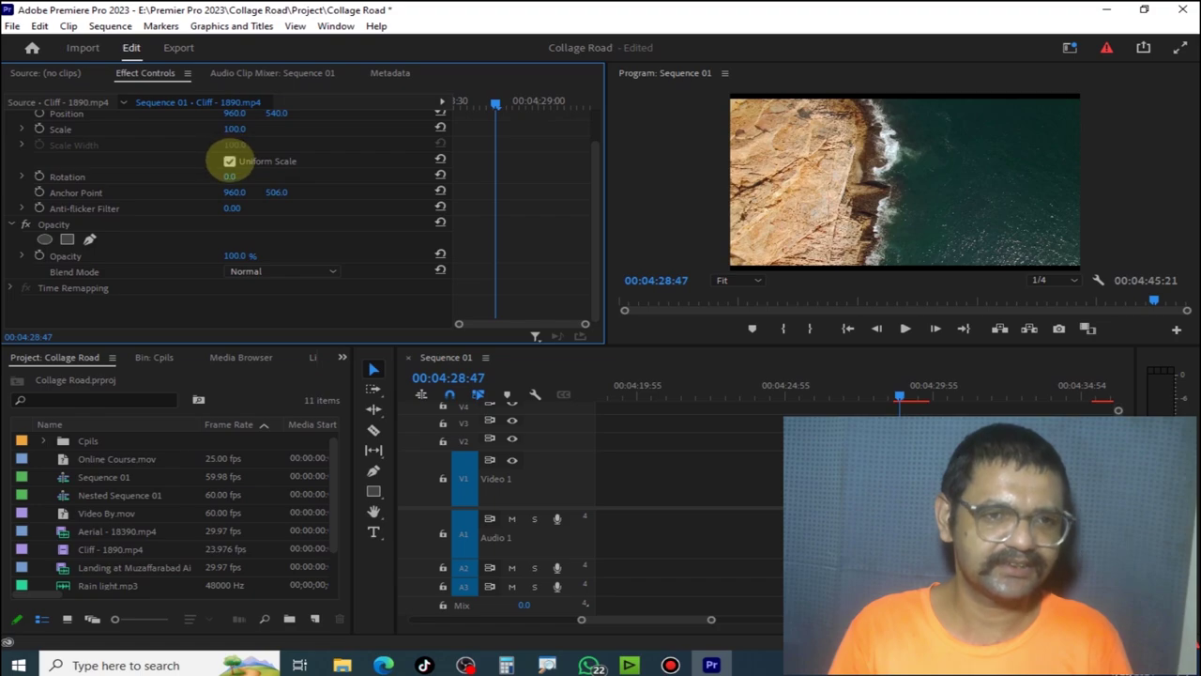
pyautogui.click(906, 174)
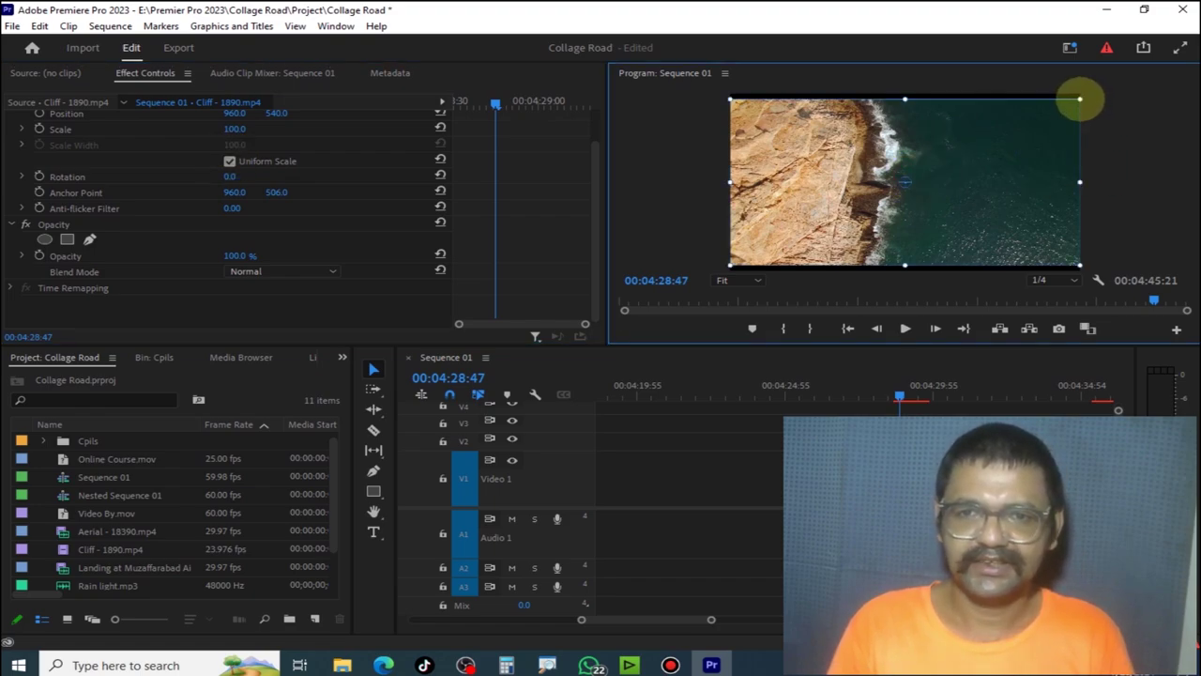
pyautogui.moveTo(1080, 98); pyautogui.dragTo(1091, 94)
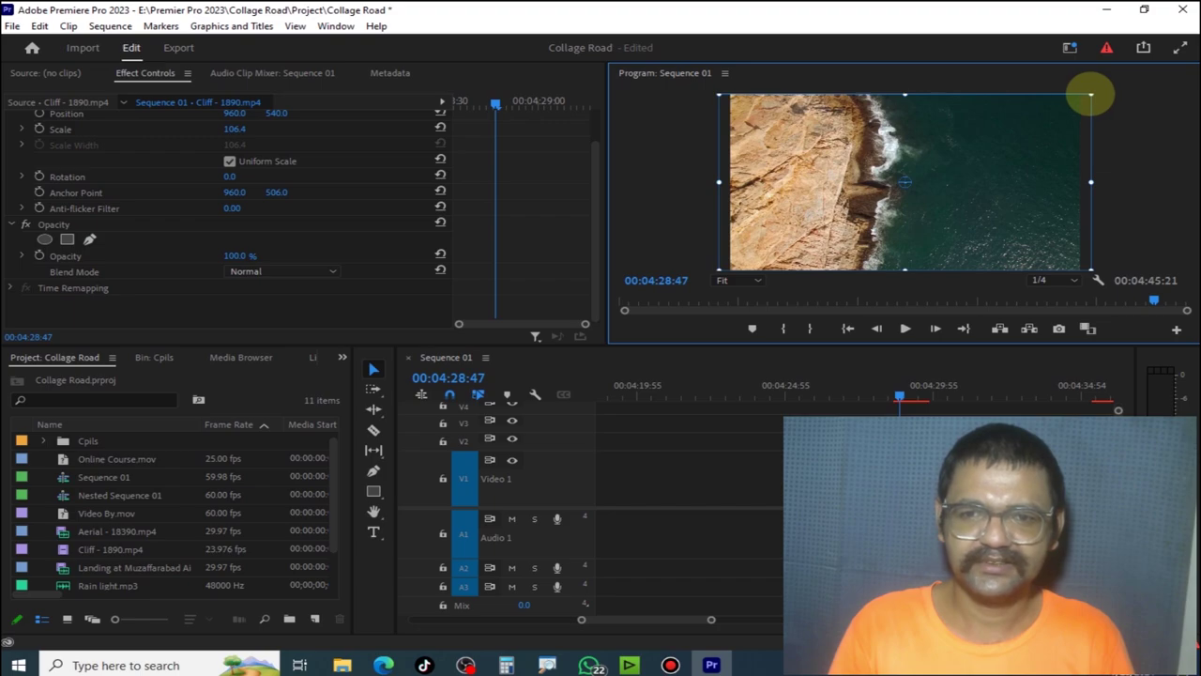
pyautogui.click(857, 367)
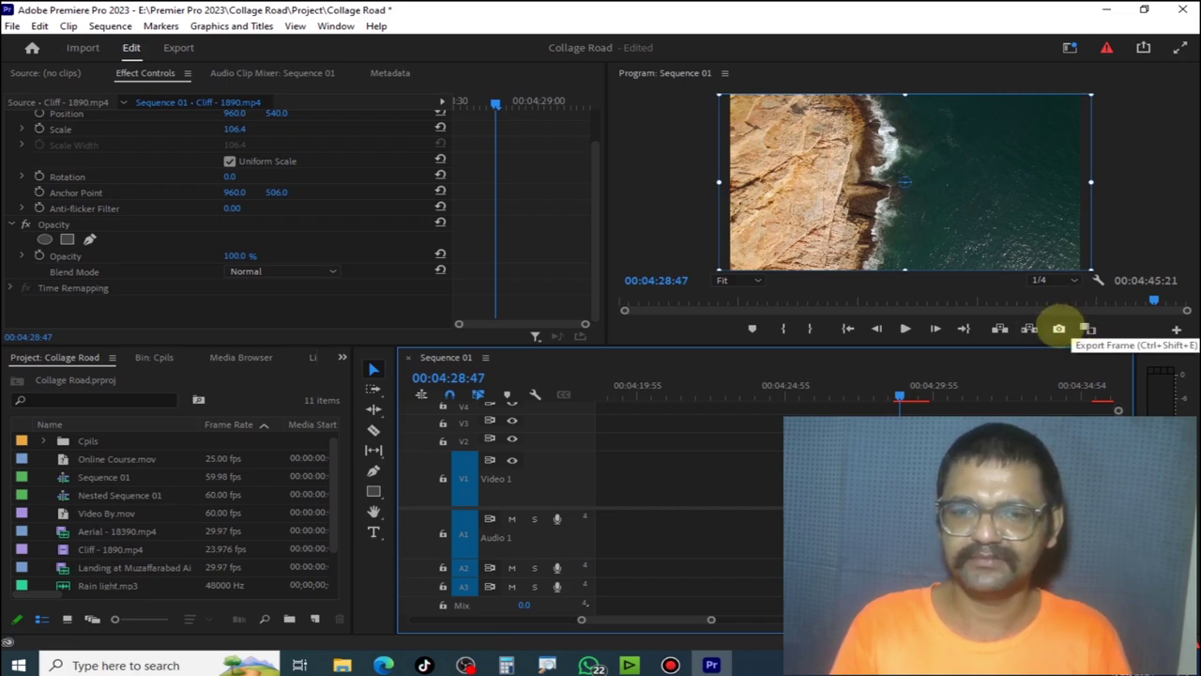
# Export frame 00:04:28:47 as a JPEG still with Import into project enabled
pyautogui.click(1058, 327)
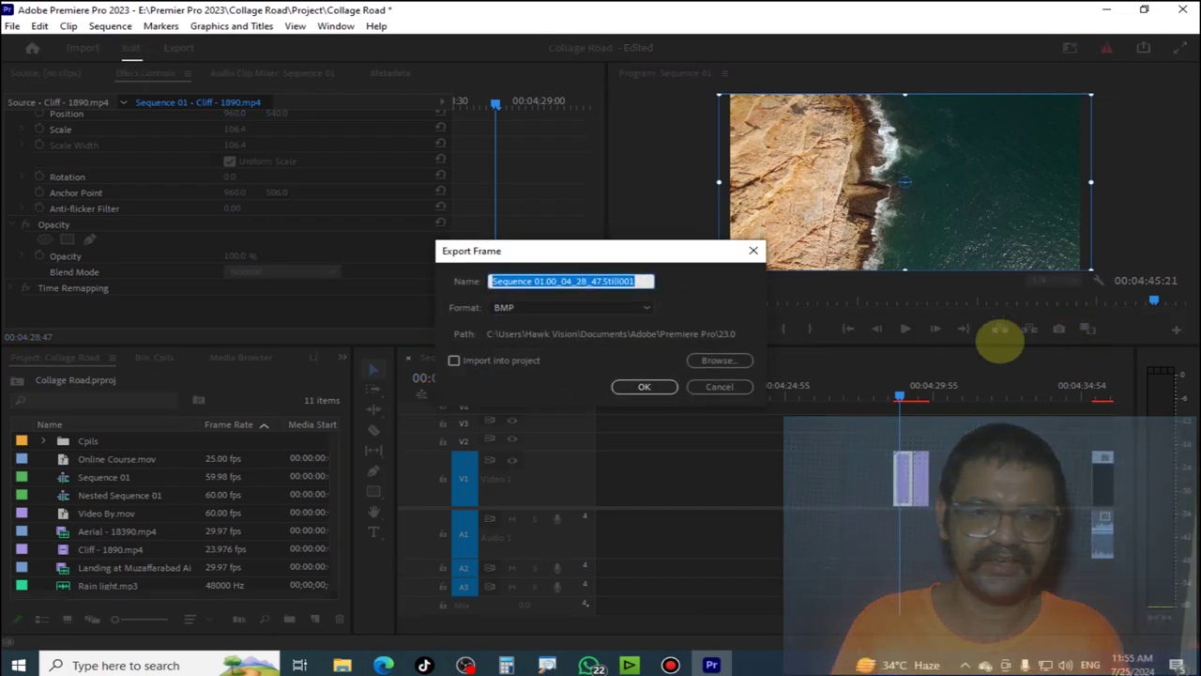
pyautogui.click(646, 308)
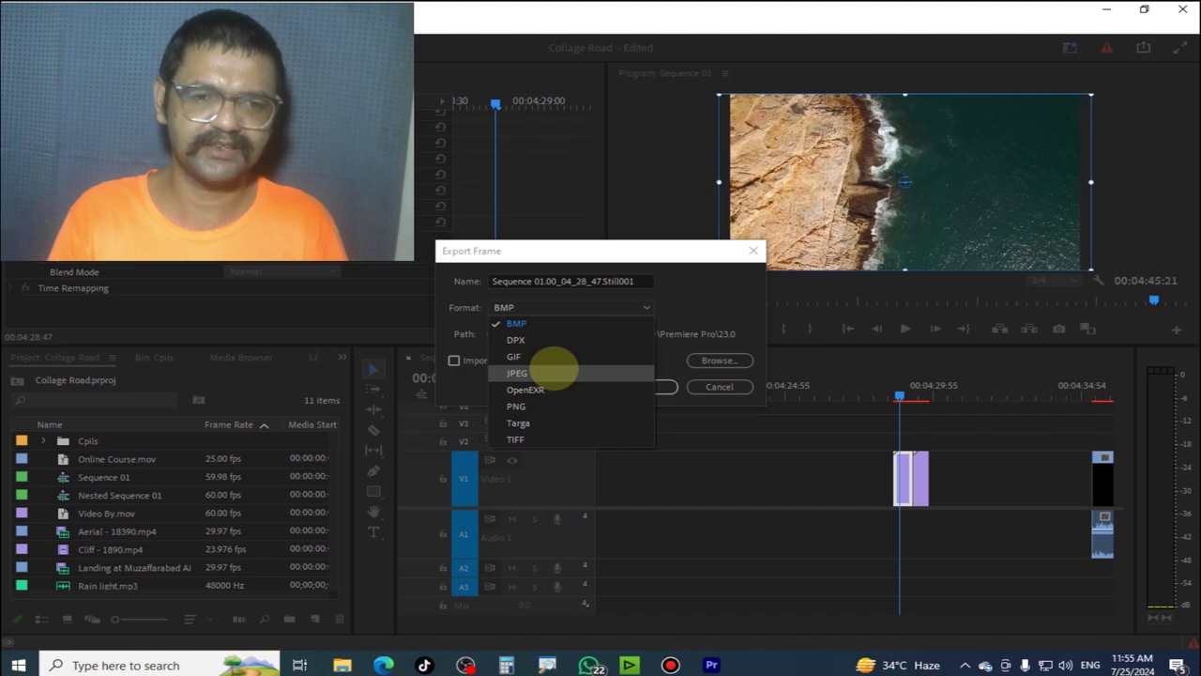
pyautogui.click(553, 372)
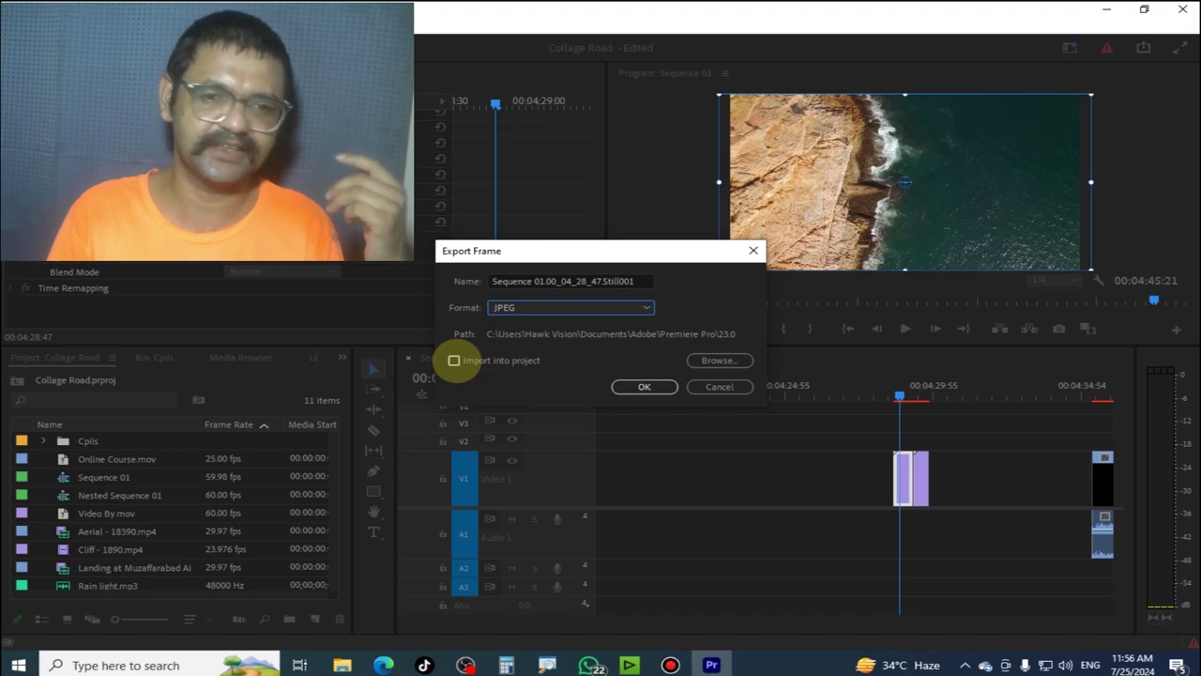
pyautogui.click(454, 360)
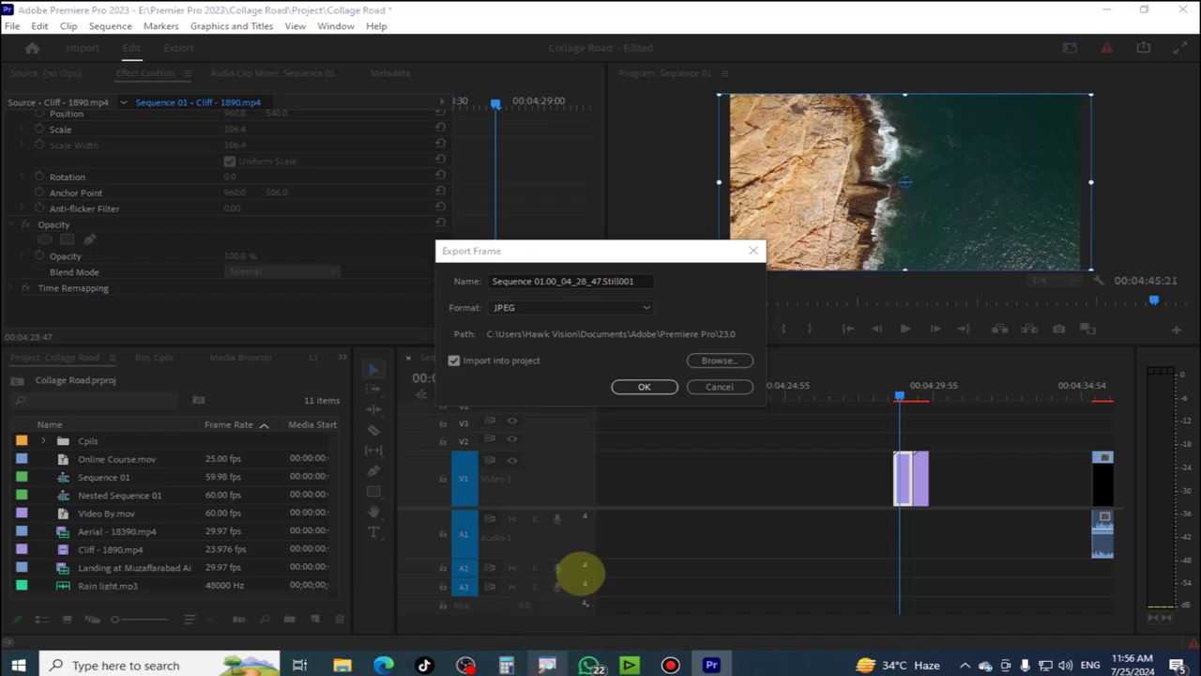
pyautogui.click(666, 385)
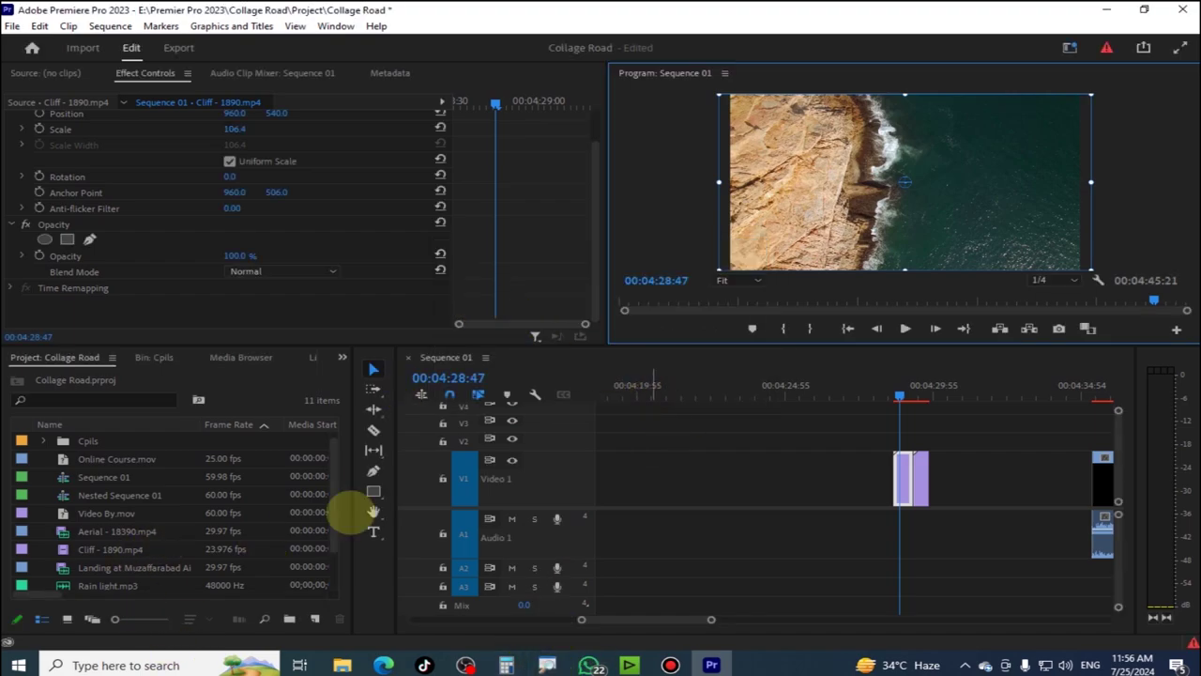
pyautogui.moveTo(951, 384); pyautogui.dragTo(839, 507)
# Place the exported Still001 JPEG on track V1 after the clips and select it
pyautogui.press('\\')
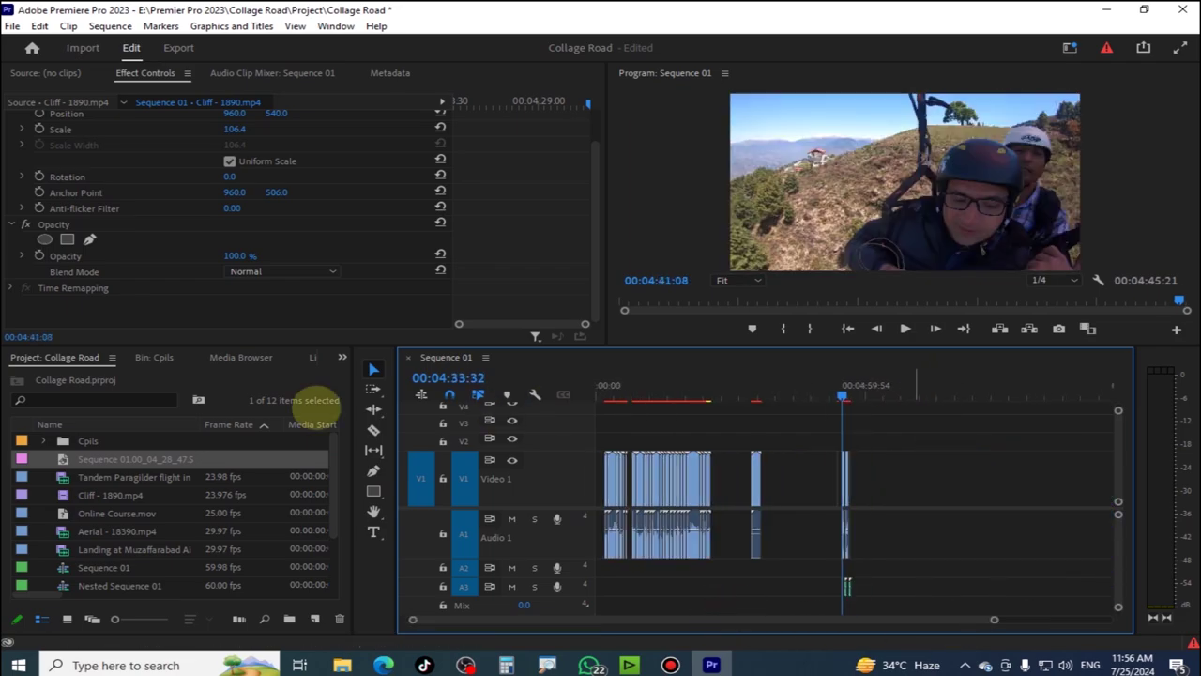
pyautogui.moveTo(131, 457); pyautogui.dragTo(963, 481)
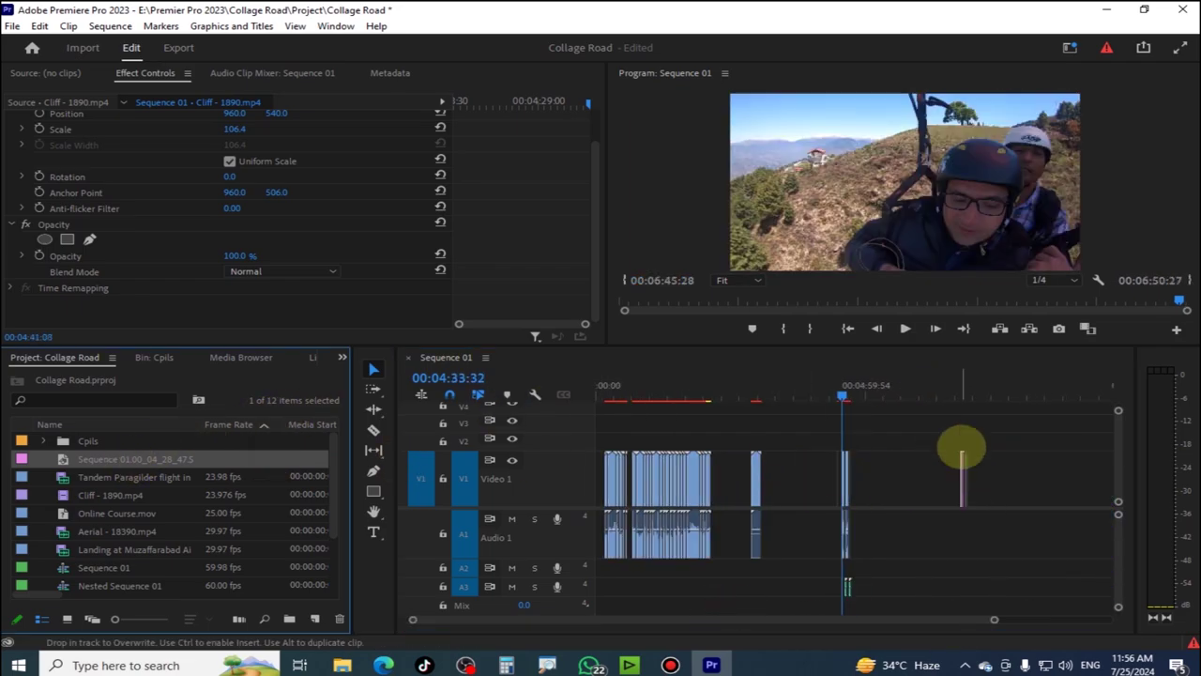
pyautogui.click(961, 383)
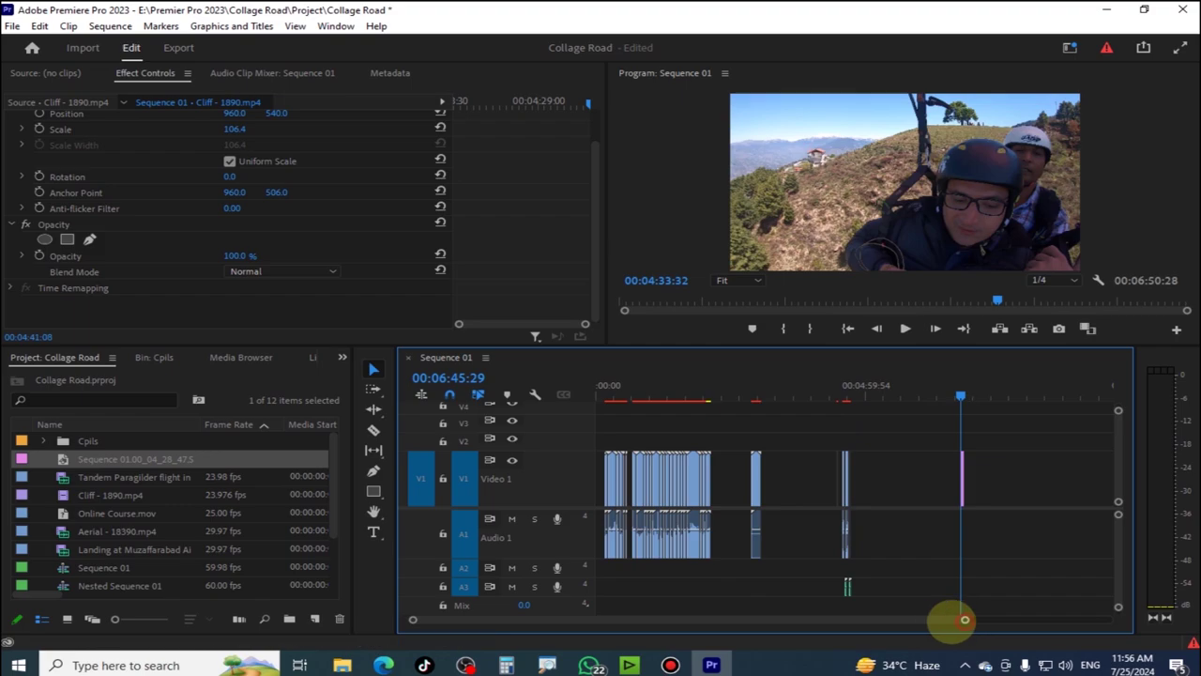
pyautogui.moveTo(965, 619); pyautogui.dragTo(890, 616)
pyautogui.moveTo(889, 401); pyautogui.dragTo(840, 387)
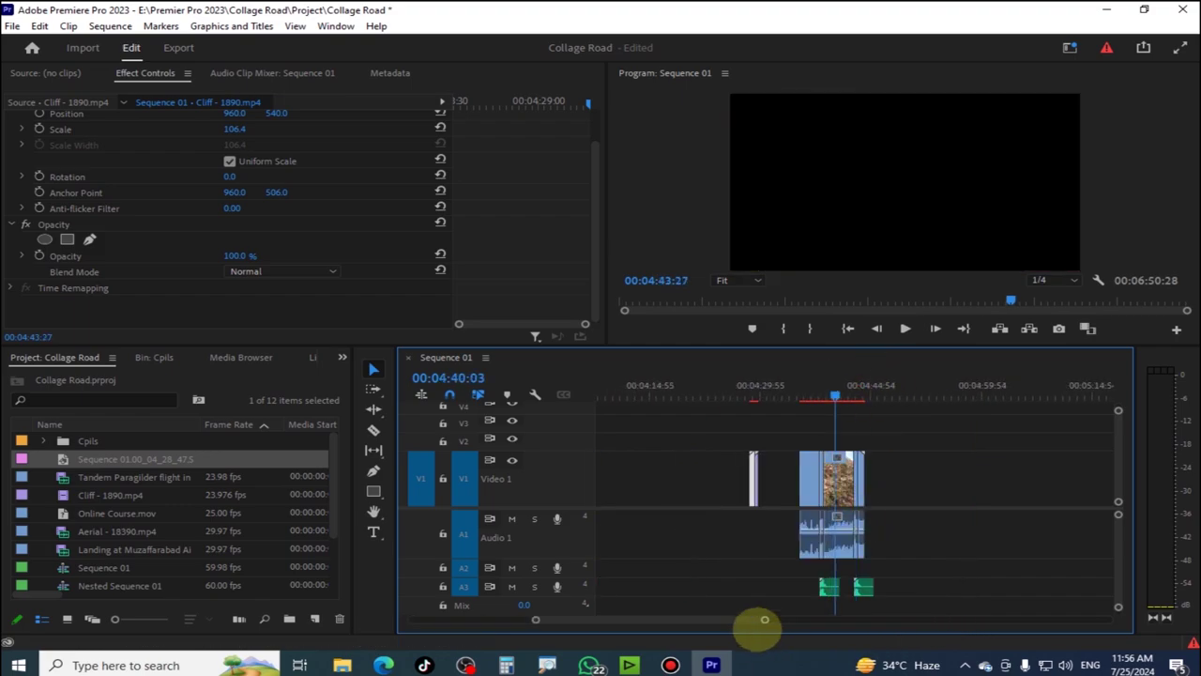
pyautogui.press('-')
pyautogui.click(987, 389)
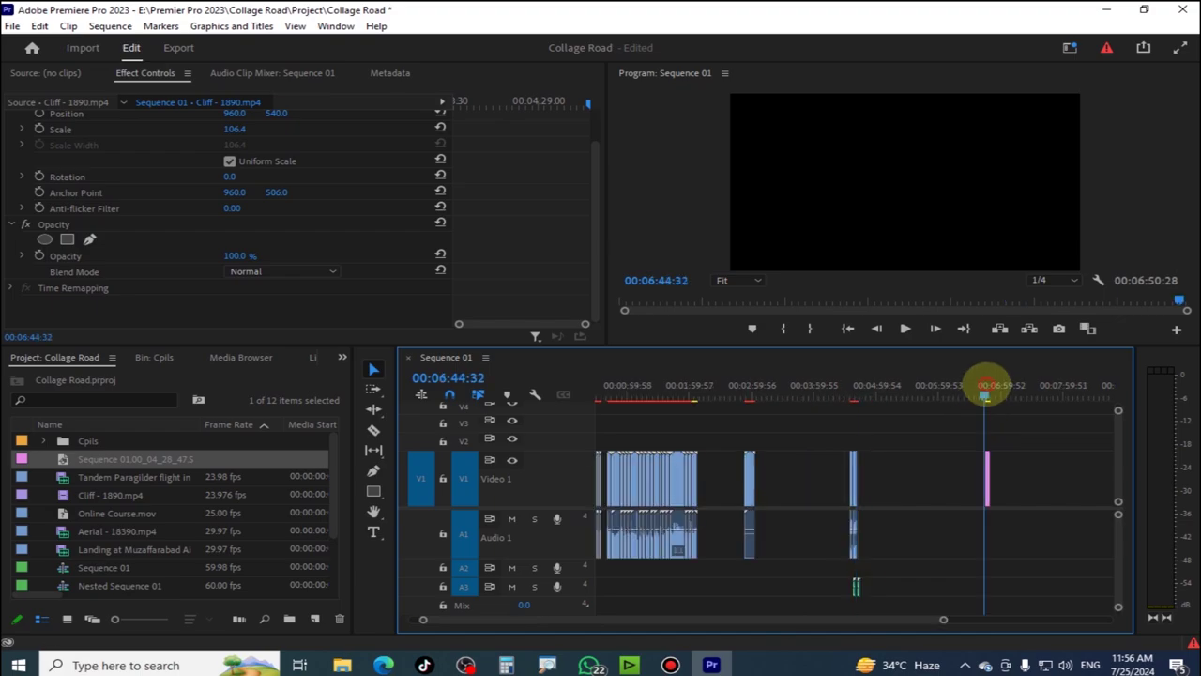
pyautogui.moveTo(941, 619); pyautogui.dragTo(800, 619)
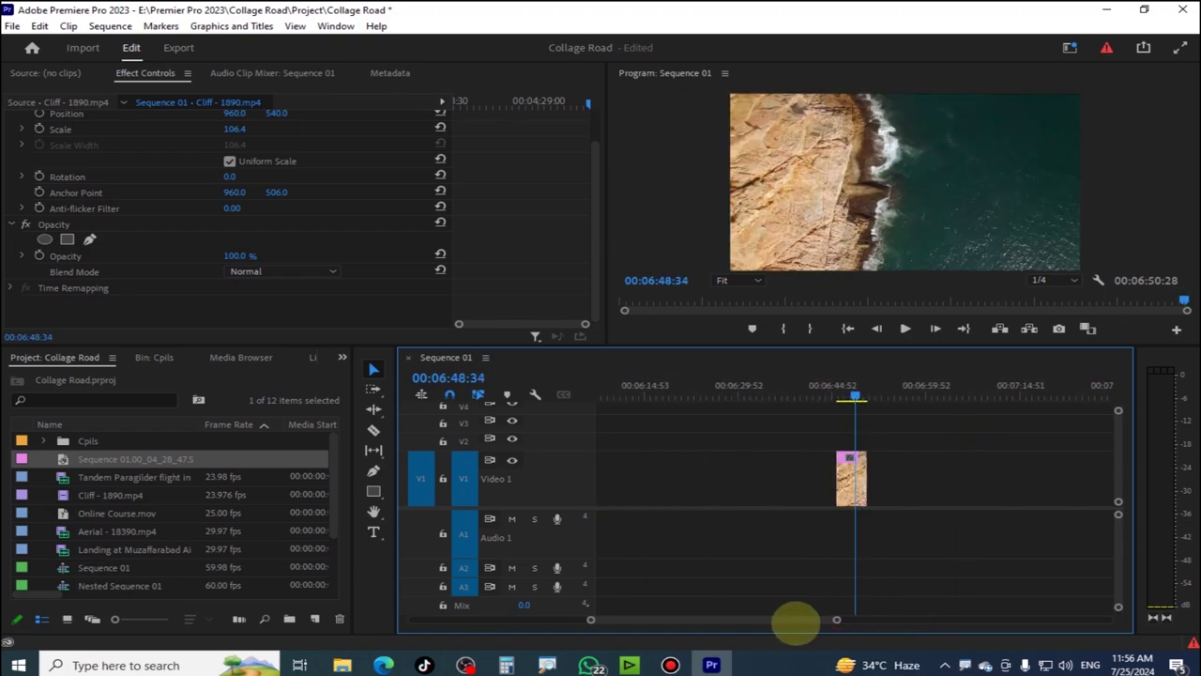
pyautogui.click(842, 500)
# Export another frame as 1.jpg, put it on V1, delete the first still, and select 1.jpg
pyautogui.click(1057, 327)
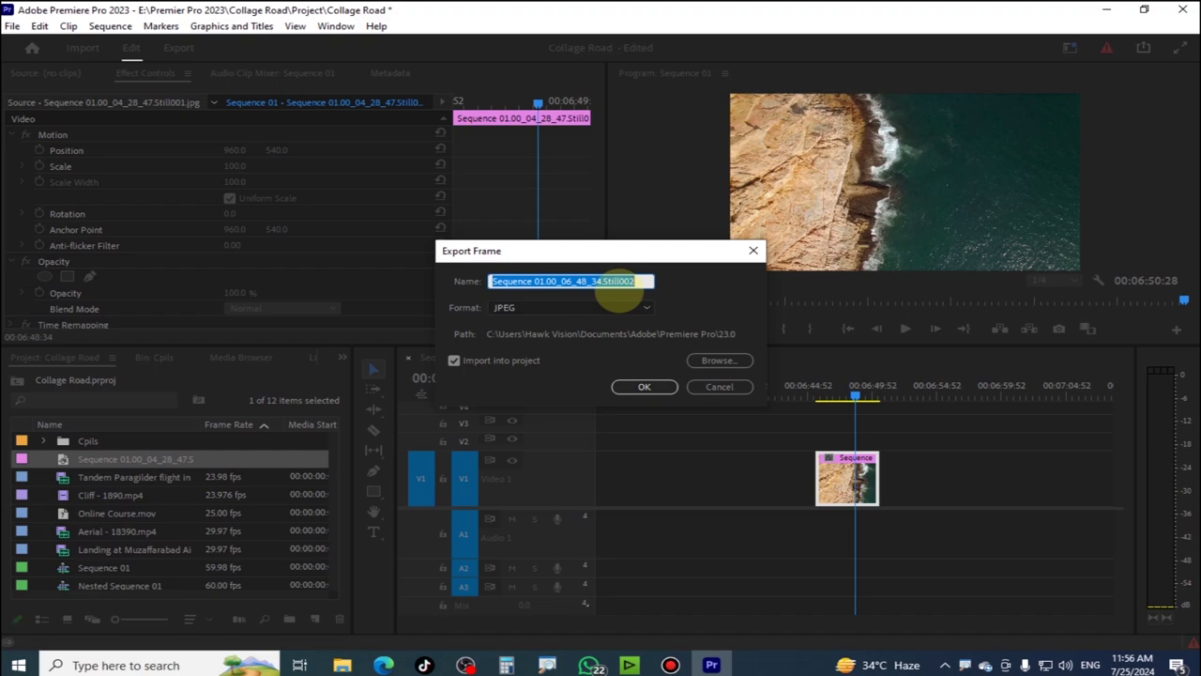
pyautogui.write('1')
pyautogui.press('Return')
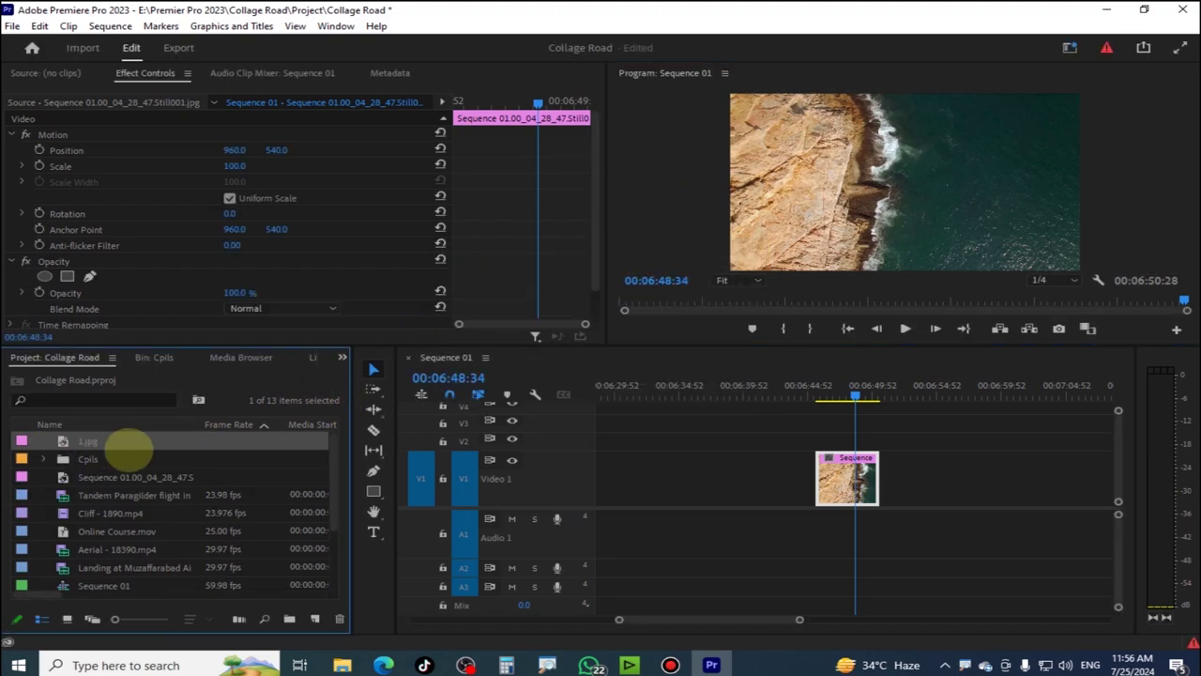
pyautogui.moveTo(702, 457); pyautogui.dragTo(915, 481)
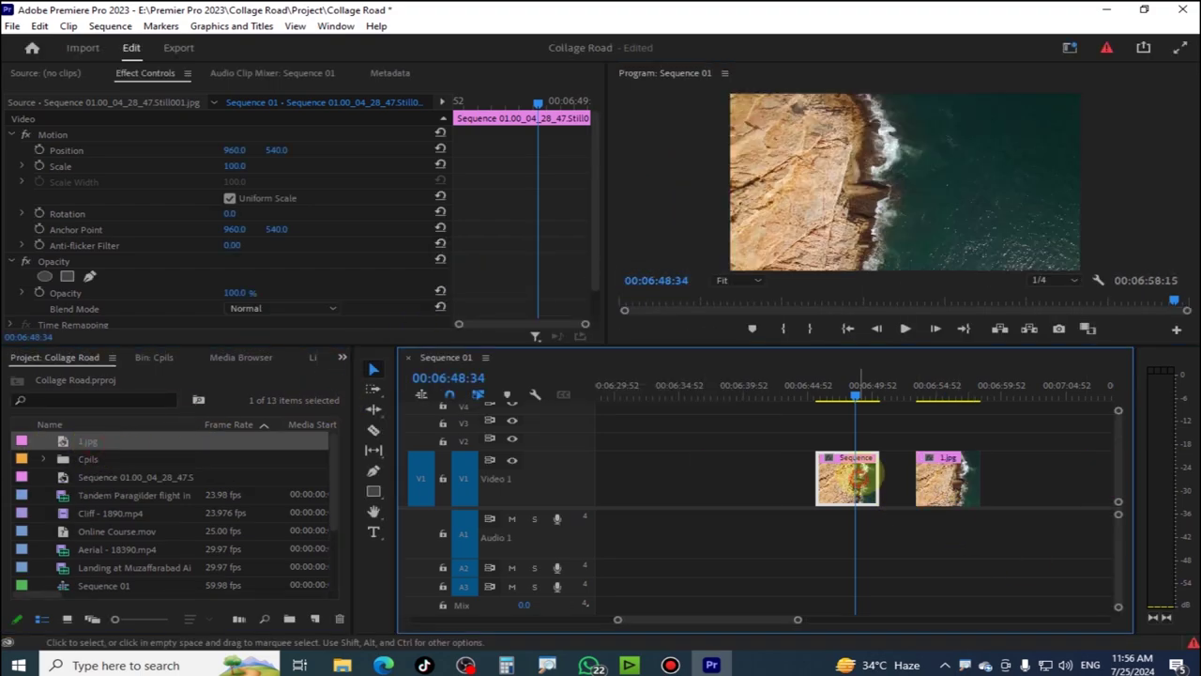
pyautogui.press('Delete')
pyautogui.moveTo(938, 394); pyautogui.dragTo(935, 395)
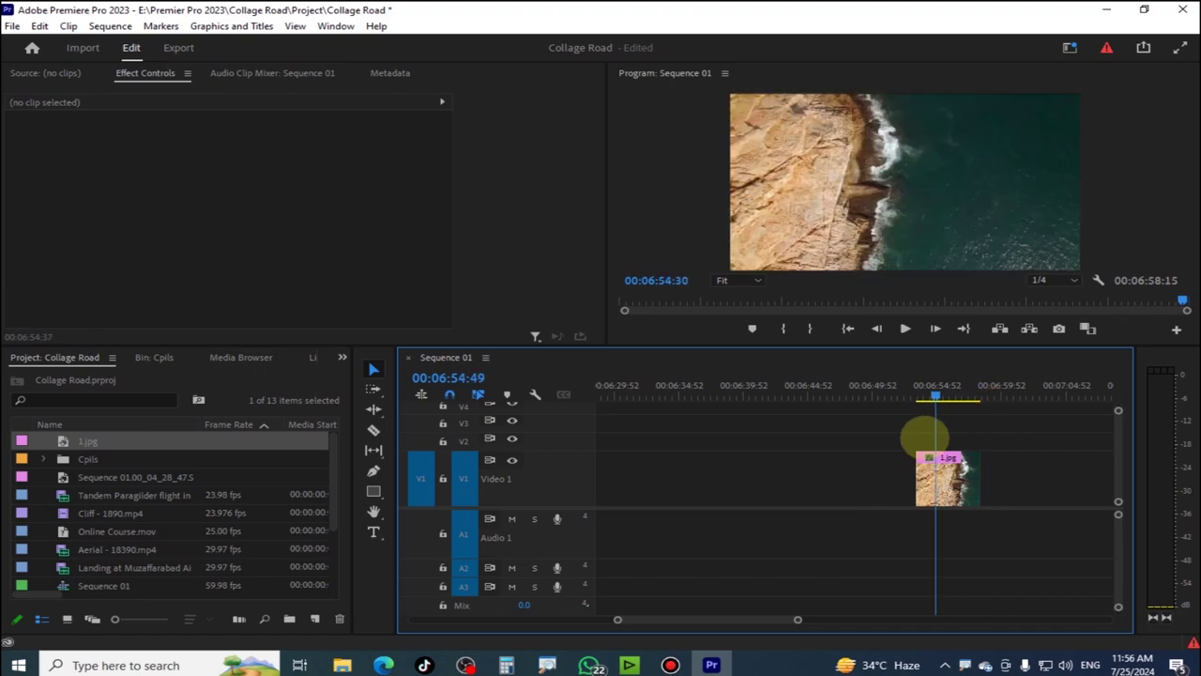
pyautogui.click(948, 469)
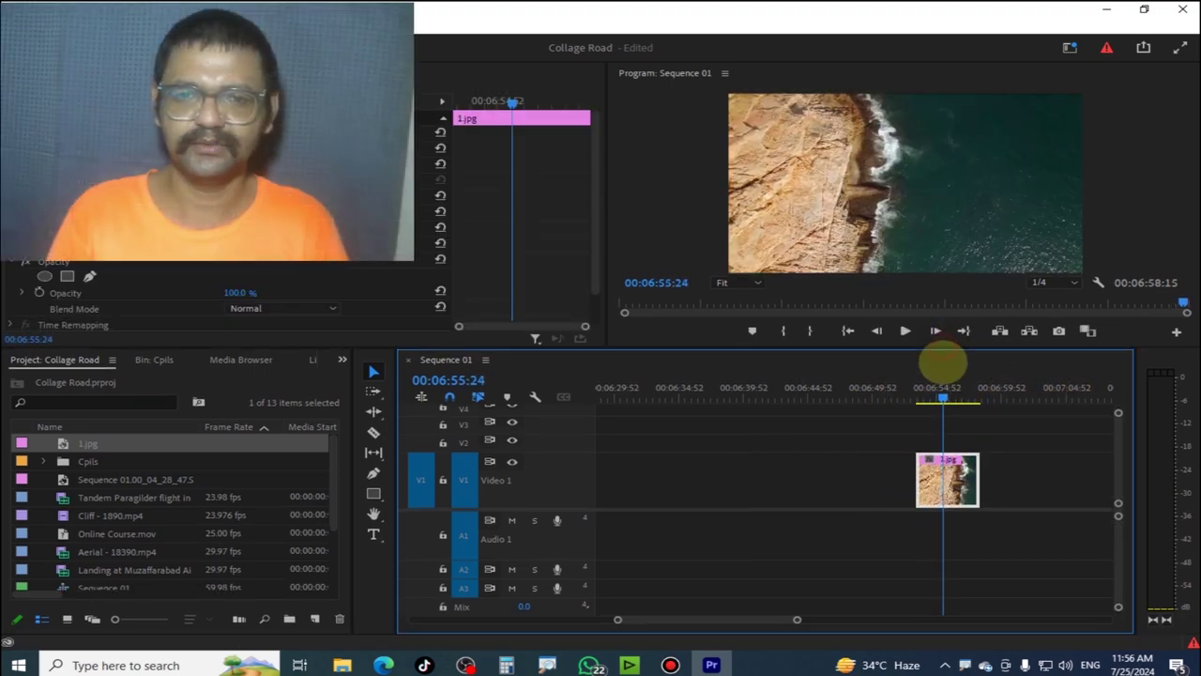
# Extend the 1.jpg clip's end on V1 and shift the clip slightly earlier
pyautogui.moveTo(943, 361); pyautogui.dragTo(938, 382)
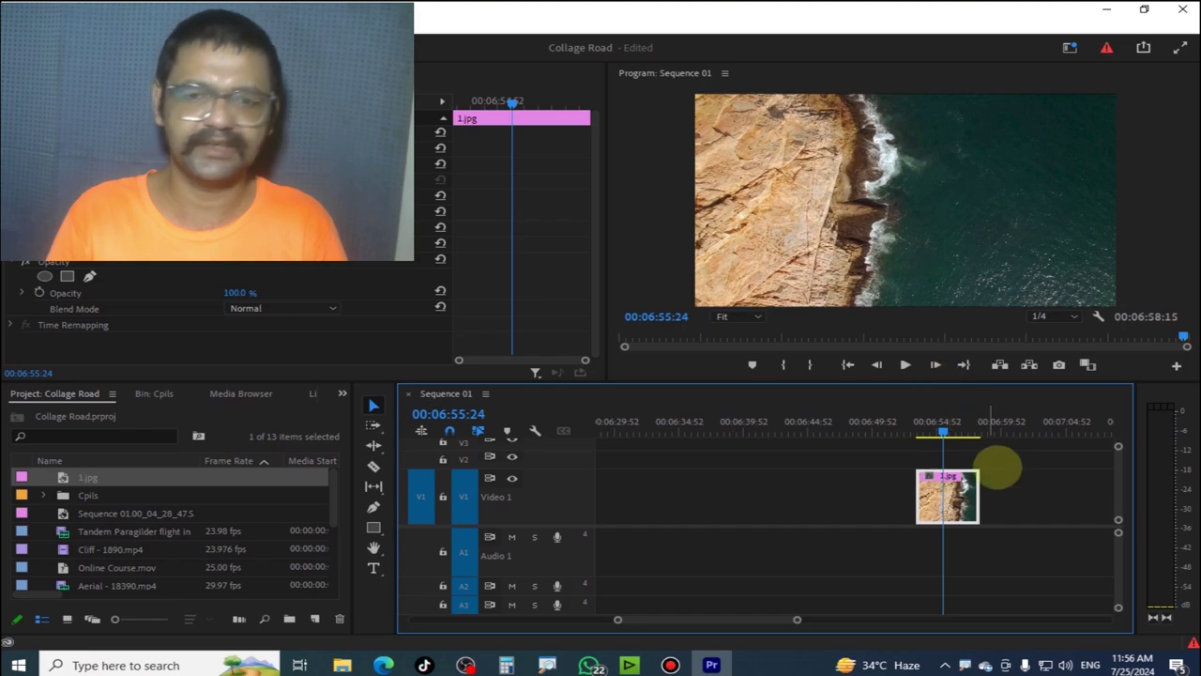
pyautogui.moveTo(978, 497); pyautogui.dragTo(1059, 502)
pyautogui.moveTo(1072, 423); pyautogui.dragTo(1112, 423)
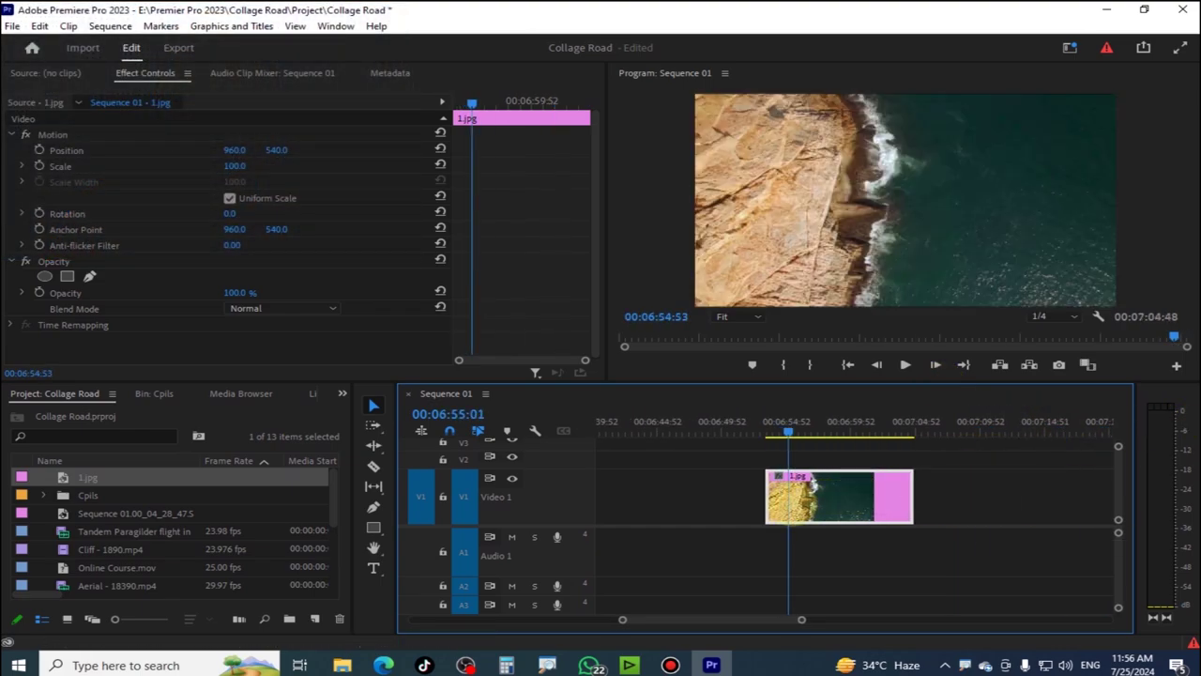
pyautogui.moveTo(805, 495)
pyautogui.mouseDown()
pyautogui.moveTo(784, 449)
pyautogui.moveTo(824, 434)
pyautogui.mouseUp()
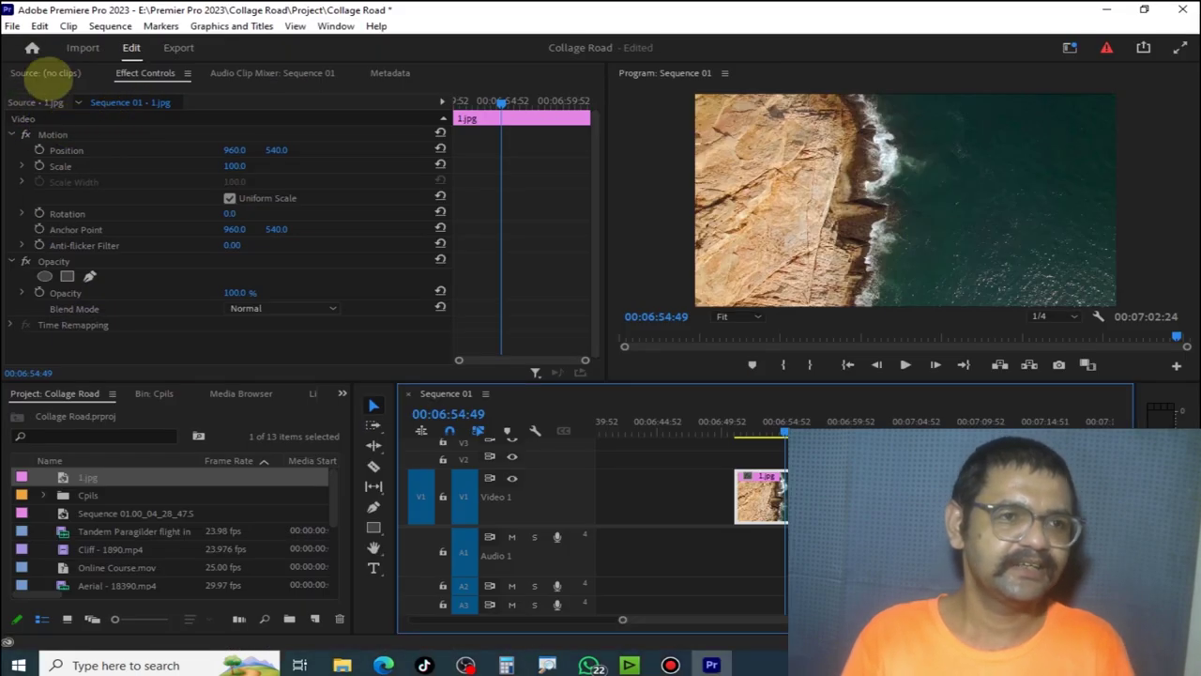
pyautogui.click(45, 74)
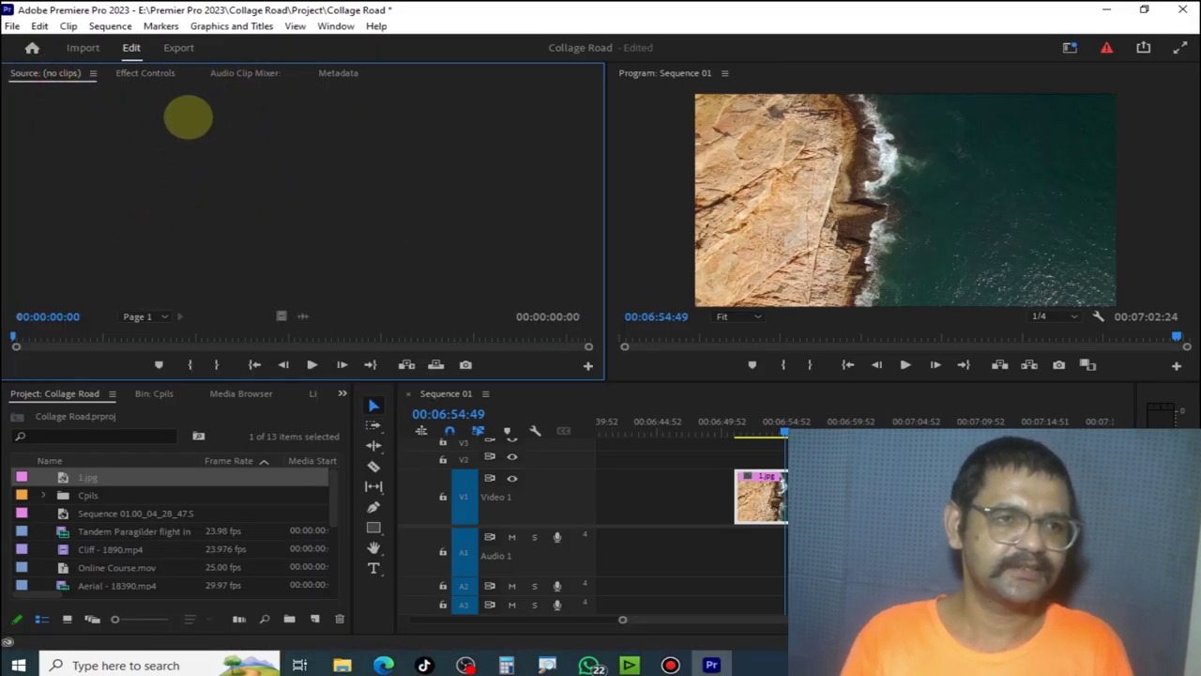
pyautogui.doubleClick(765, 495)
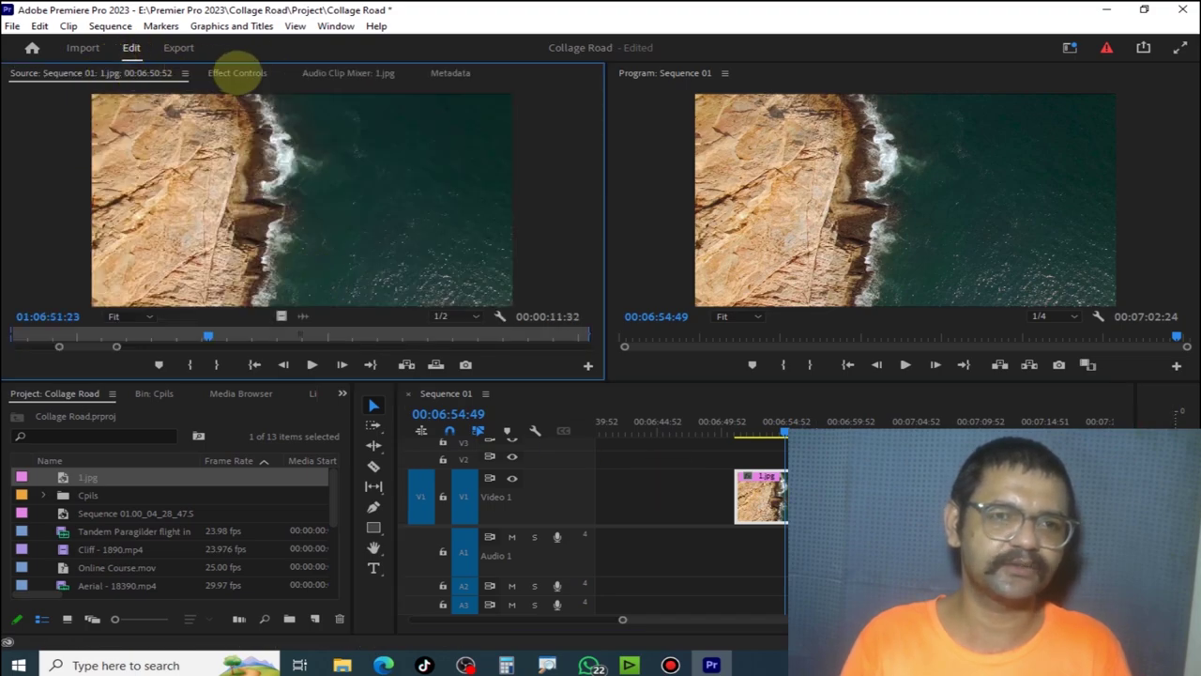
pyautogui.click(319, 72)
pyautogui.click(228, 73)
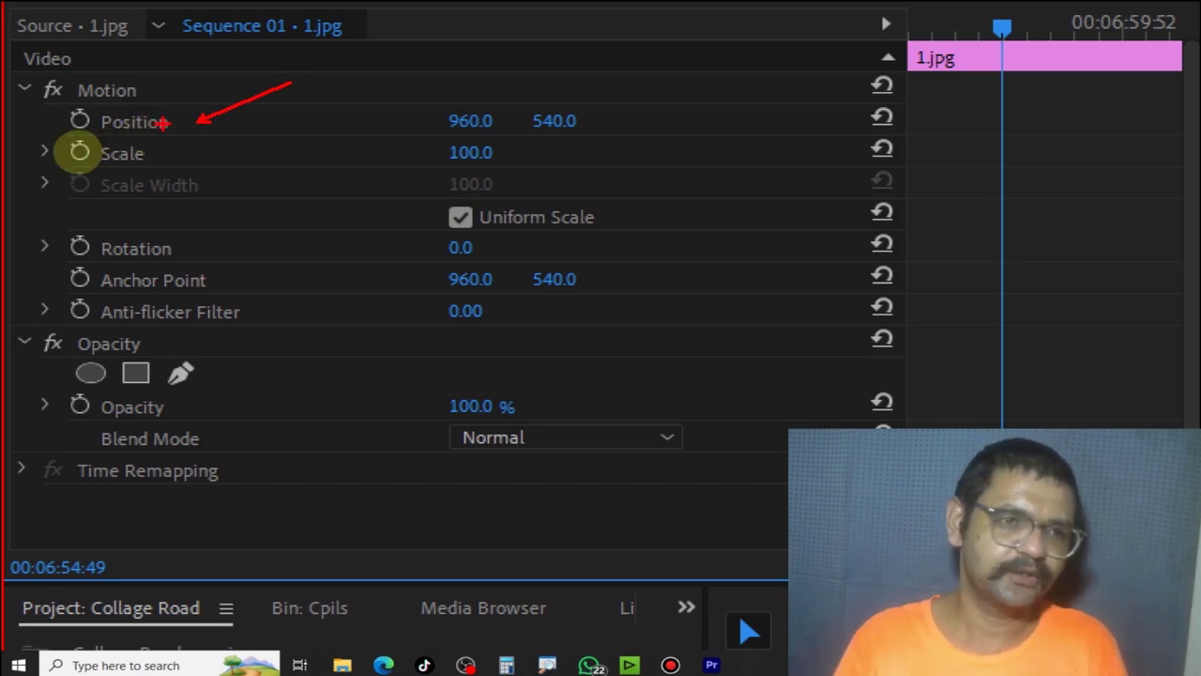
# Shift the 1.jpg image right via Motion's Position X, leaving a black strip on the left
pyautogui.moveTo(408, 72); pyautogui.dragTo(187, 150)
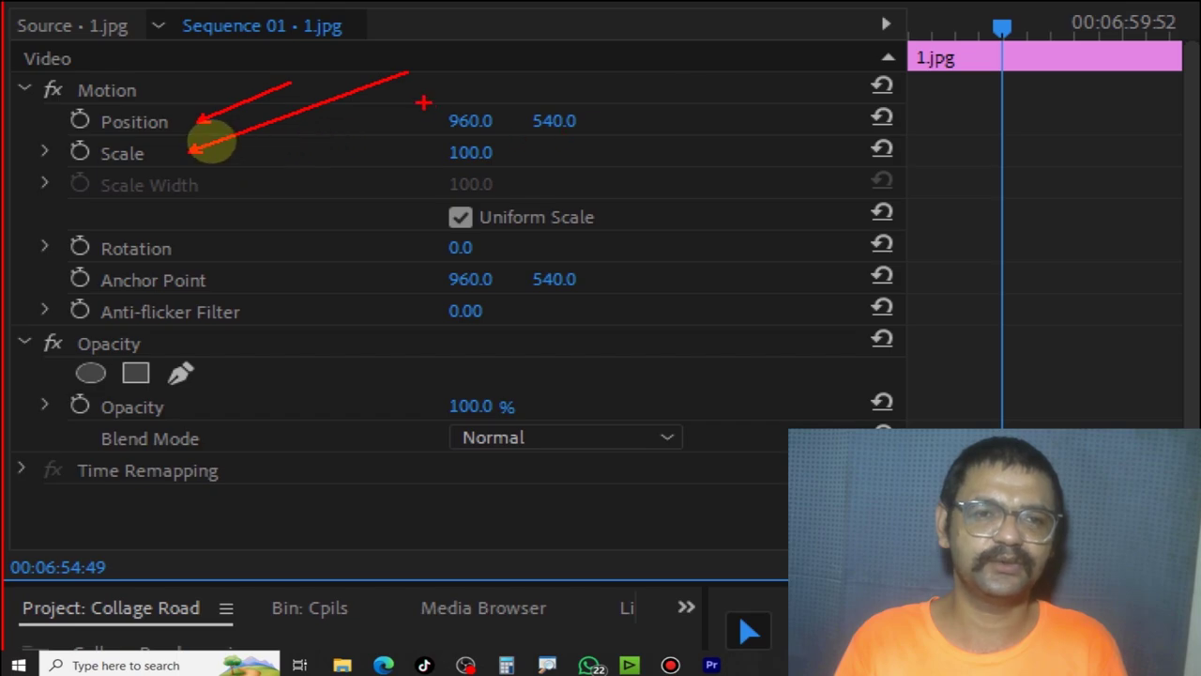
pyautogui.moveTo(425, 99); pyautogui.dragTo(642, 171)
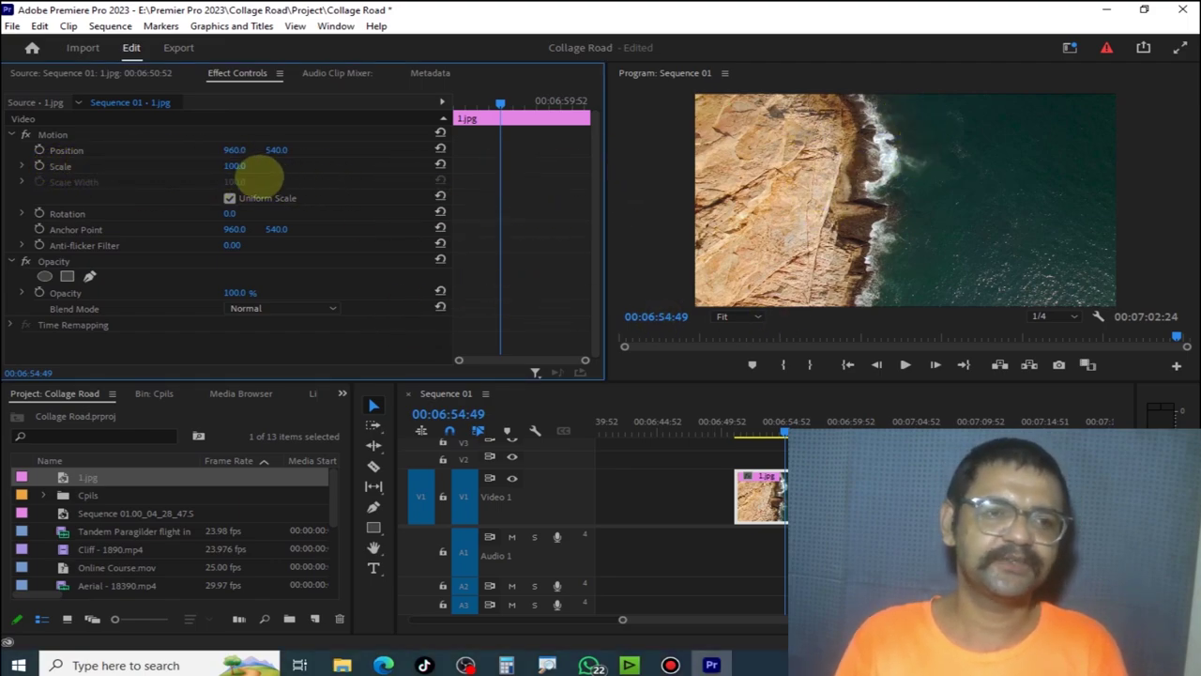
pyautogui.click(882, 196)
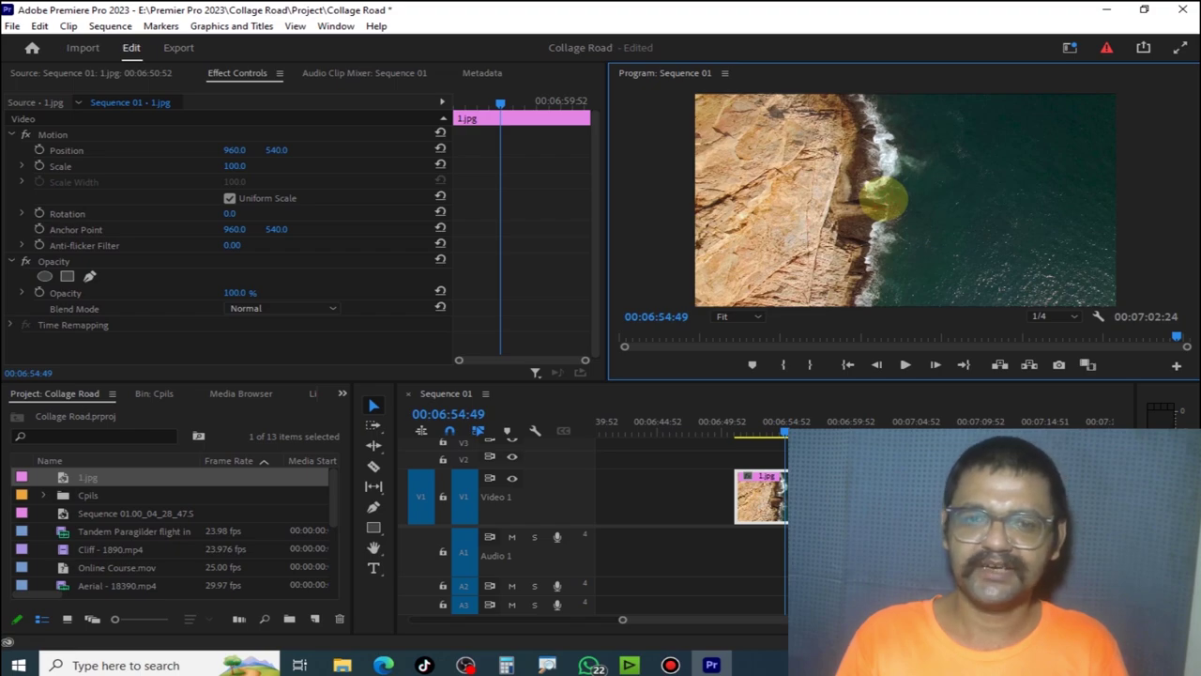
pyautogui.click(864, 198)
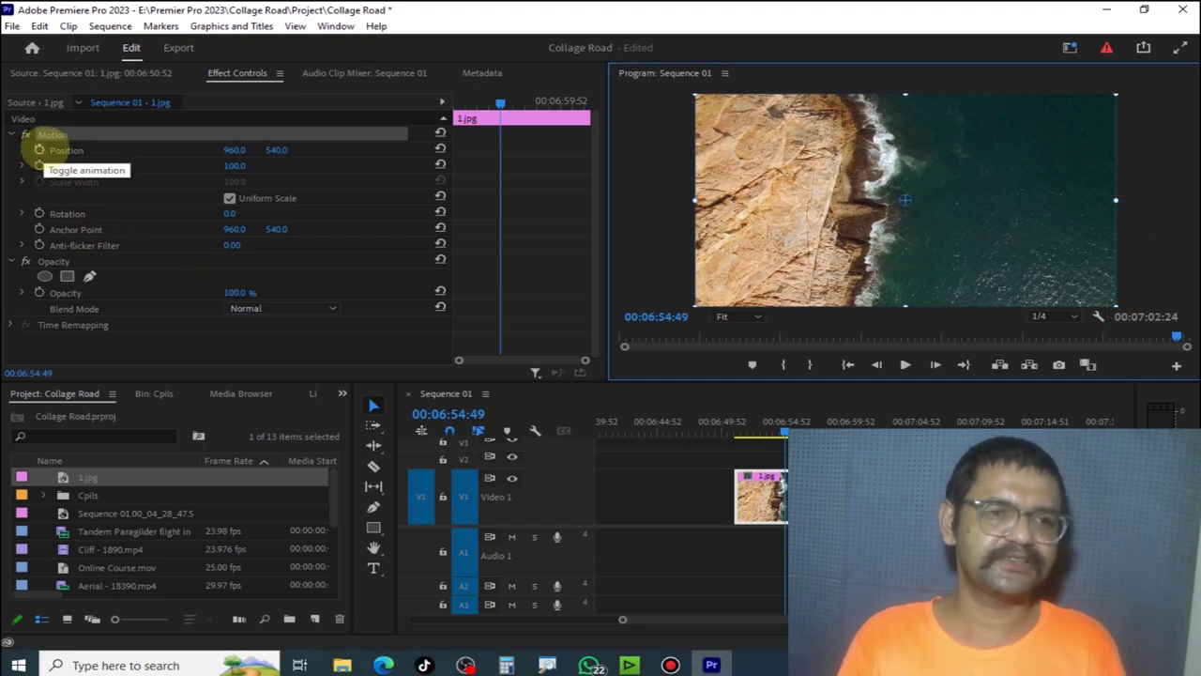
pyautogui.moveTo(234, 150)
pyautogui.mouseDown()
pyautogui.moveTo(246, 150)
pyautogui.moveTo(144, 169)
pyautogui.mouseUp()
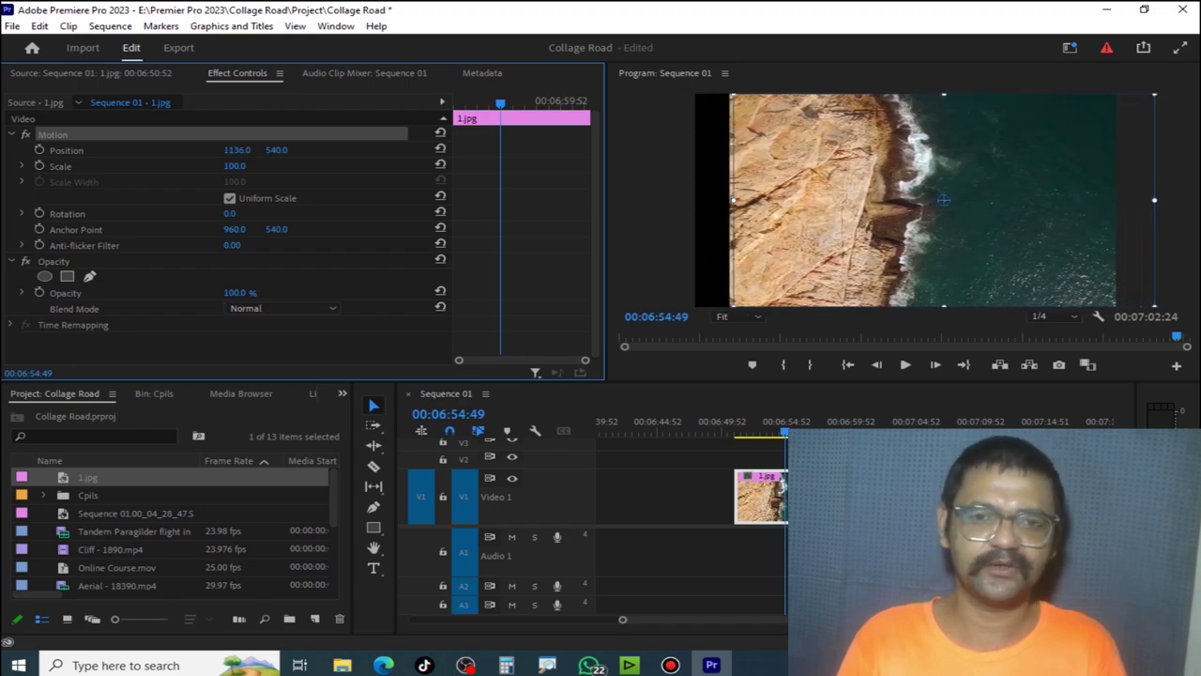
# Re-centre the image at Position 960, 540, then scrub Scale up to 9289
pyautogui.click(438, 150)
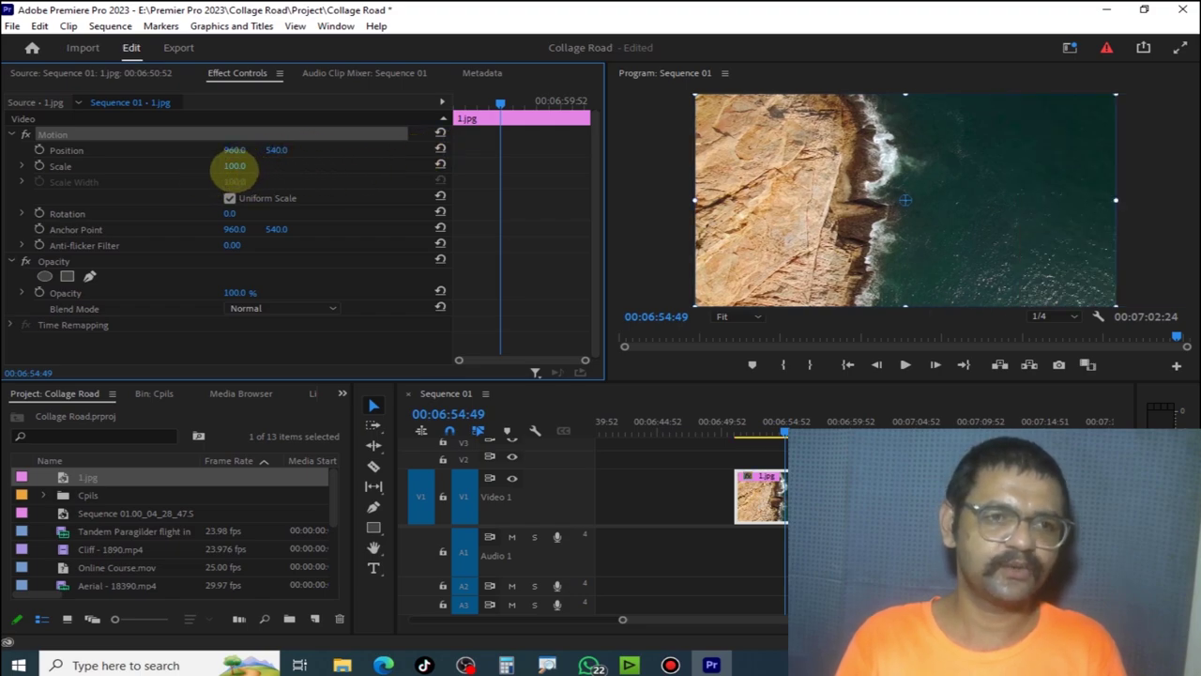
pyautogui.moveTo(232, 166); pyautogui.dragTo(169, 166)
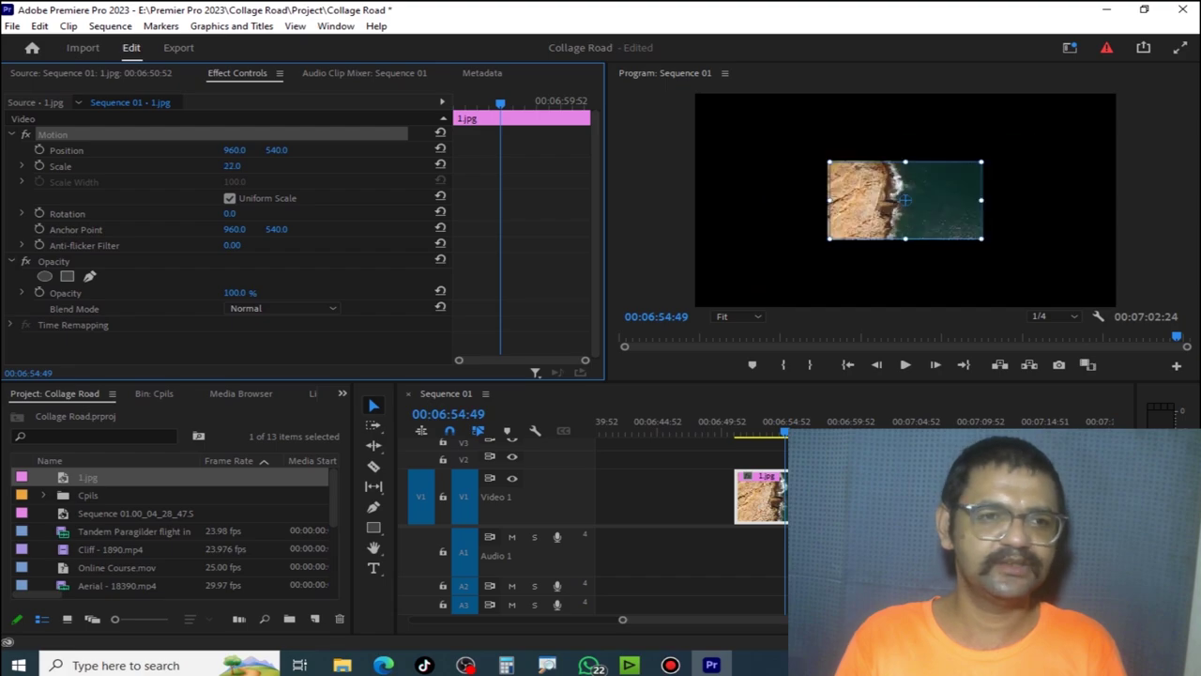
pyautogui.click(1002, 214)
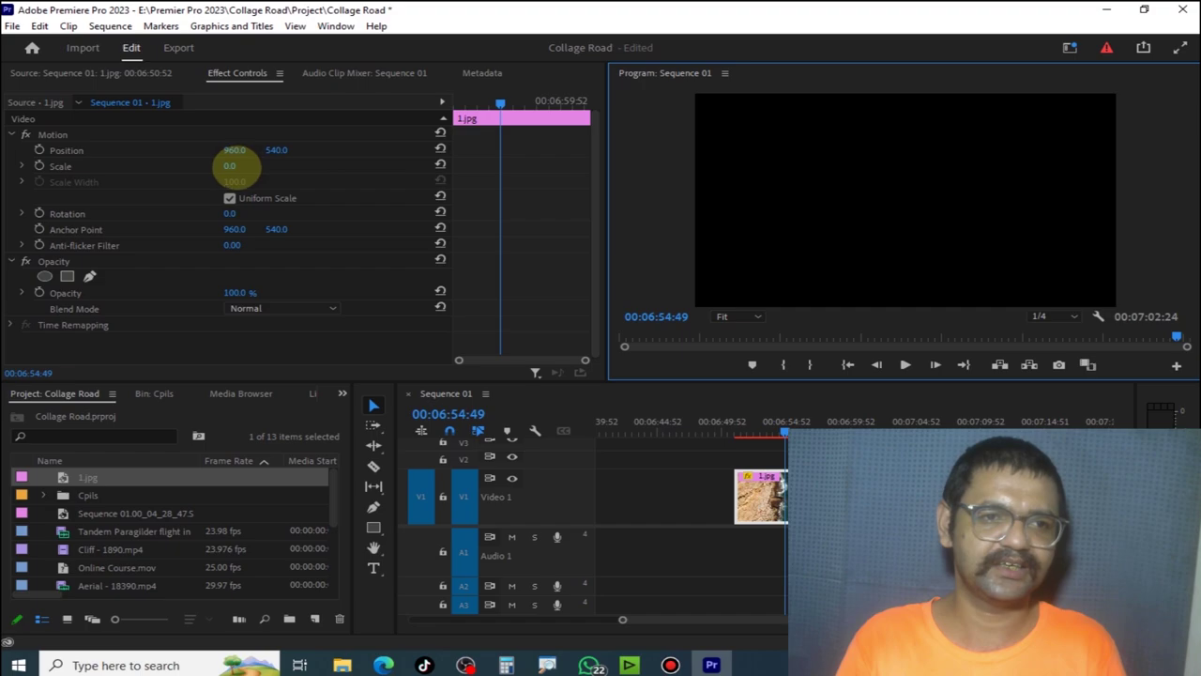
pyautogui.moveTo(231, 166); pyautogui.dragTo(356, 166)
pyautogui.click(686, 193)
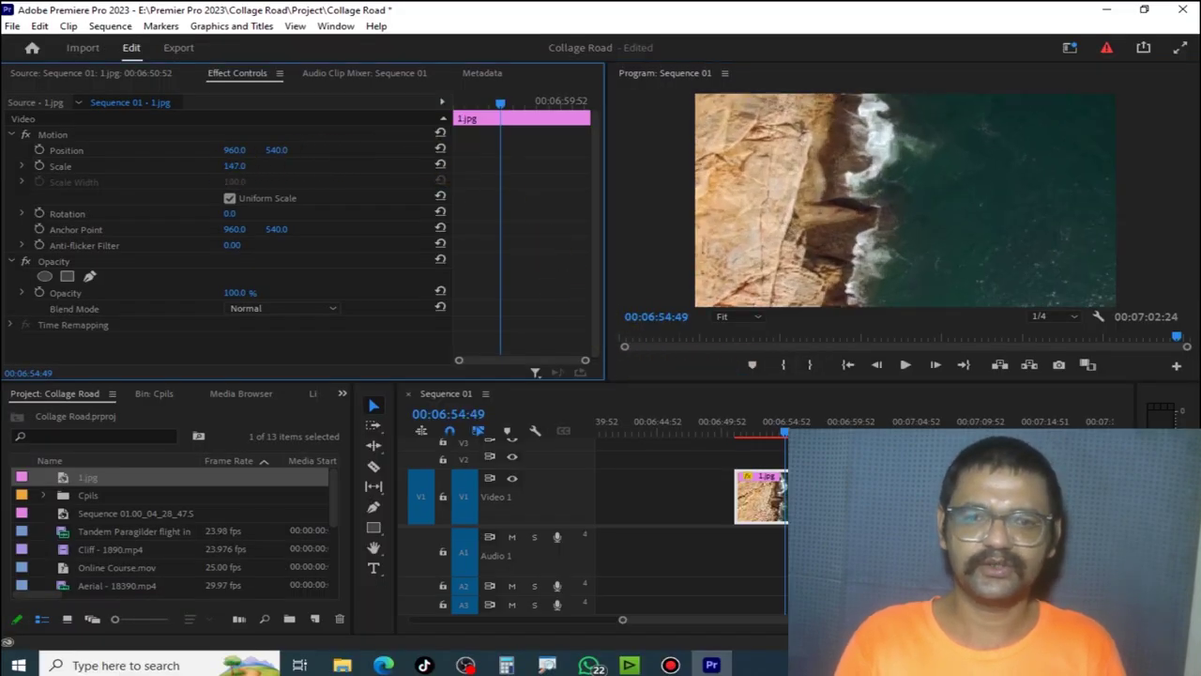
pyautogui.moveTo(234, 166); pyautogui.dragTo(356, 166)
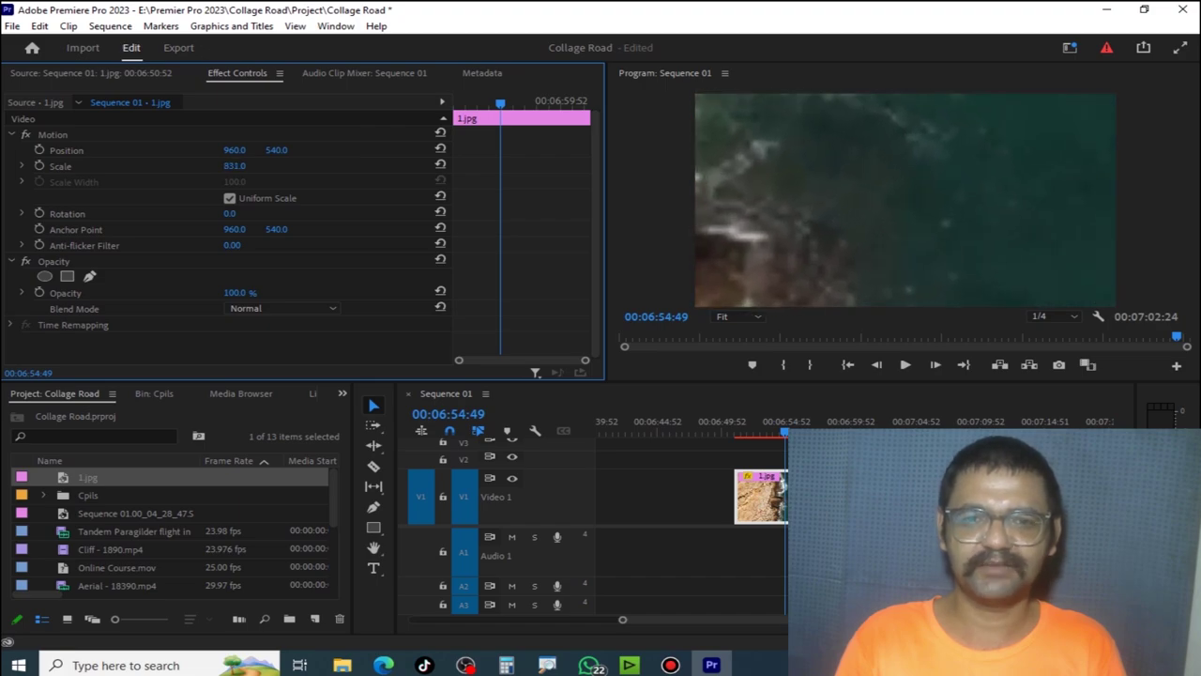
pyautogui.moveTo(235, 166); pyautogui.dragTo(357, 166)
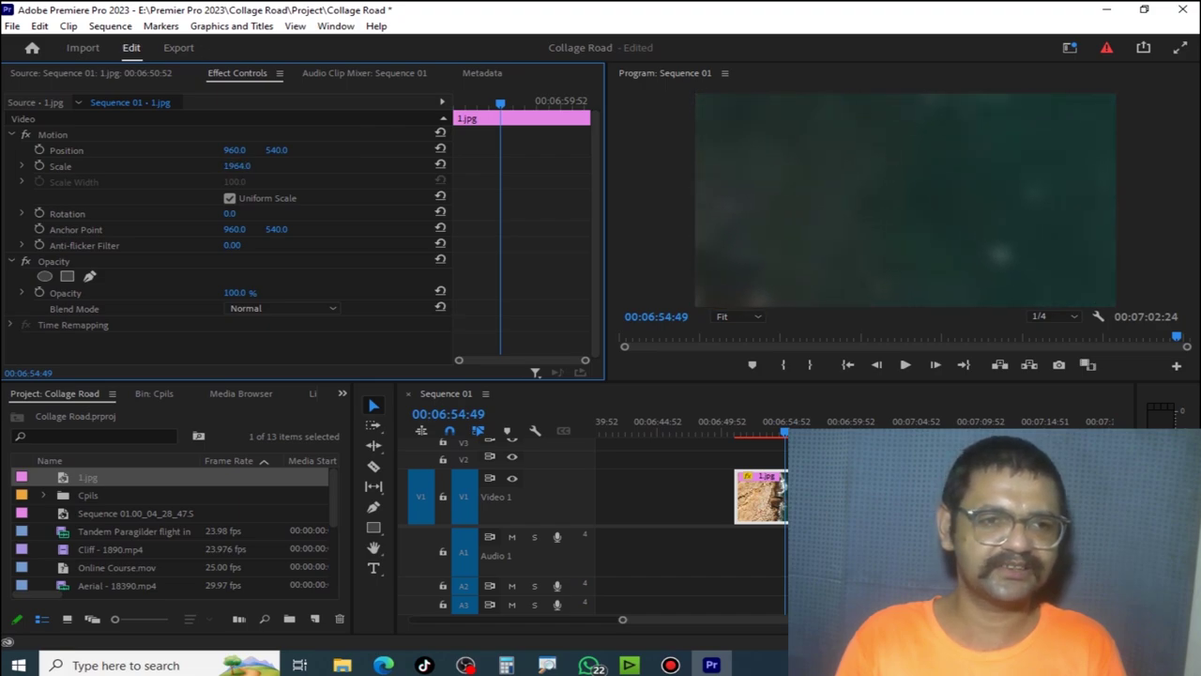
pyautogui.moveTo(234, 166)
pyautogui.mouseDown()
pyautogui.moveTo(281, 166)
pyautogui.moveTo(275, 180)
pyautogui.moveTo(236, 169)
pyautogui.mouseUp()
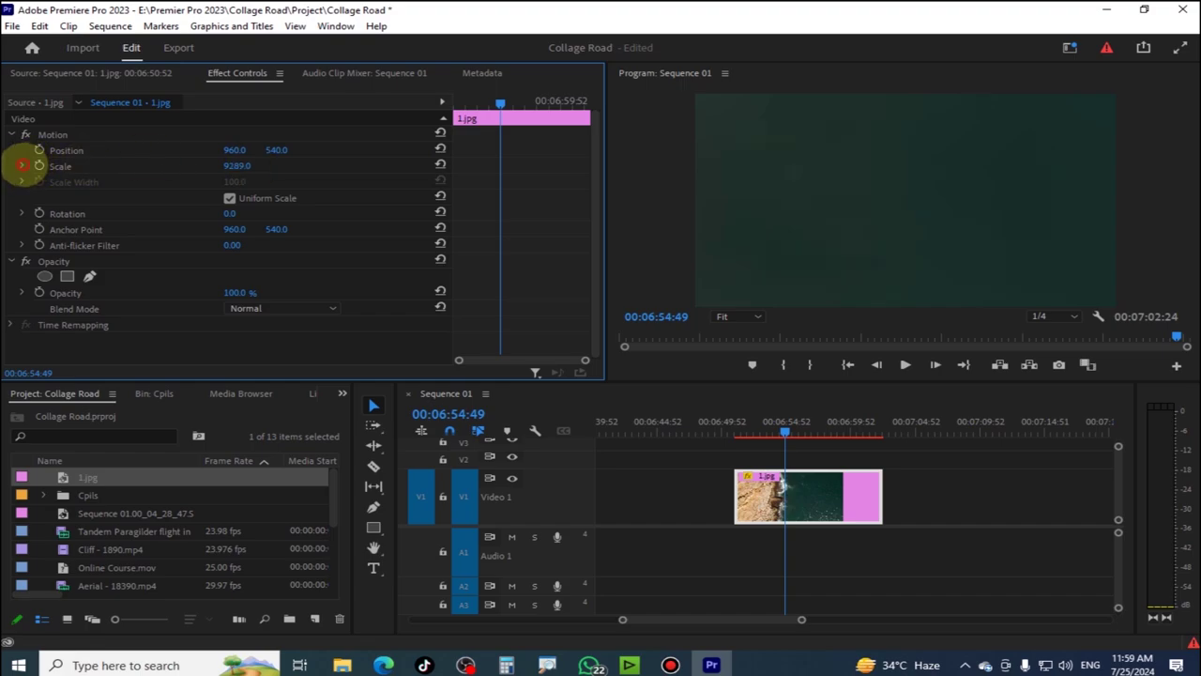
# Try Scale values via the 0–200 slider and typed entries, then reset Scale to 100
pyautogui.click(21, 165)
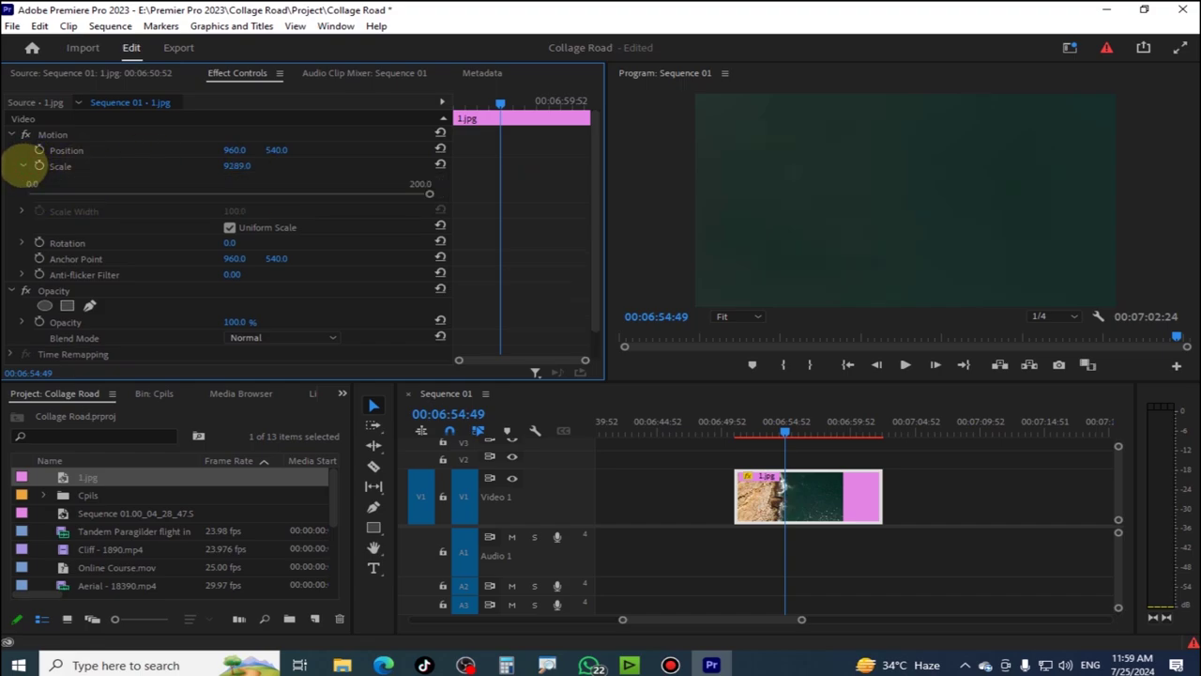
pyautogui.click(427, 193)
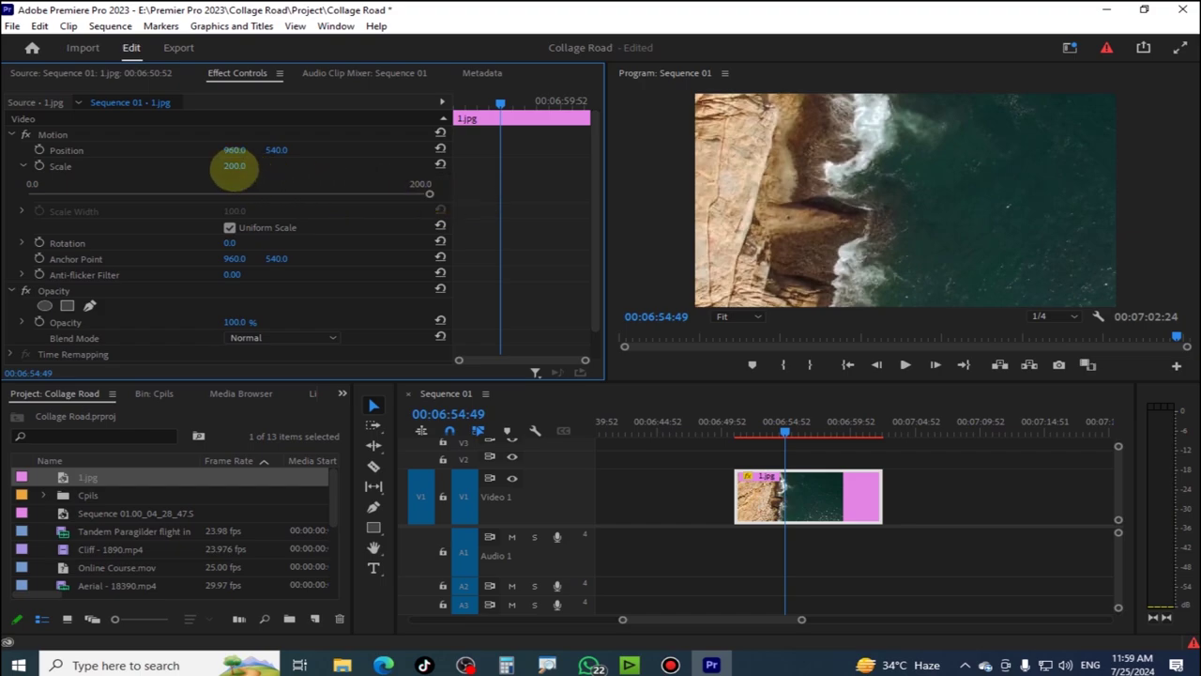
pyautogui.moveTo(235, 166); pyautogui.dragTo(185, 146)
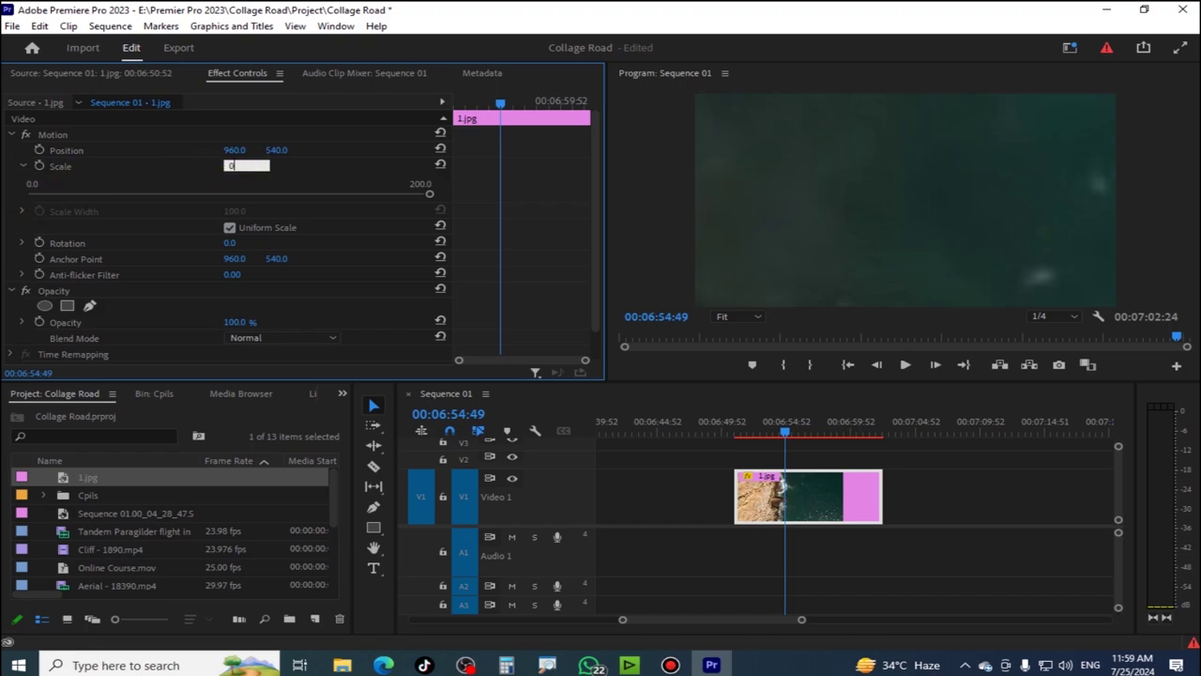
pyautogui.press('Return')
pyautogui.moveTo(32, 185); pyautogui.dragTo(429, 194)
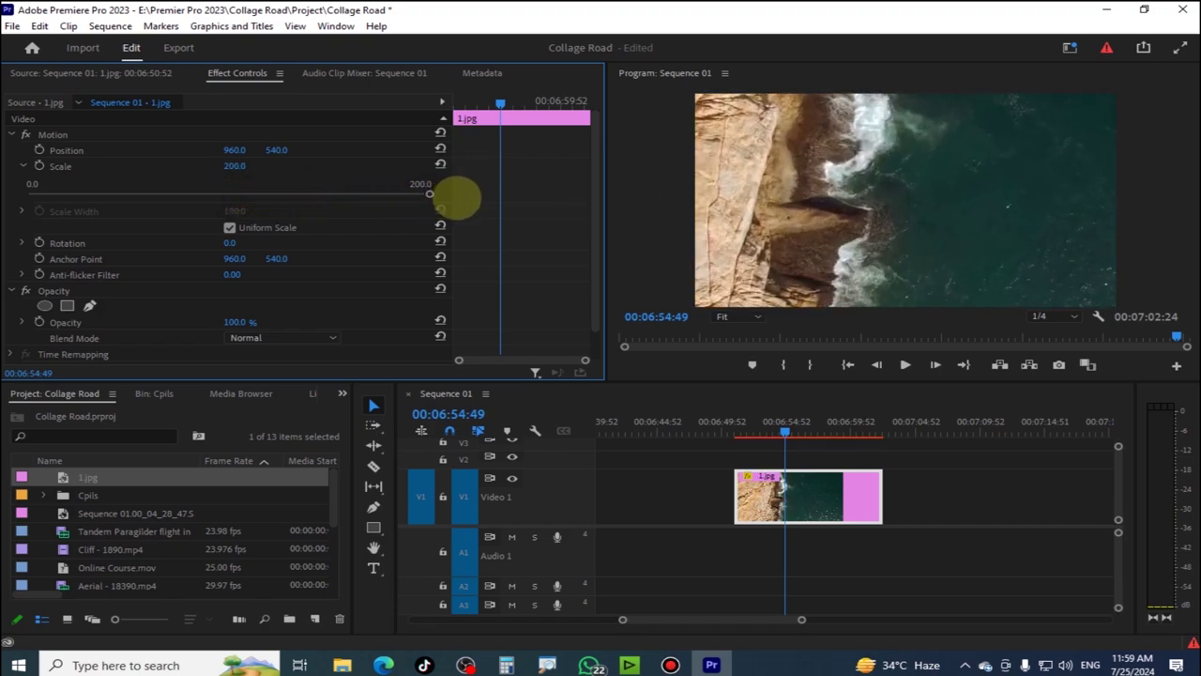
pyautogui.moveTo(235, 165); pyautogui.dragTo(394, 165)
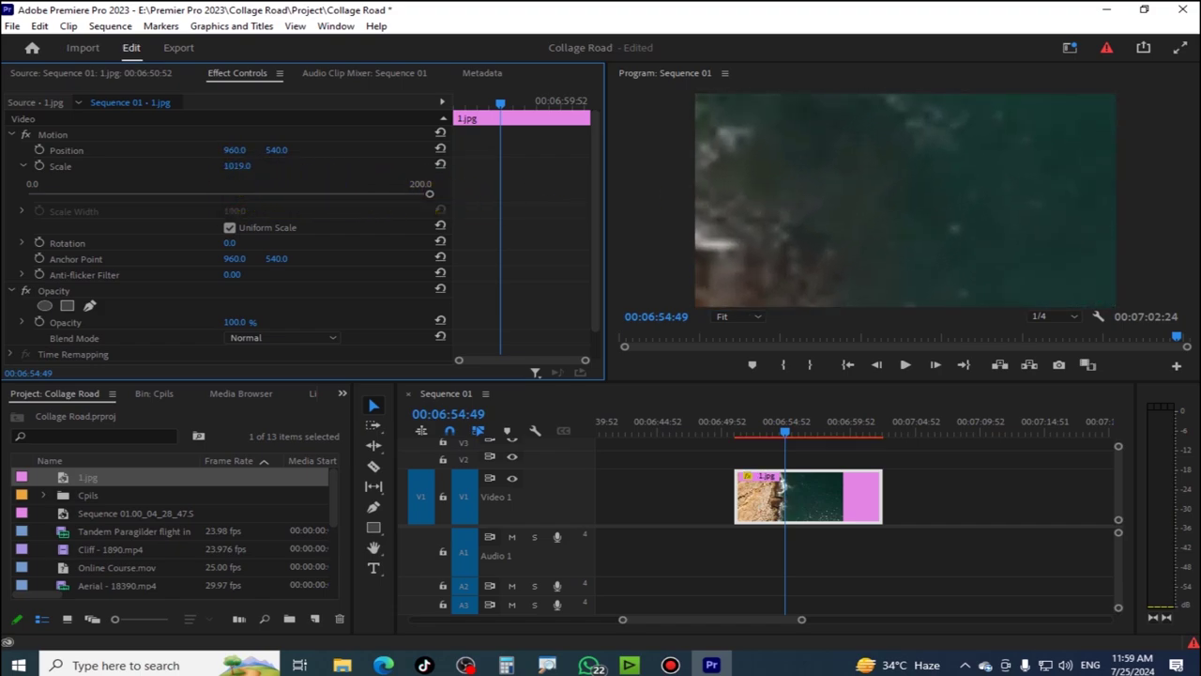
pyautogui.moveTo(237, 165); pyautogui.dragTo(174, 166)
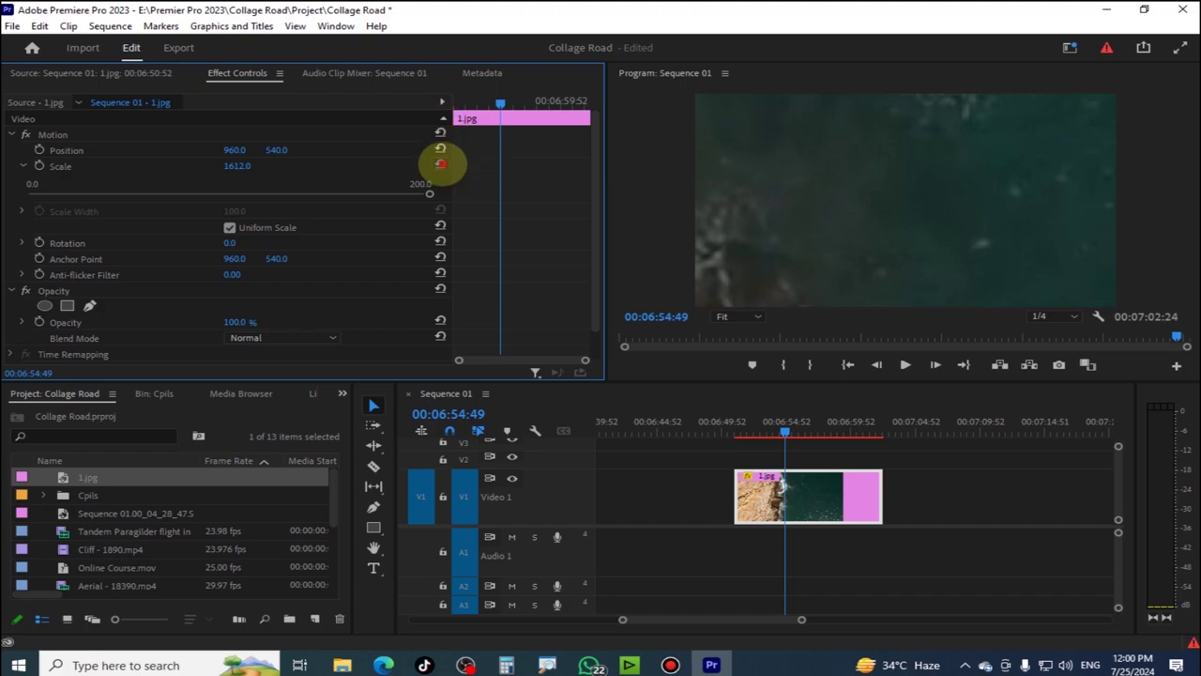
pyautogui.click(440, 164)
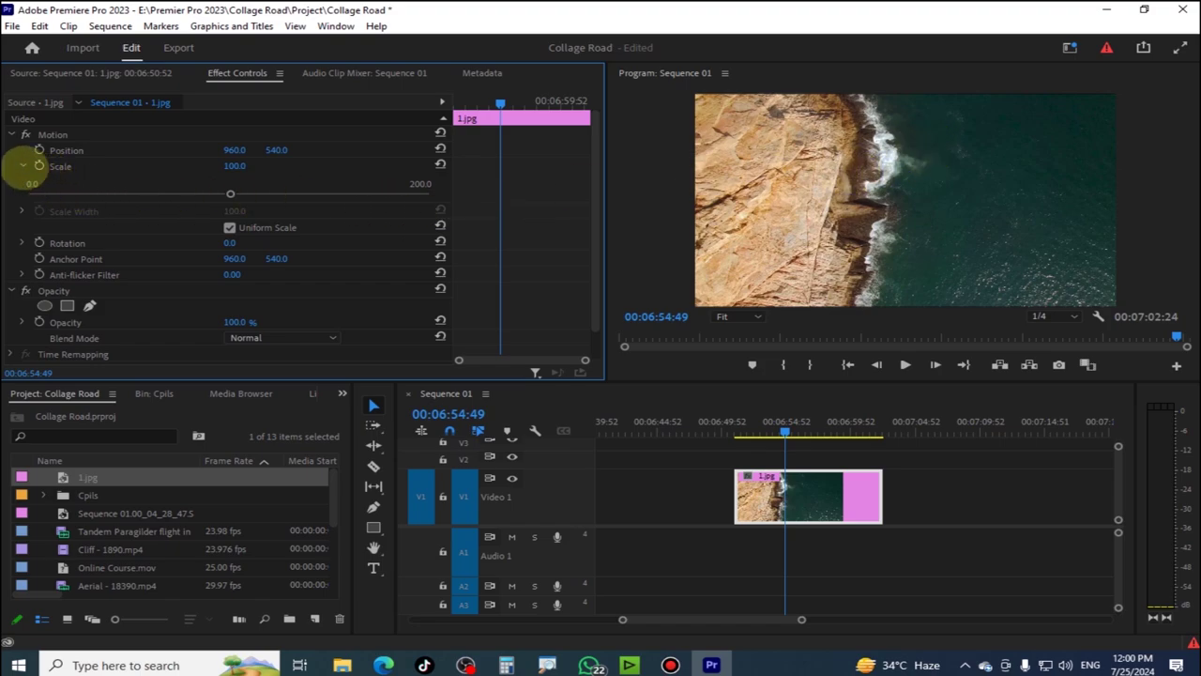
# Shrink the cliff image slightly and preview the sequence between 00:06:56:17 and 00:07:02:18
pyautogui.click(22, 166)
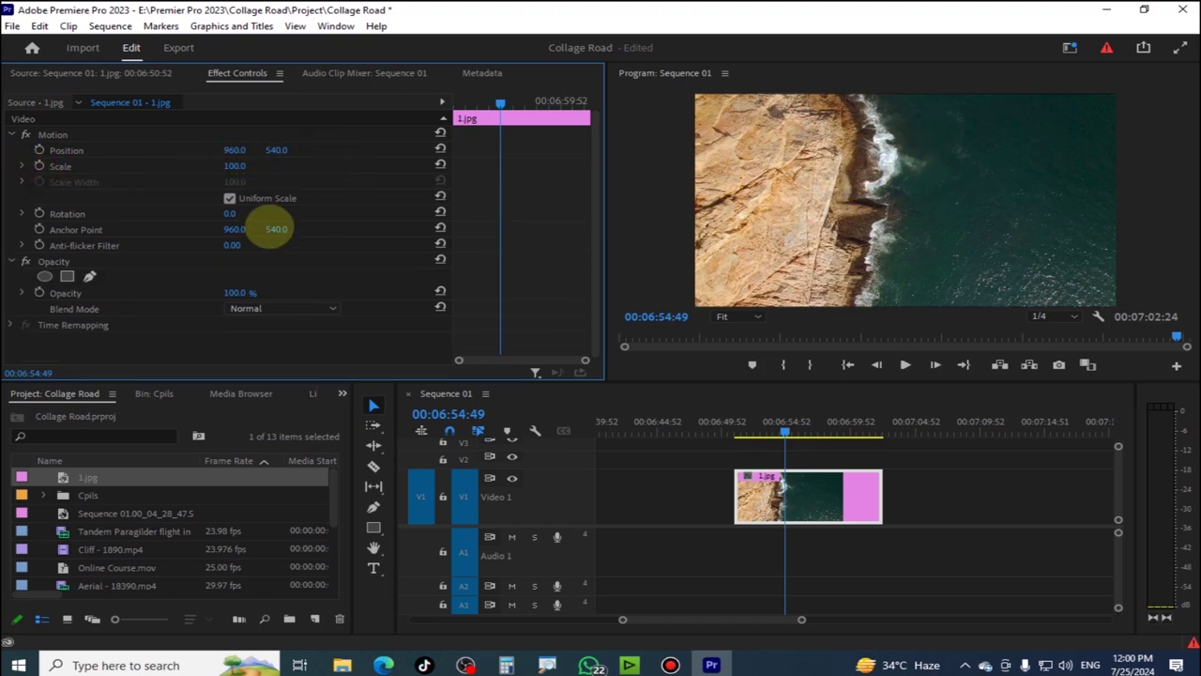
pyautogui.click(1078, 194)
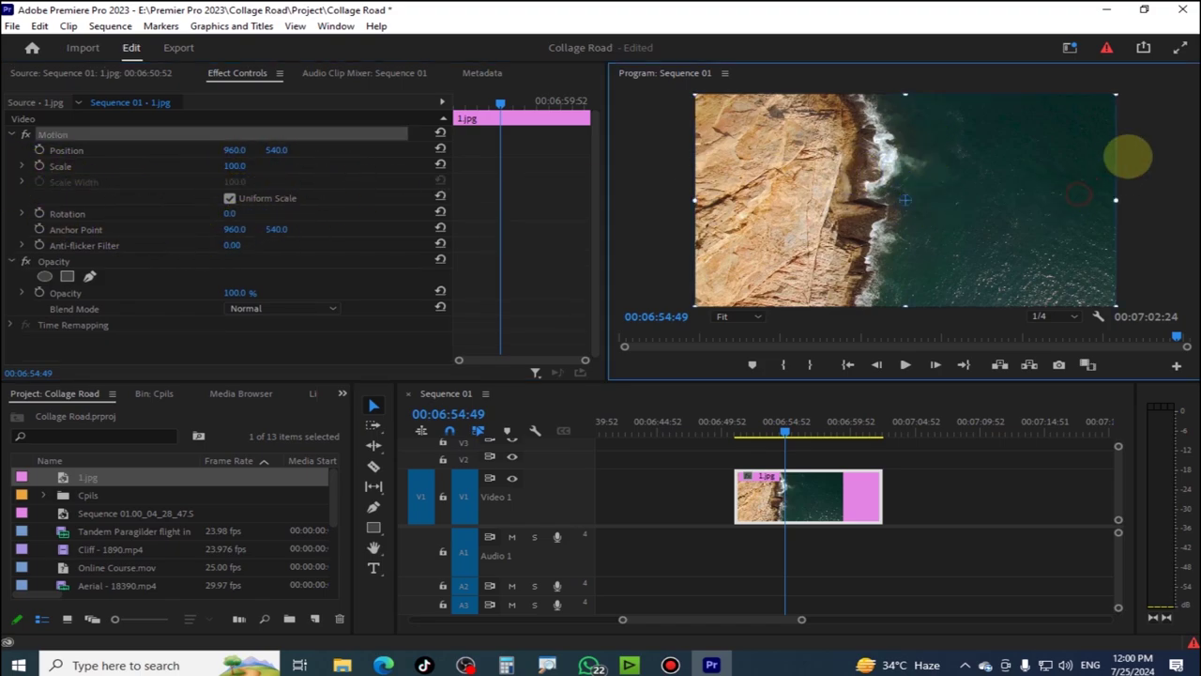
pyautogui.moveTo(1116, 93)
pyautogui.mouseDown()
pyautogui.moveTo(1001, 151)
pyautogui.moveTo(1070, 123)
pyautogui.moveTo(1019, 142)
pyautogui.mouseUp()
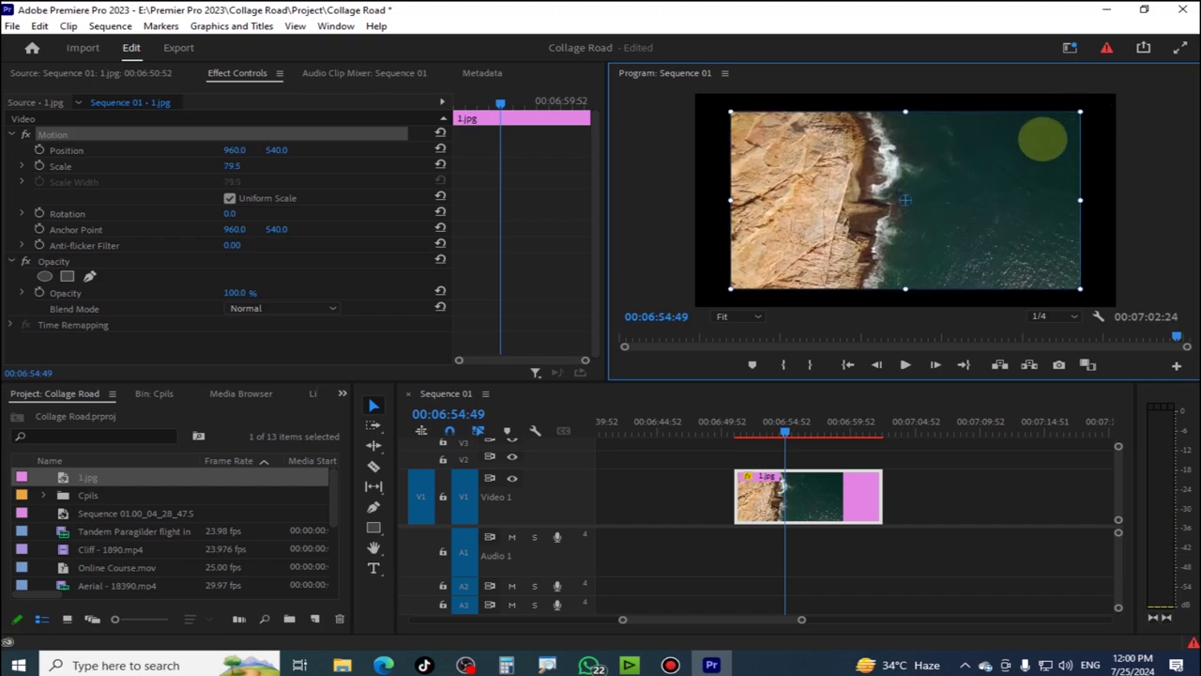
pyautogui.doubleClick(919, 620)
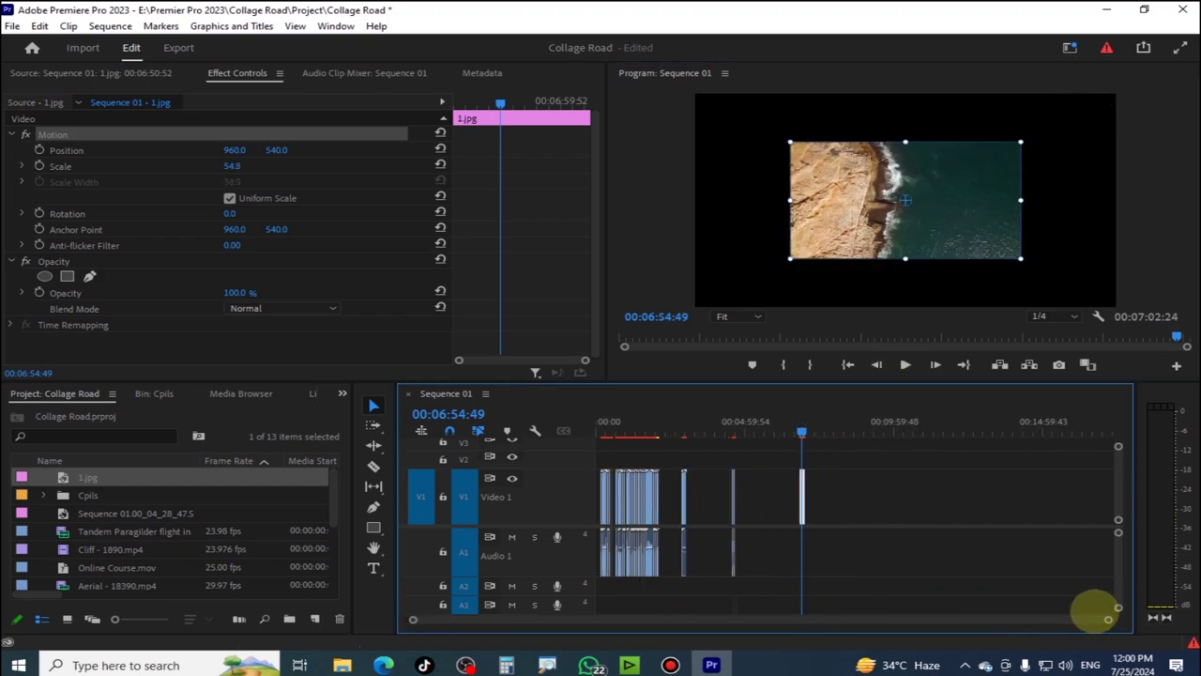
pyautogui.moveTo(659, 420); pyautogui.dragTo(805, 420)
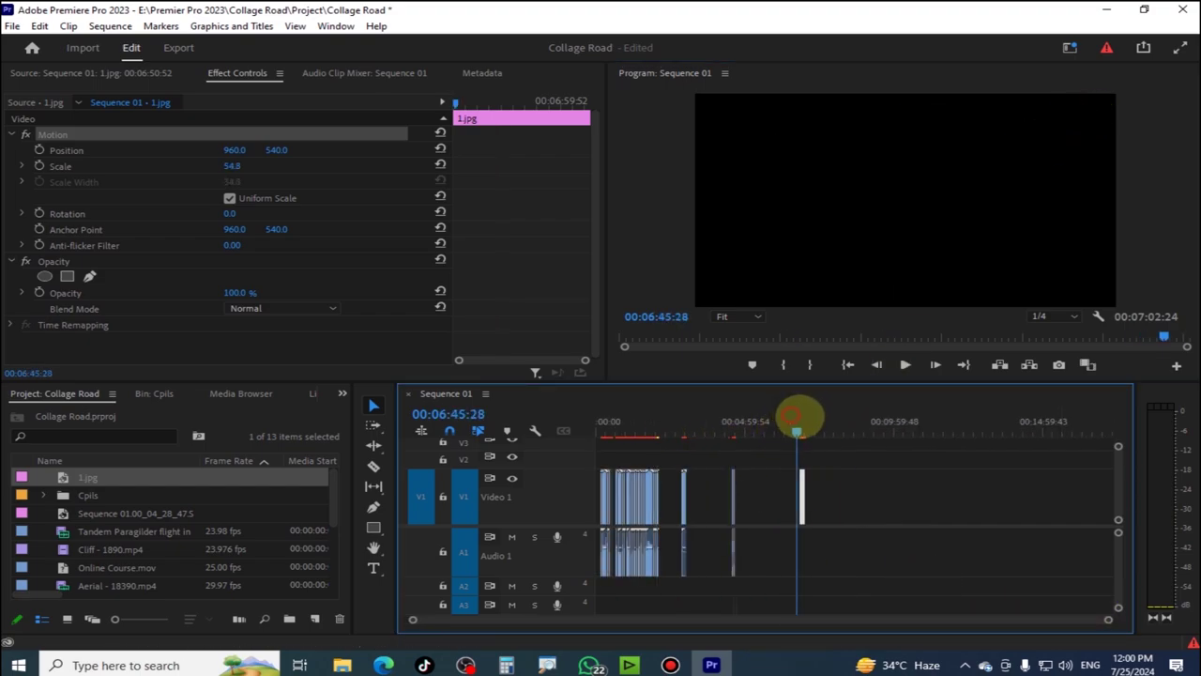
pyautogui.moveTo(1108, 619); pyautogui.dragTo(798, 620)
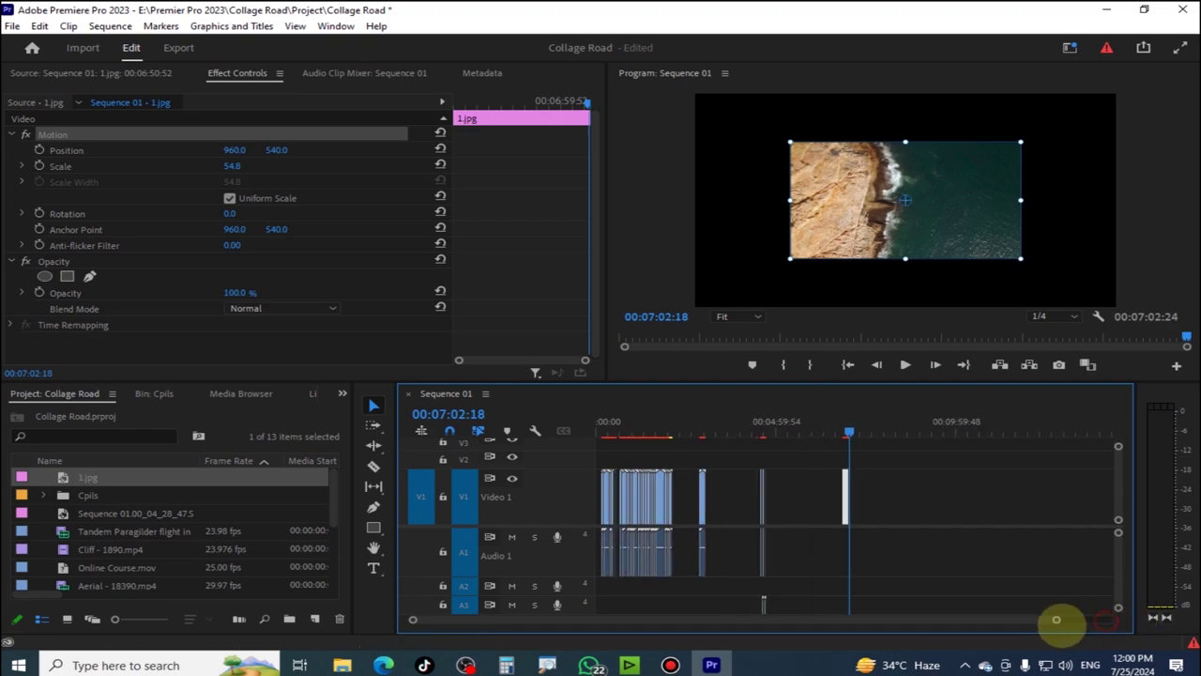
pyautogui.click(764, 422)
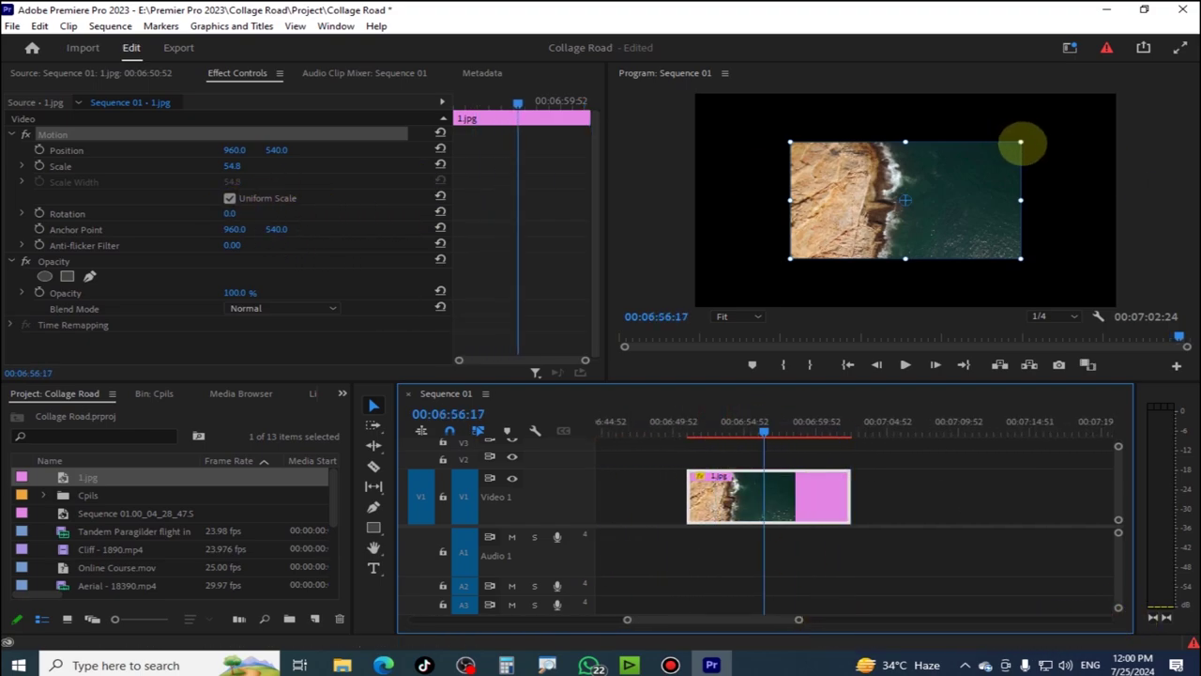
# Scale the image to 90.4 and move it to Position 1100, 1334, mostly below the frame
pyautogui.moveTo(1020, 143)
pyautogui.mouseDown()
pyautogui.moveTo(1191, 122)
pyautogui.moveTo(1177, 17)
pyautogui.mouseUp()
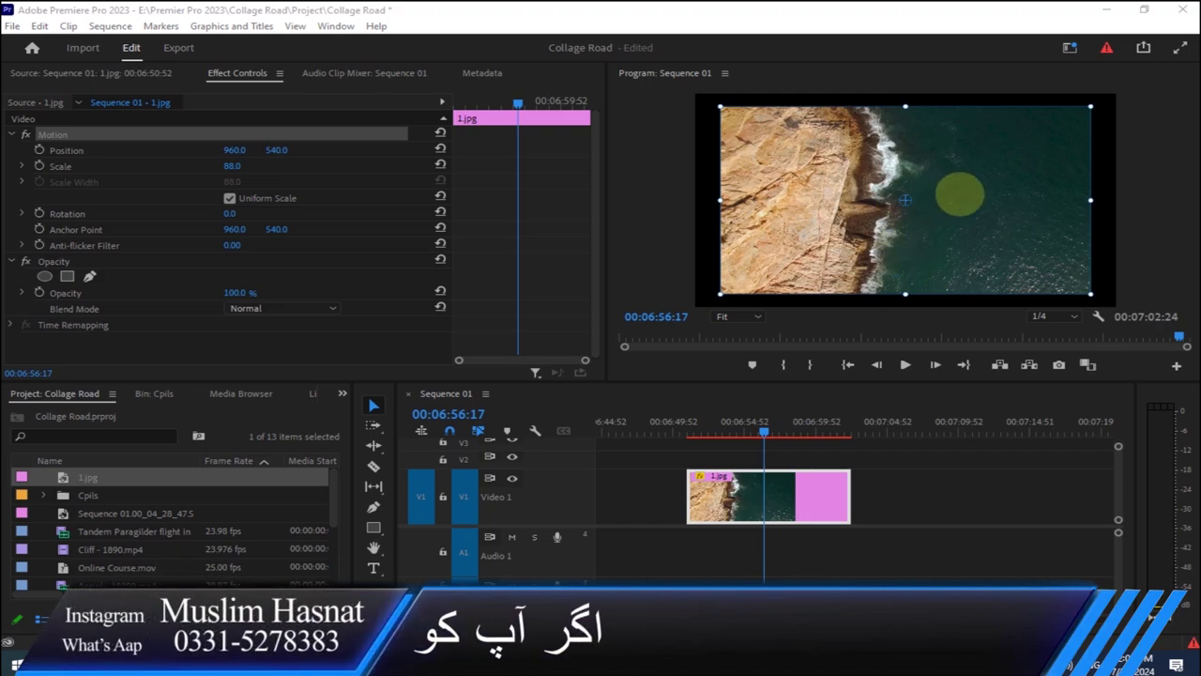
pyautogui.click(1085, 197)
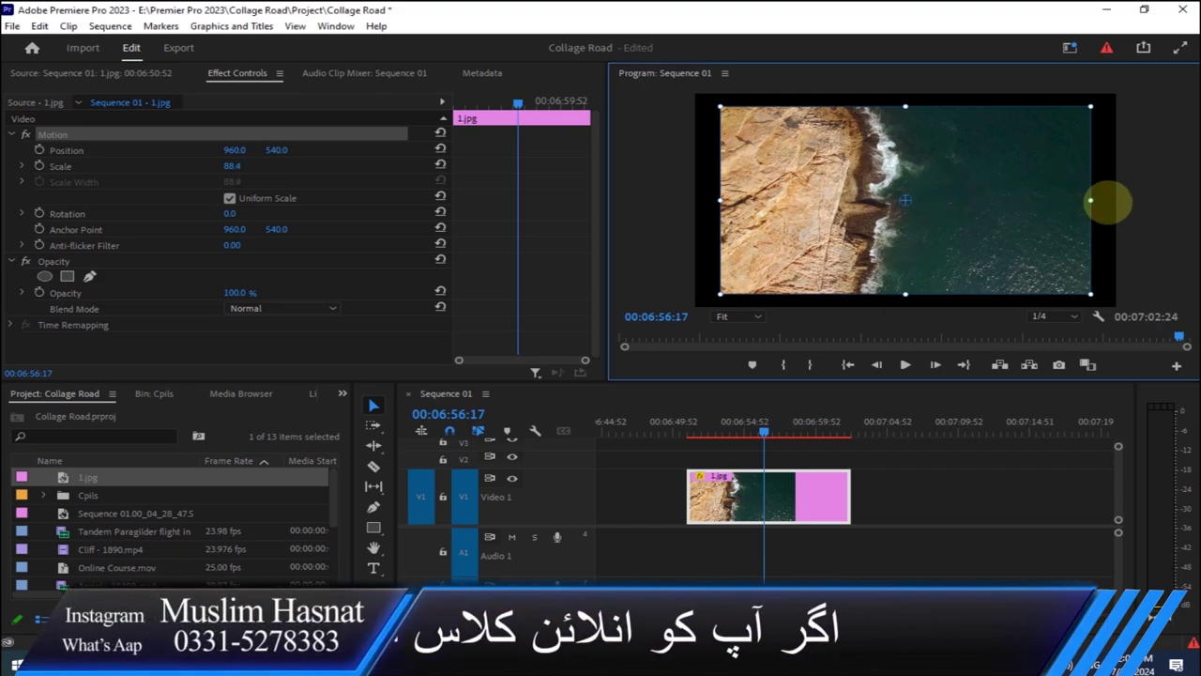
pyautogui.moveTo(1109, 200); pyautogui.dragTo(1096, 215)
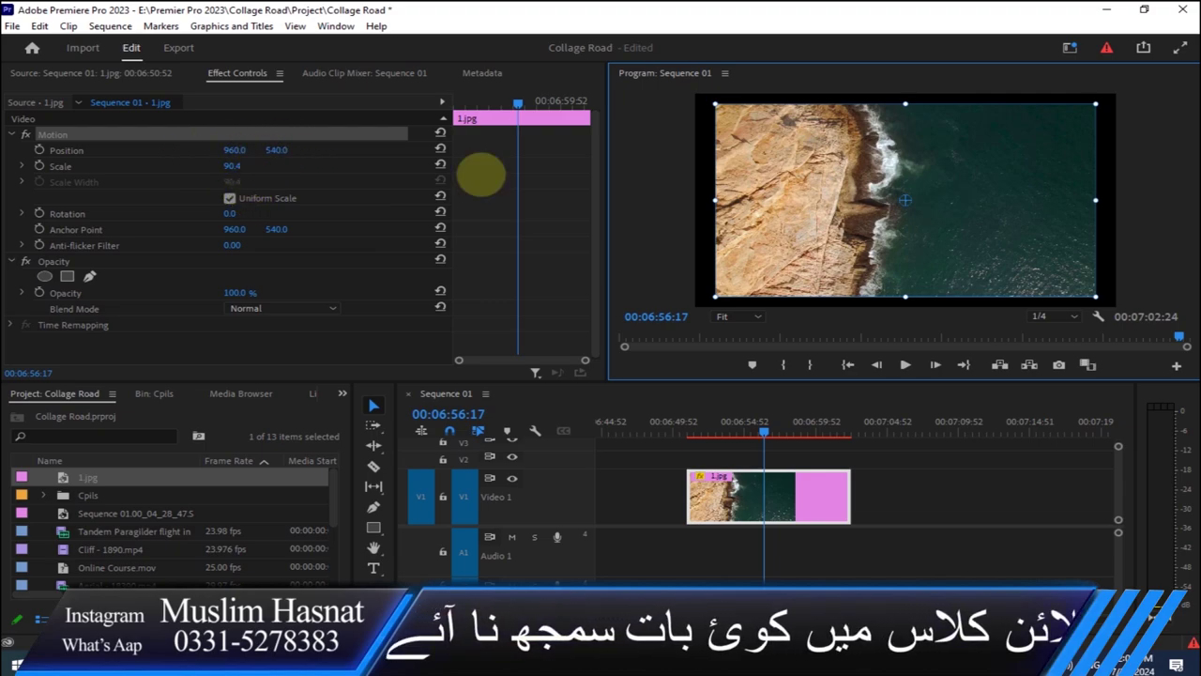
pyautogui.click(239, 151)
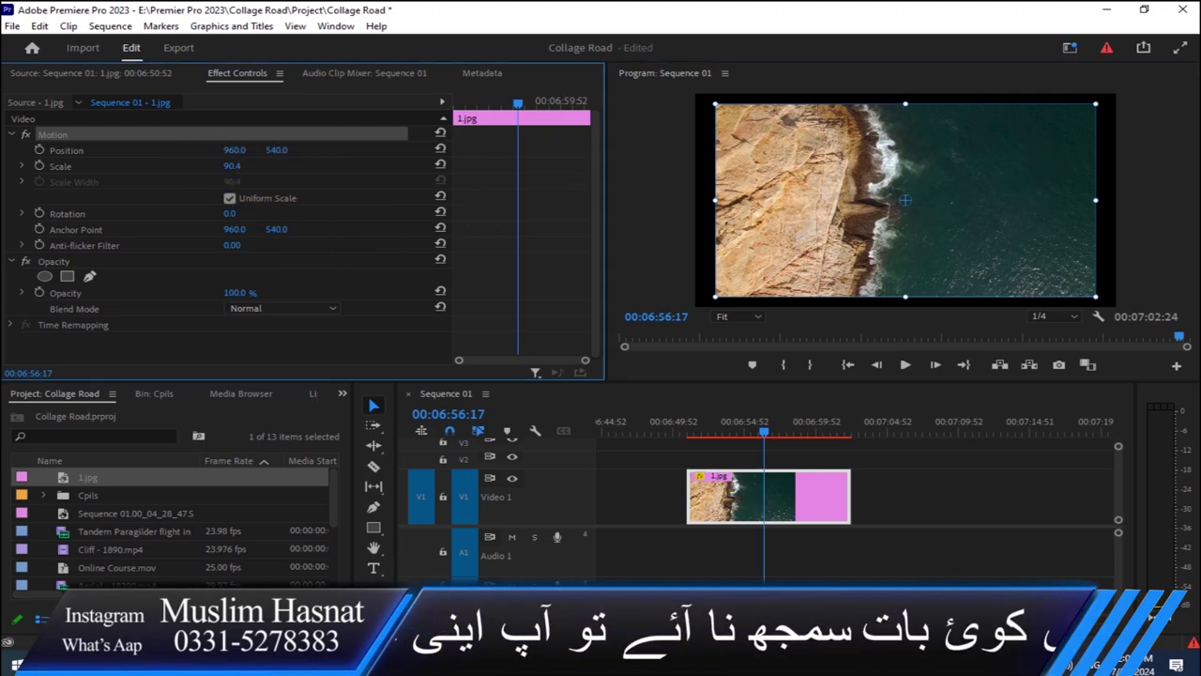
pyautogui.moveTo(235, 150); pyautogui.dragTo(310, 150)
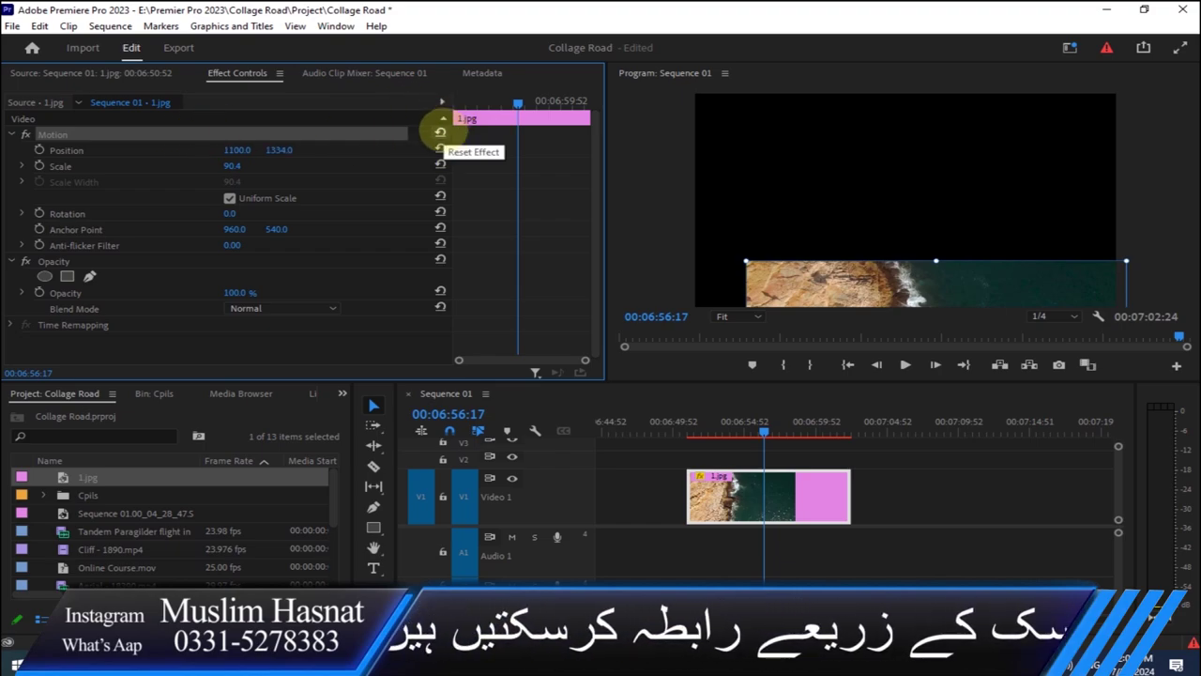
# Reset then undo the Motion effect, and reset Position to 960, 540 and Scale to 100
pyautogui.click(440, 132)
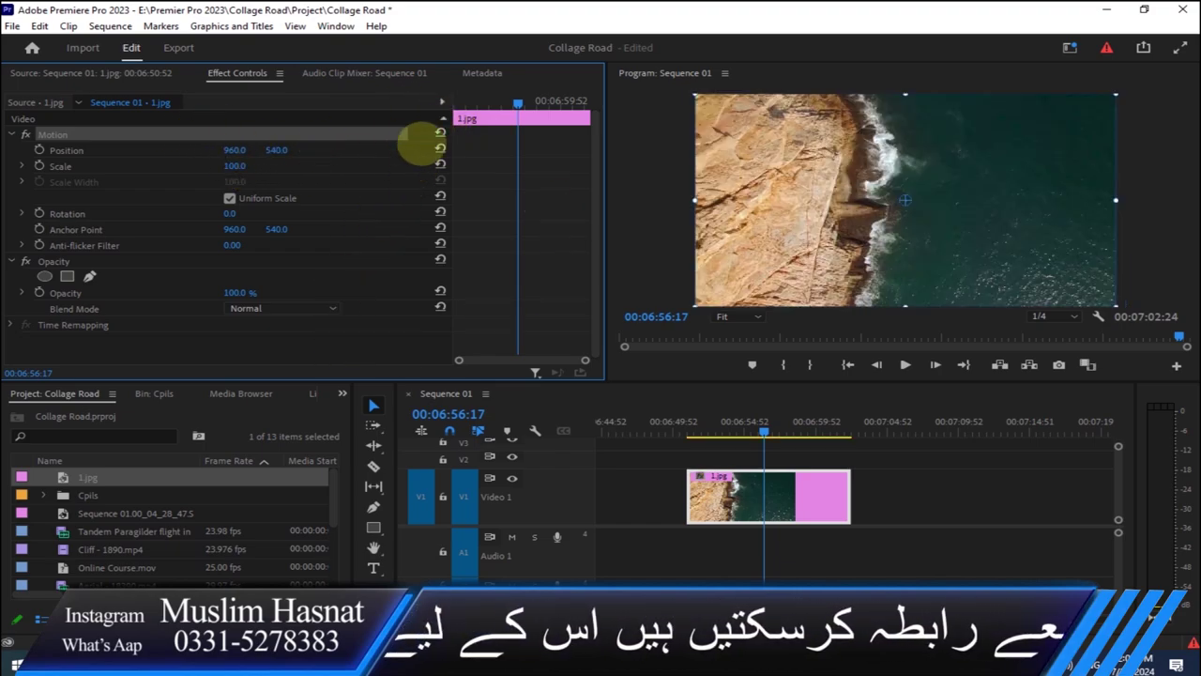
pyautogui.hotkey('ctrl', 'z')
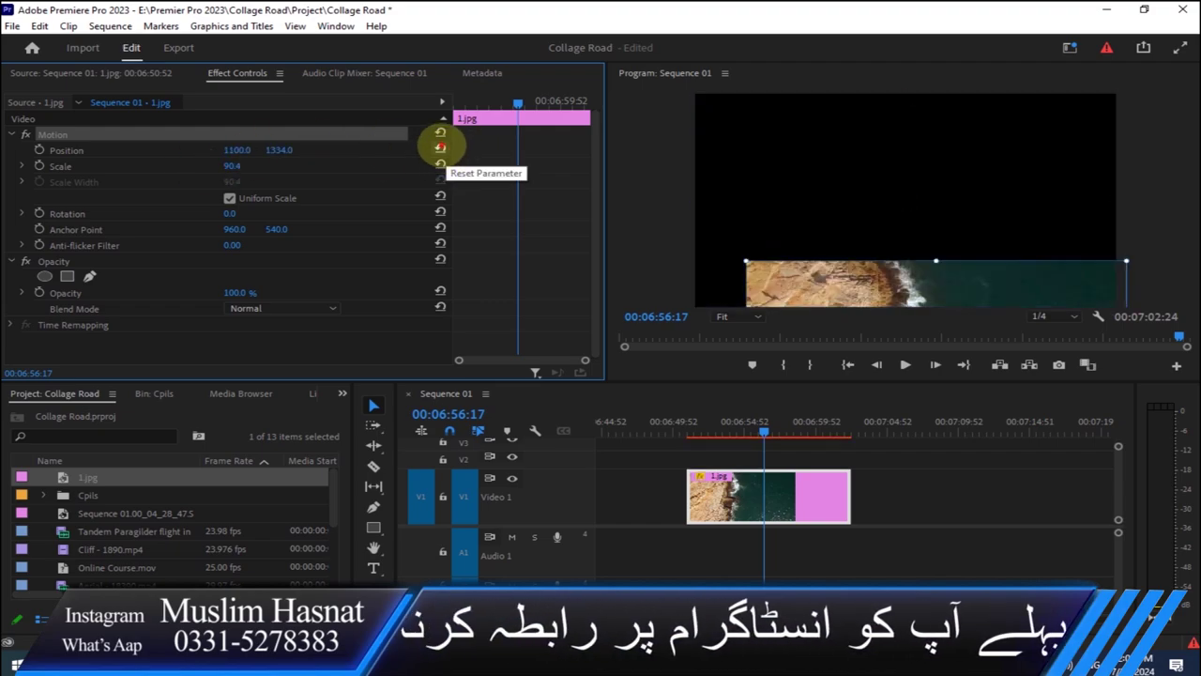
pyautogui.click(440, 147)
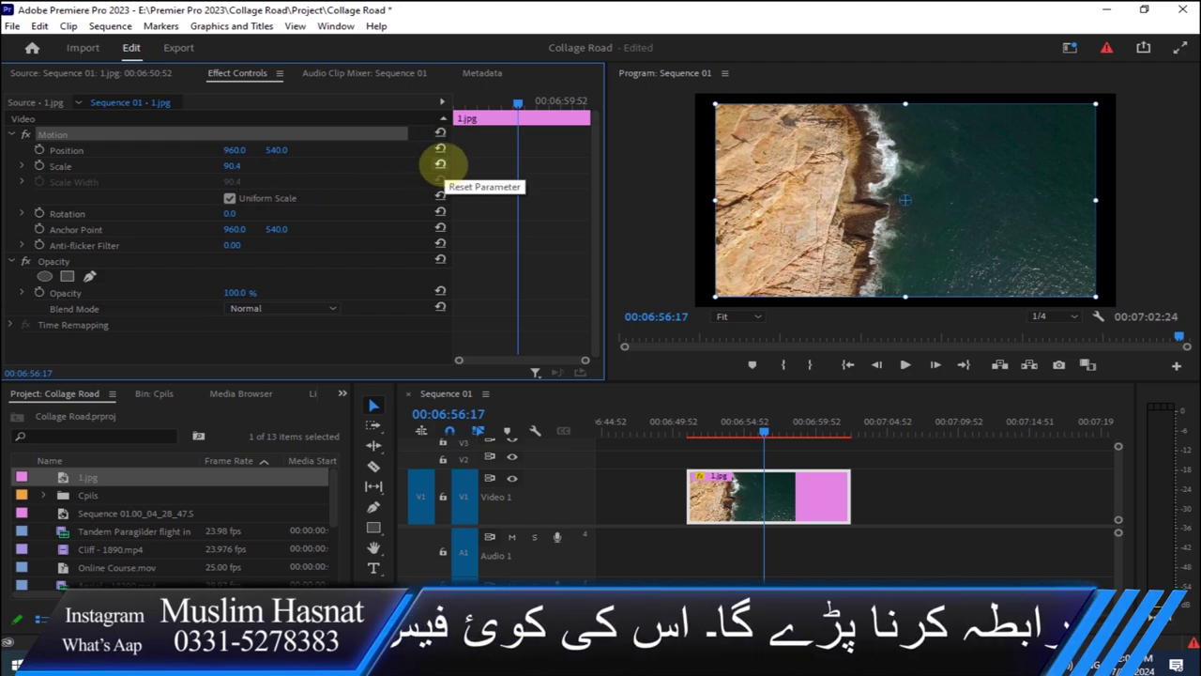
pyautogui.click(440, 164)
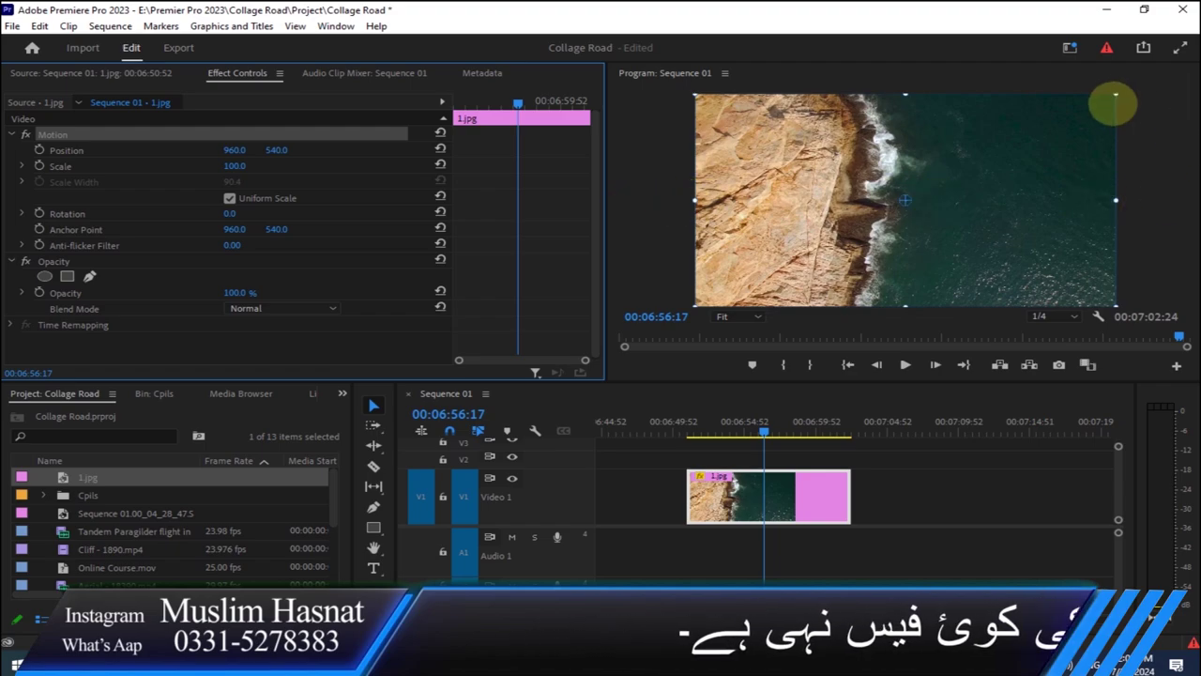
# Shrink the image to Scale 76.4 so black borders surround it
pyautogui.moveTo(1115, 98); pyautogui.dragTo(1049, 126)
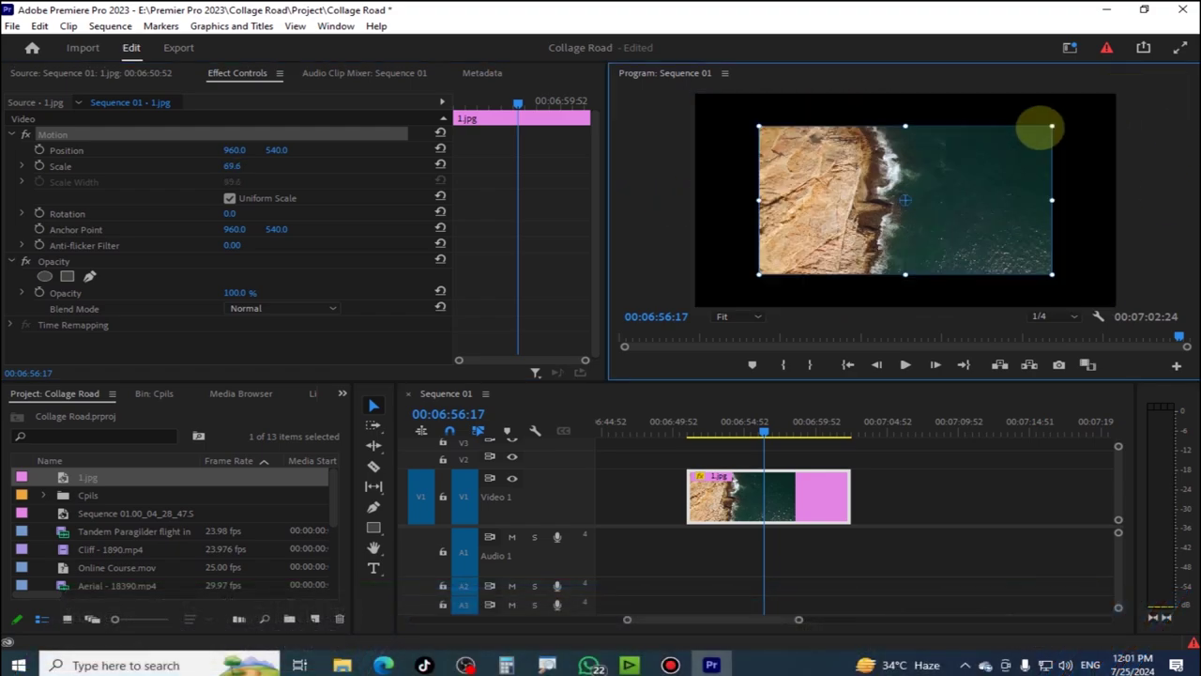
pyautogui.moveTo(758, 200); pyautogui.dragTo(745, 208)
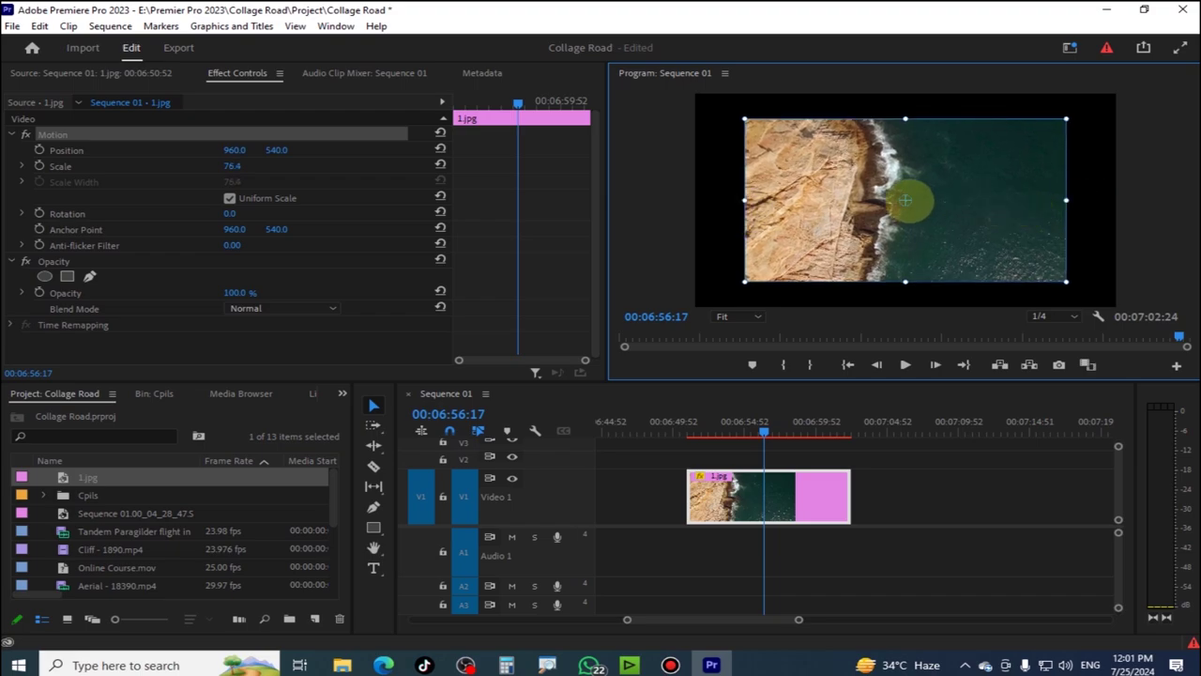
pyautogui.click(1069, 291)
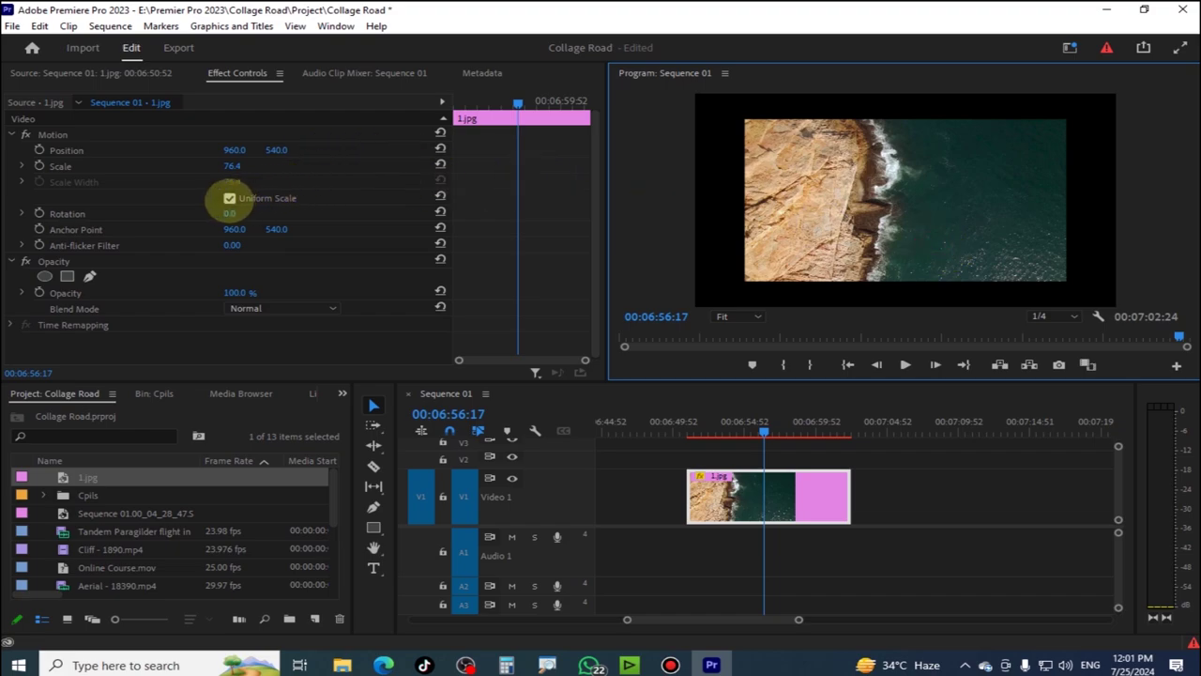
# Turn off Uniform Scale and stretch and reposition the cliff image with the preview handles
pyautogui.click(229, 198)
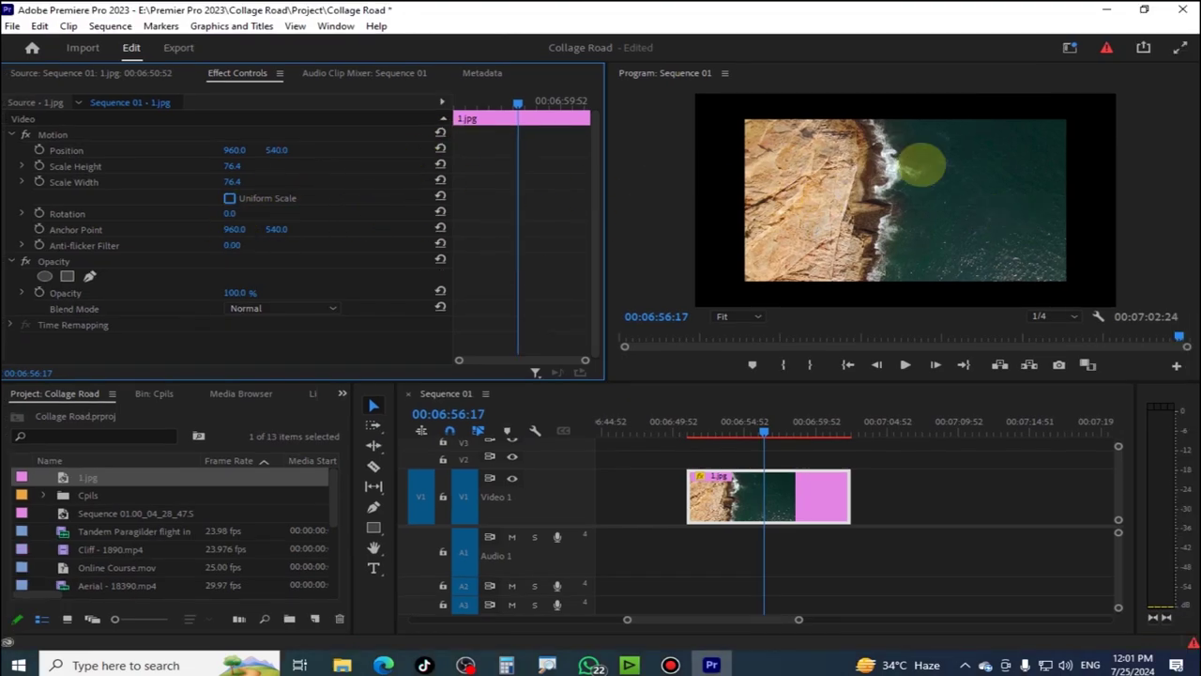
pyautogui.click(886, 211)
pyautogui.doubleClick(890, 208)
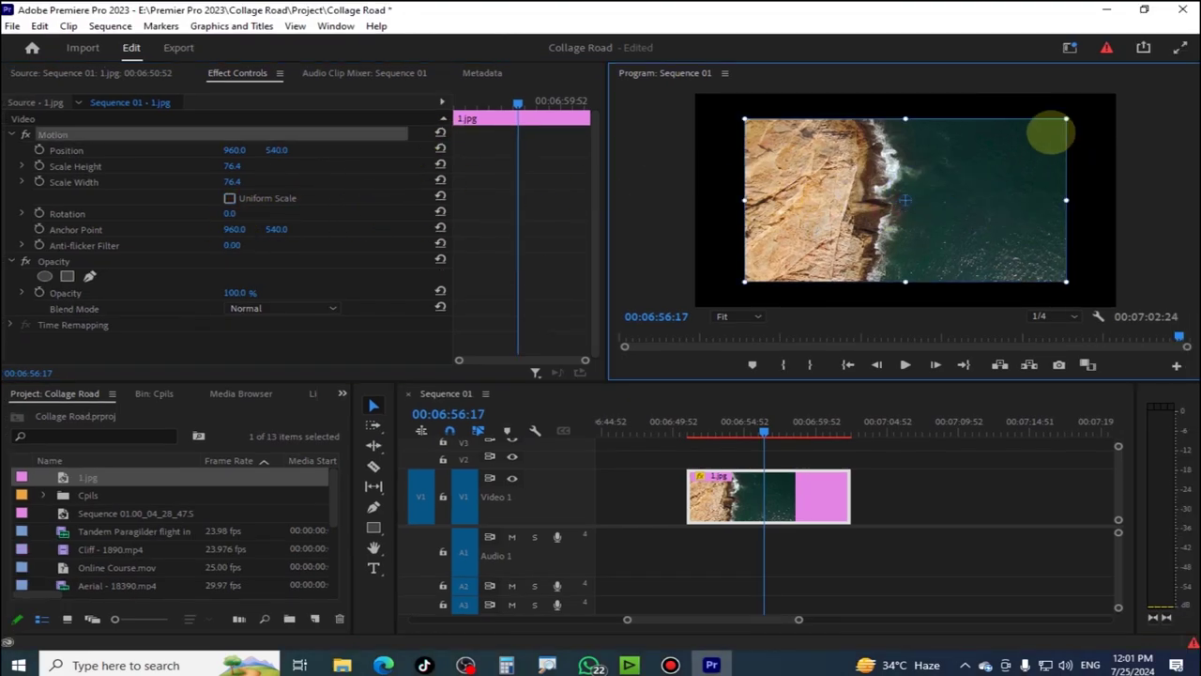
pyautogui.moveTo(1066, 119)
pyautogui.mouseDown()
pyautogui.moveTo(1105, 121)
pyautogui.moveTo(1113, 169)
pyautogui.moveTo(1107, 153)
pyautogui.mouseUp()
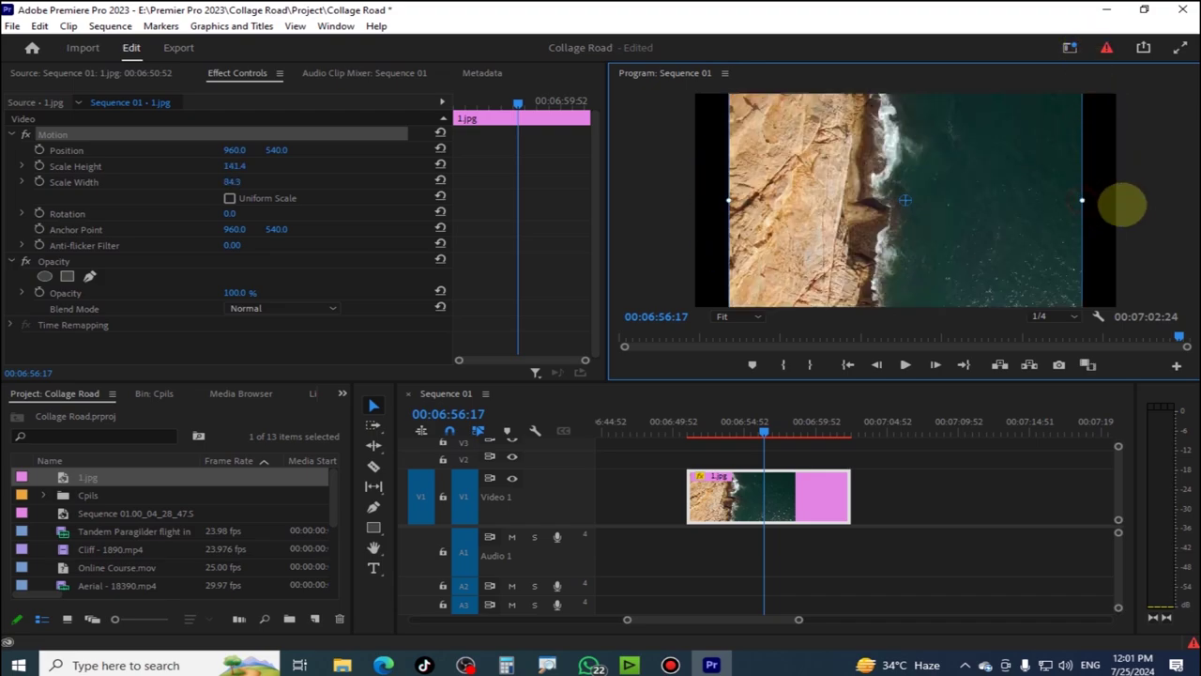
pyautogui.moveTo(1081, 200)
pyautogui.mouseDown()
pyautogui.moveTo(1163, 200)
pyautogui.moveTo(898, 147)
pyautogui.moveTo(893, 267)
pyautogui.moveTo(919, 172)
pyautogui.mouseUp()
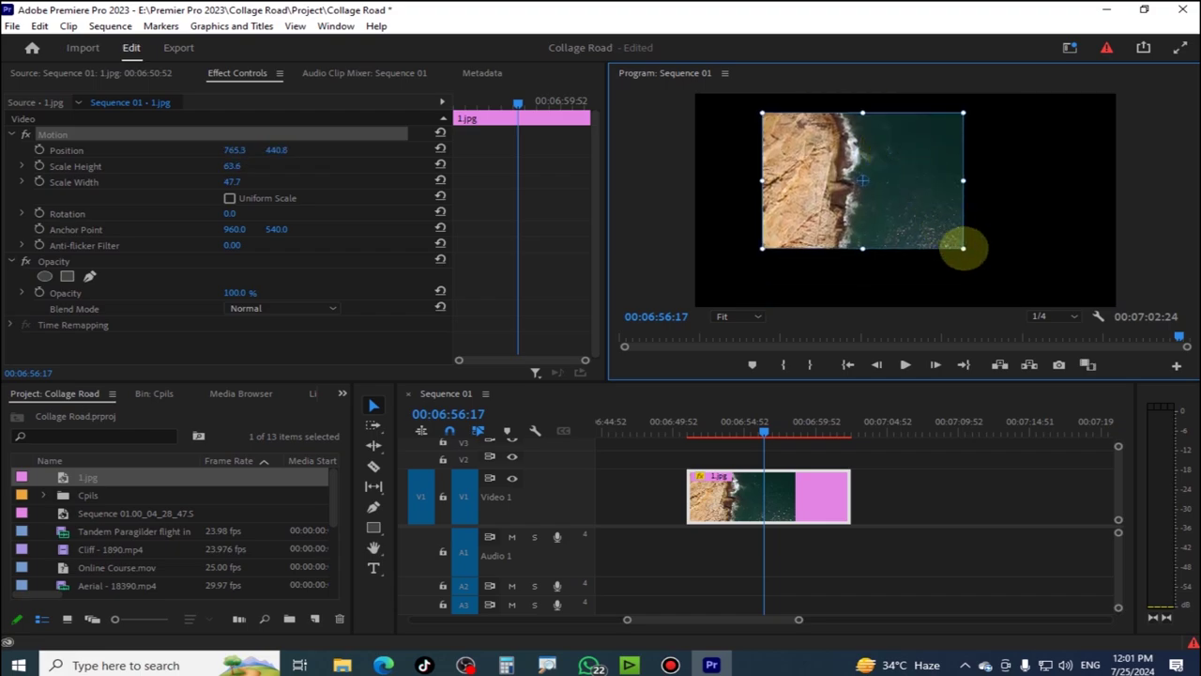
pyautogui.moveTo(975, 266)
pyautogui.mouseDown()
pyautogui.moveTo(1084, 297)
pyautogui.moveTo(1070, 294)
pyautogui.mouseUp()
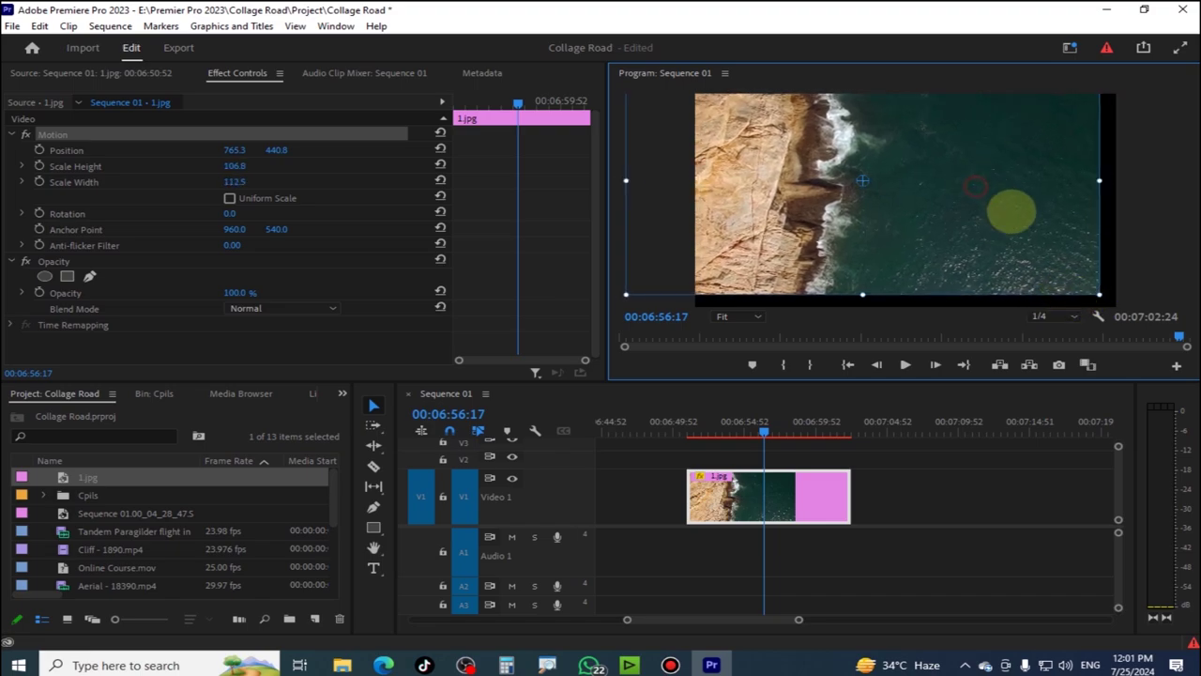
pyautogui.moveTo(976, 187)
pyautogui.mouseDown()
pyautogui.moveTo(1018, 219)
pyautogui.moveTo(1014, 197)
pyautogui.mouseUp()
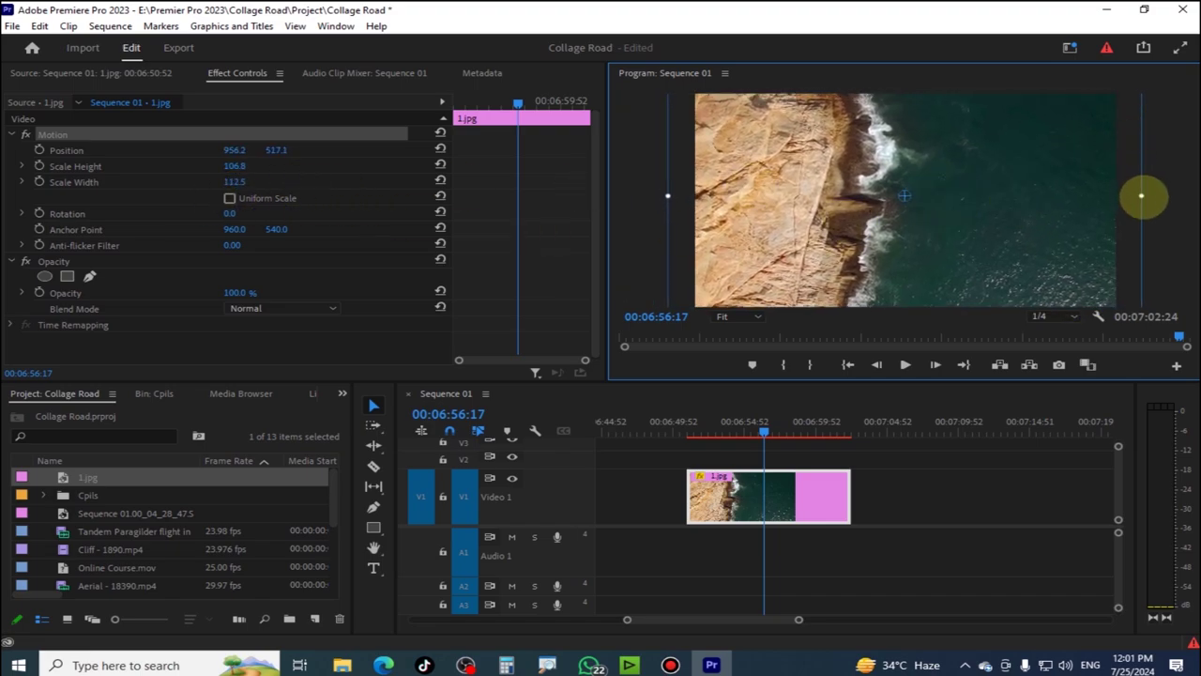
# Reset Scale Width, Scale Height and Position to defaults and turn uniform scaling back on
pyautogui.click(440, 179)
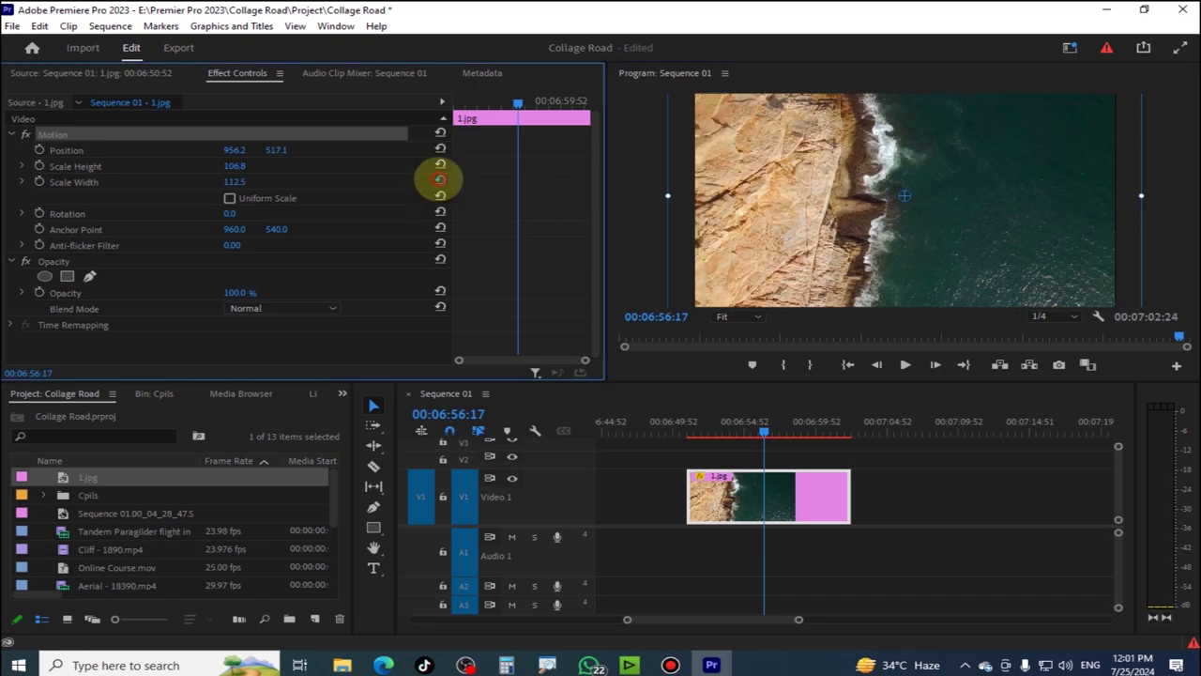
pyautogui.click(440, 165)
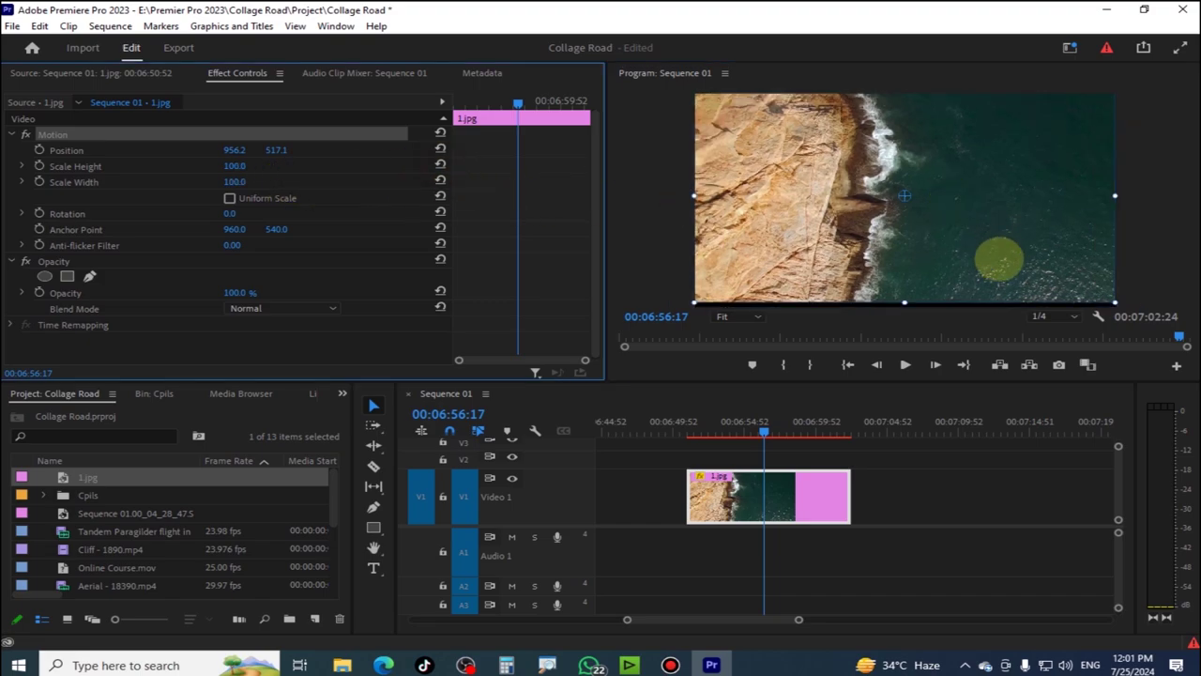
pyautogui.click(440, 148)
pyautogui.click(230, 198)
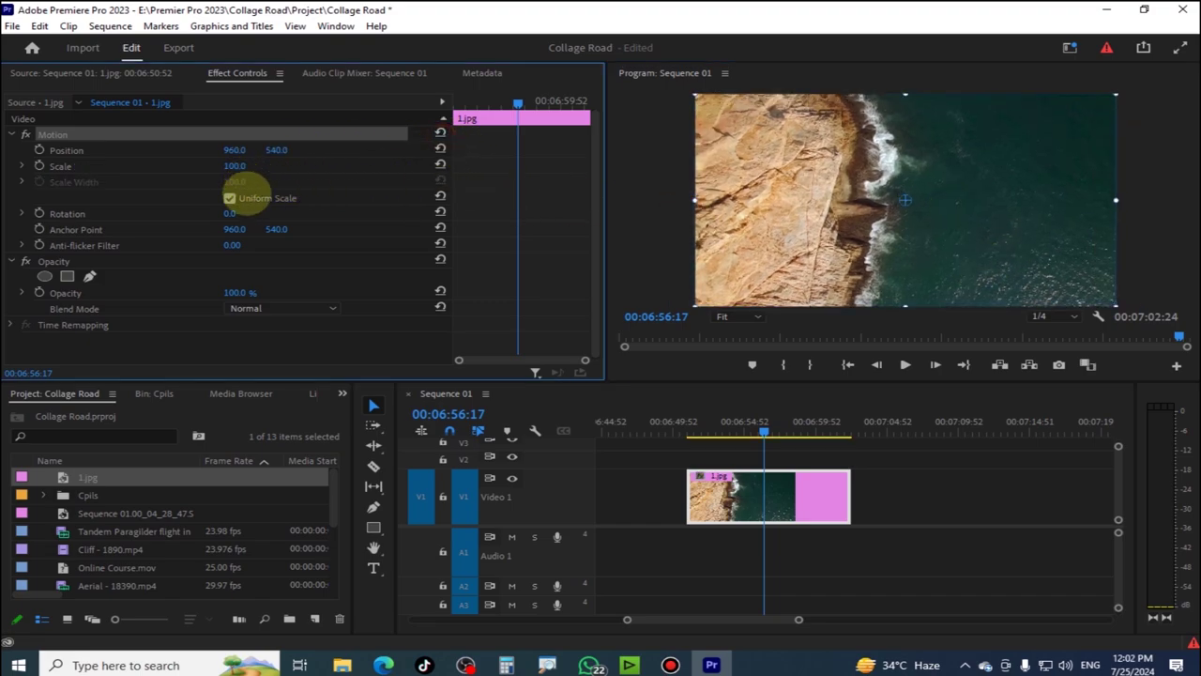
pyautogui.click(230, 198)
pyautogui.click(234, 182)
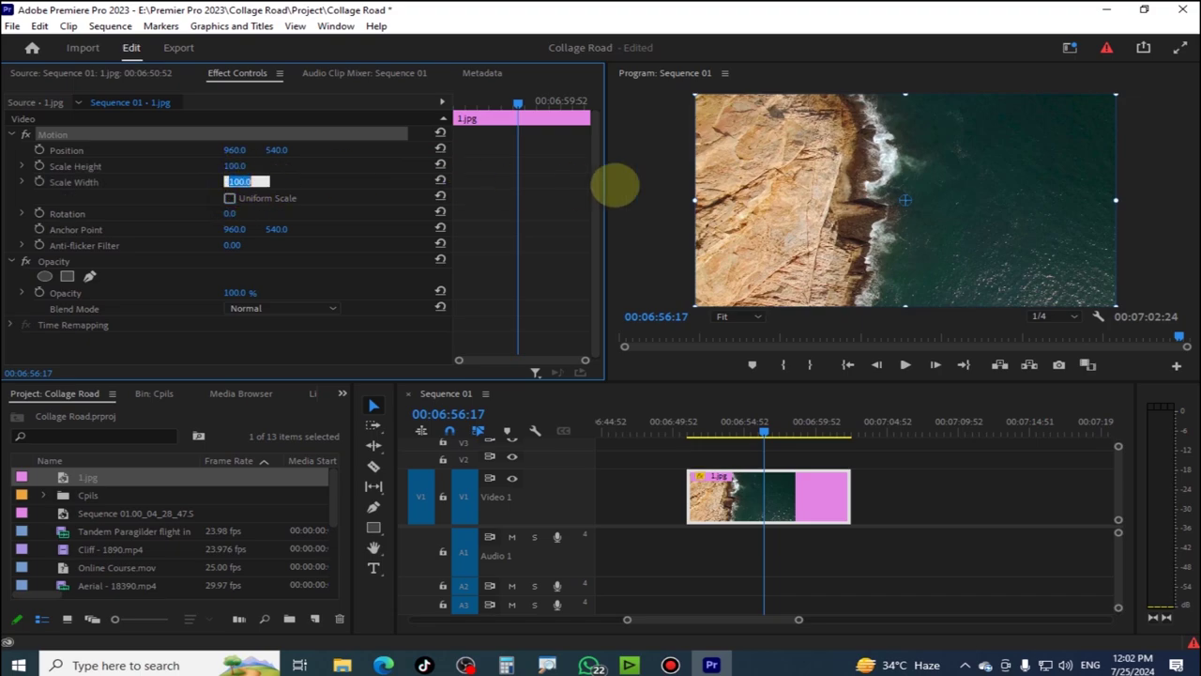
pyautogui.write('111')
pyautogui.press('Return')
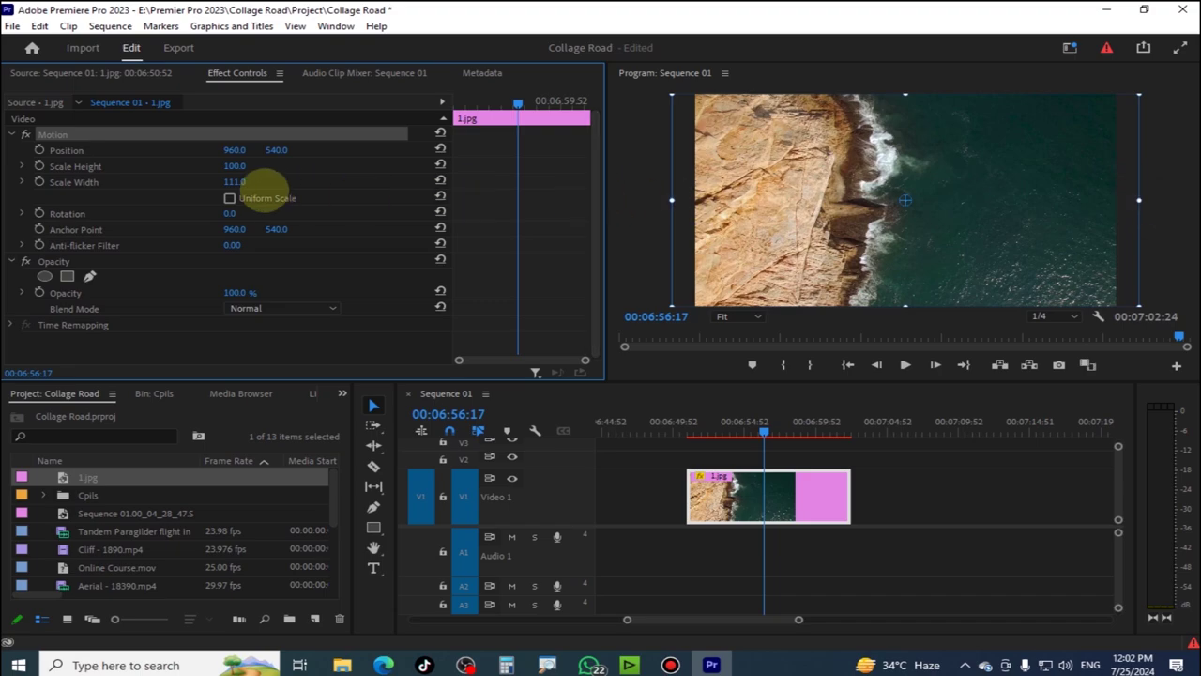
pyautogui.hotkey('ctrl', 'z')
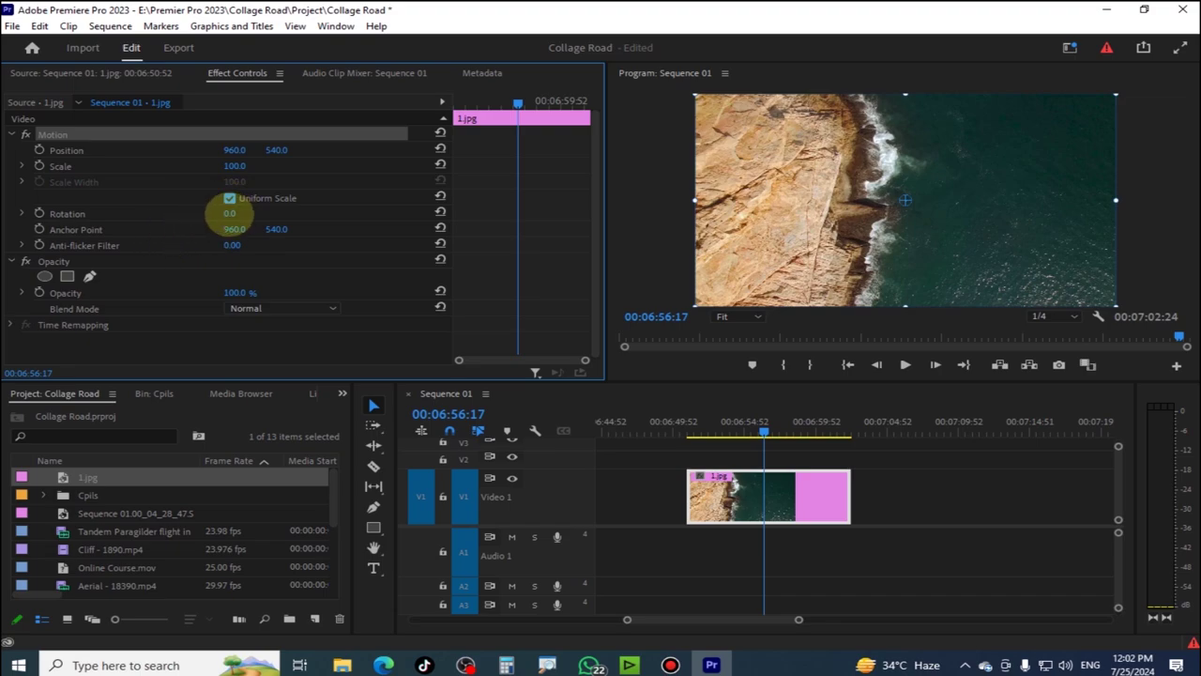
pyautogui.moveTo(230, 213)
pyautogui.mouseDown()
pyautogui.moveTo(207, 214)
pyautogui.moveTo(281, 214)
pyautogui.mouseUp()
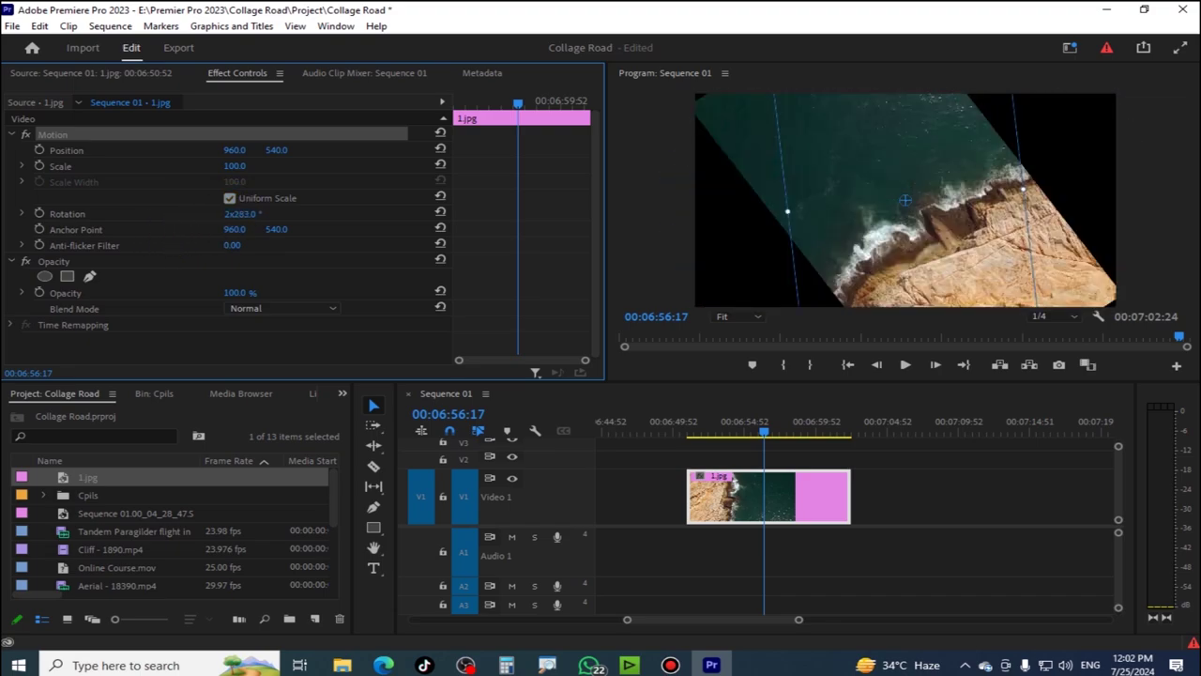
pyautogui.moveTo(243, 214); pyautogui.dragTo(270, 208)
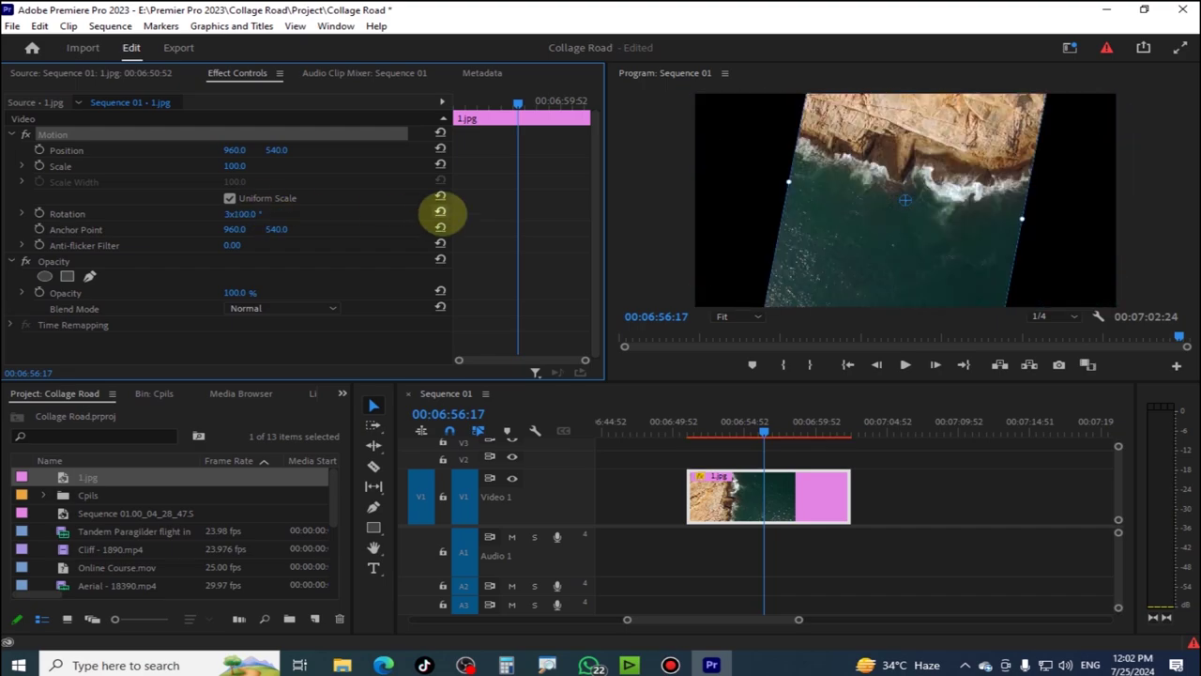
pyautogui.click(440, 213)
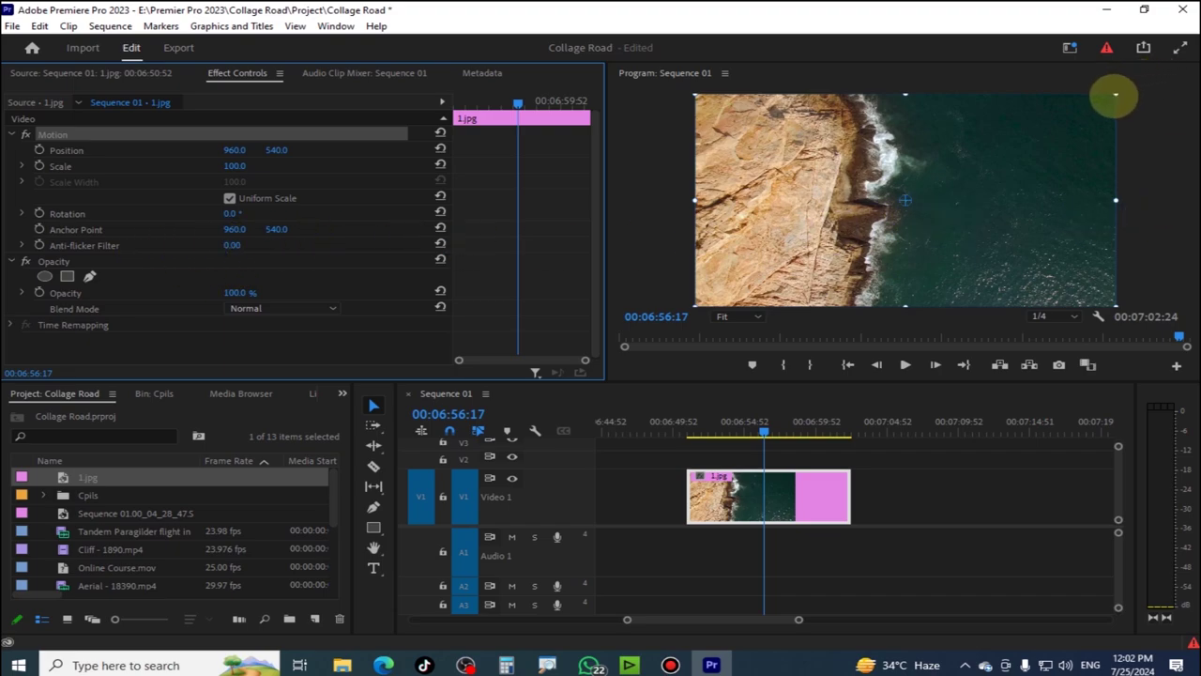
pyautogui.moveTo(1115, 93); pyautogui.dragTo(1010, 145)
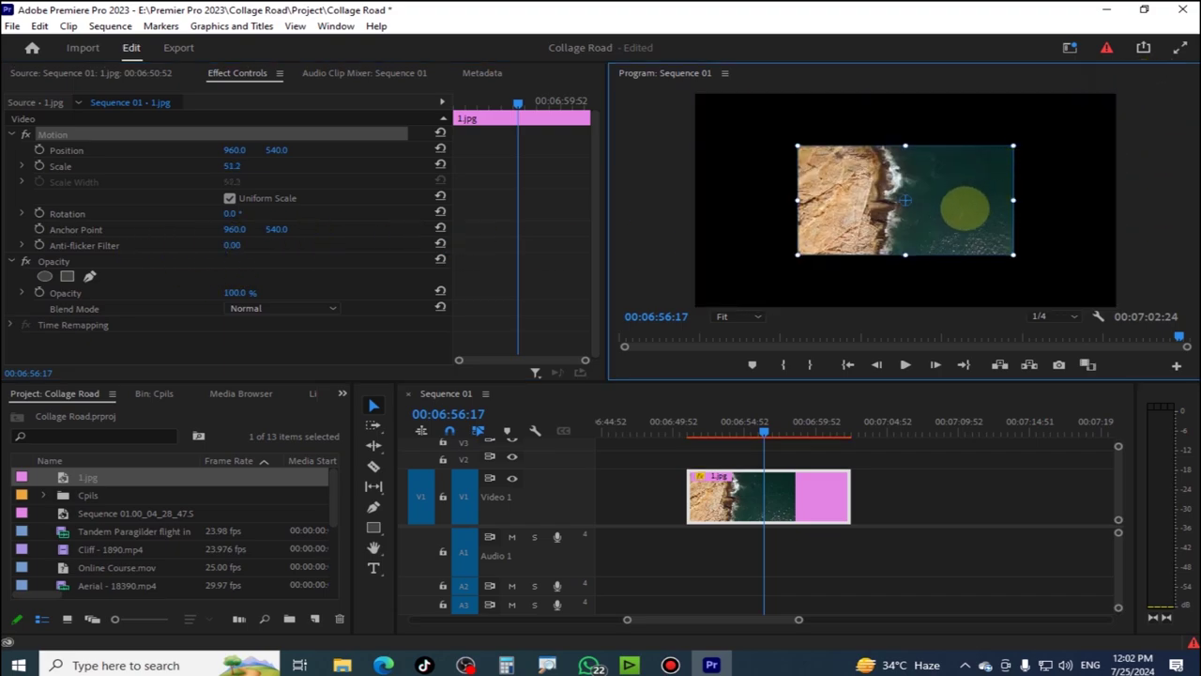
pyautogui.moveTo(900, 211); pyautogui.dragTo(805, 186)
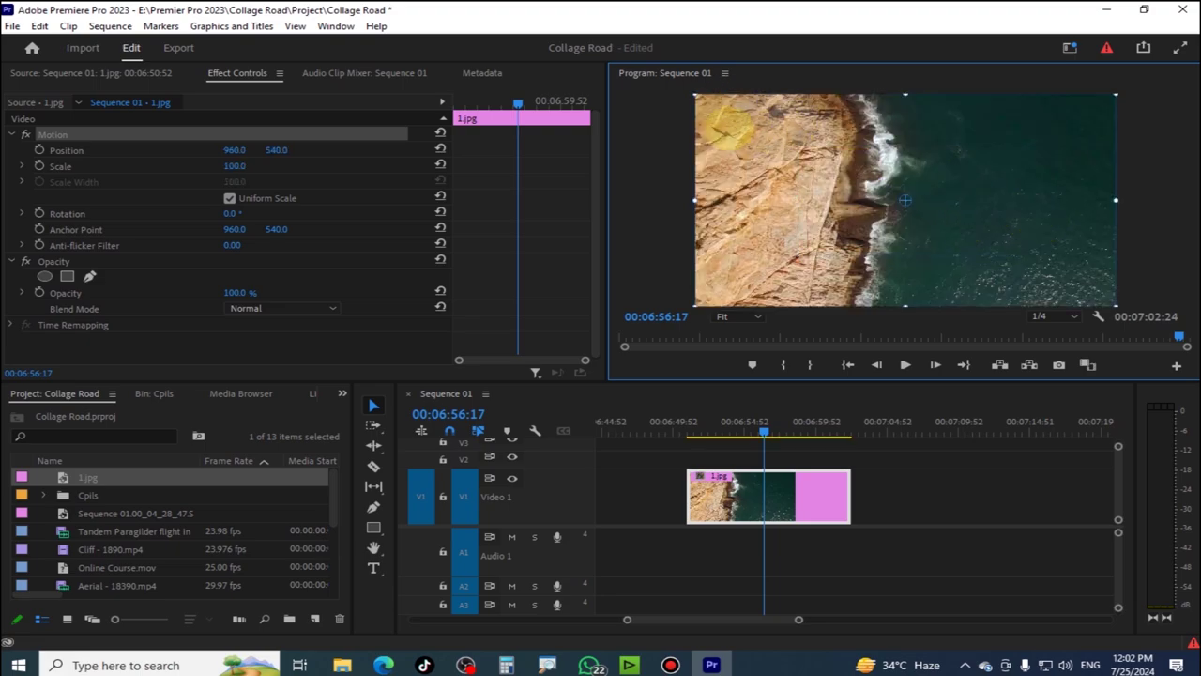
pyautogui.moveTo(696, 96); pyautogui.dragTo(906, 204)
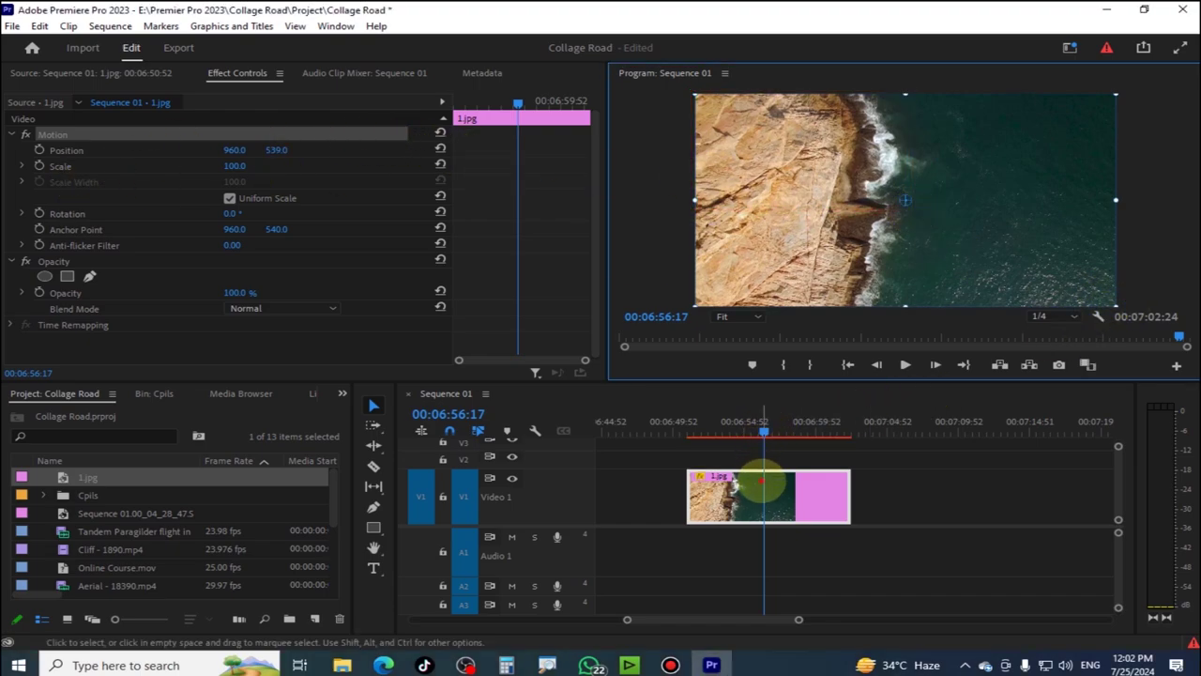
pyautogui.click(760, 482)
pyautogui.press('Down')
pyautogui.press('Up')
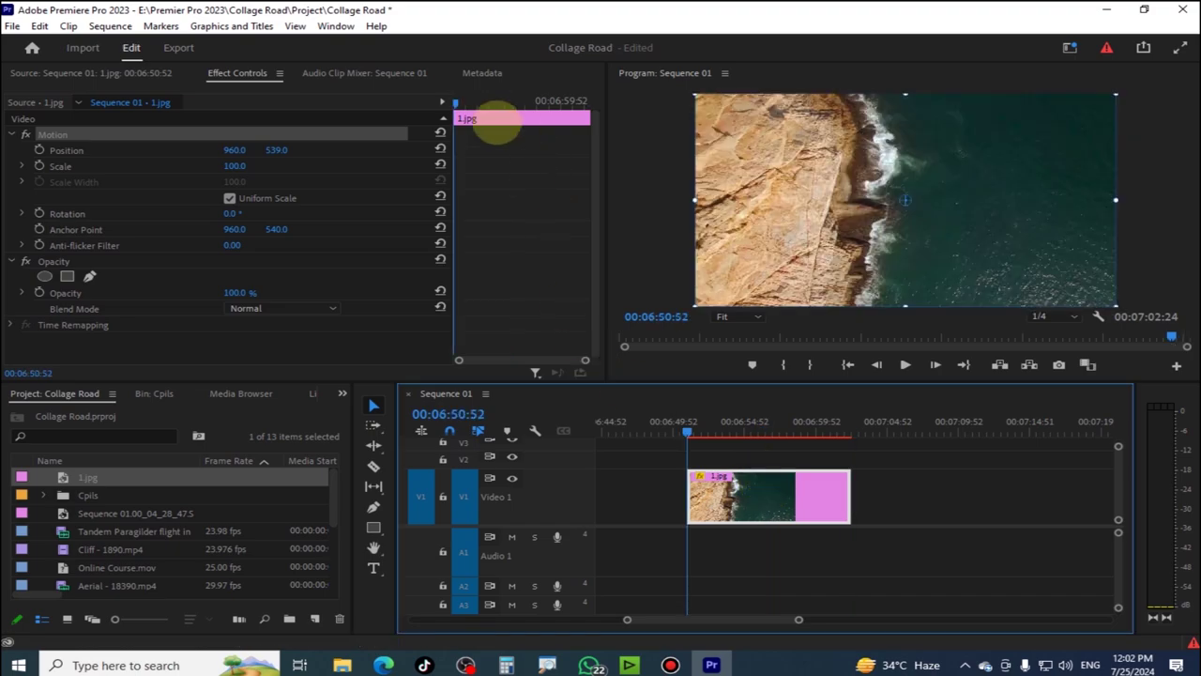
pyautogui.moveTo(525, 112); pyautogui.dragTo(391, 152)
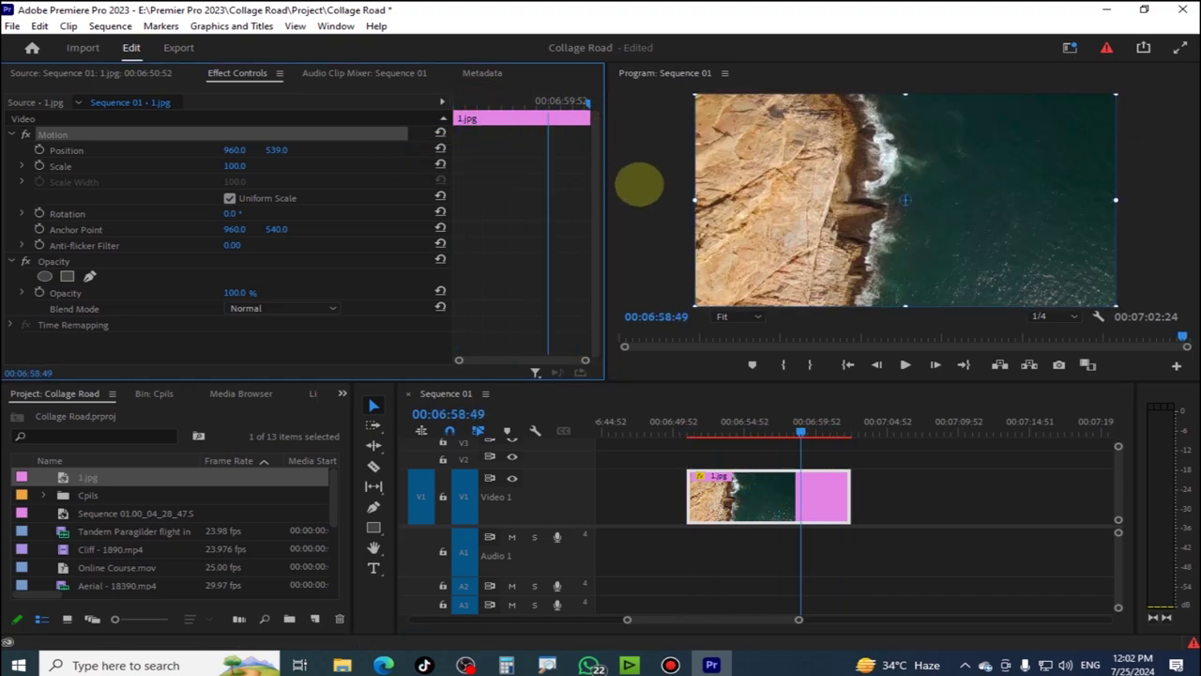
pyautogui.press('Down')
pyautogui.press('Up')
pyautogui.moveTo(454, 101); pyautogui.dragTo(521, 104)
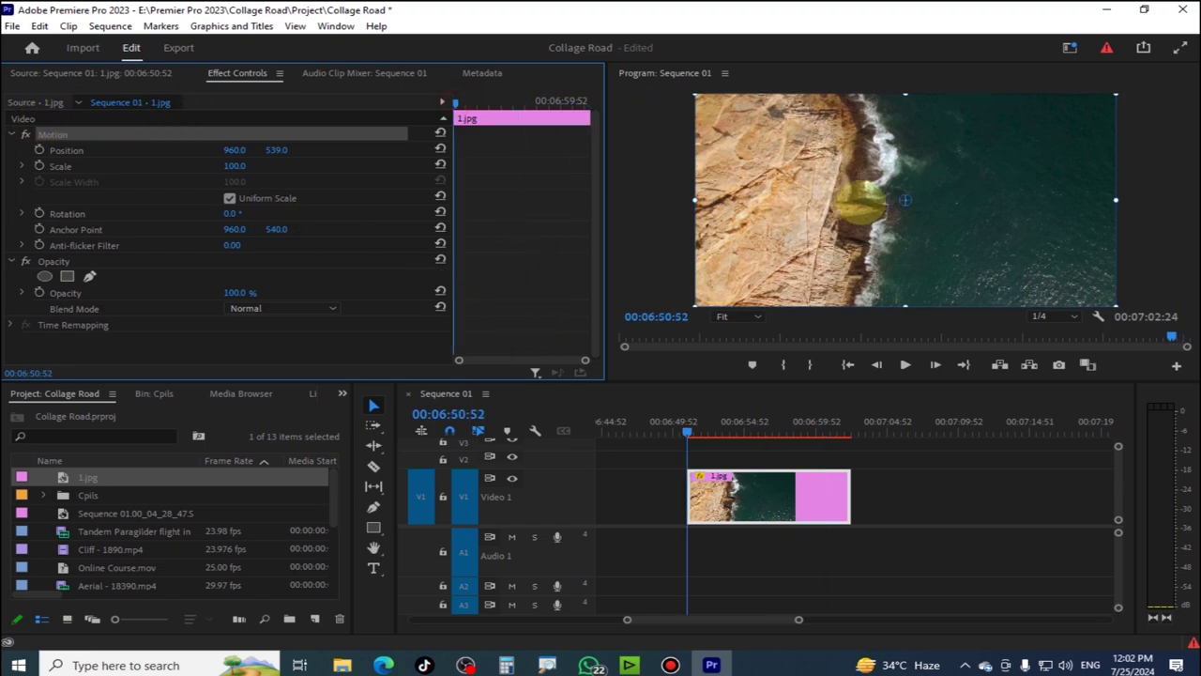
pyautogui.click(855, 211)
pyautogui.press('Up')
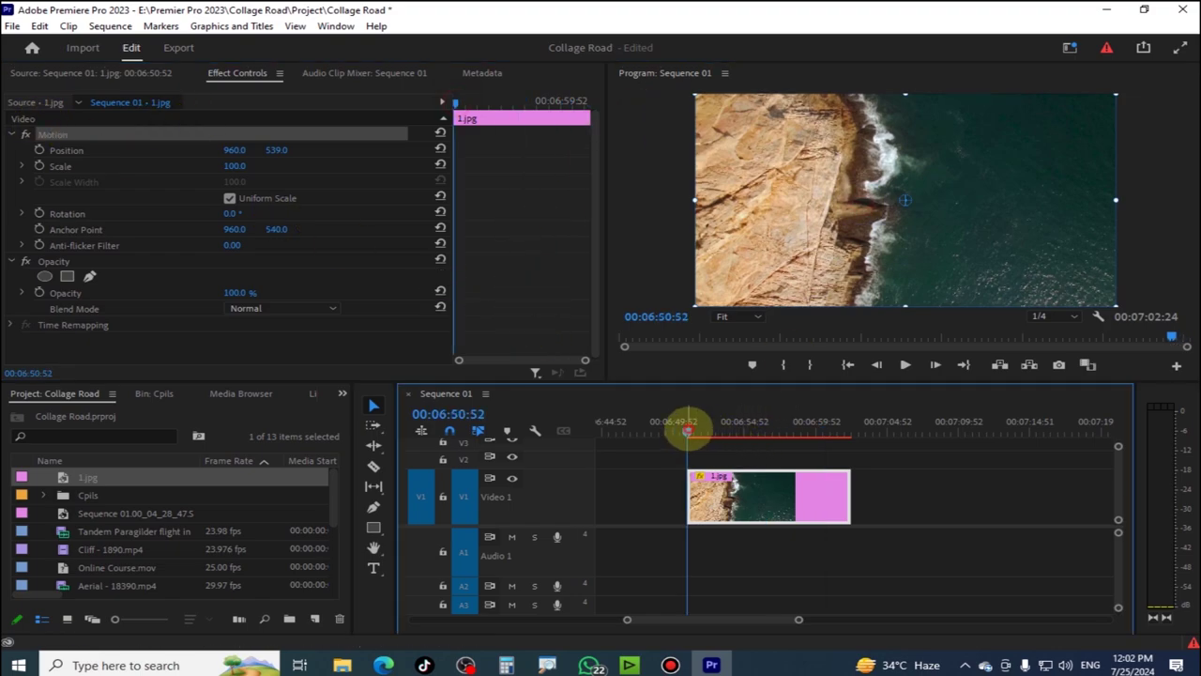
pyautogui.moveTo(688, 432); pyautogui.dragTo(716, 433)
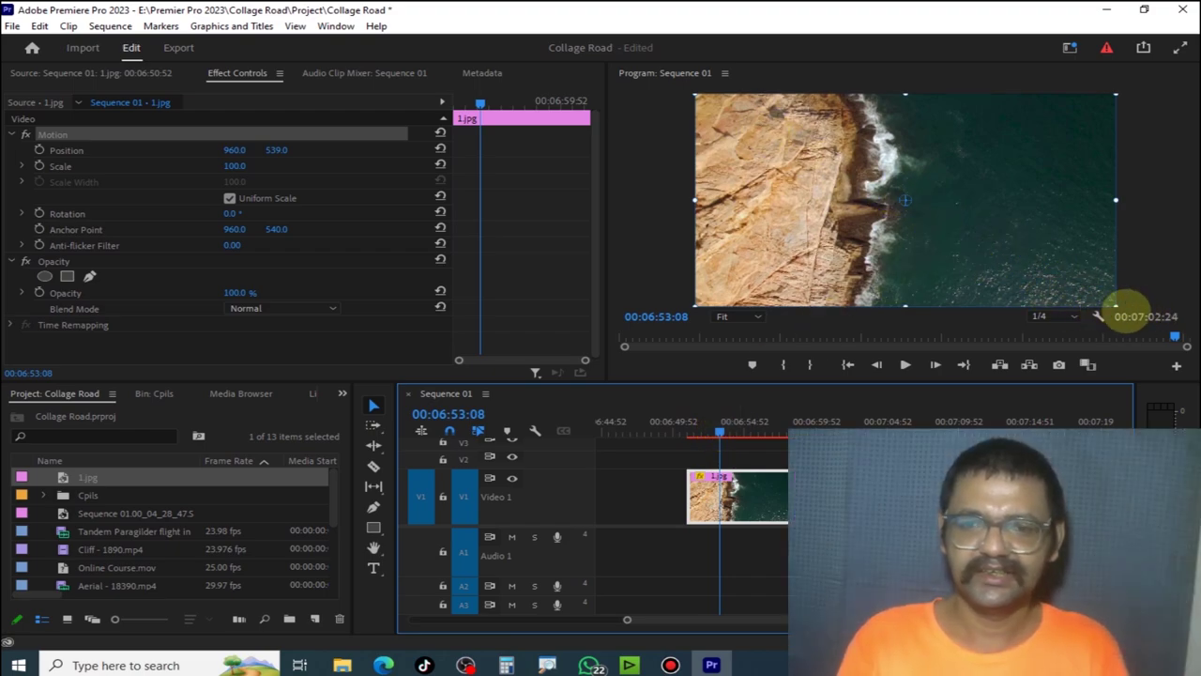
pyautogui.moveTo(1115, 304); pyautogui.dragTo(743, 113)
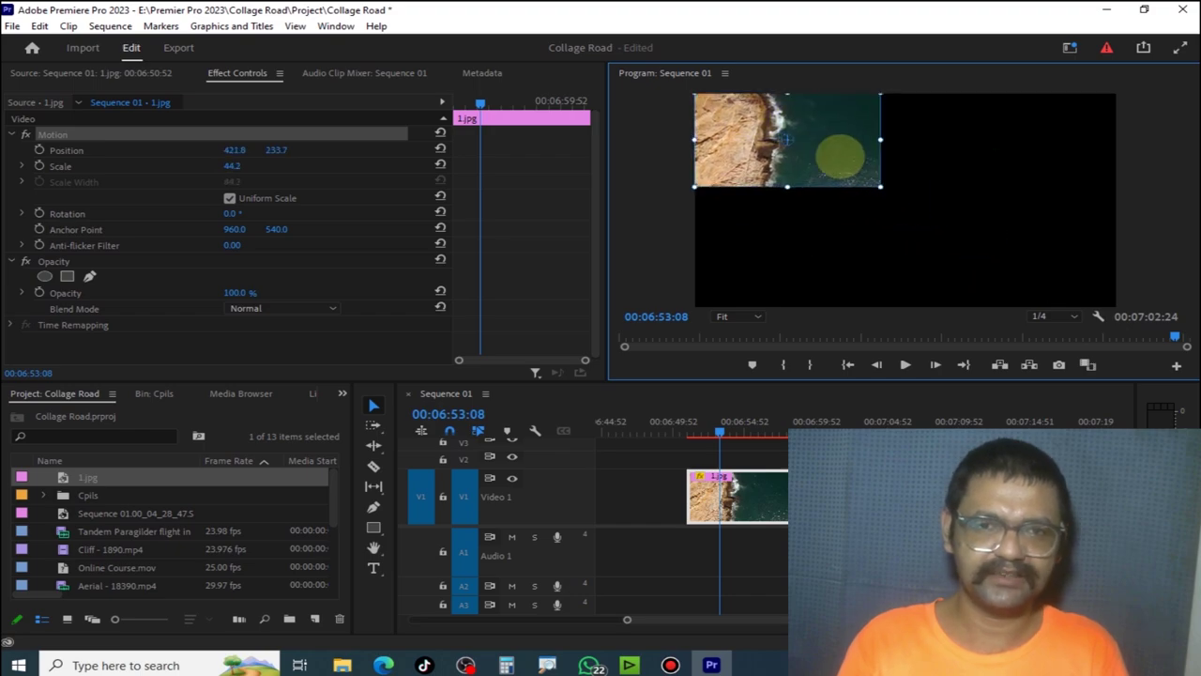
pyautogui.moveTo(734, 427); pyautogui.dragTo(689, 427)
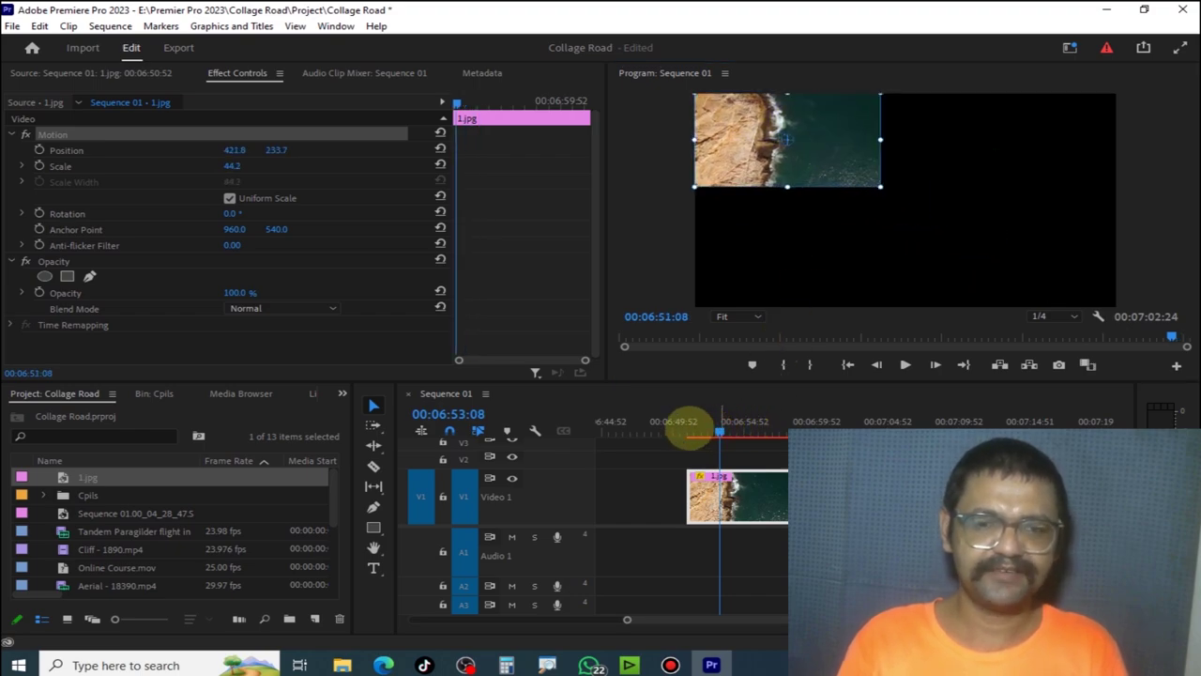
pyautogui.press('space')
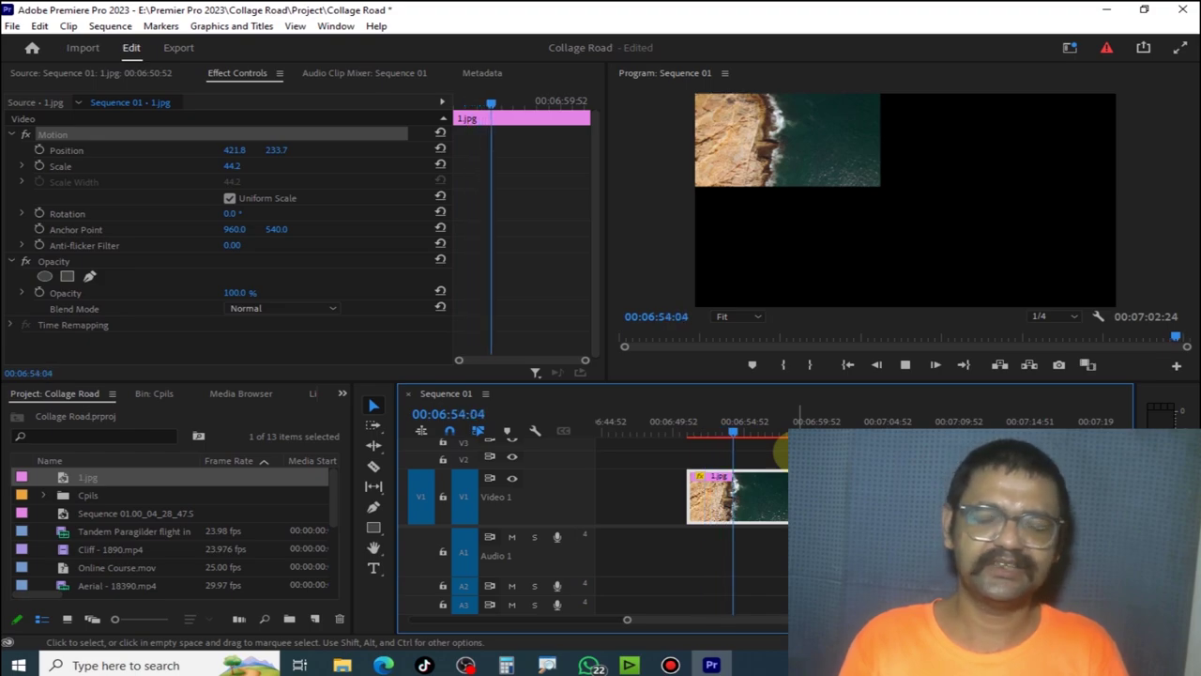
pyautogui.press('space')
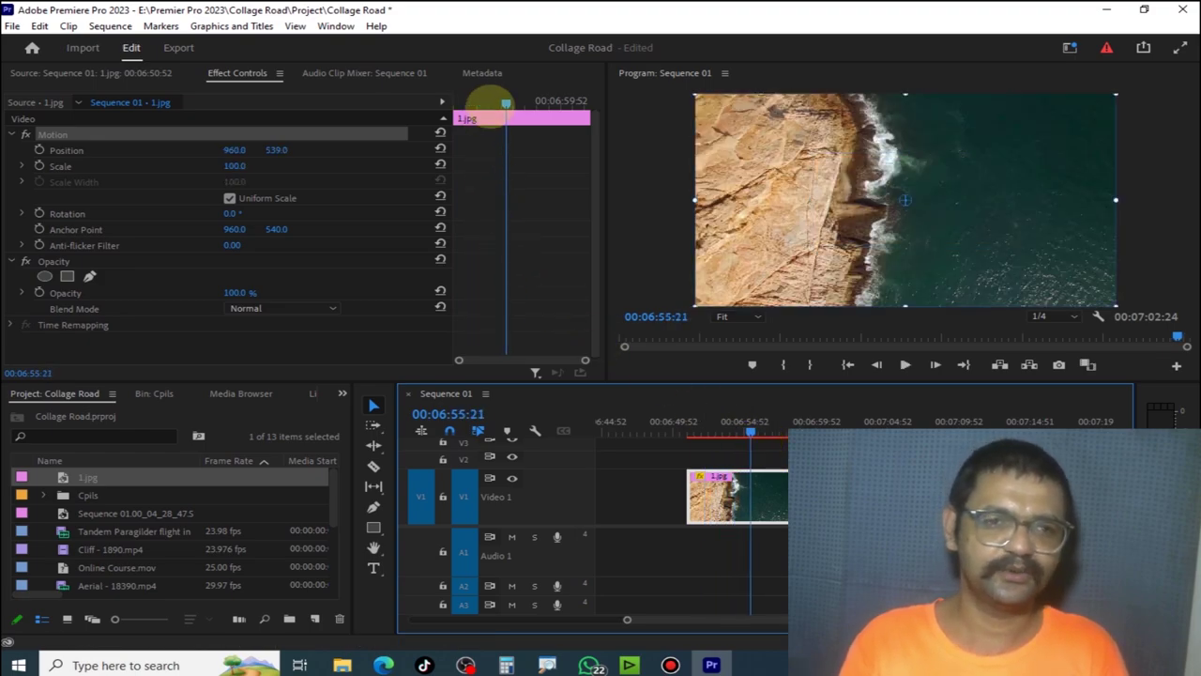
pyautogui.moveTo(478, 105); pyautogui.dragTo(456, 105)
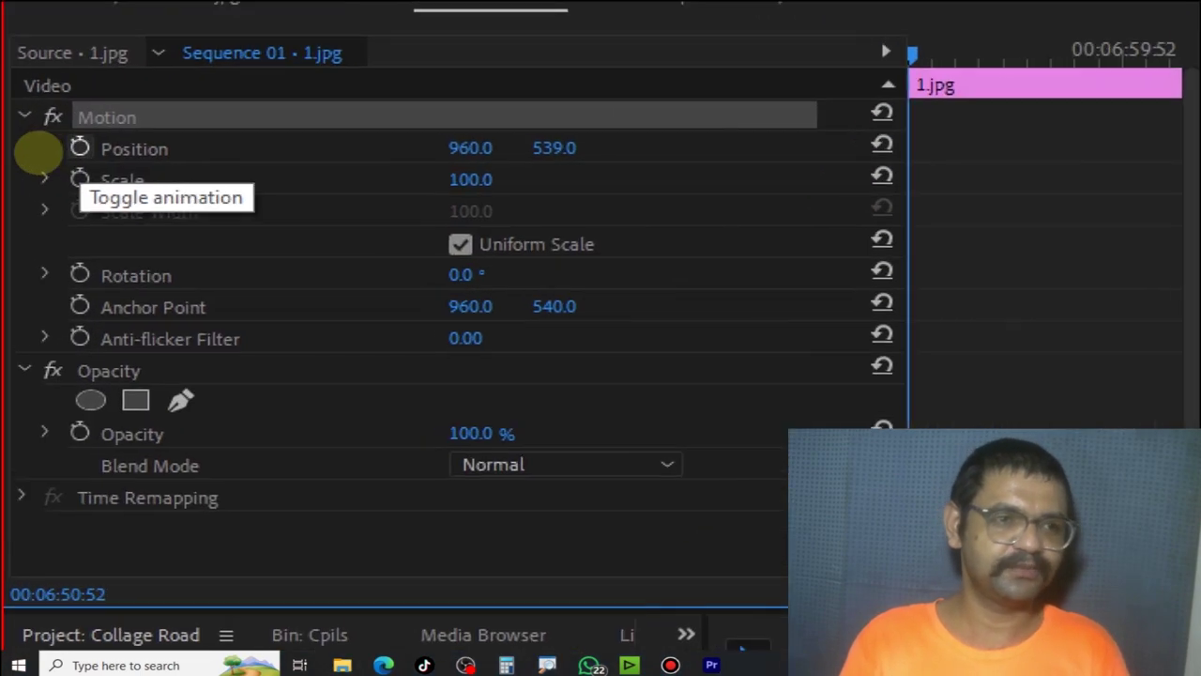
pyautogui.moveTo(64, 129); pyautogui.dragTo(264, 179)
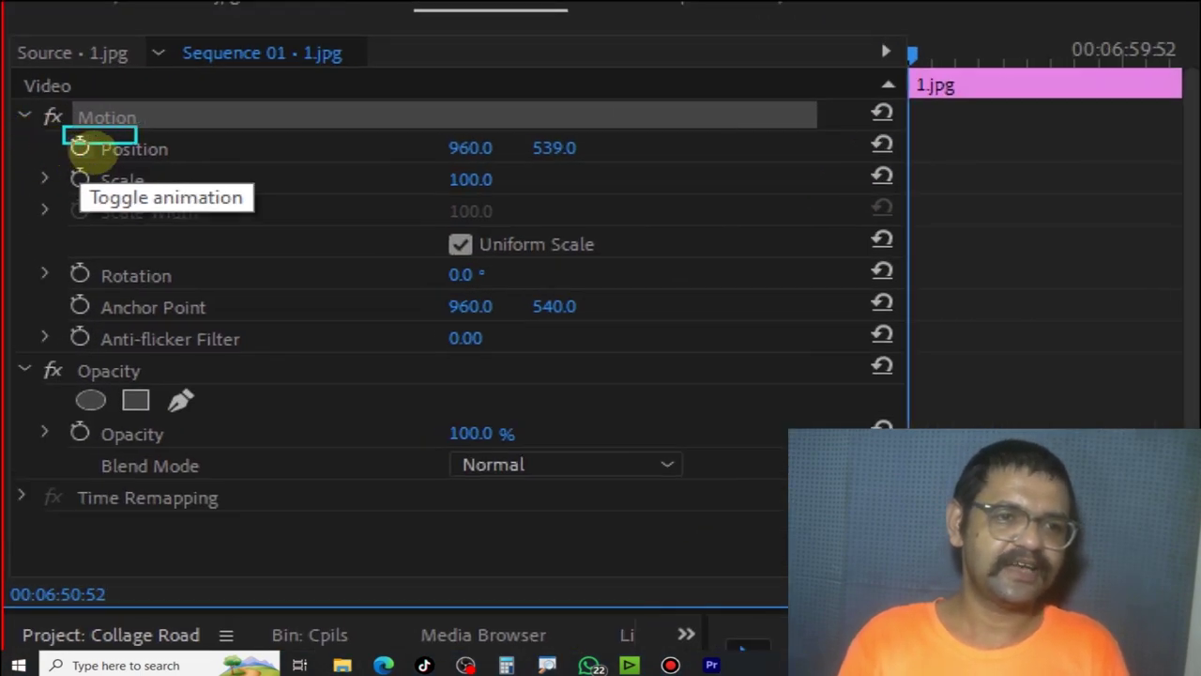
pyautogui.moveTo(436, 31); pyautogui.dragTo(192, 148)
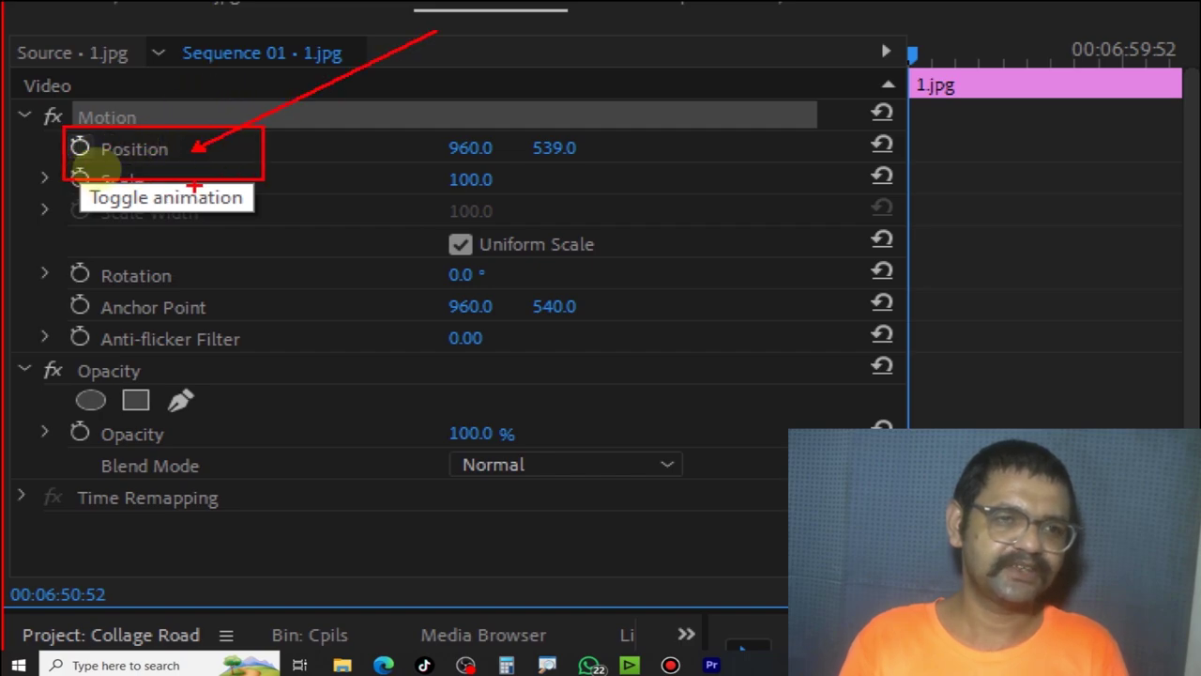
pyautogui.moveTo(339, 100); pyautogui.dragTo(197, 180)
pyautogui.moveTo(203, 287); pyautogui.dragTo(437, 158)
pyautogui.press('Escape')
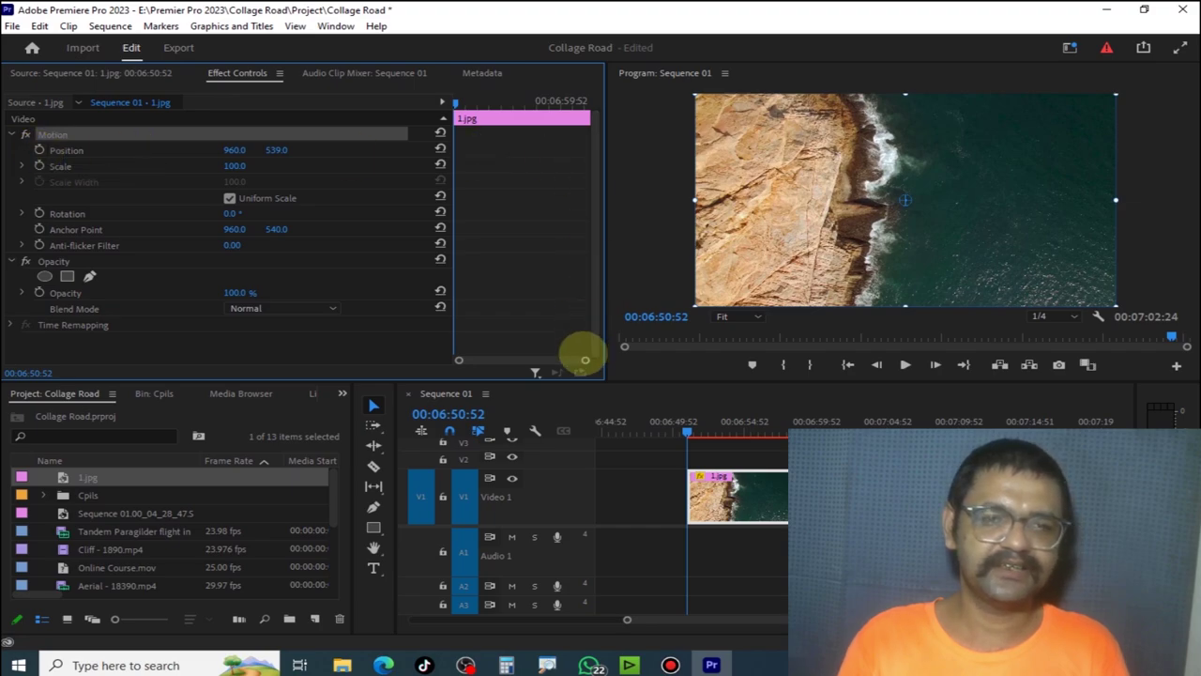
# Add a starting Position keyframe and move the playhead to about 06:51:36
pyautogui.moveTo(582, 359); pyautogui.dragTo(552, 359)
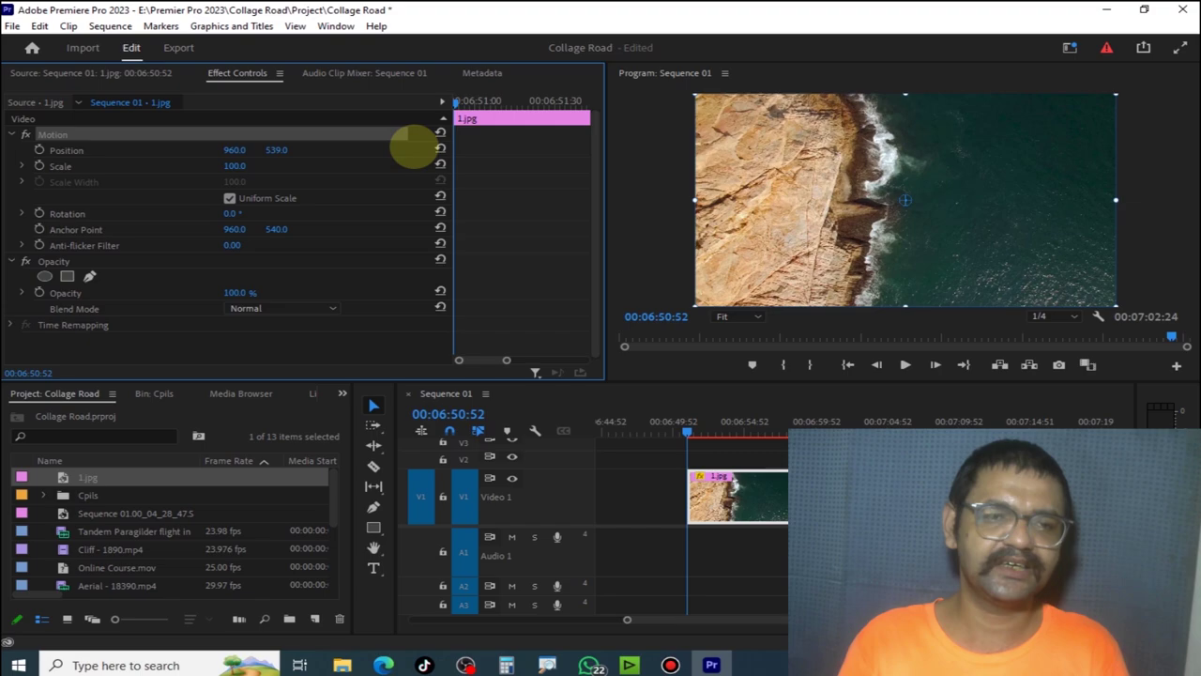
pyautogui.click(40, 150)
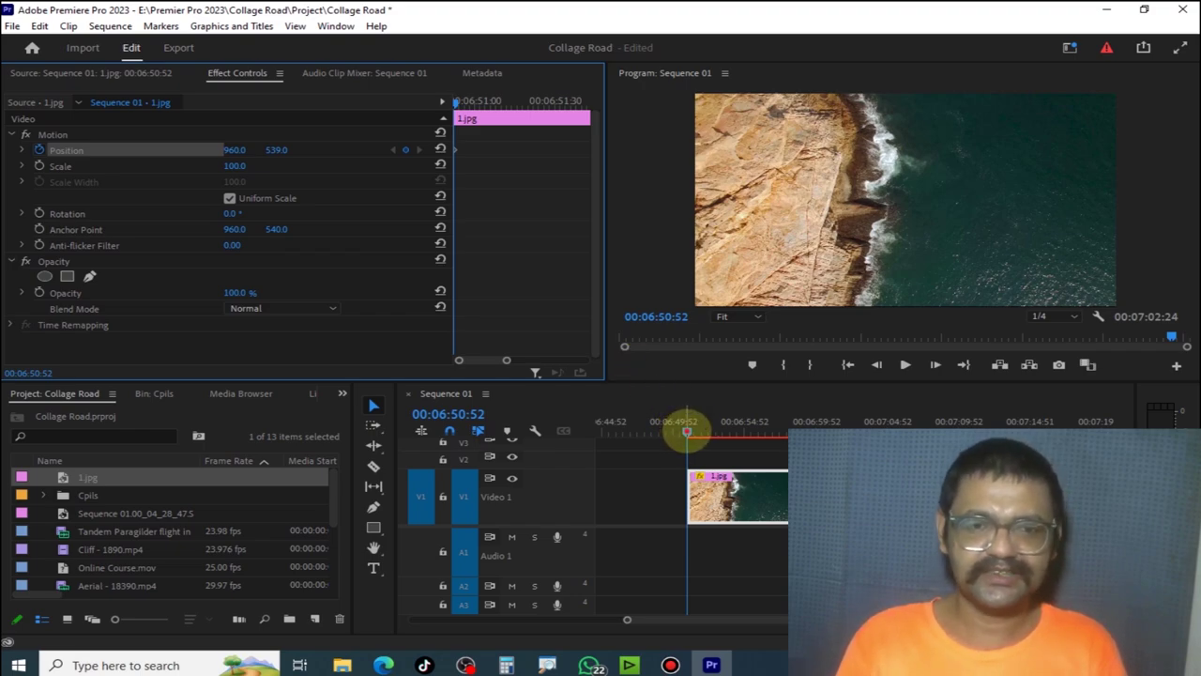
pyautogui.moveTo(687, 432); pyautogui.dragTo(697, 433)
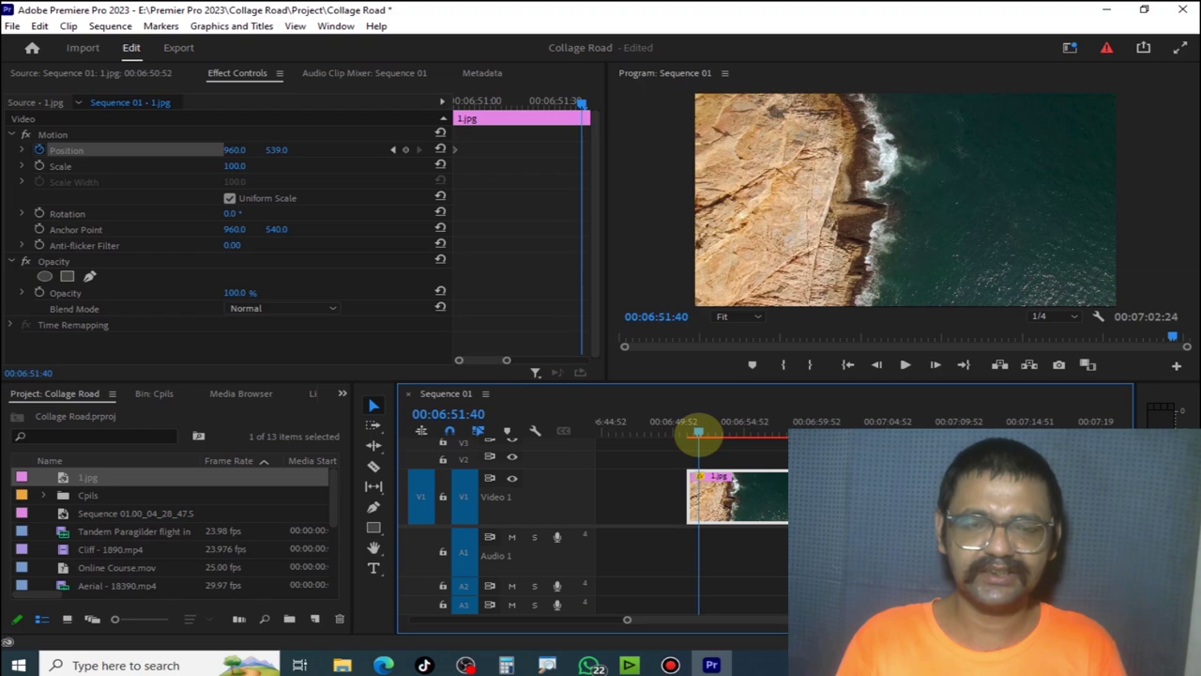
# Shrink the cliff image to 43.5 and move it to the top-left, 429.4, 249
pyautogui.click(960, 269)
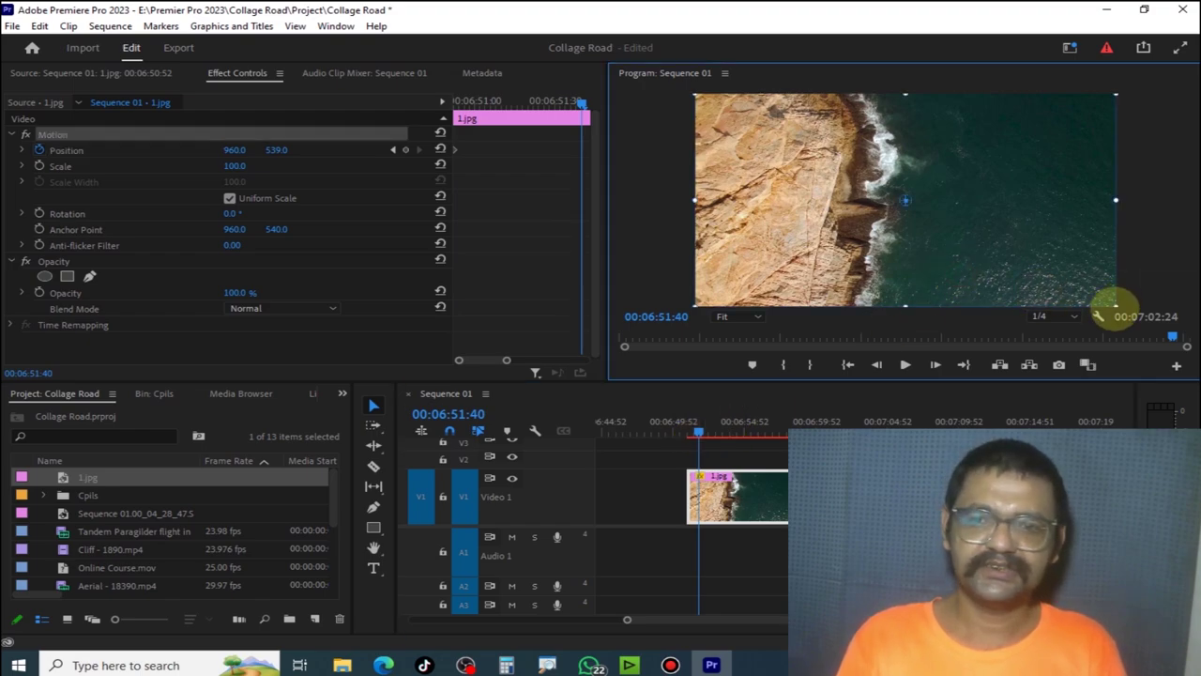
pyautogui.moveTo(1115, 306); pyautogui.dragTo(997, 246)
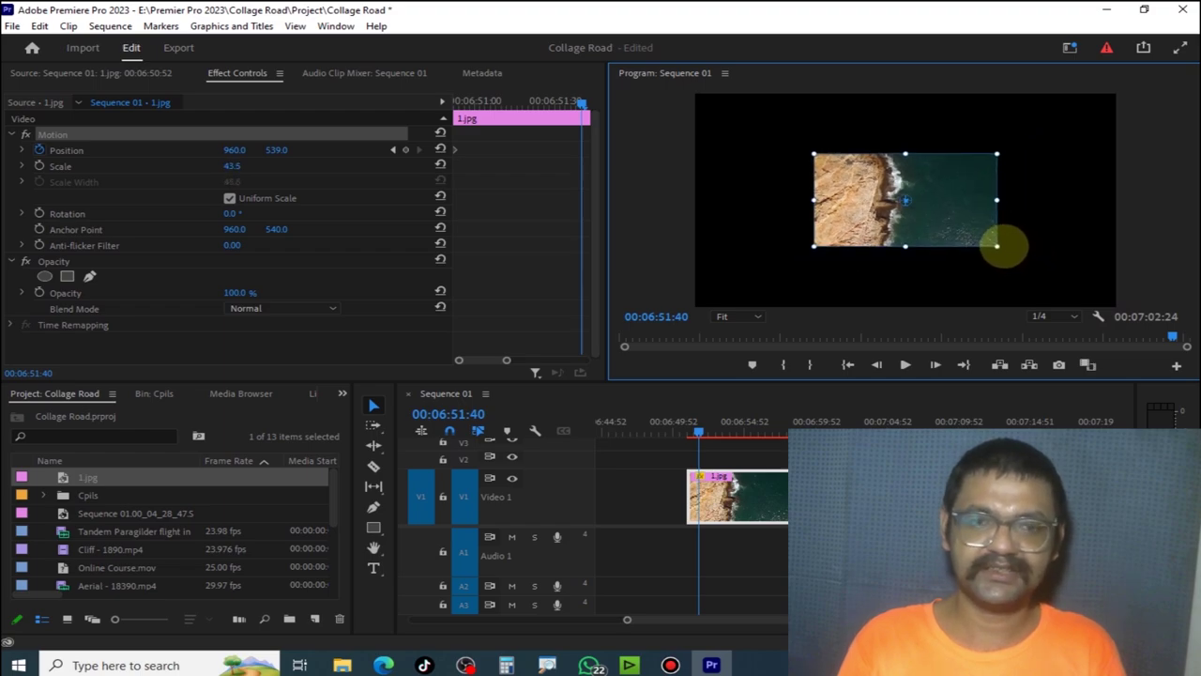
pyautogui.moveTo(936, 220); pyautogui.dragTo(813, 157)
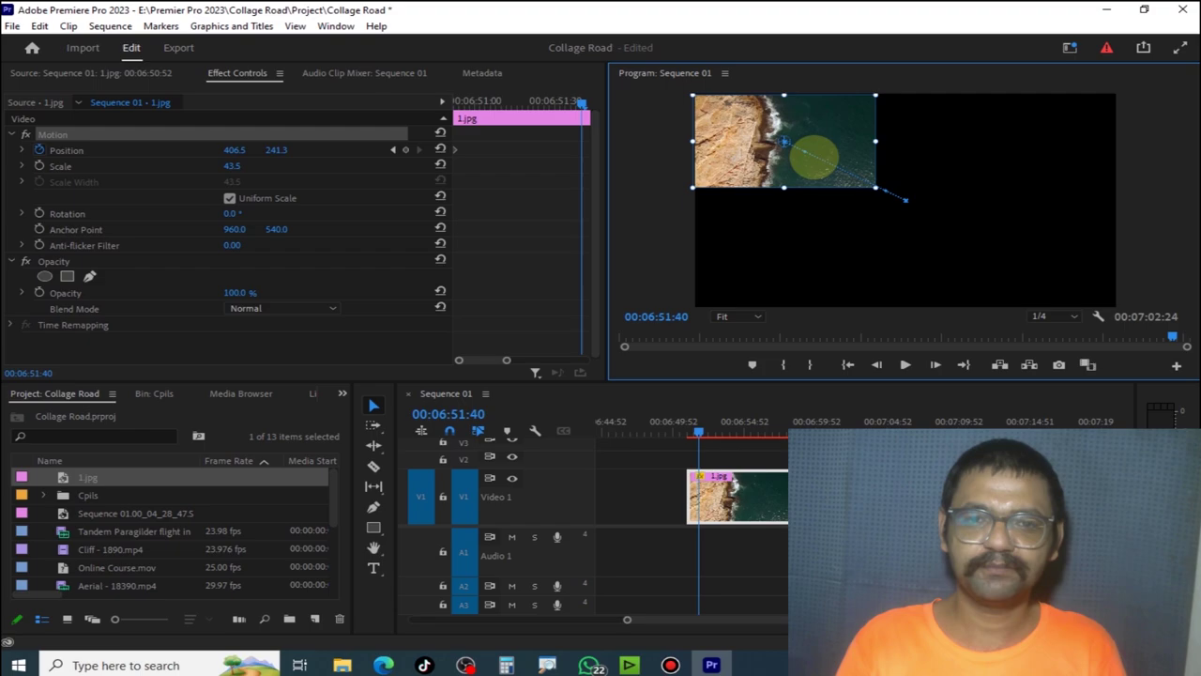
pyautogui.moveTo(815, 156); pyautogui.dragTo(820, 160)
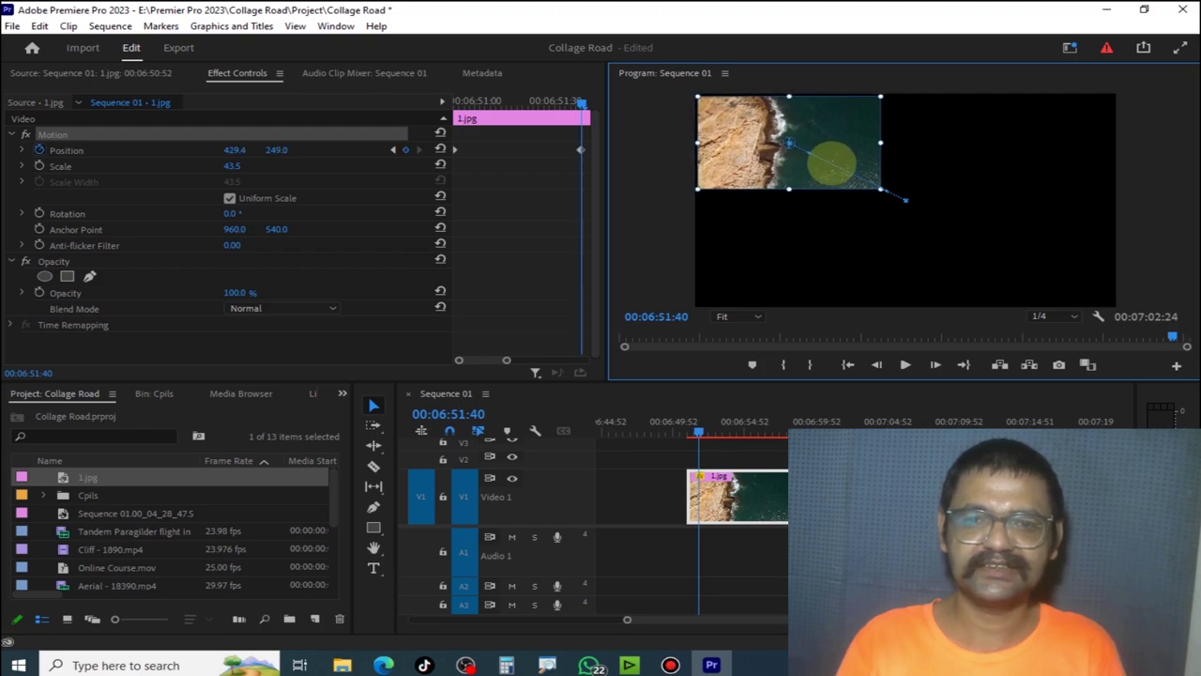
pyautogui.click(790, 141)
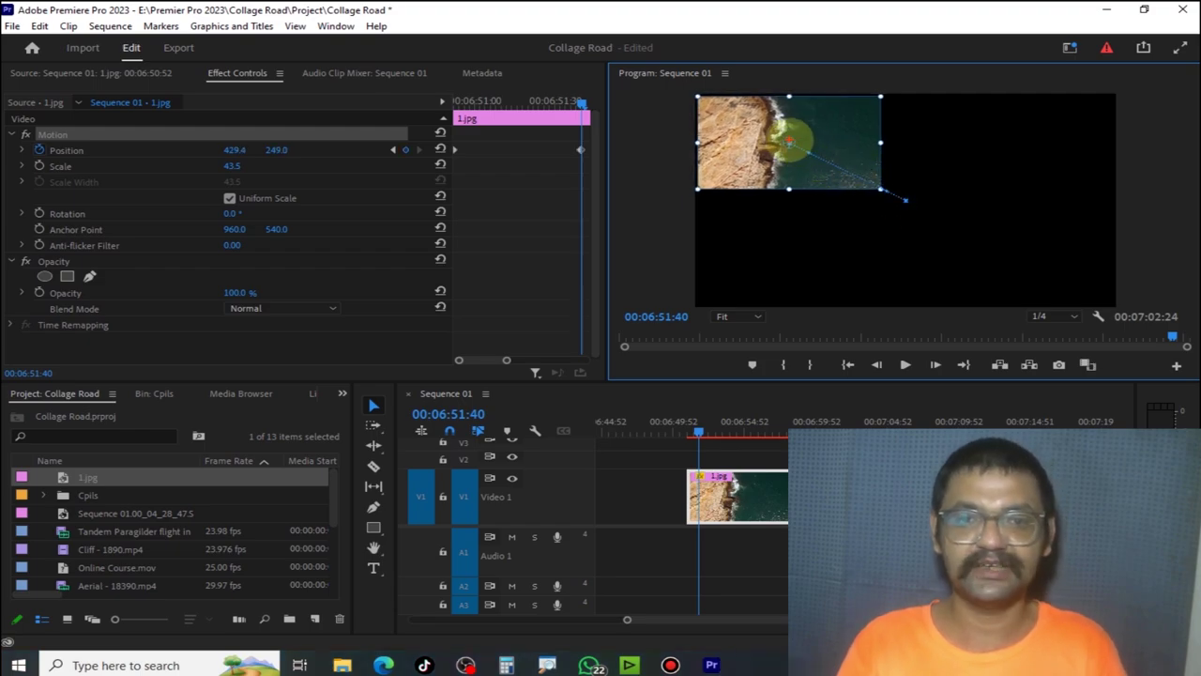
pyautogui.moveTo(790, 140); pyautogui.dragTo(965, 231)
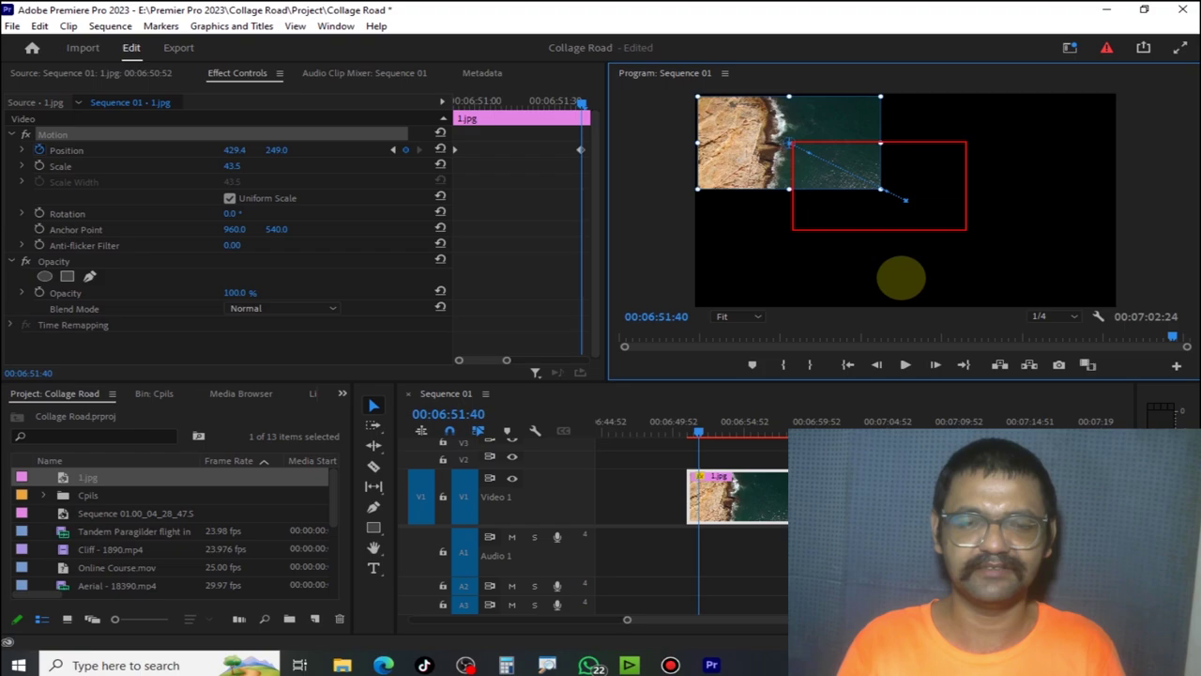
pyautogui.moveTo(698, 429); pyautogui.dragTo(686, 423)
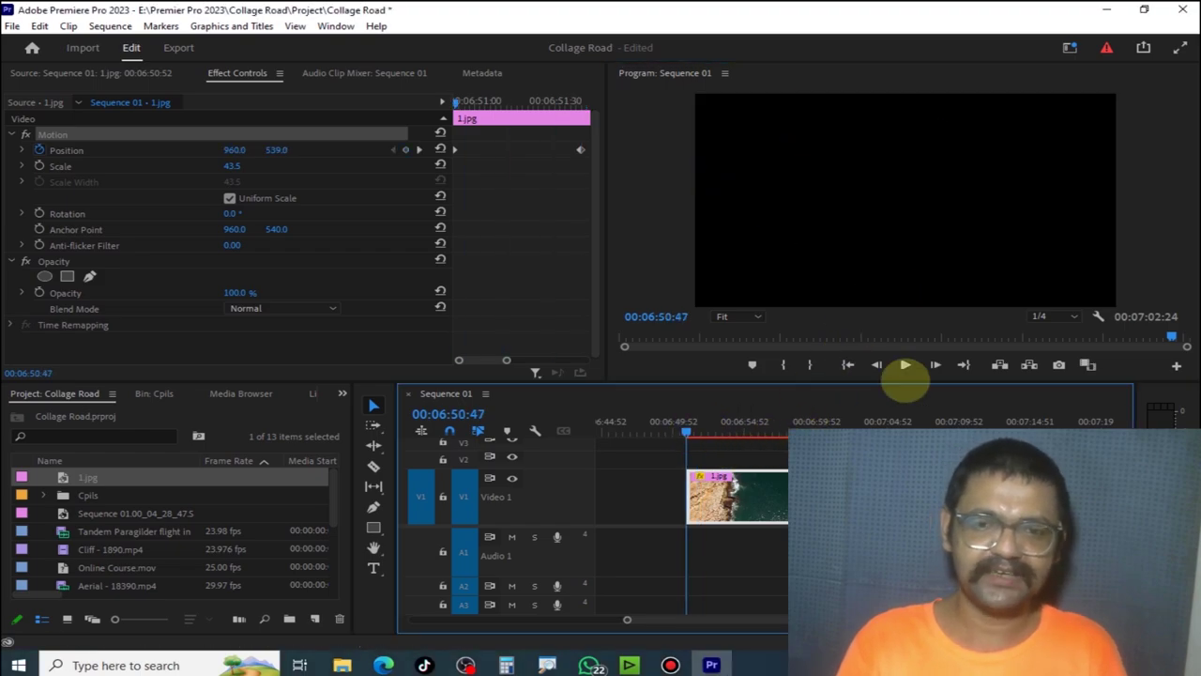
# Preview the Position animation, then undo the second keyframe and the 43.5 scale change
pyautogui.click(904, 365)
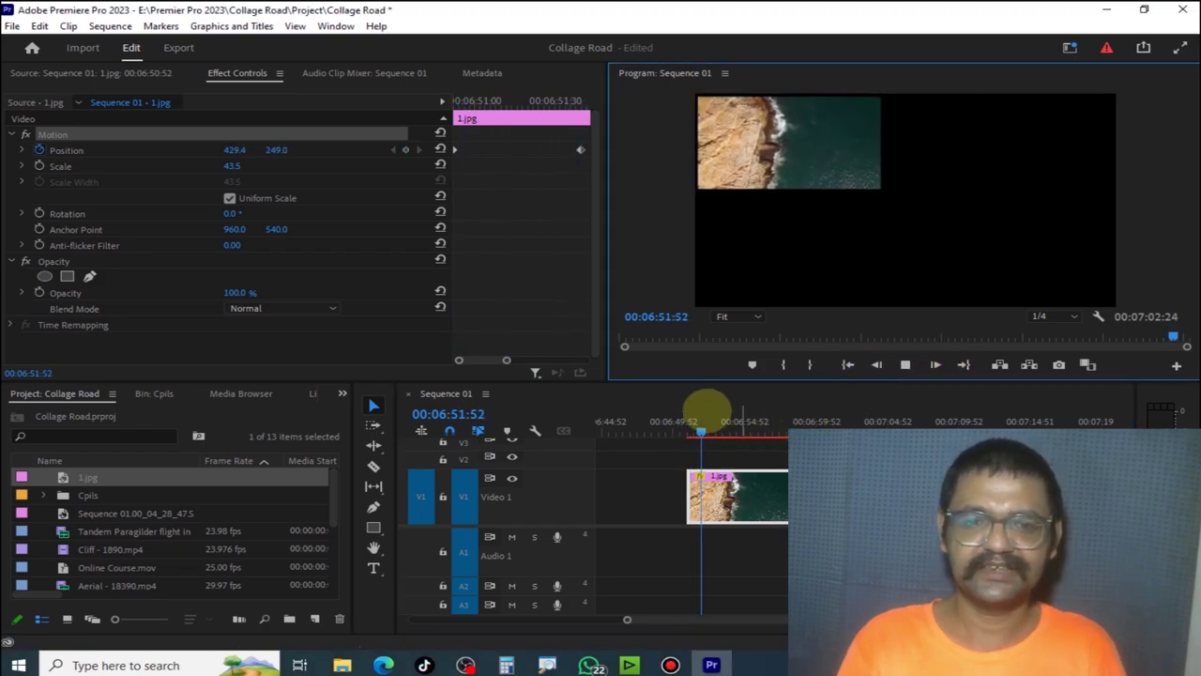
pyautogui.moveTo(701, 422); pyautogui.dragTo(689, 422)
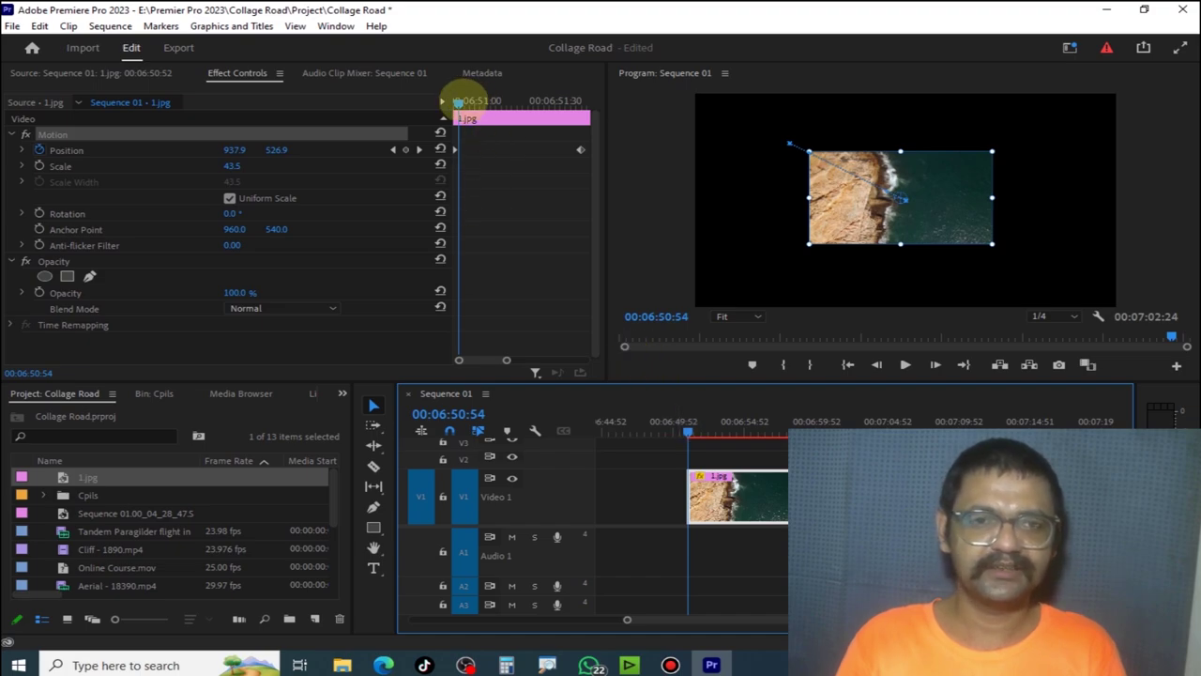
pyautogui.click(444, 100)
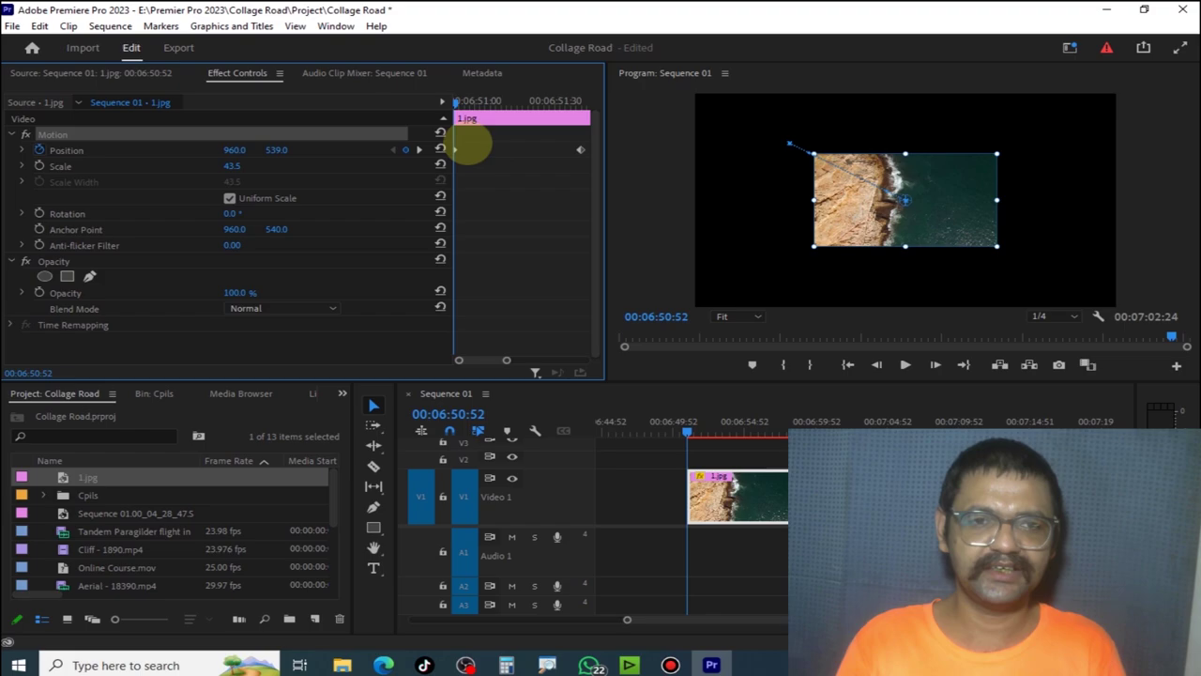
pyautogui.moveTo(458, 101); pyautogui.dragTo(587, 101)
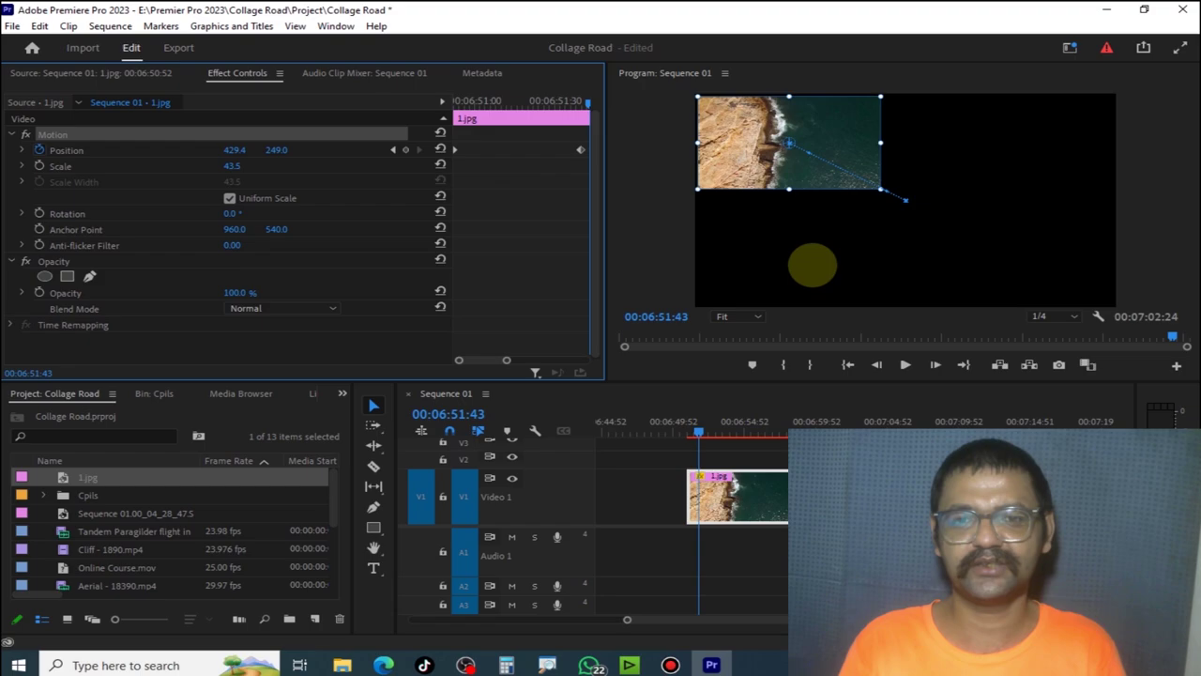
pyautogui.hotkey('ctrl', 'z')
pyautogui.hotkey('ctrl', 'z')
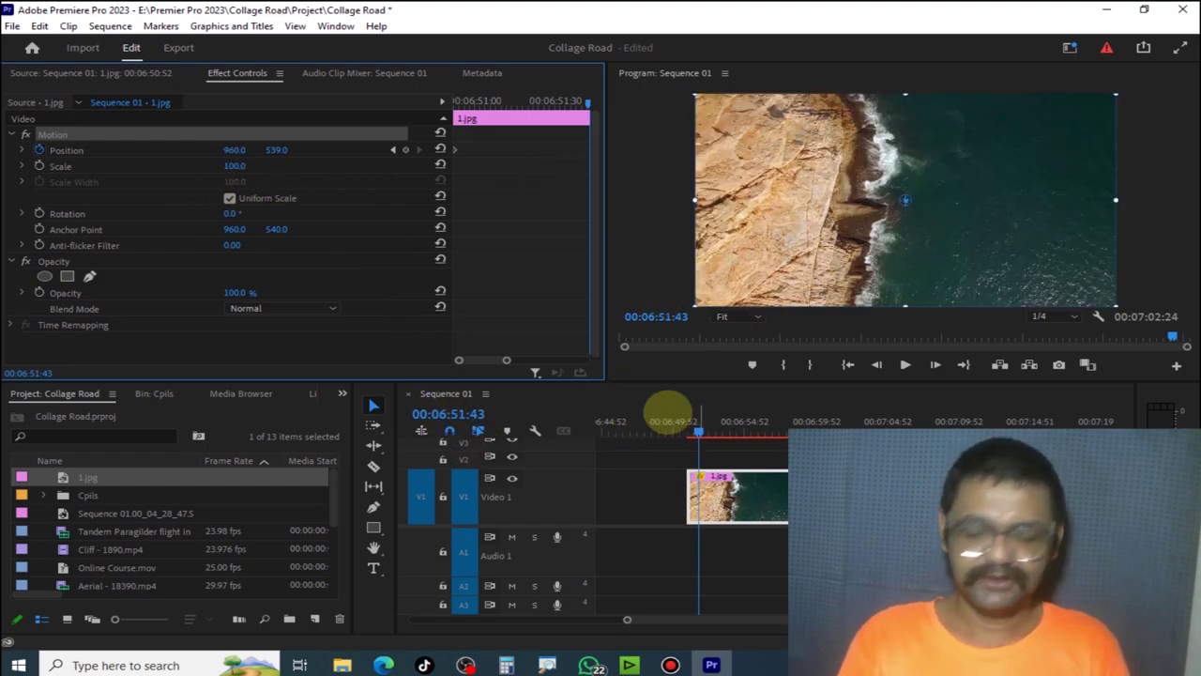
# Add a Scale keyframe at the clip start and move the playhead to about 06:52:25
pyautogui.click(485, 100)
pyautogui.moveTo(486, 100); pyautogui.dragTo(411, 108)
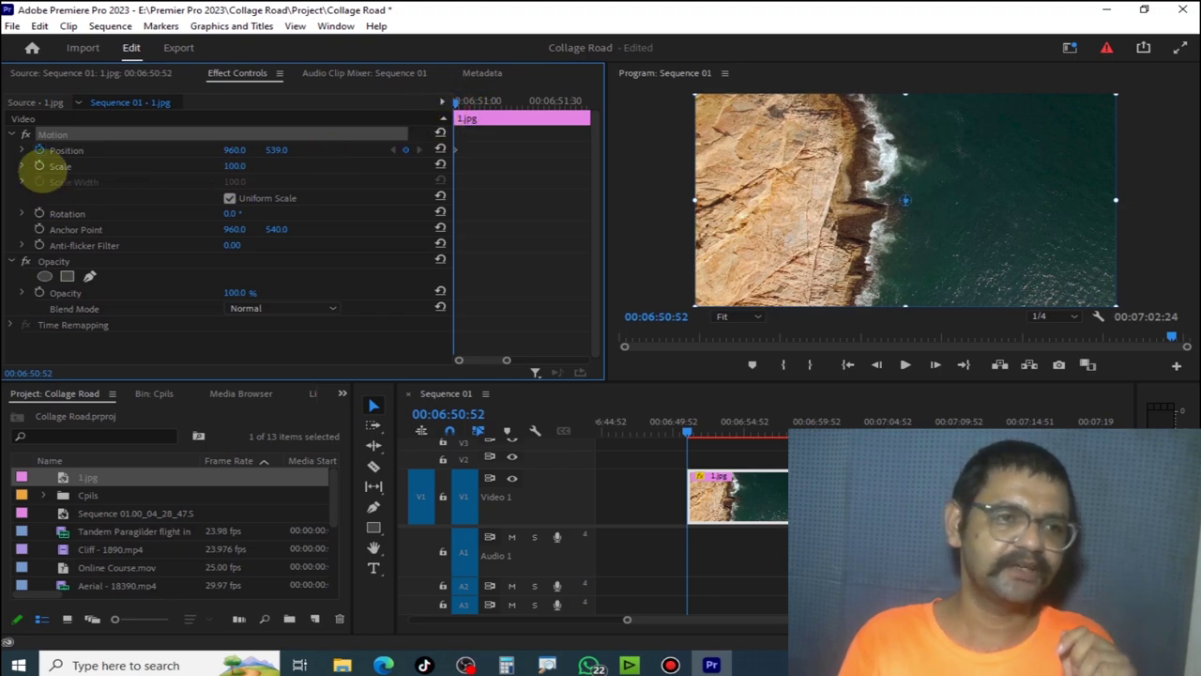
pyautogui.click(39, 165)
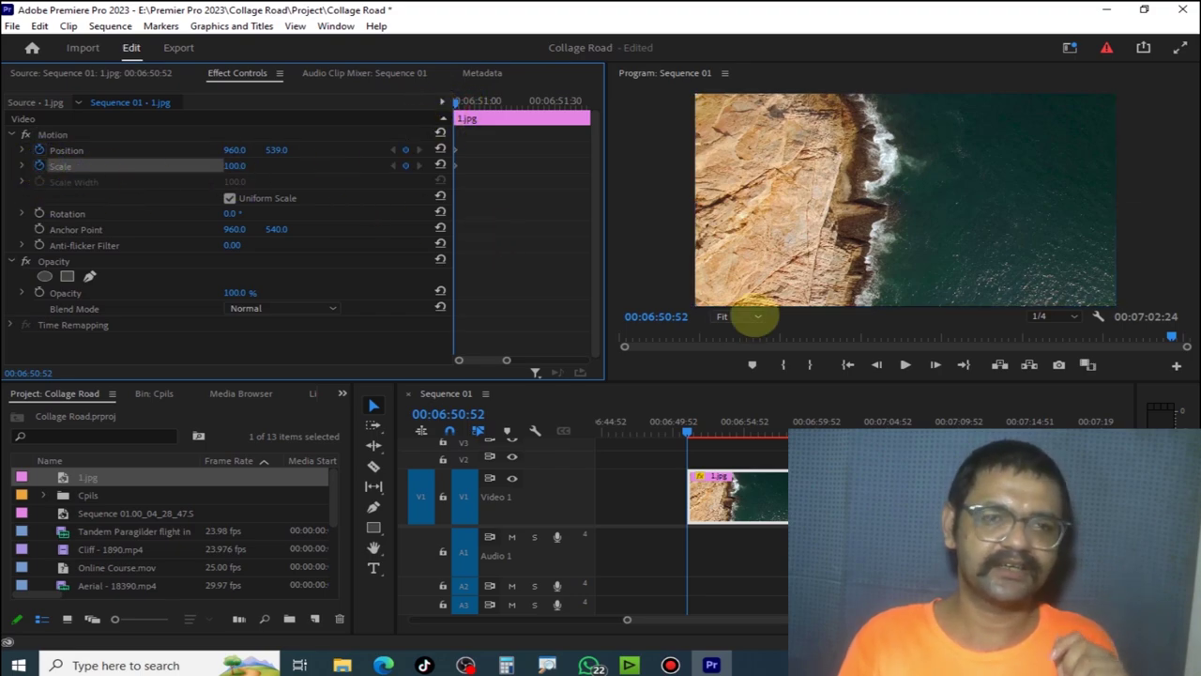
pyautogui.click(690, 427)
pyautogui.moveTo(690, 427); pyautogui.dragTo(711, 429)
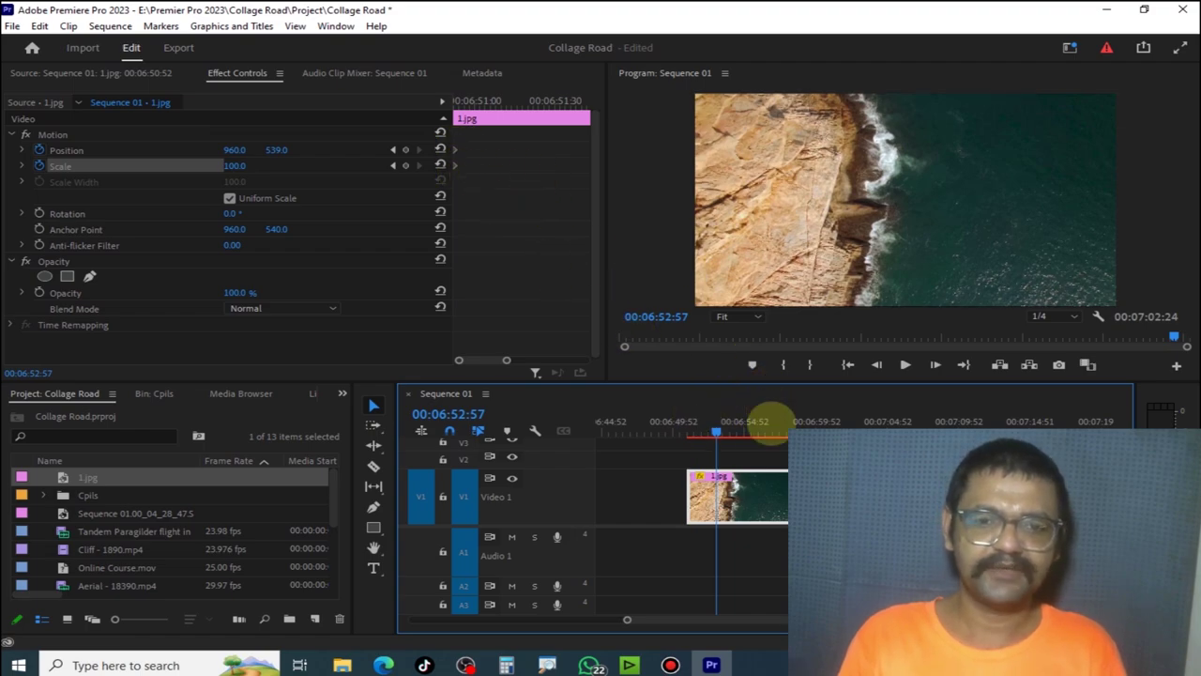
# Shrink the cliff image to 49.1 and move it to the upper left, 467.6, 271.9
pyautogui.click(1002, 234)
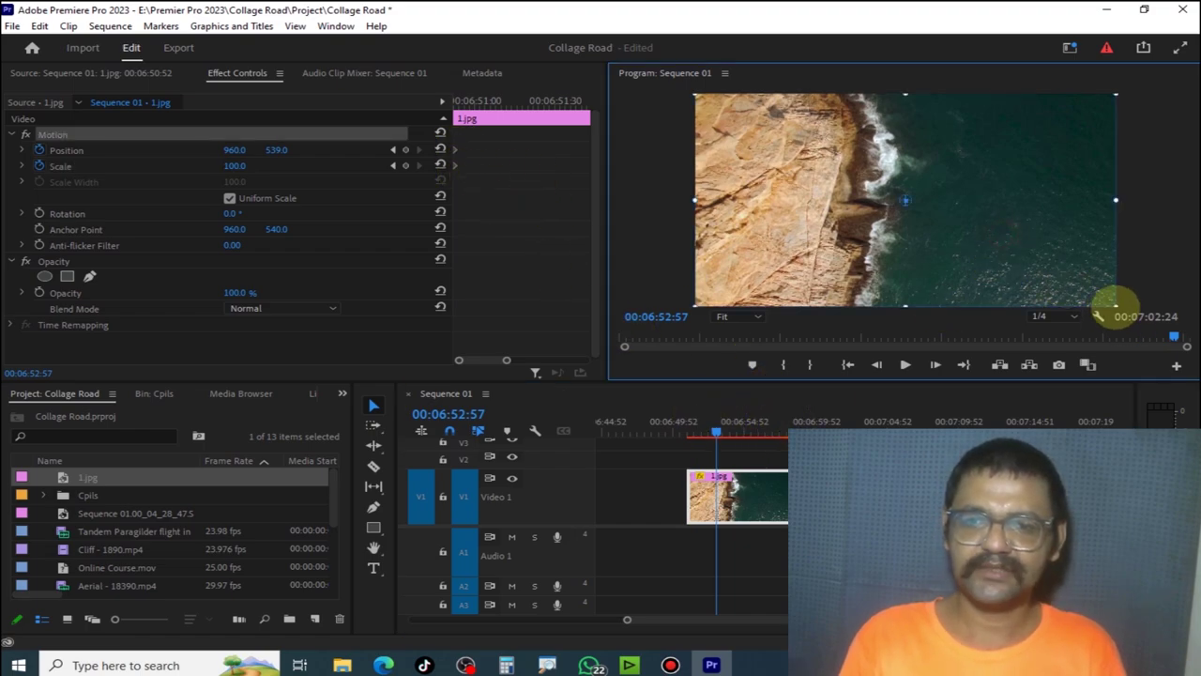
pyautogui.moveTo(1110, 305); pyautogui.dragTo(1048, 272)
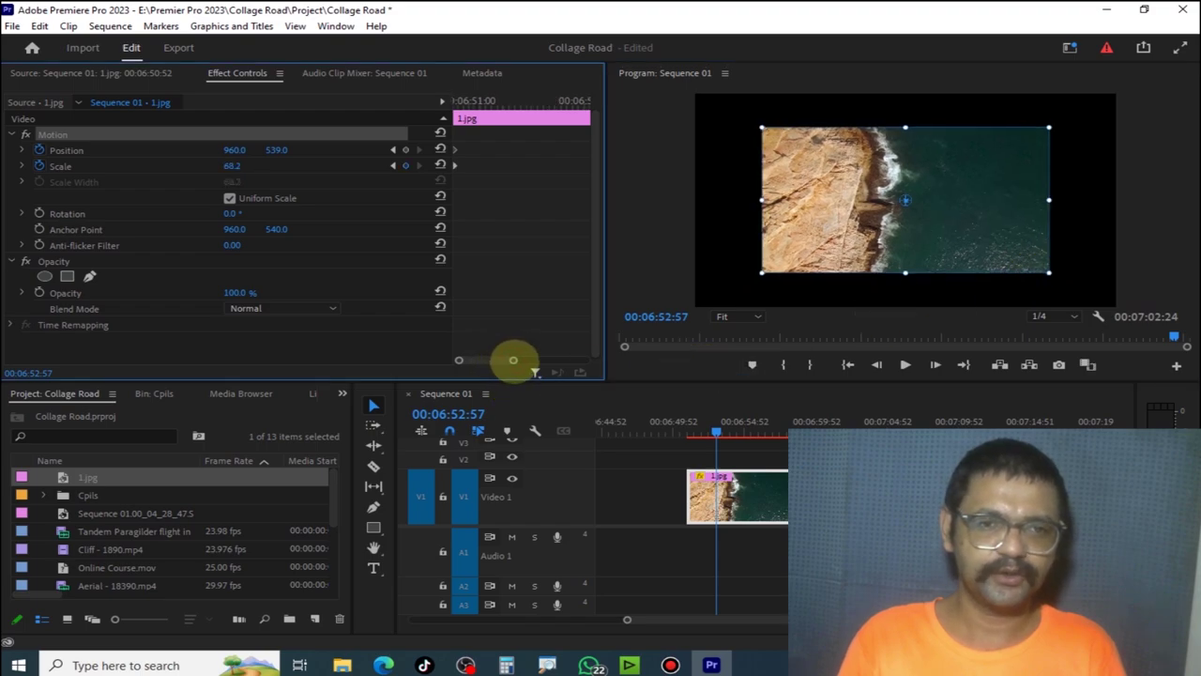
pyautogui.moveTo(533, 360); pyautogui.dragTo(536, 361)
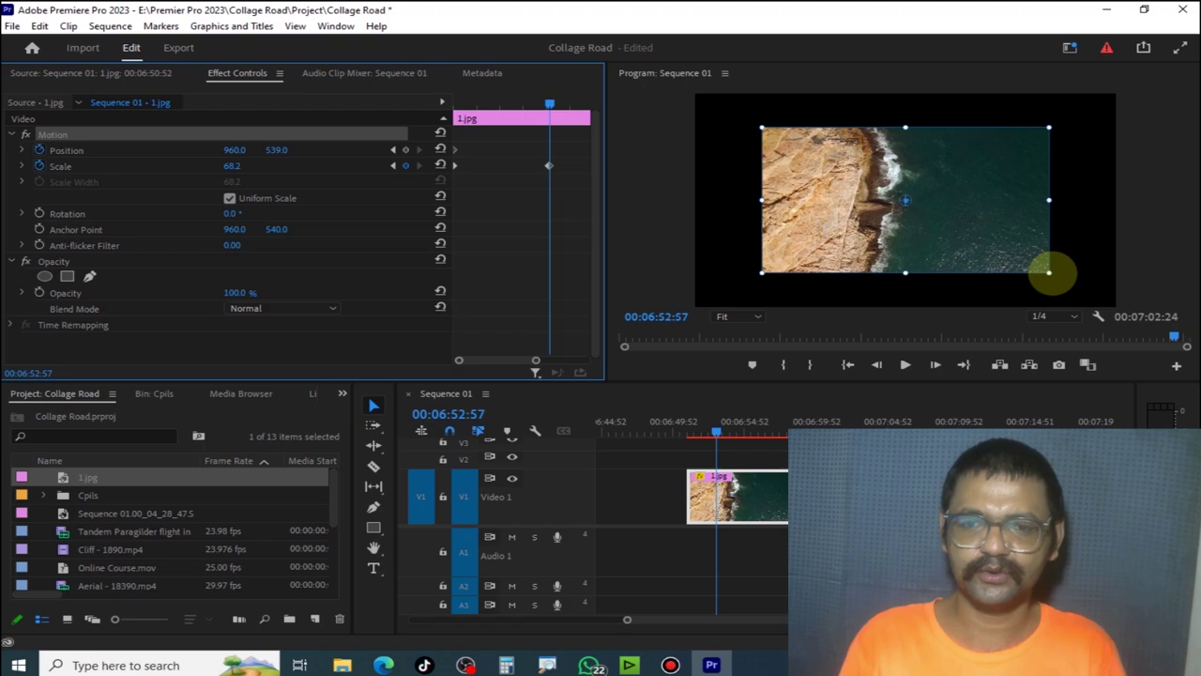
pyautogui.moveTo(1049, 272); pyautogui.dragTo(1009, 251)
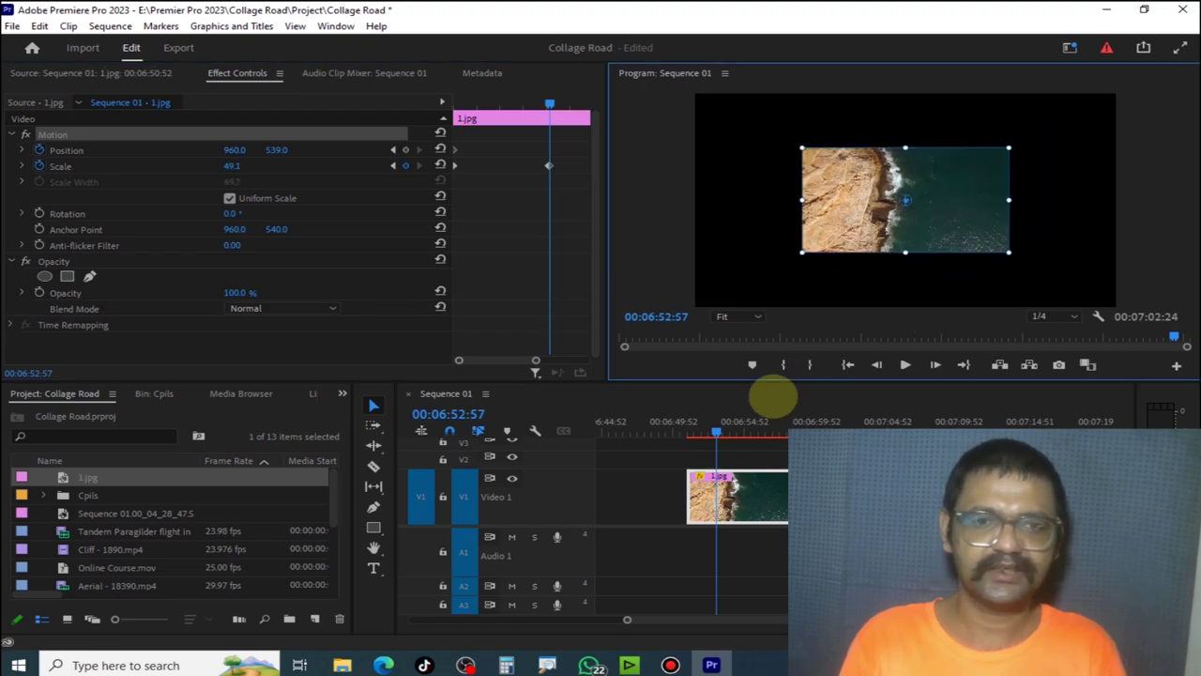
pyautogui.moveTo(865, 180); pyautogui.dragTo(833, 166)
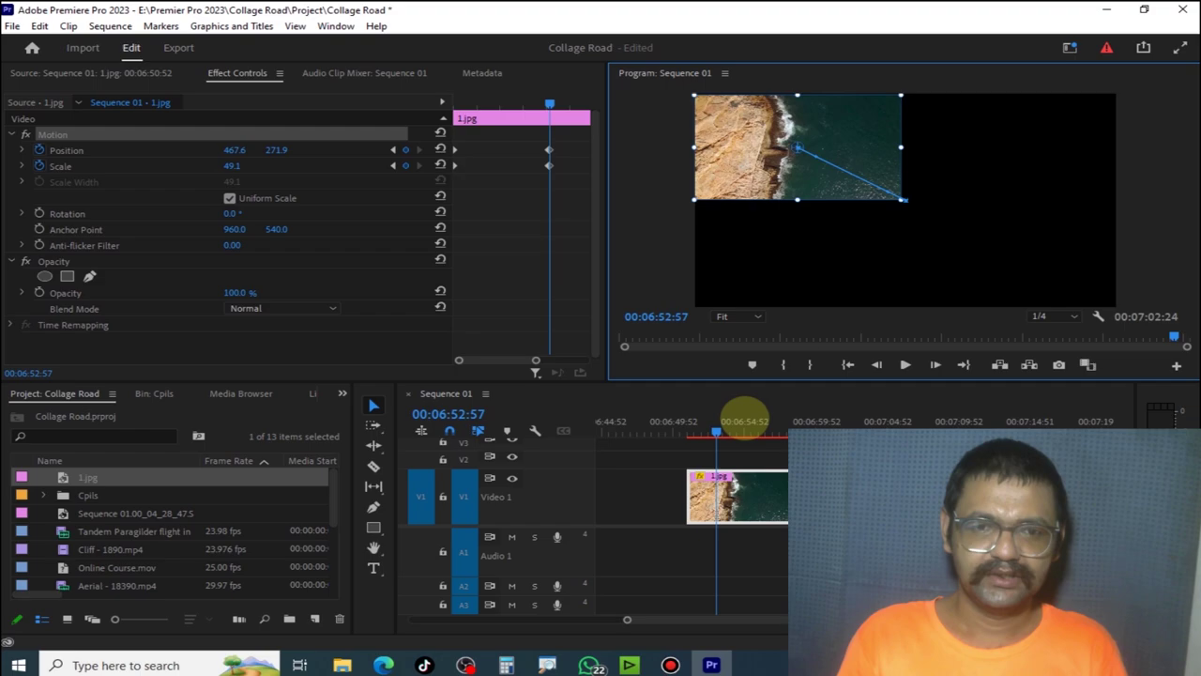
pyautogui.moveTo(719, 424); pyautogui.dragTo(677, 420)
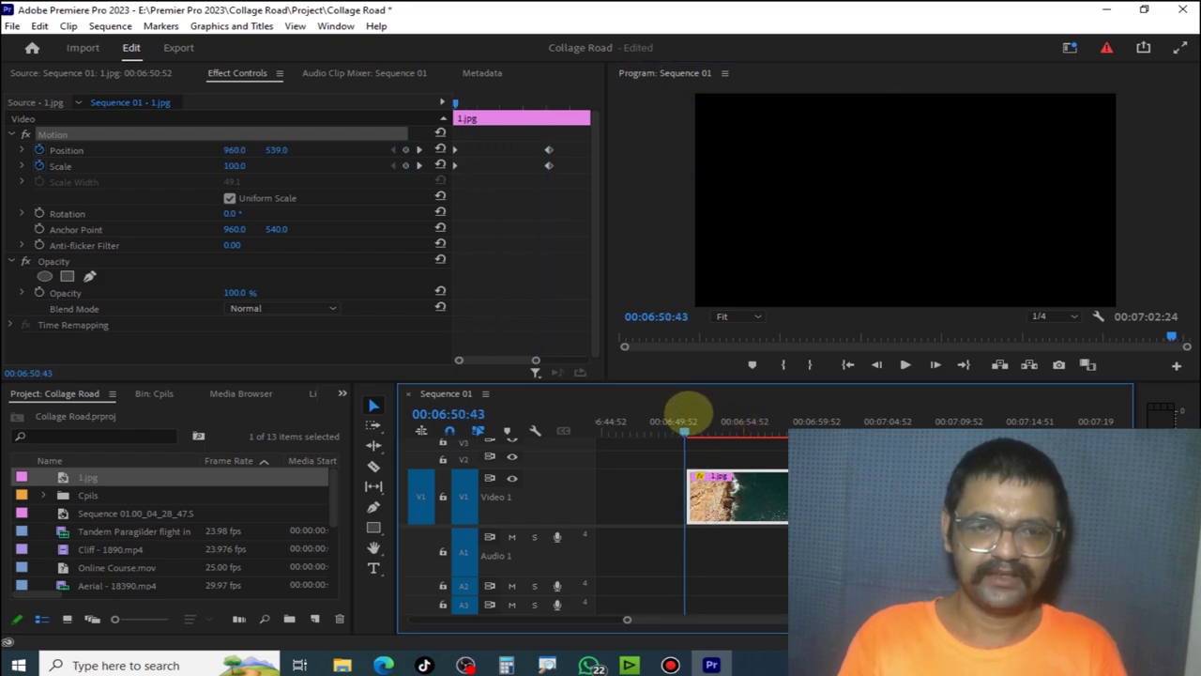
# Preview the animation, then add a Position keyframe at 00:06:56:03 placing the image at 1444.8, 260.4
pyautogui.press('space')
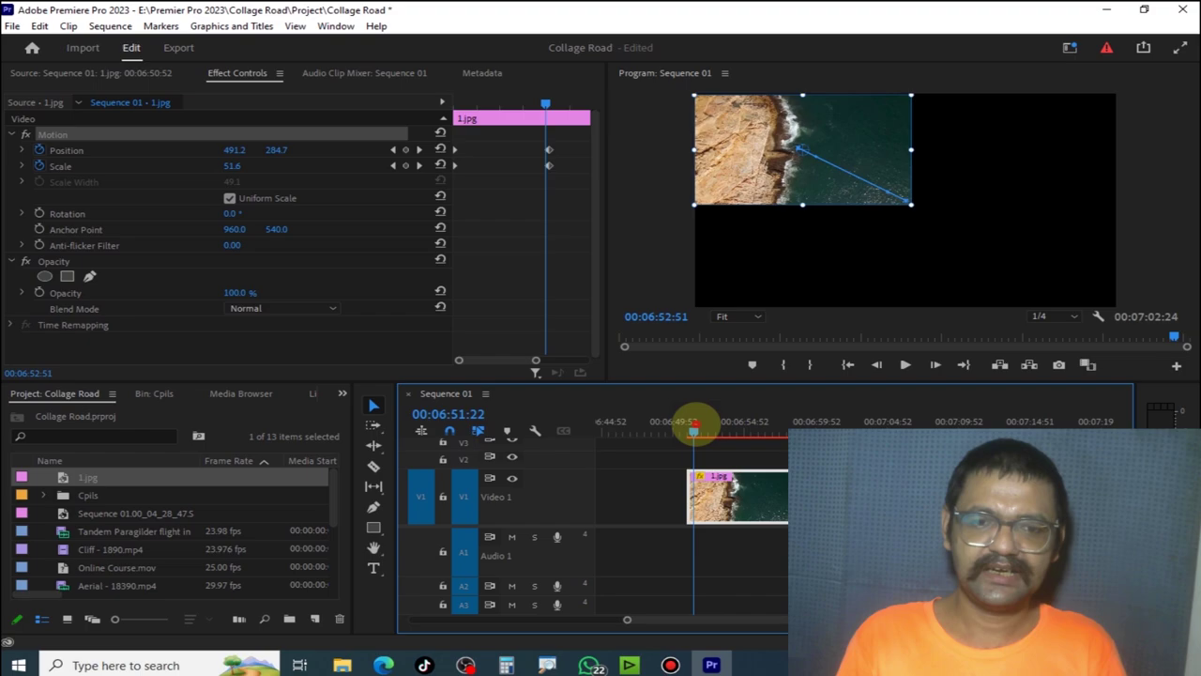
pyautogui.click(689, 421)
pyautogui.moveTo(689, 421); pyautogui.dragTo(719, 421)
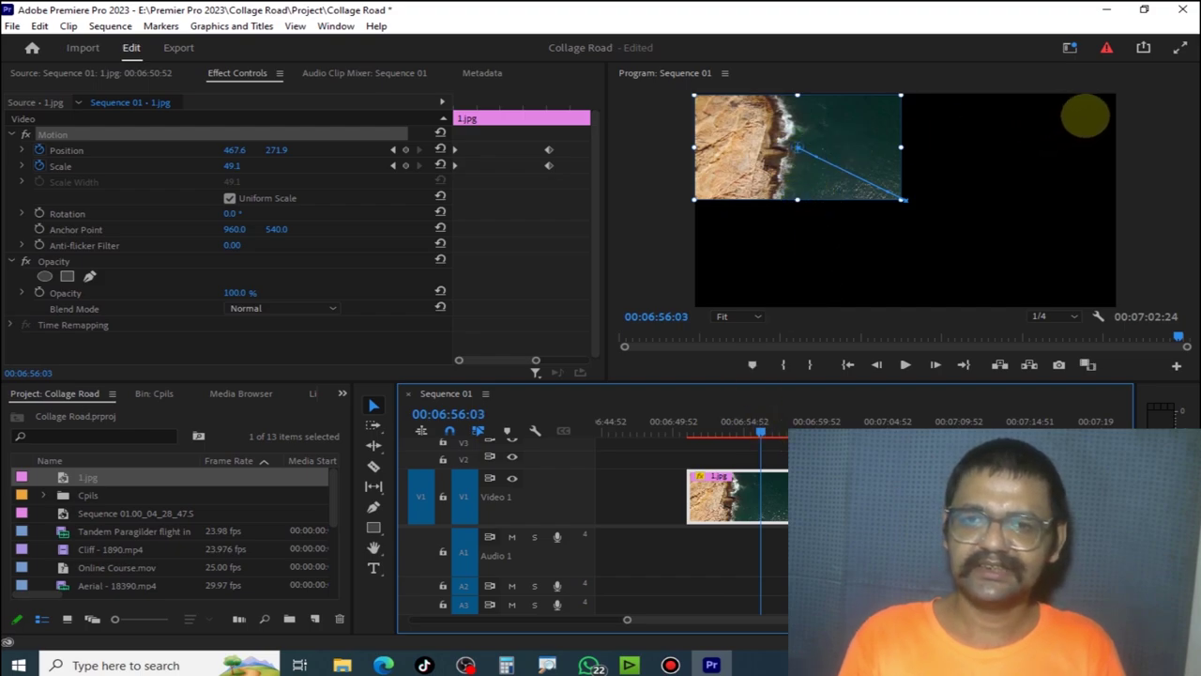
pyautogui.moveTo(535, 361); pyautogui.dragTo(536, 361)
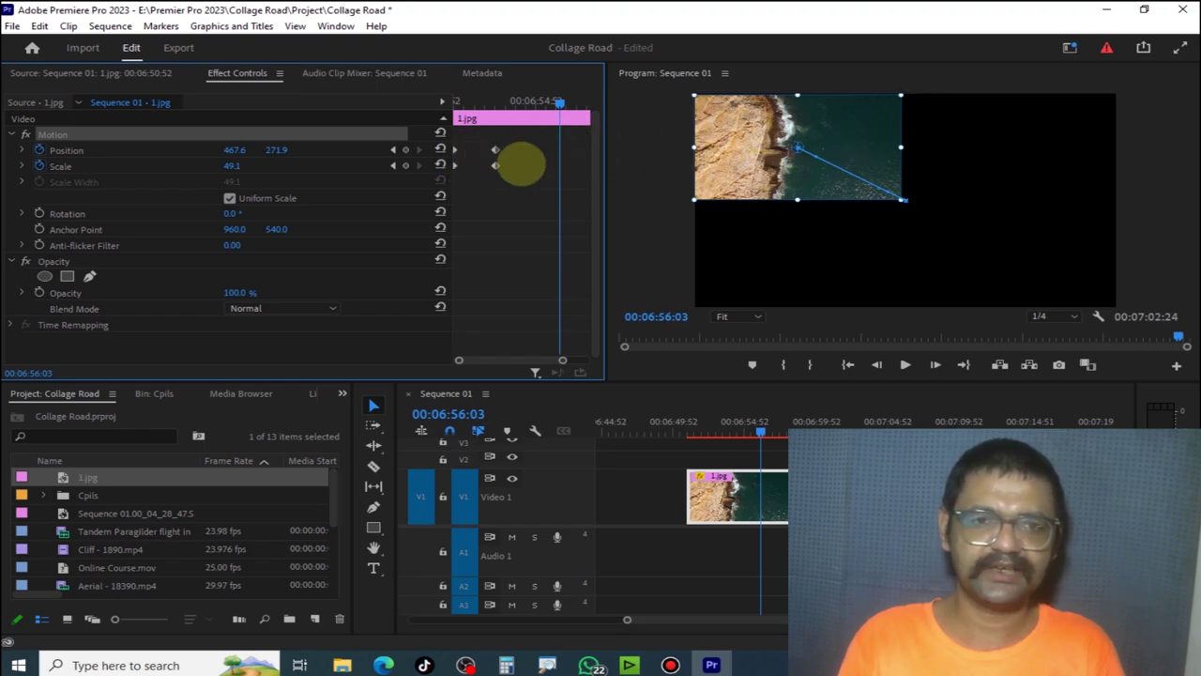
pyautogui.moveTo(738, 145)
pyautogui.mouseDown()
pyautogui.moveTo(949, 149)
pyautogui.moveTo(957, 135)
pyautogui.mouseUp()
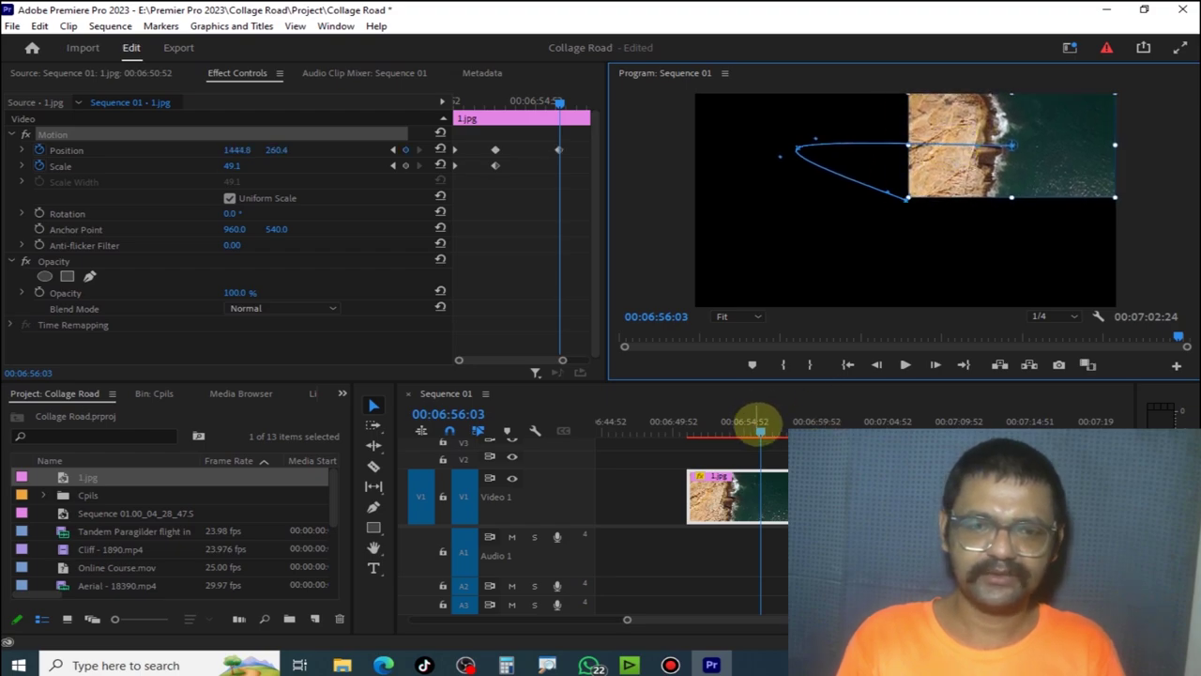
# Fine-tune the later Position to 1439.5, 260.5 and raise Scale to 99.1 at 00:06:56:02
pyautogui.moveTo(758, 427)
pyautogui.mouseDown()
pyautogui.moveTo(673, 389)
pyautogui.moveTo(759, 410)
pyautogui.mouseUp()
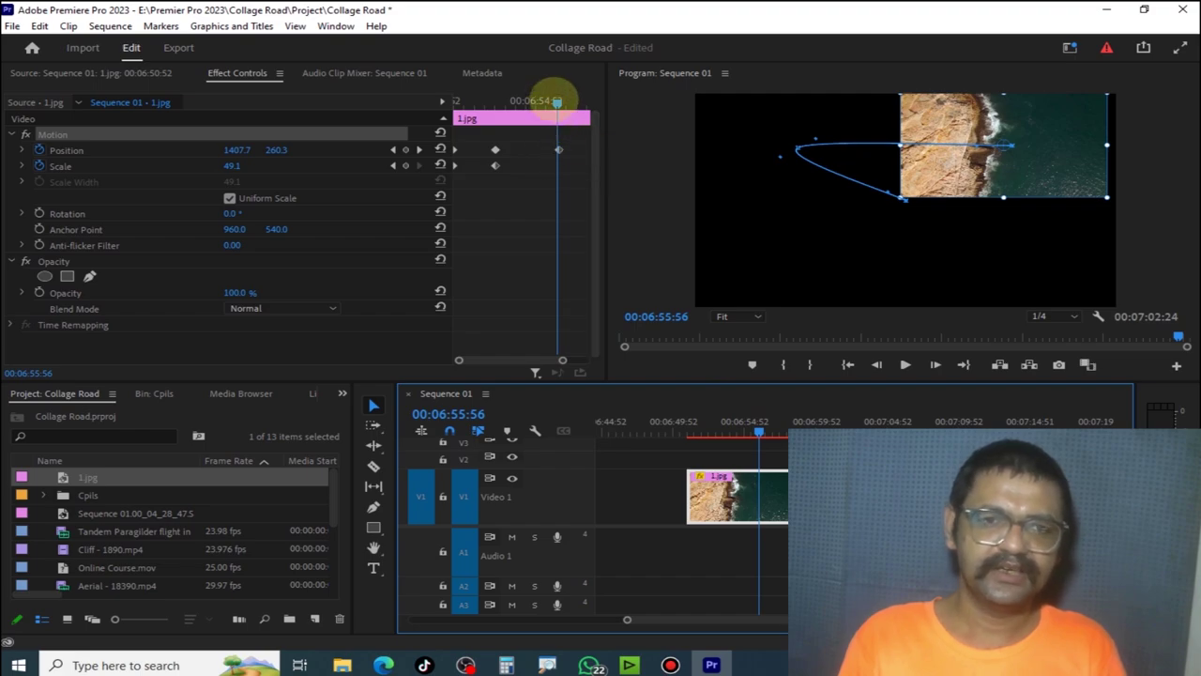
pyautogui.moveTo(556, 101)
pyautogui.mouseDown()
pyautogui.moveTo(524, 103)
pyautogui.moveTo(559, 108)
pyautogui.mouseUp()
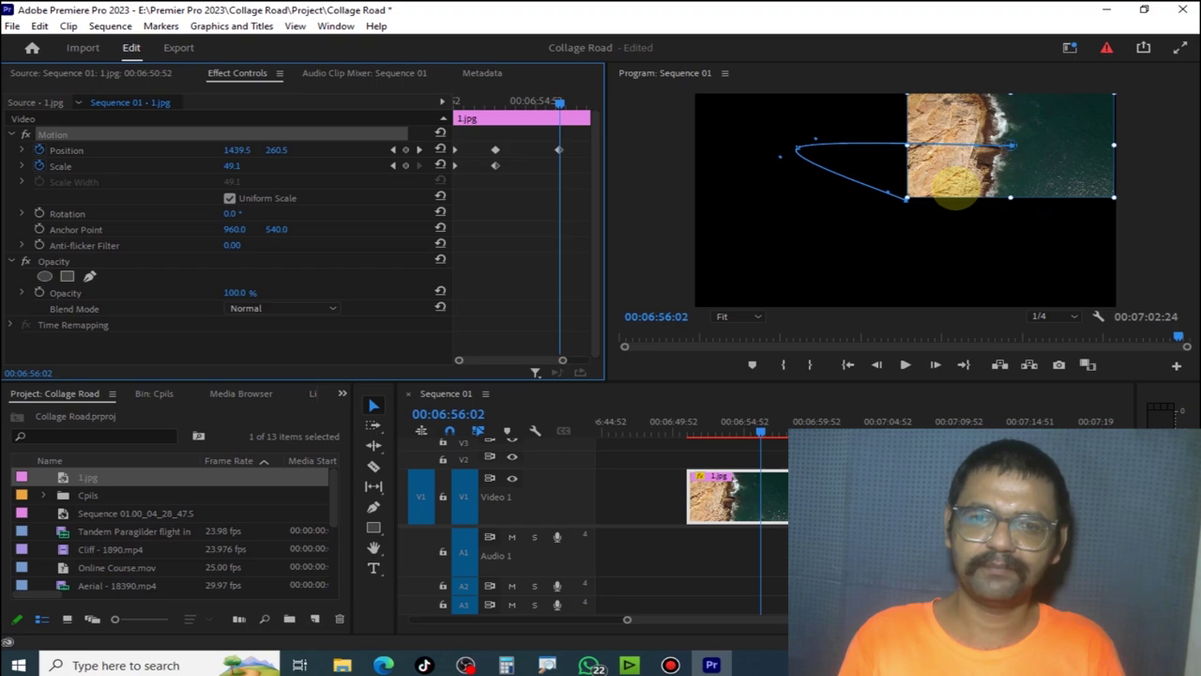
pyautogui.click(909, 199)
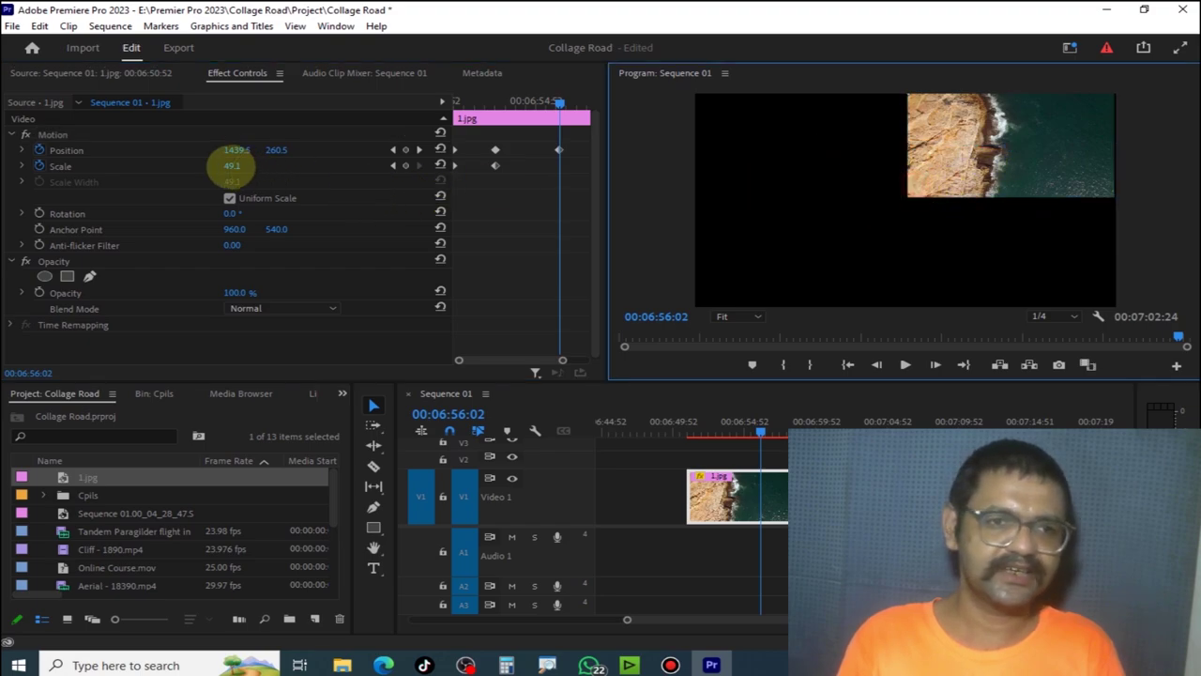
pyautogui.moveTo(232, 165); pyautogui.dragTo(287, 165)
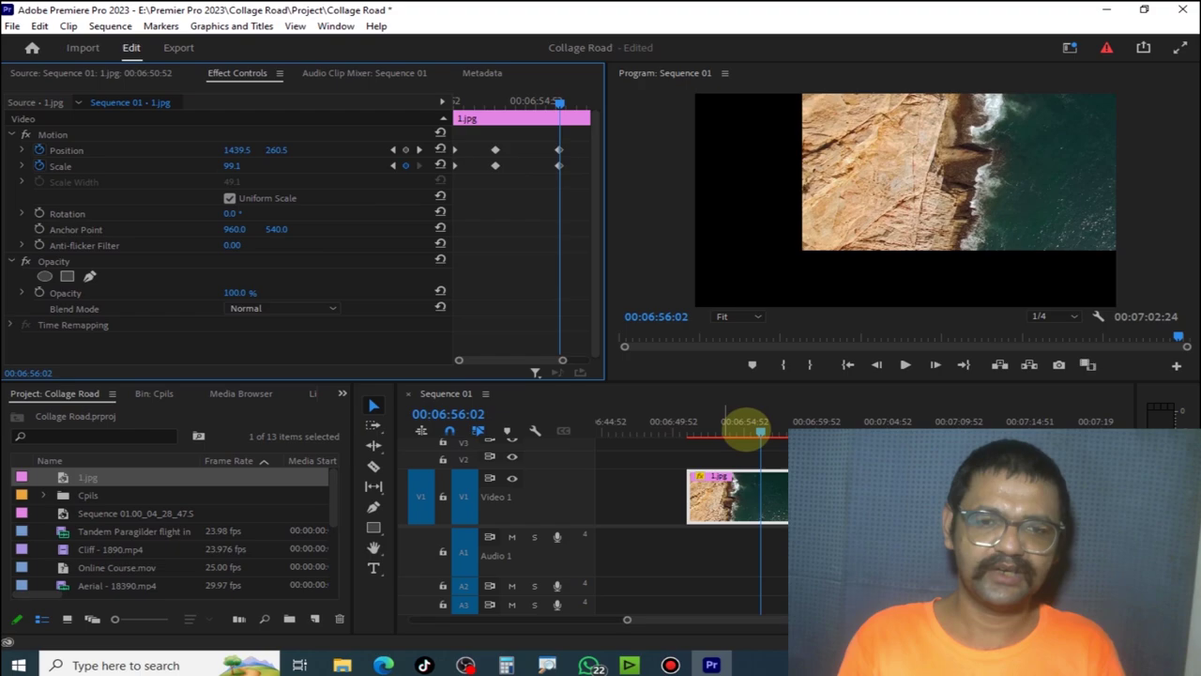
pyautogui.moveTo(758, 424); pyautogui.dragTo(672, 429)
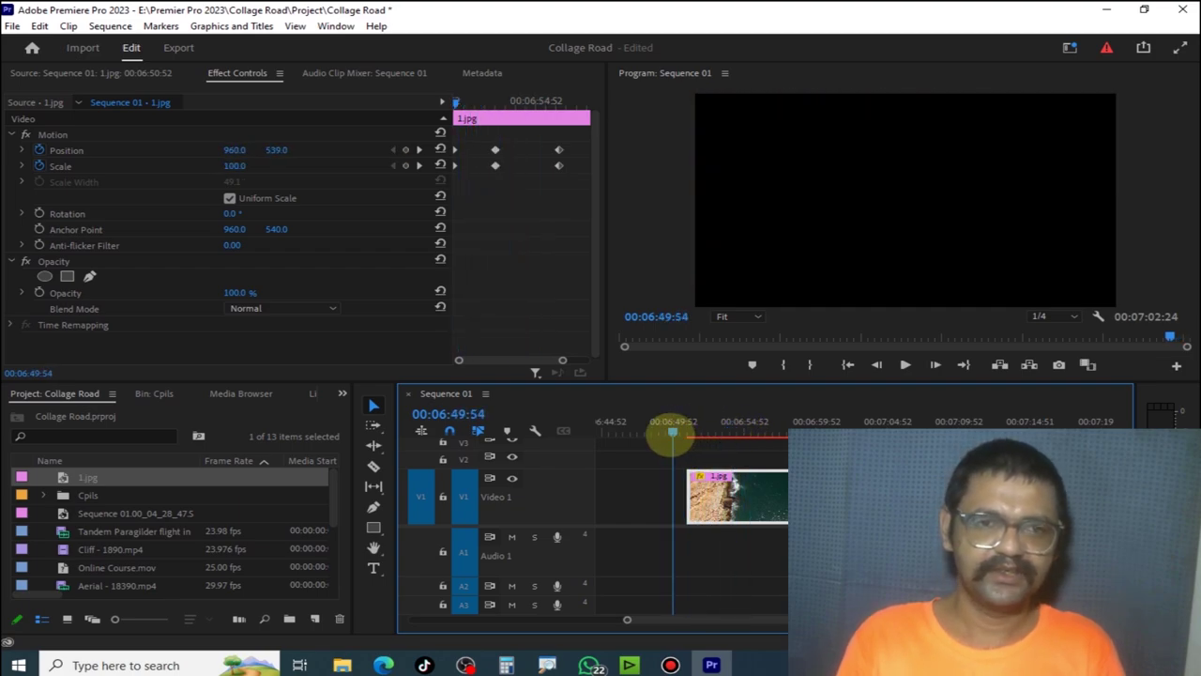
# Reset Motion to defaults and delete all the Position and Scale keyframes
pyautogui.click(440, 131)
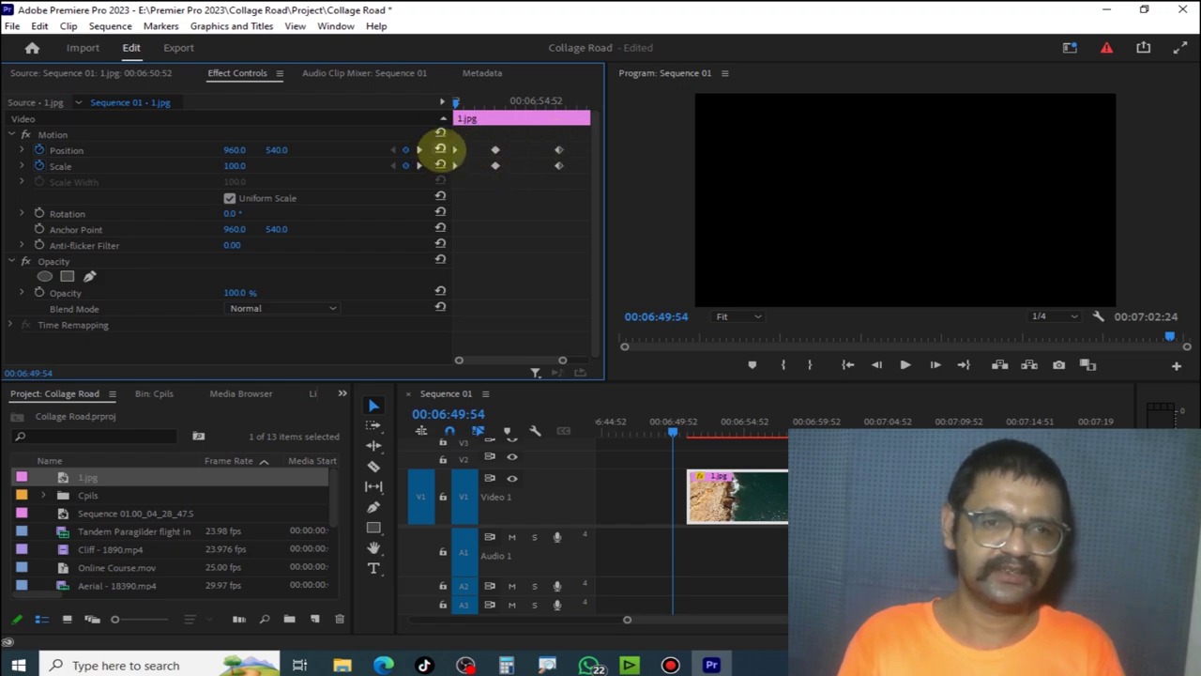
pyautogui.moveTo(469, 136); pyautogui.dragTo(573, 174)
pyautogui.press('Delete')
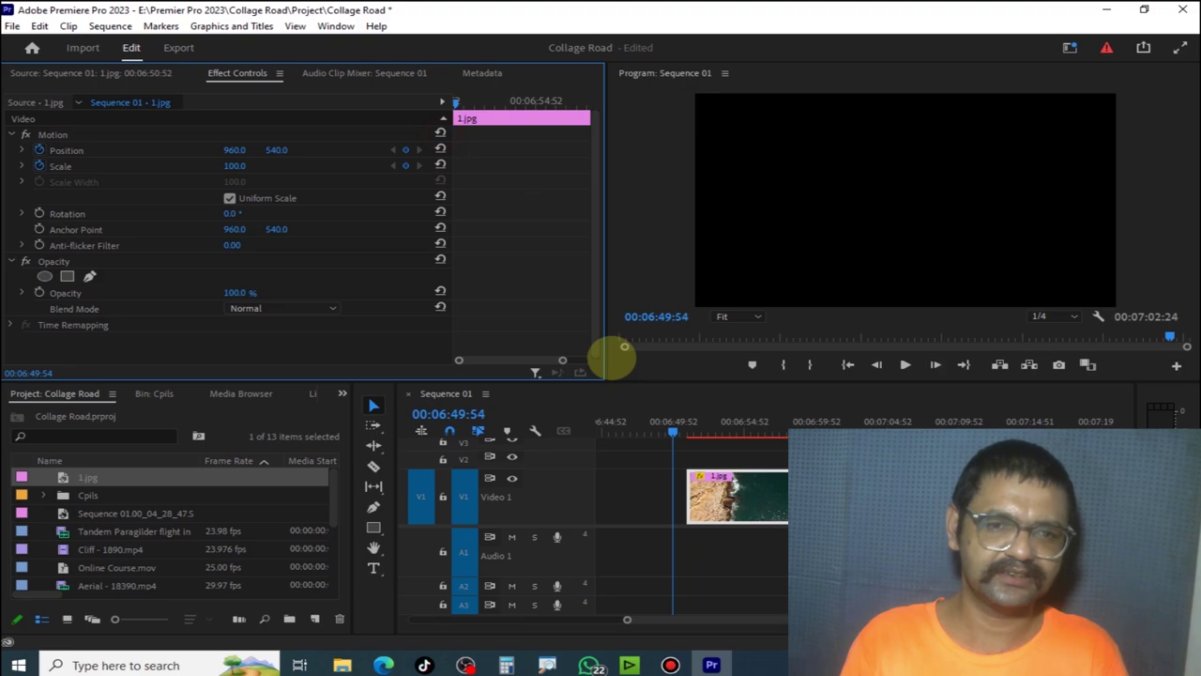
# Scrub through the now static clip and return to its start at 00:06:50:52
pyautogui.click(688, 422)
pyautogui.moveTo(469, 100); pyautogui.dragTo(448, 99)
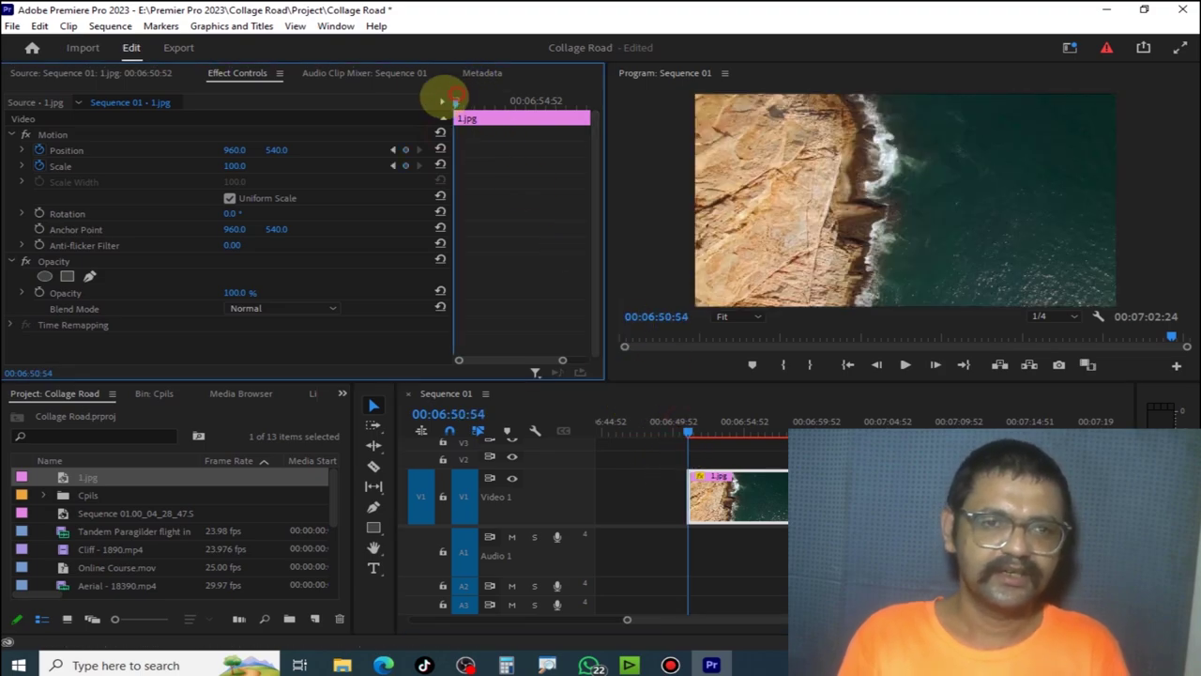
pyautogui.click(926, 204)
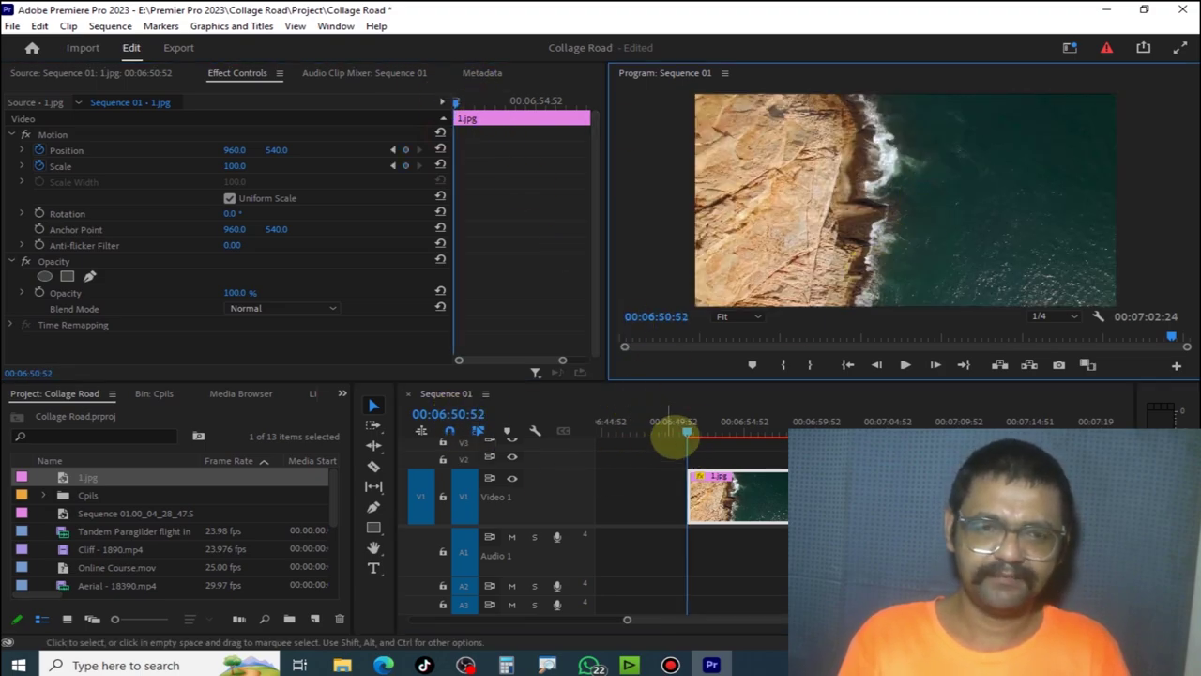
pyautogui.moveTo(699, 423)
pyautogui.mouseDown()
pyautogui.moveTo(723, 427)
pyautogui.moveTo(685, 424)
pyautogui.mouseUp()
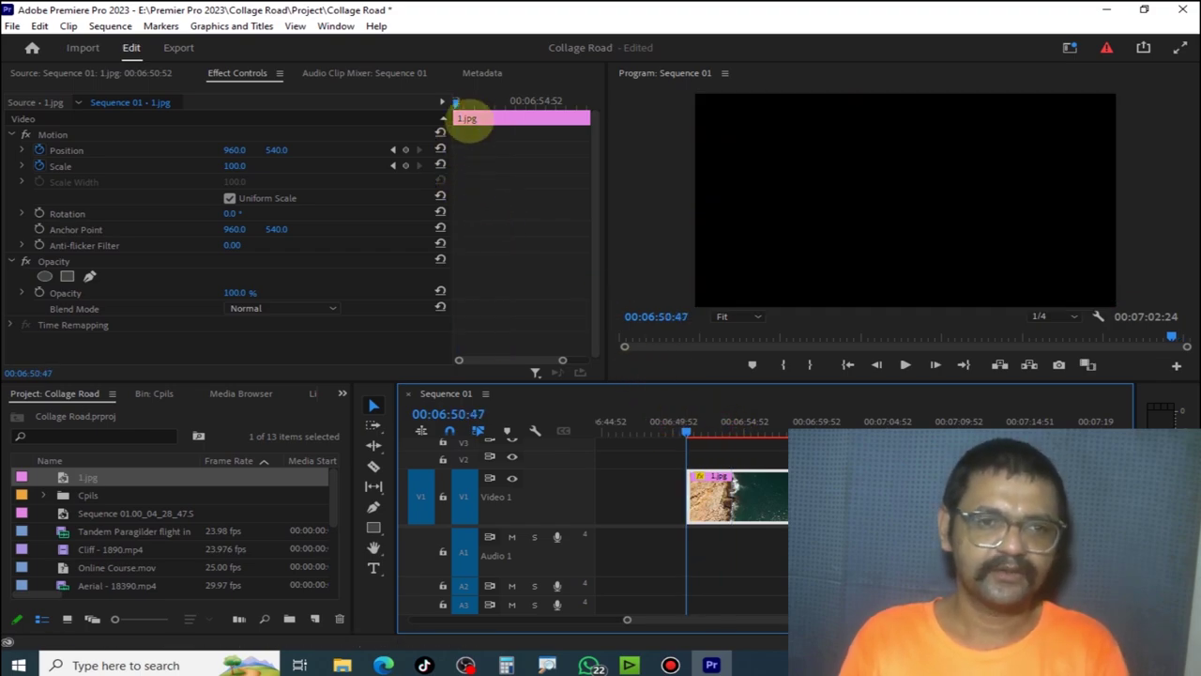
pyautogui.click(443, 102)
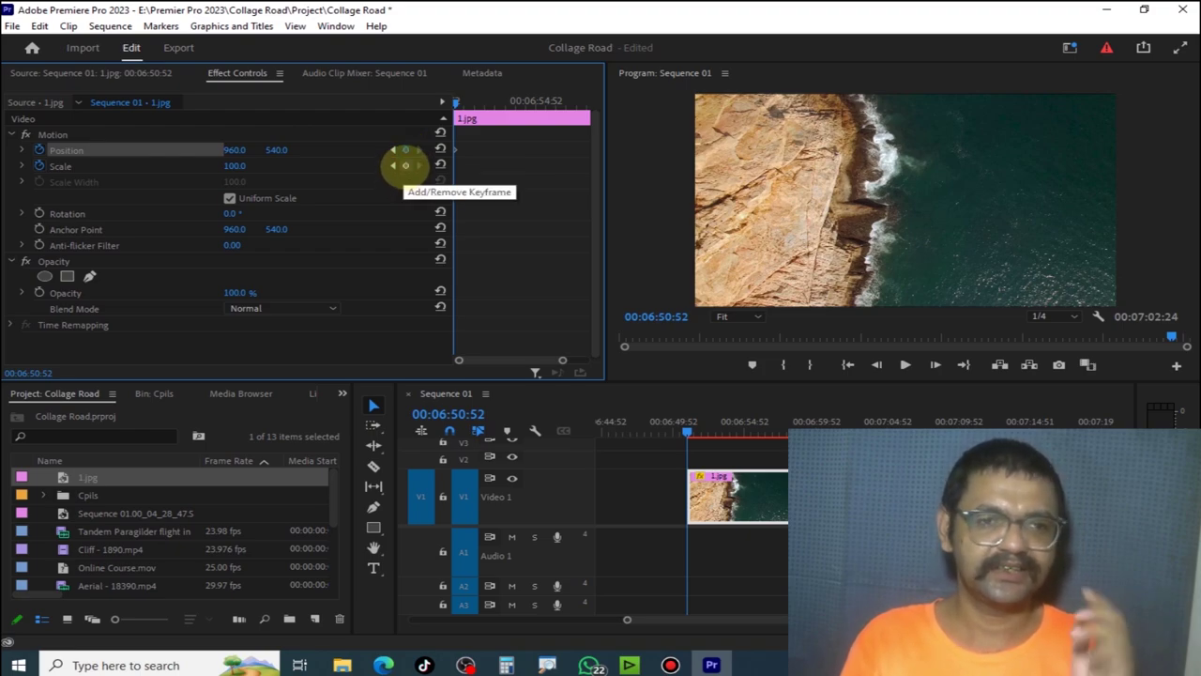
# Keyframe Scale 100 at the clip start and shrink the image to 46.3 at 00:06:53:08
pyautogui.click(405, 165)
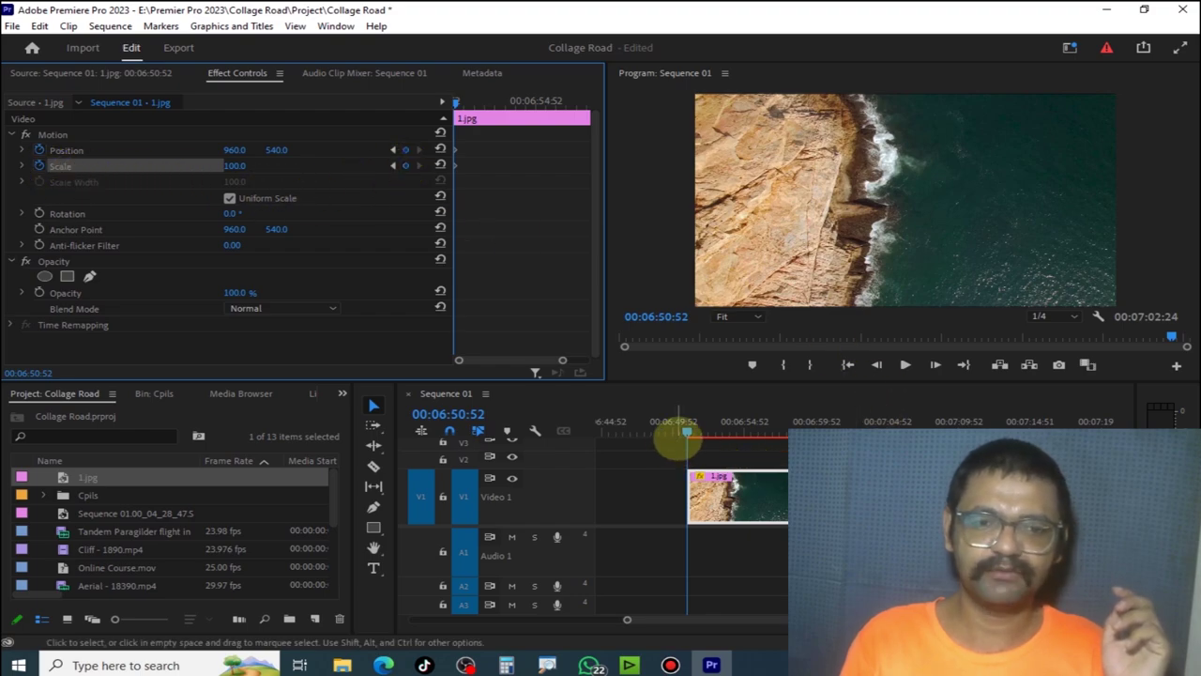
pyautogui.moveTo(688, 430); pyautogui.dragTo(720, 429)
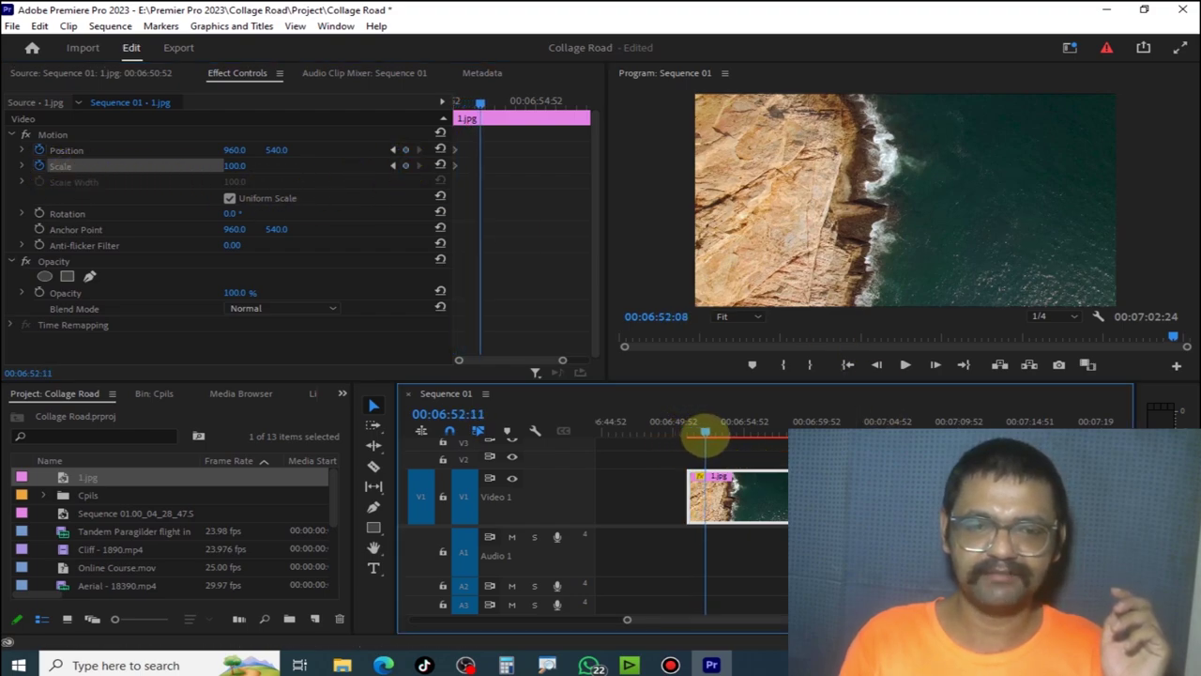
pyautogui.click(1070, 198)
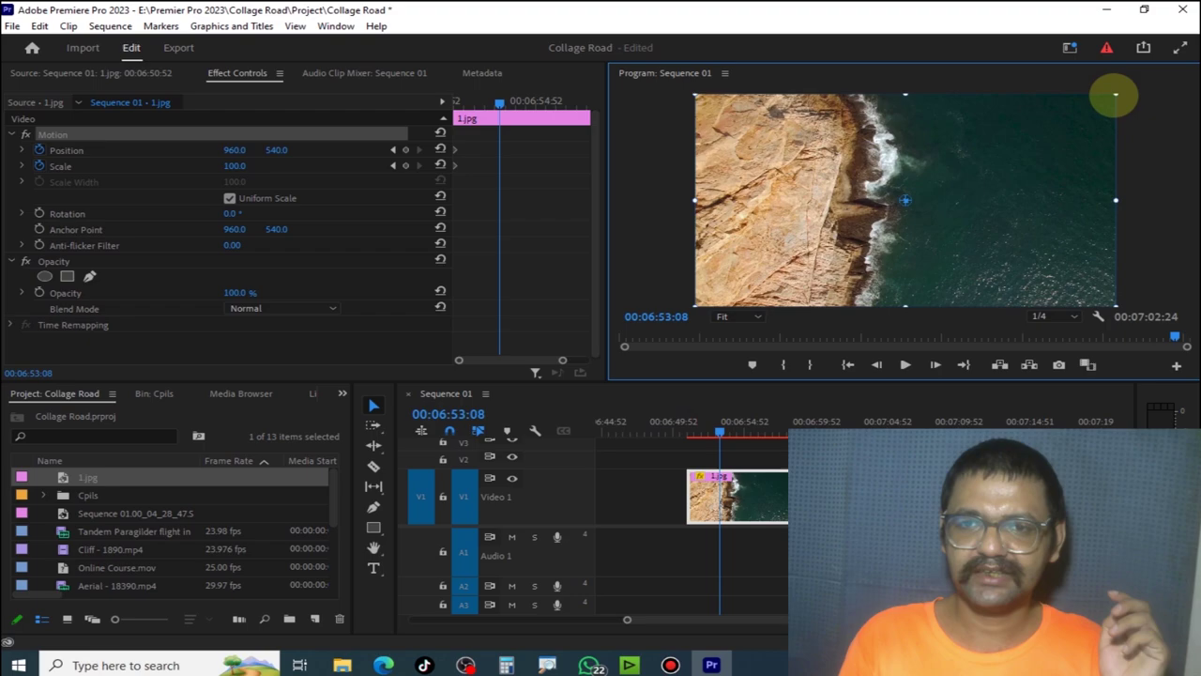
pyautogui.moveTo(1046, 135); pyautogui.dragTo(1002, 151)
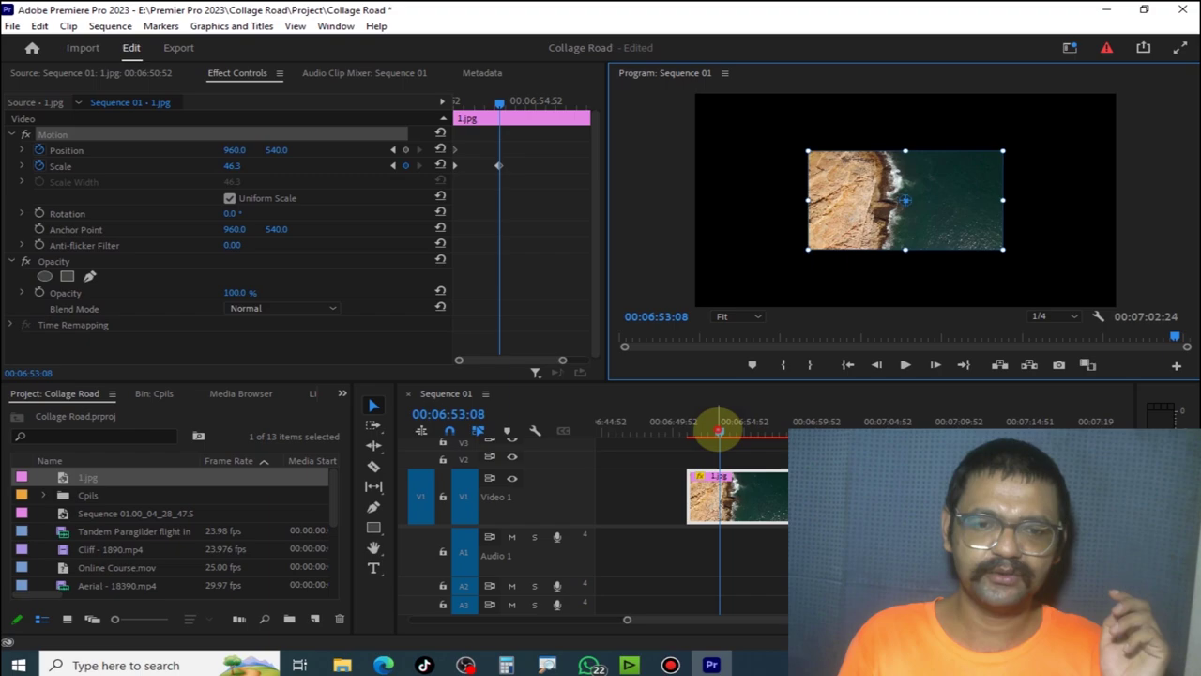
pyautogui.moveTo(719, 430); pyautogui.dragTo(688, 430)
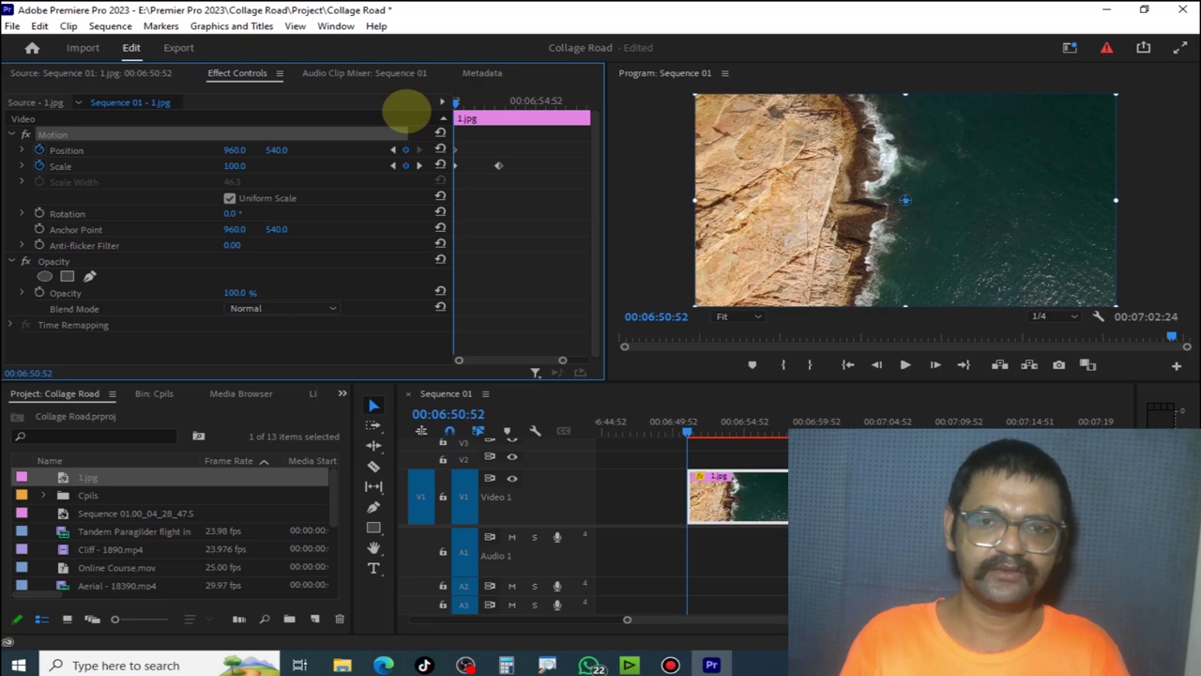
# Preview the zoom, then select and delete the Scale keyframe
pyautogui.click(469, 102)
pyautogui.press('space')
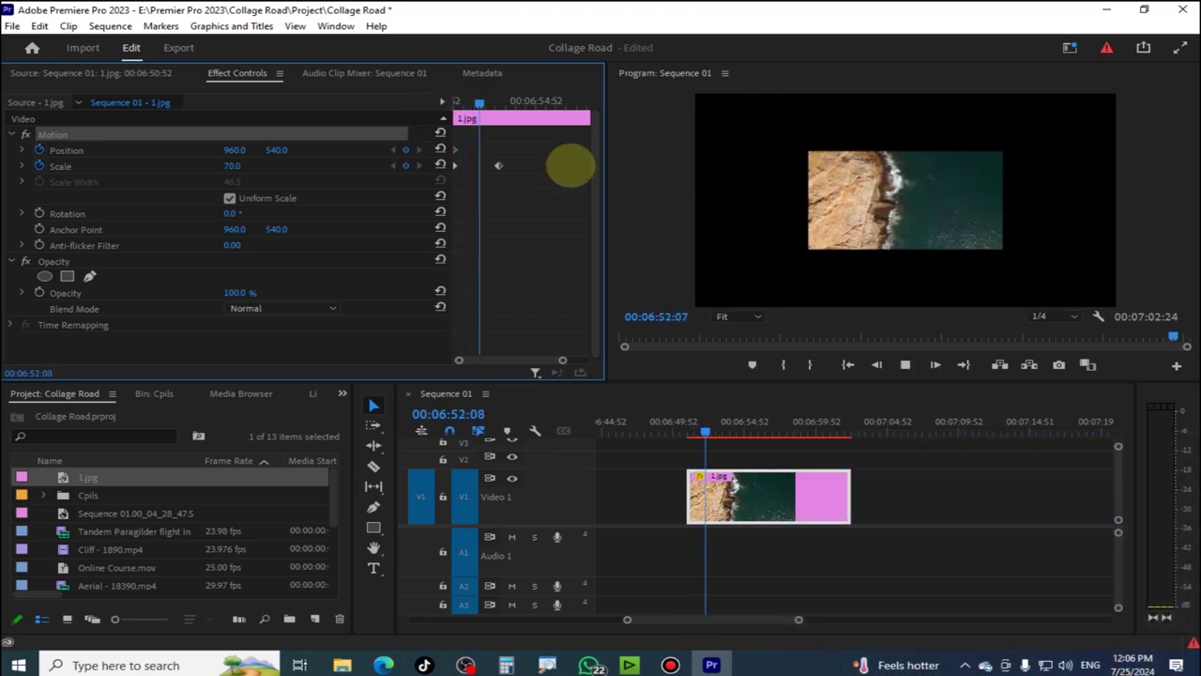
pyautogui.click(531, 162)
pyautogui.moveTo(531, 162); pyautogui.dragTo(377, 198)
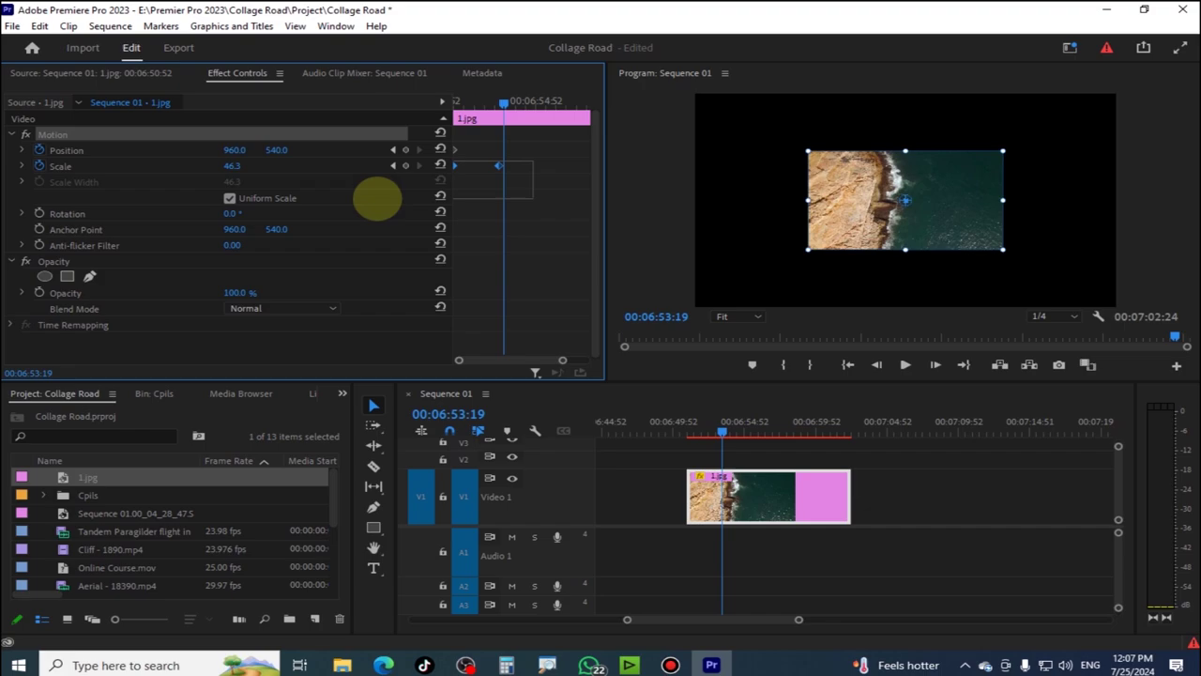
pyautogui.press('Delete')
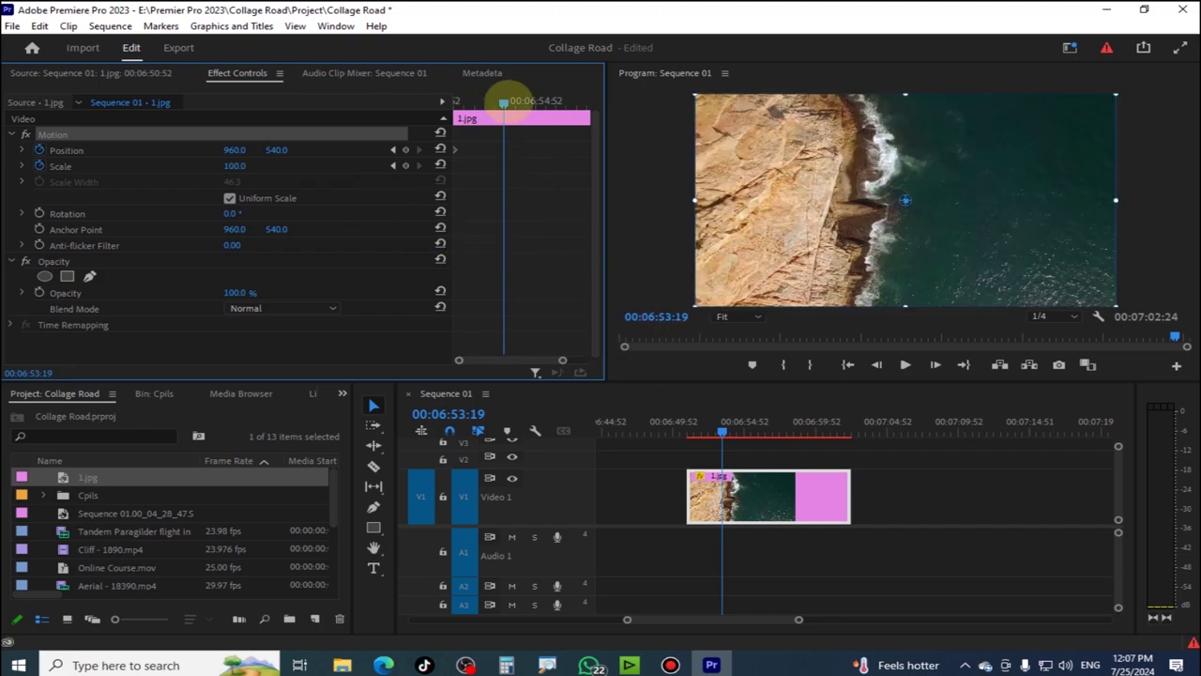
# Switch off Scale animation at the clip start, confirming removal of its keyframes
pyautogui.moveTo(504, 101); pyautogui.dragTo(437, 103)
pyautogui.click(39, 165)
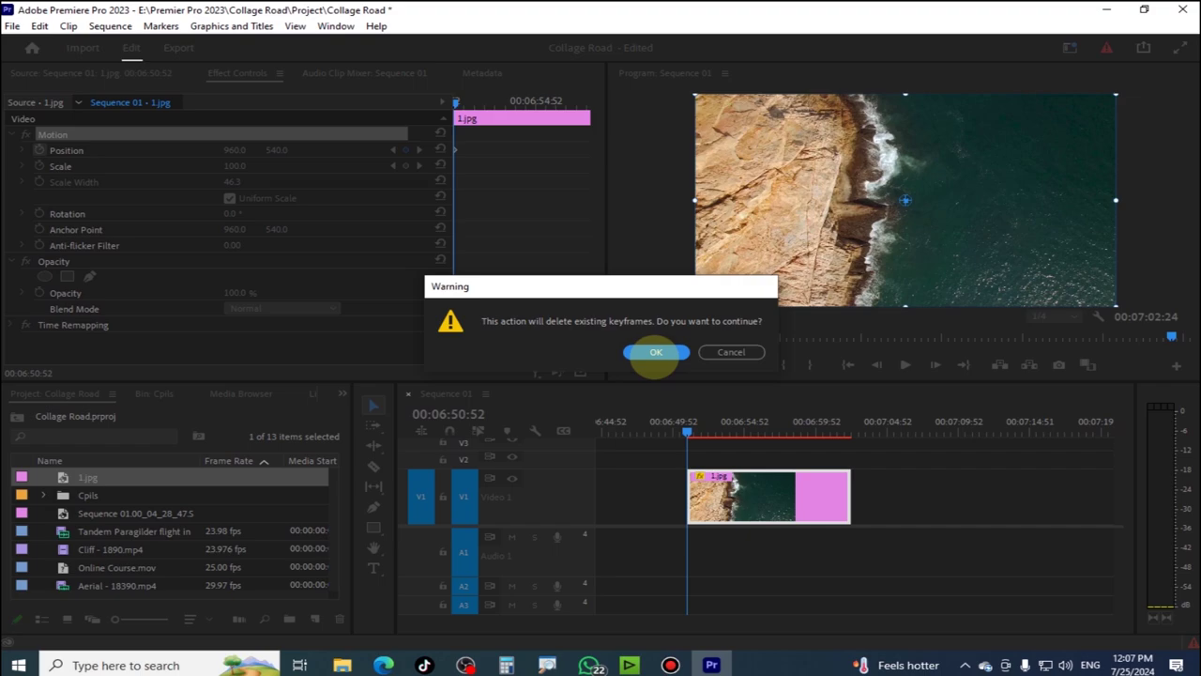
pyautogui.click(655, 353)
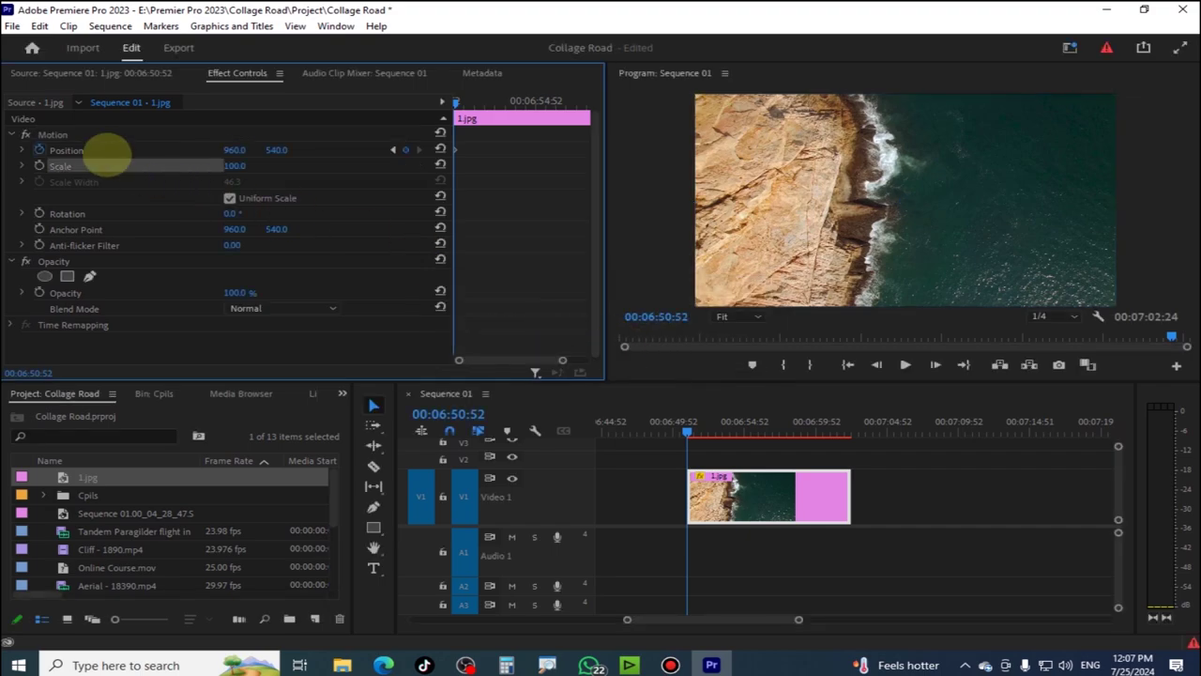
# Switch off Position animation and confirm deleting its keyframes, leaving it at 960, 540
pyautogui.click(39, 165)
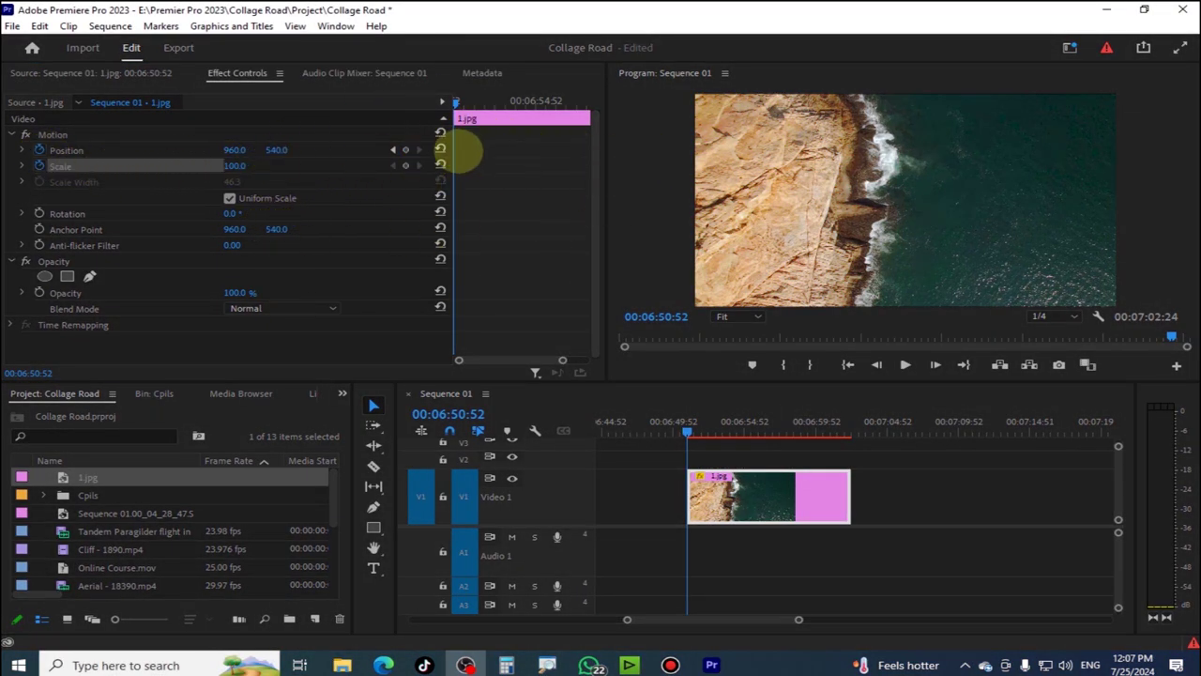
pyautogui.moveTo(562, 359)
pyautogui.mouseDown()
pyautogui.moveTo(531, 367)
pyautogui.moveTo(600, 371)
pyautogui.mouseUp()
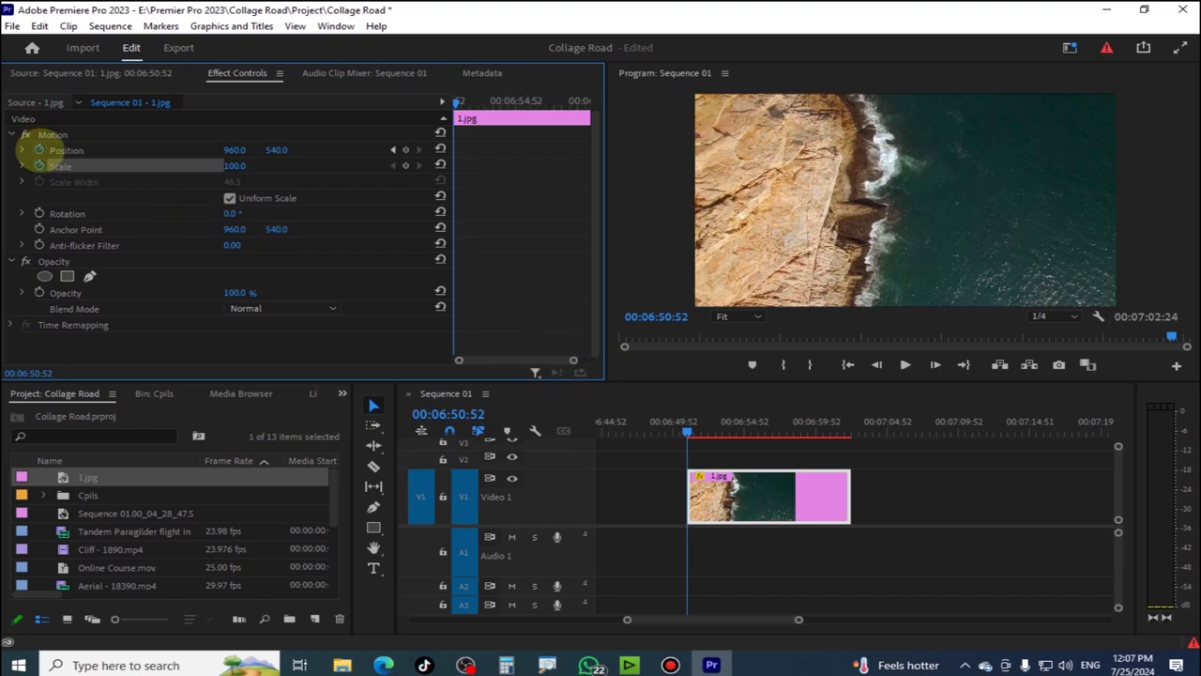
pyautogui.click(40, 150)
pyautogui.click(648, 351)
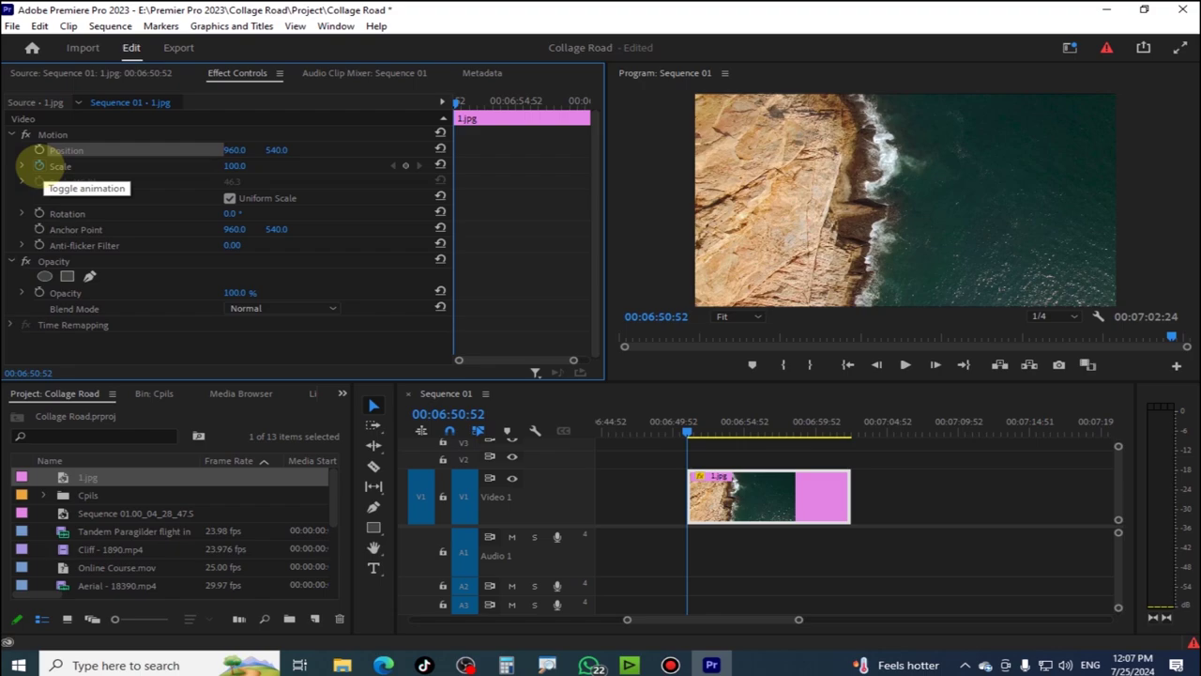
pyautogui.click(40, 165)
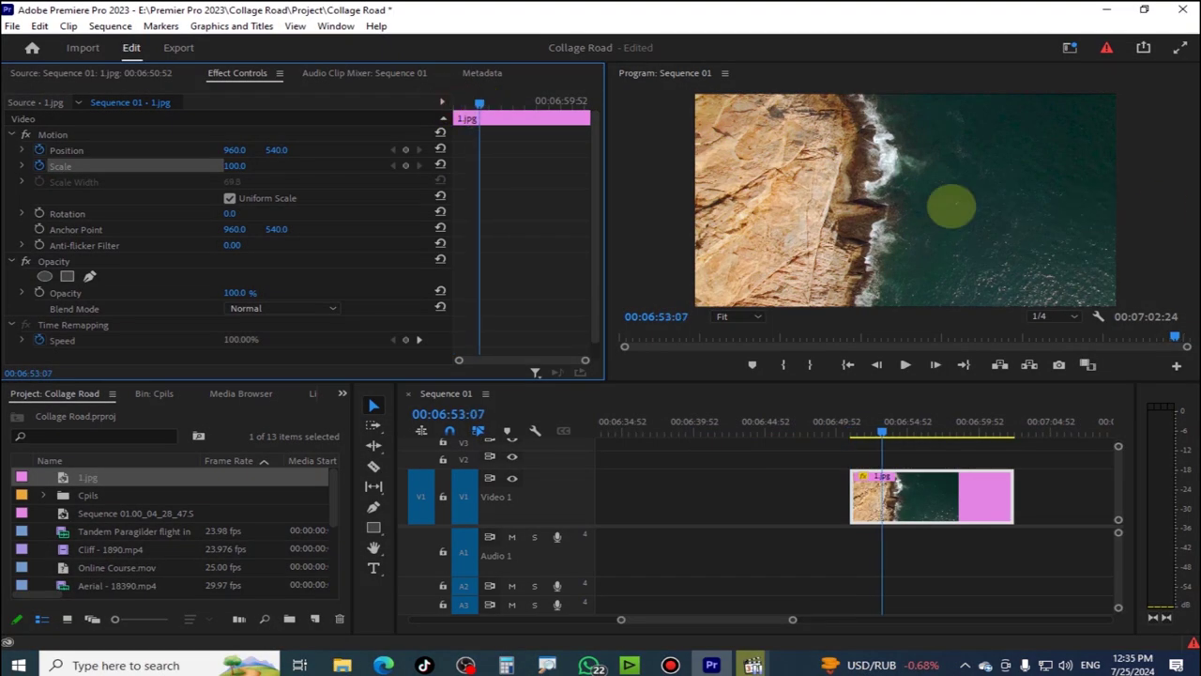
# Add a Scale keyframe at 100 at the start of the cliff clip
pyautogui.click(915, 206)
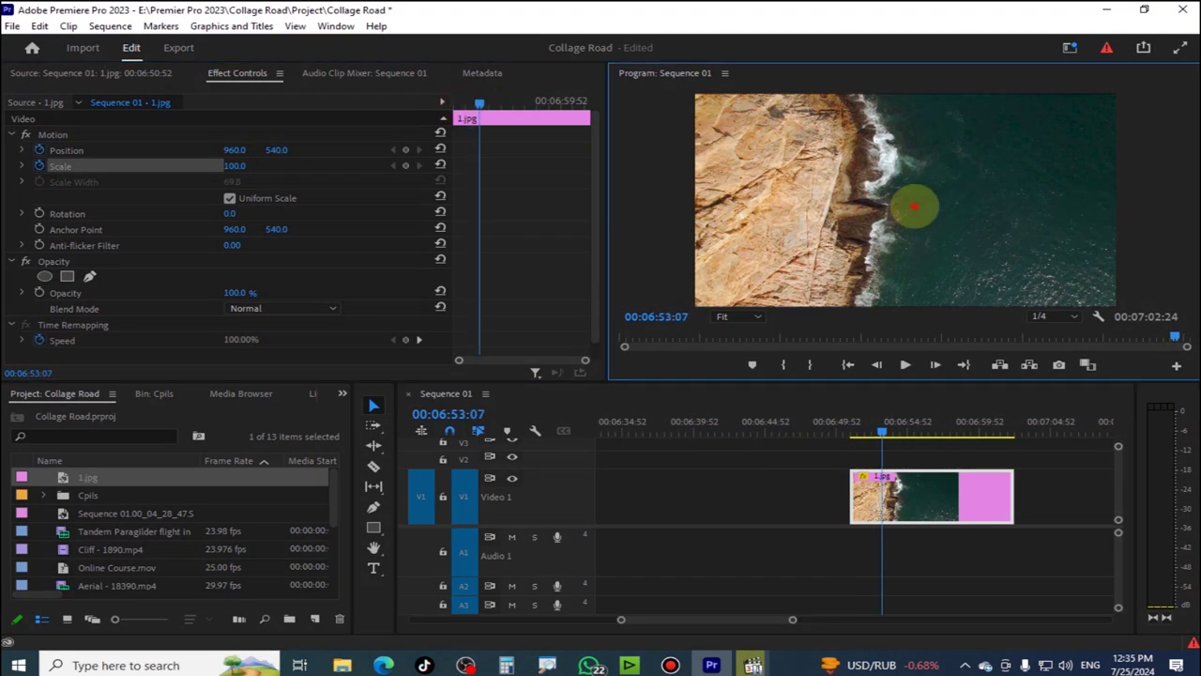
pyautogui.click(456, 104)
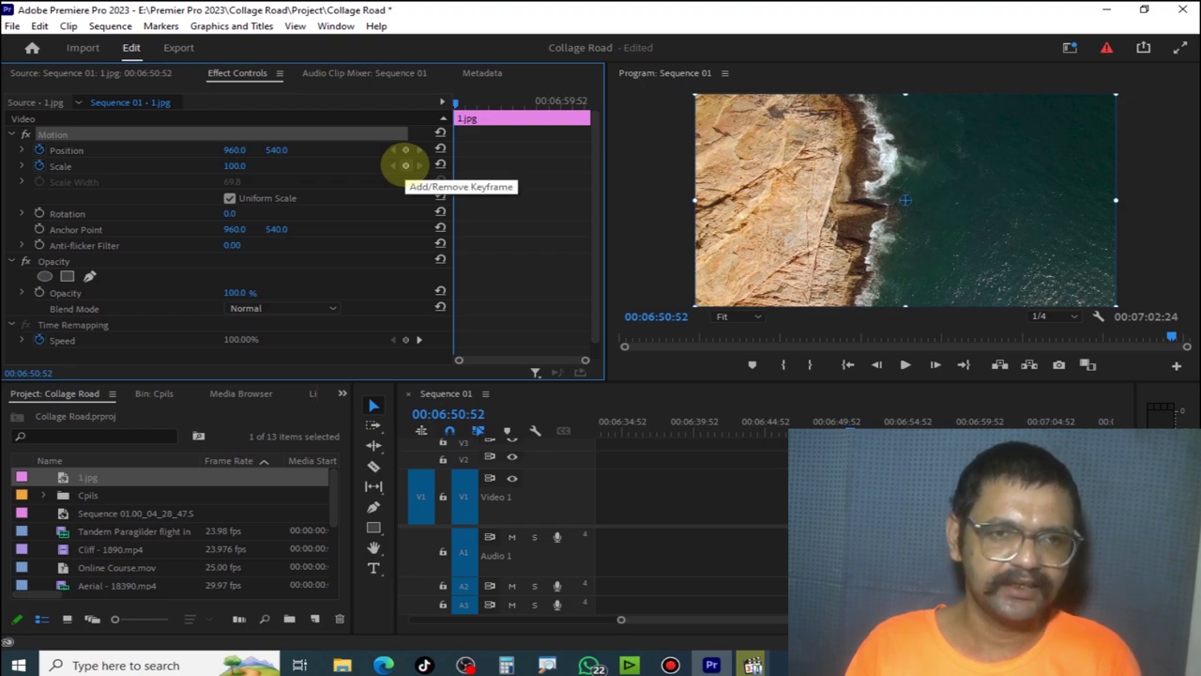
pyautogui.click(39, 165)
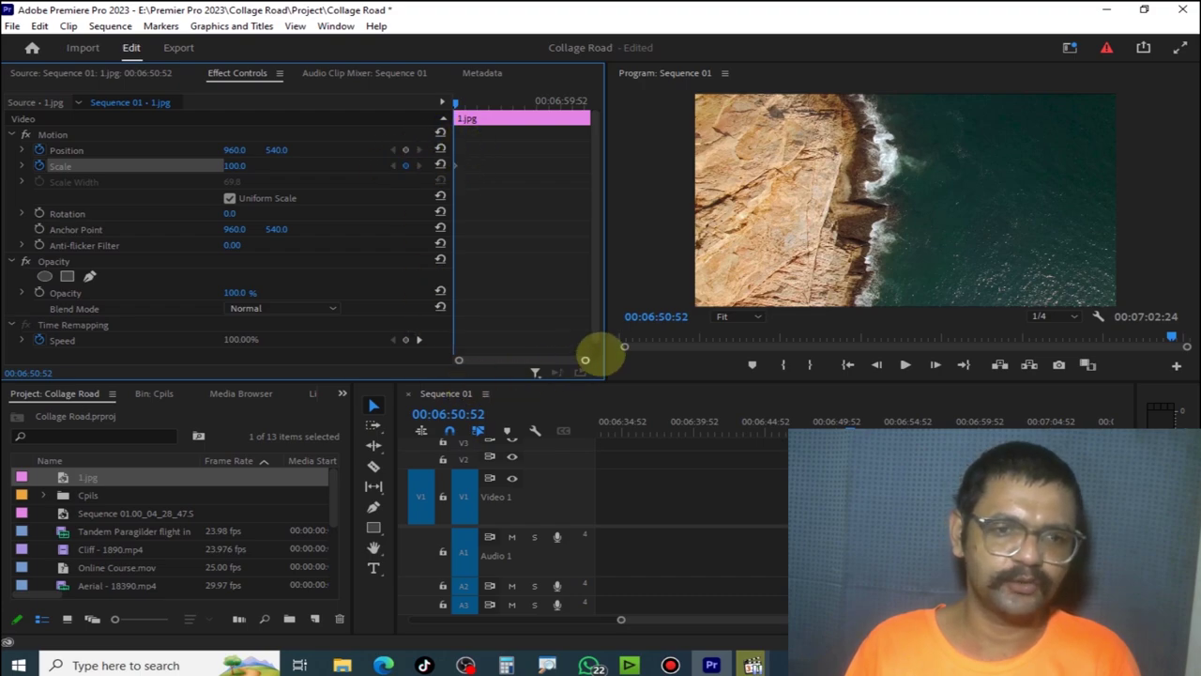
pyautogui.moveTo(584, 359); pyautogui.dragTo(554, 360)
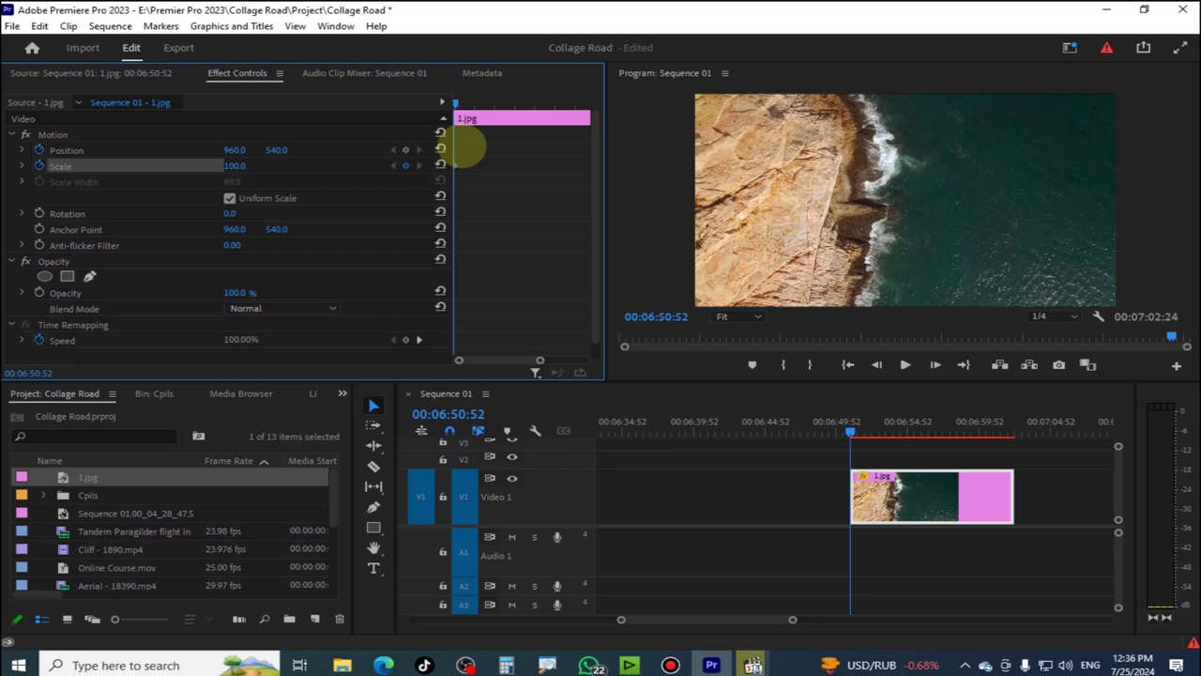
# At 06:53:11, shrink the cliff image in the Program monitor to Scale 53.9
pyautogui.click(57, 150)
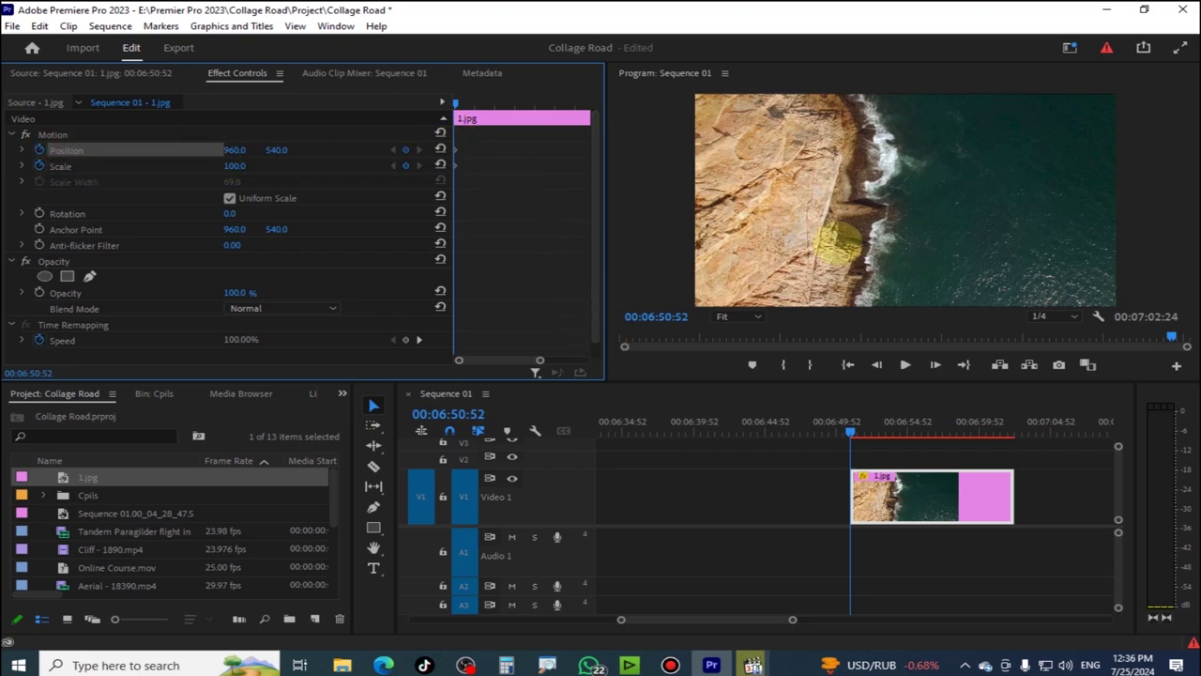
pyautogui.click(60, 136)
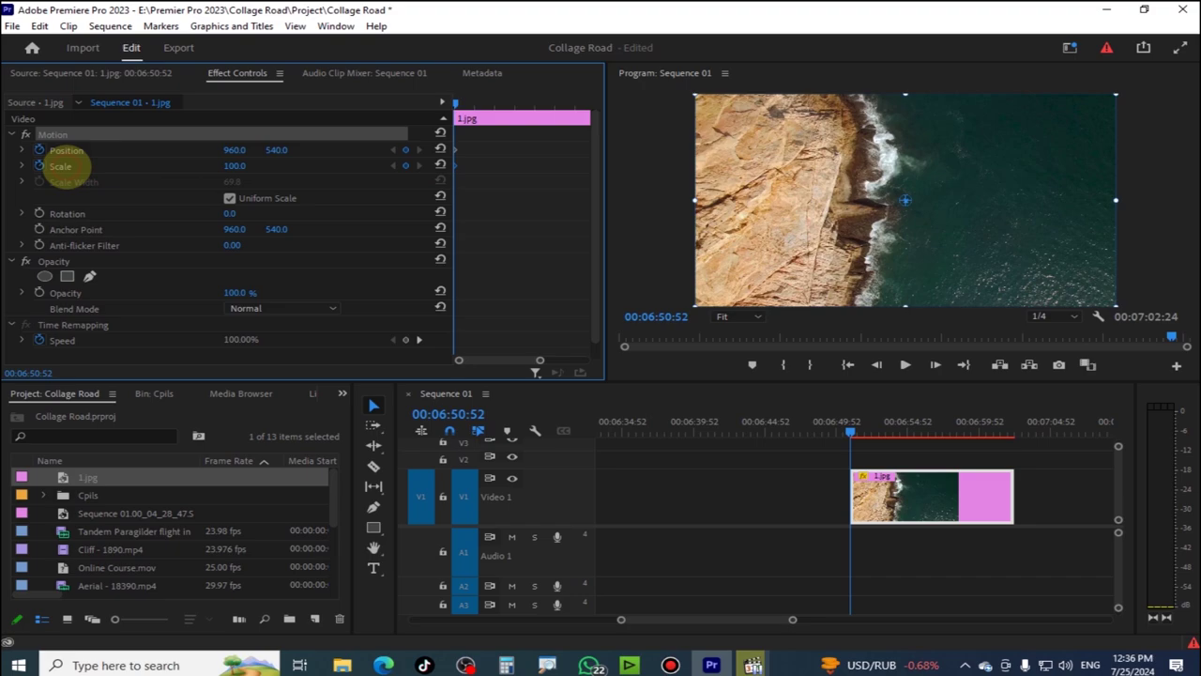
pyautogui.moveTo(851, 430); pyautogui.dragTo(883, 430)
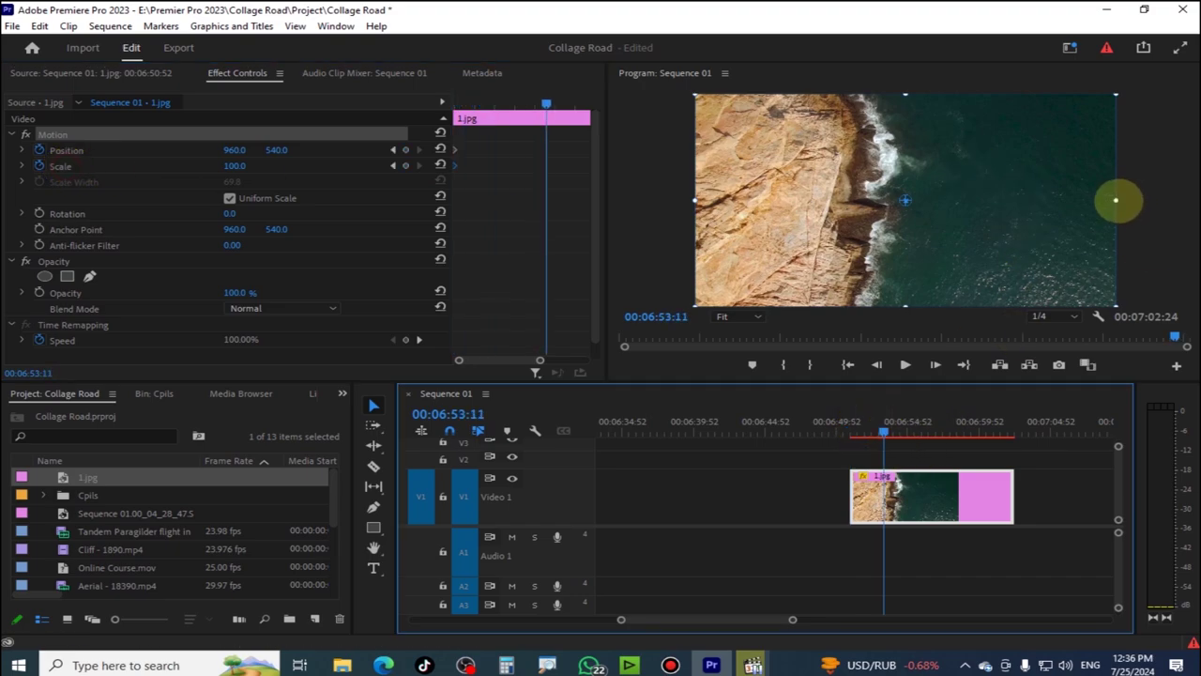
pyautogui.moveTo(1076, 207); pyautogui.dragTo(1019, 223)
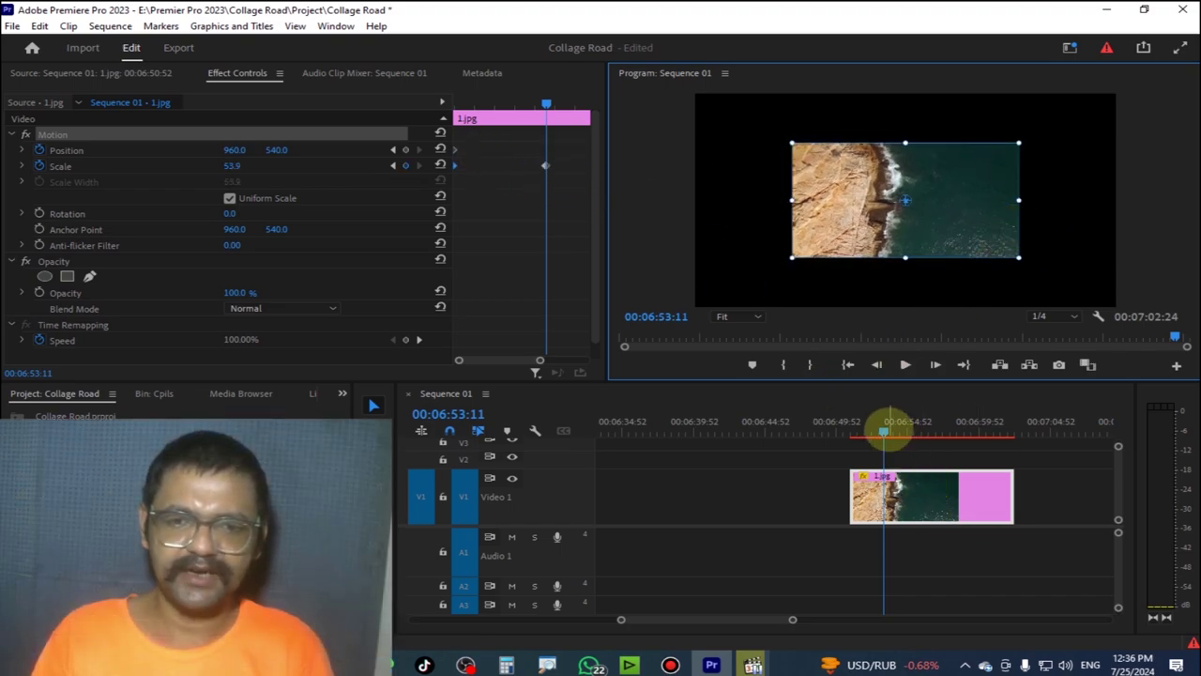
pyautogui.moveTo(884, 430); pyautogui.dragTo(849, 430)
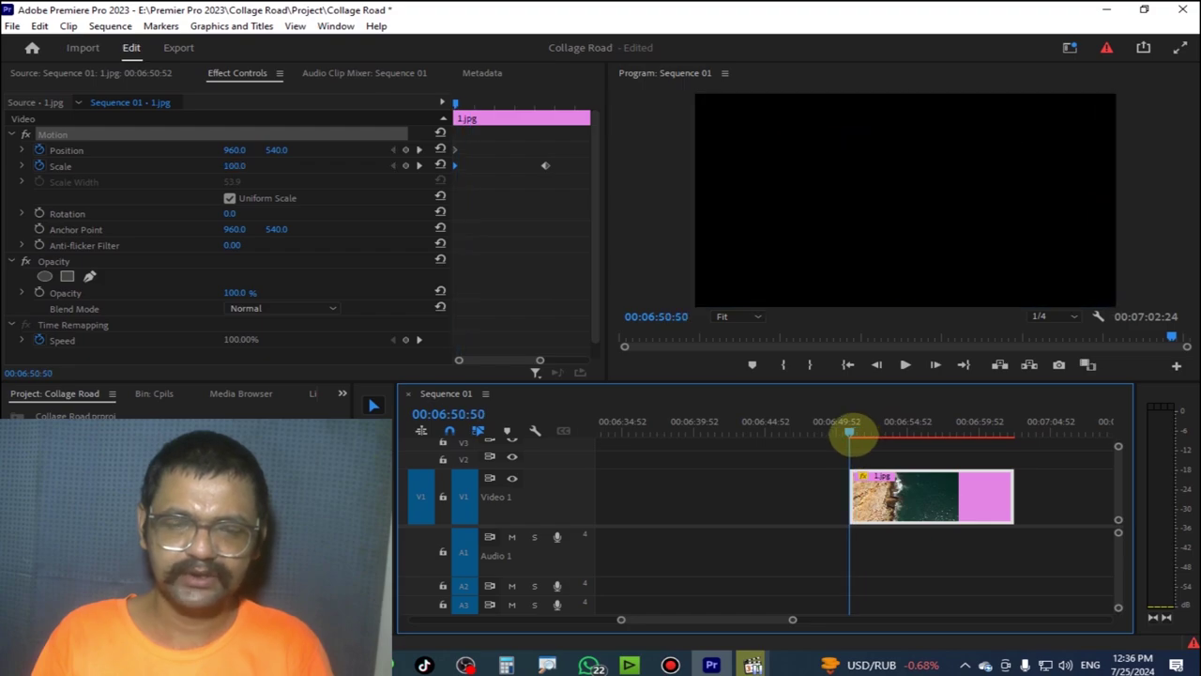
# Preview the zoom-out, then slide the 53.9 Scale keyframe left toward the clip start
pyautogui.press('space')
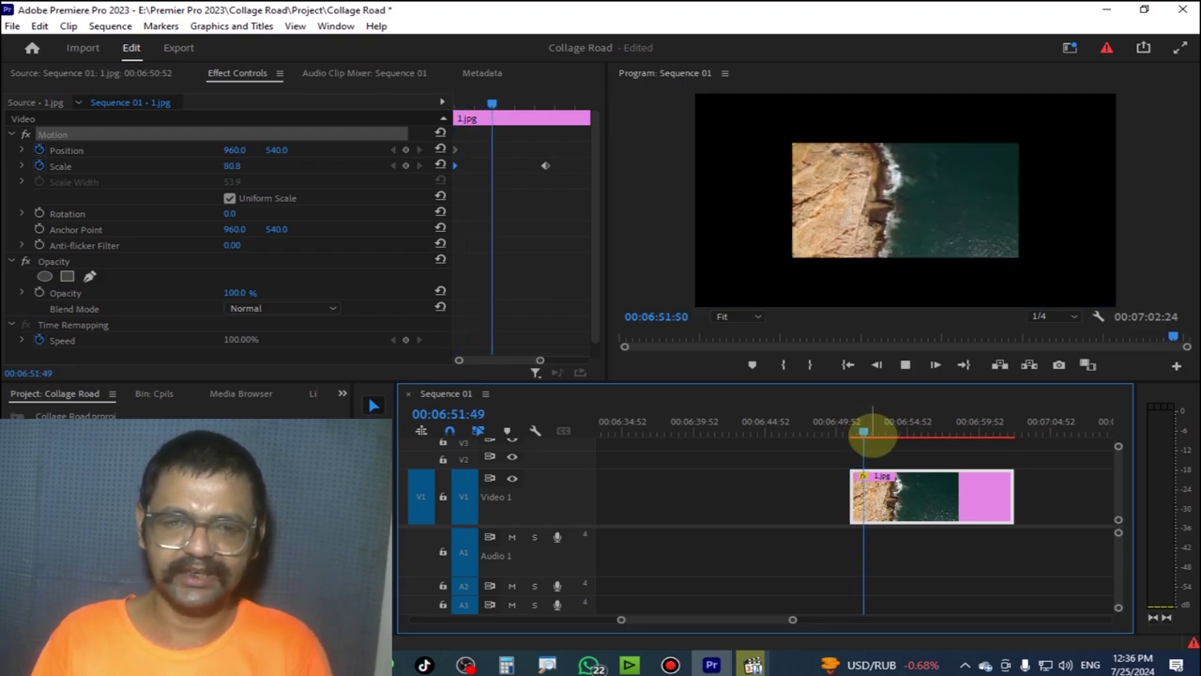
pyautogui.moveTo(863, 431)
pyautogui.mouseDown()
pyautogui.moveTo(884, 432)
pyautogui.moveTo(849, 433)
pyautogui.moveTo(886, 433)
pyautogui.mouseUp()
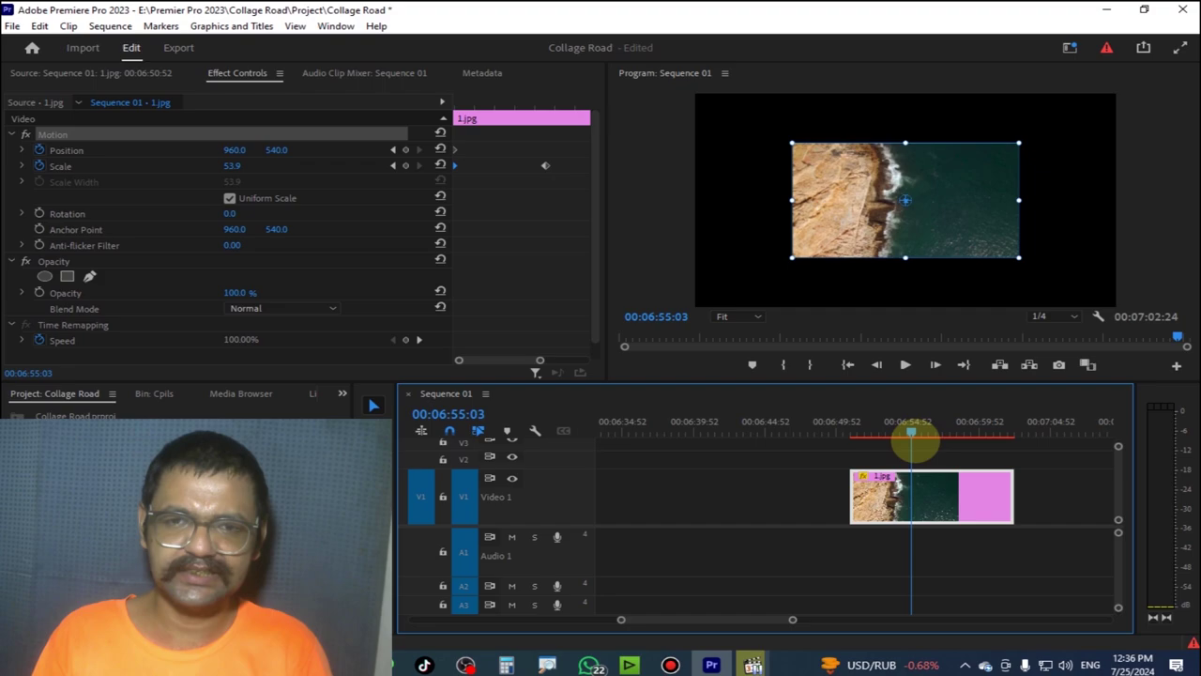
pyautogui.moveTo(896, 436)
pyautogui.mouseDown()
pyautogui.moveTo(883, 435)
pyautogui.moveTo(893, 434)
pyautogui.mouseUp()
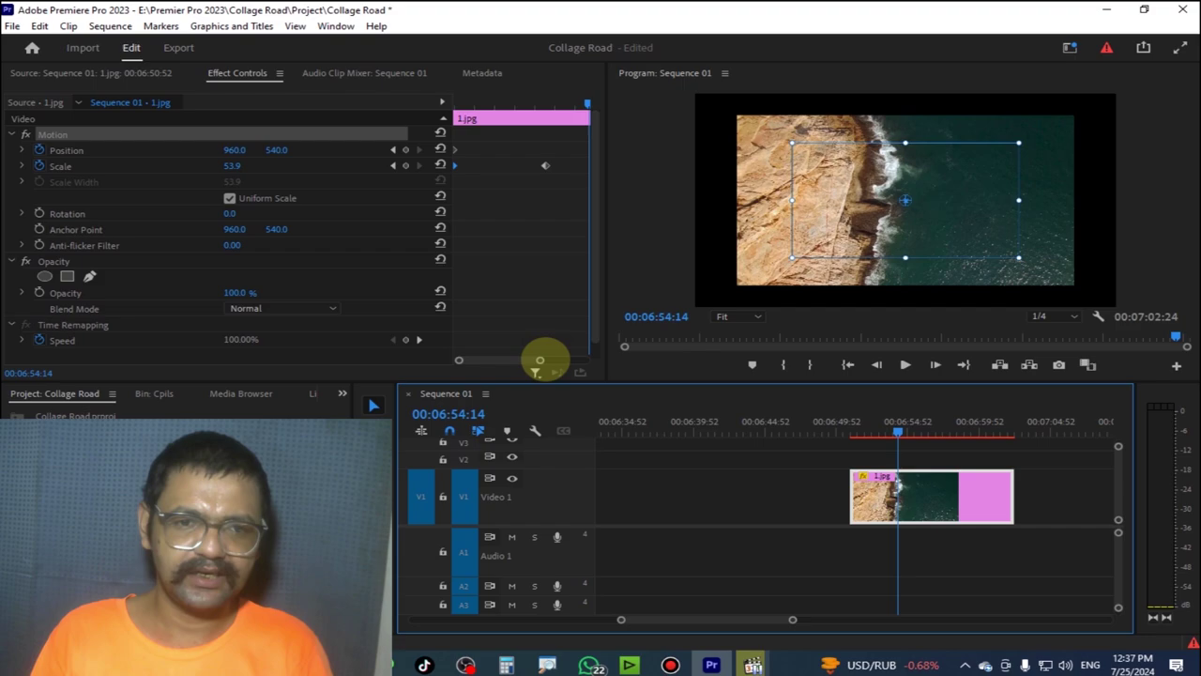
pyautogui.moveTo(542, 360); pyautogui.dragTo(559, 360)
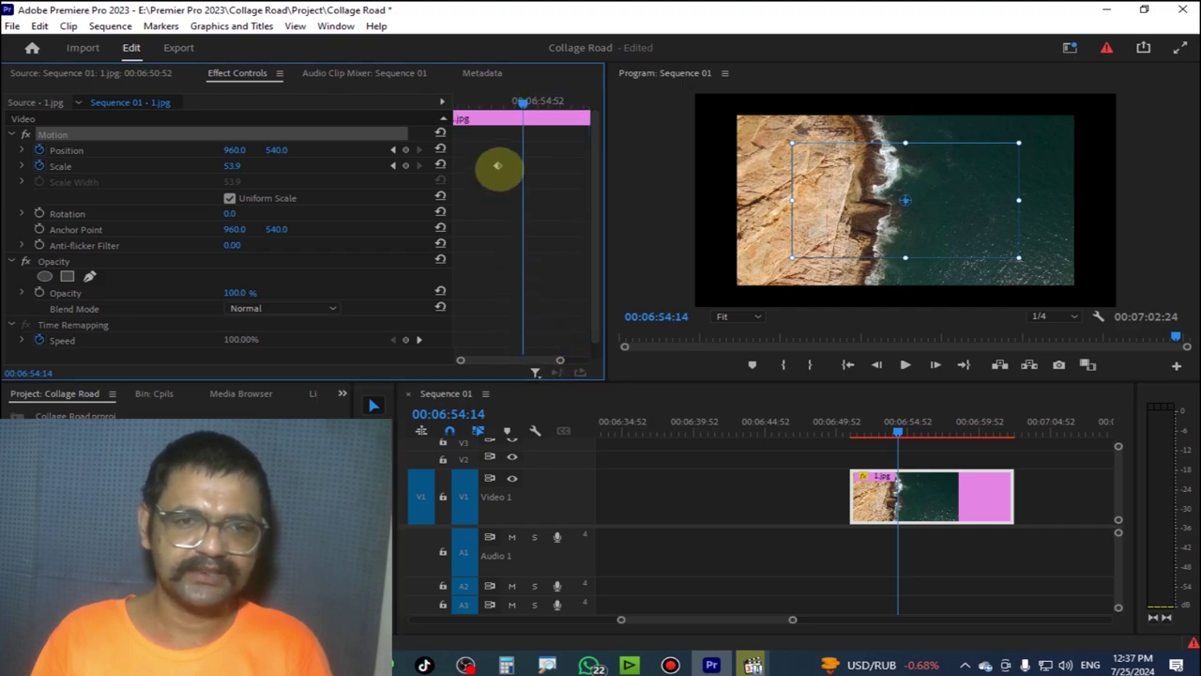
pyautogui.moveTo(495, 166); pyautogui.dragTo(467, 165)
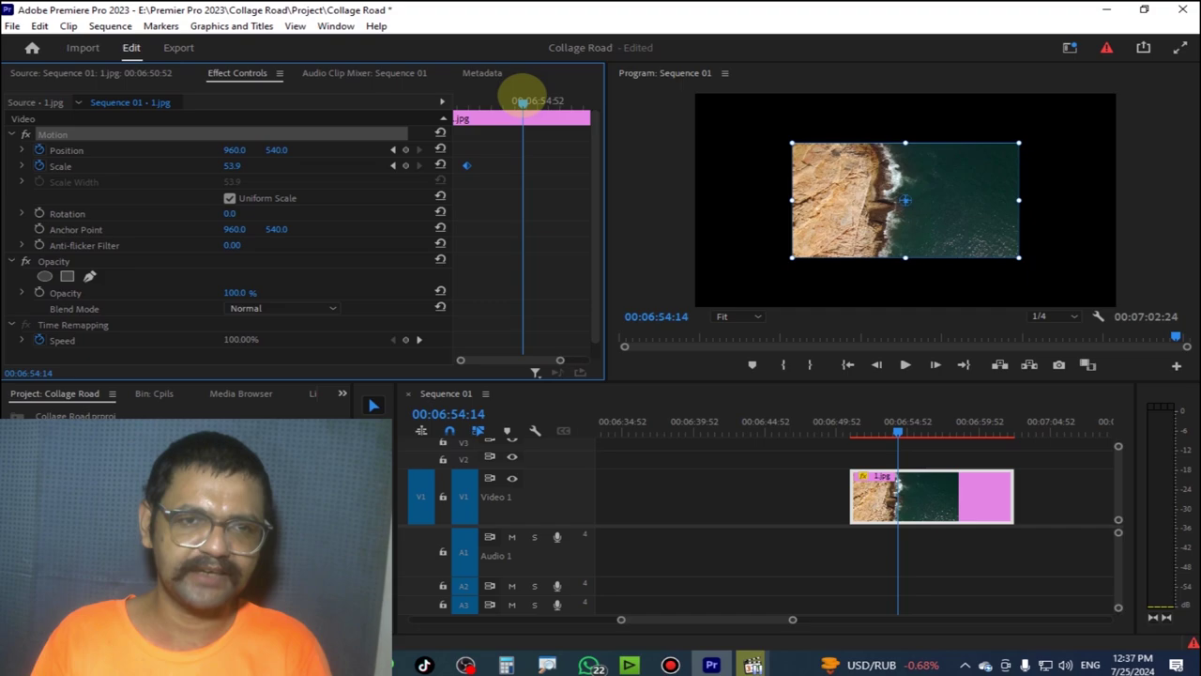
pyautogui.moveTo(522, 101); pyautogui.dragTo(342, 124)
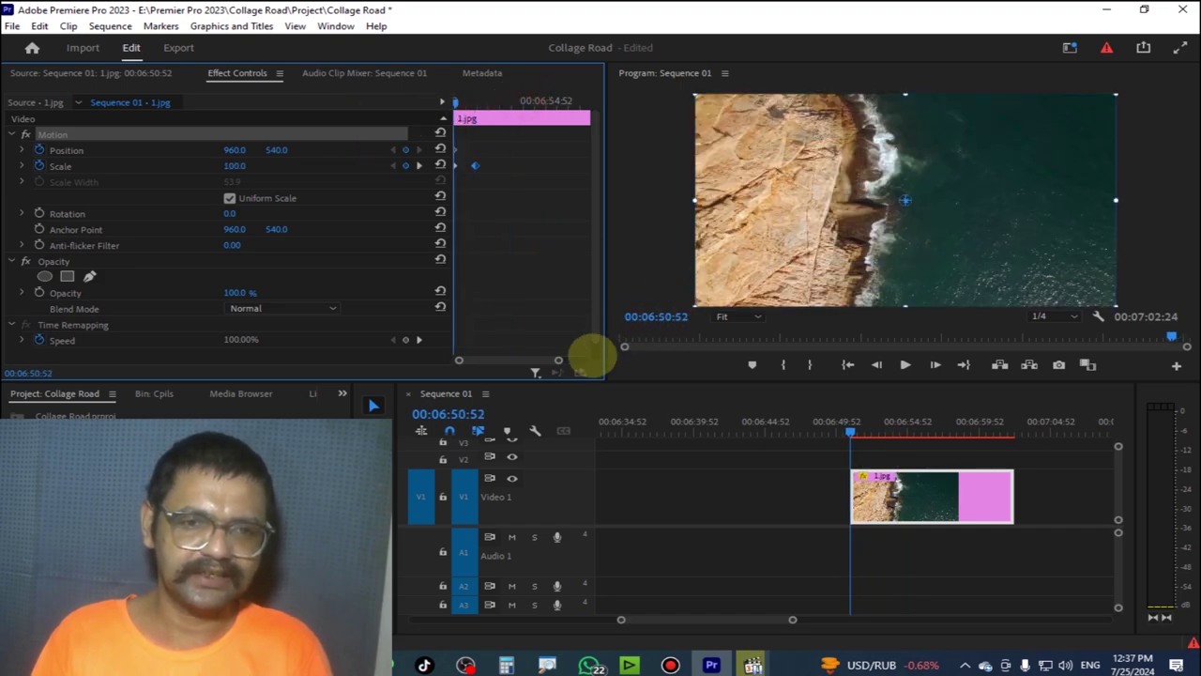
# Add a Scale keyframe at about 06:51:37 so Scale holds at 53.9
pyautogui.moveTo(522, 360); pyautogui.dragTo(516, 361)
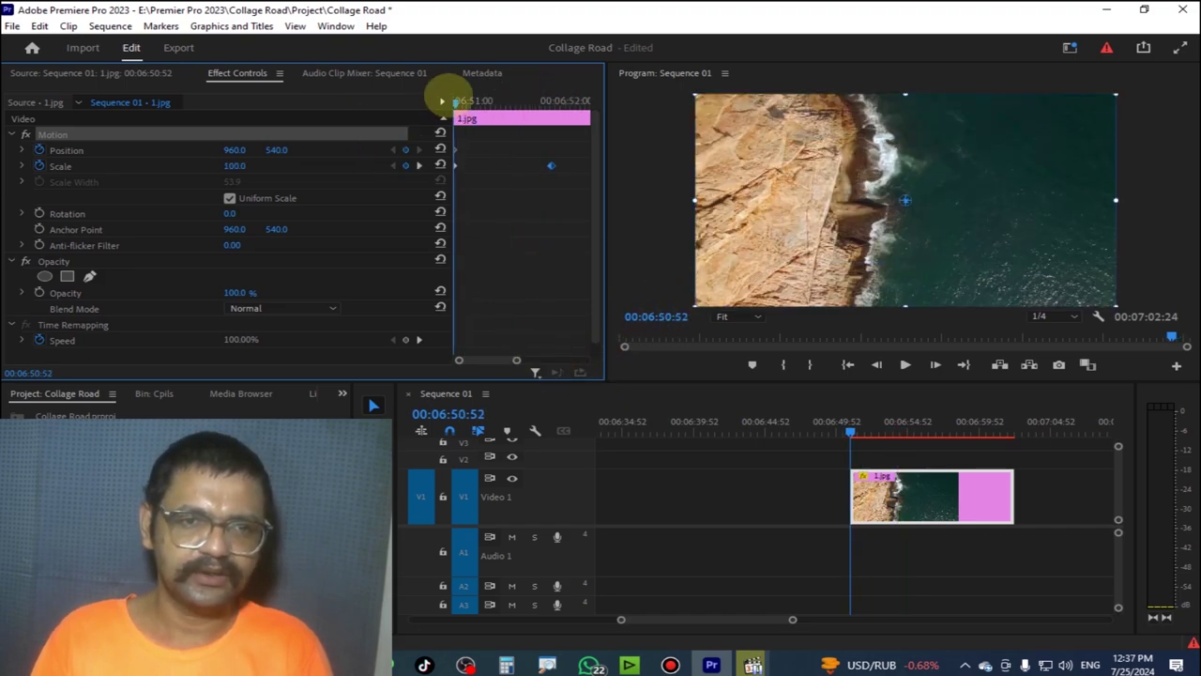
pyautogui.moveTo(455, 101)
pyautogui.mouseDown()
pyautogui.moveTo(550, 159)
pyautogui.moveTo(528, 166)
pyautogui.mouseUp()
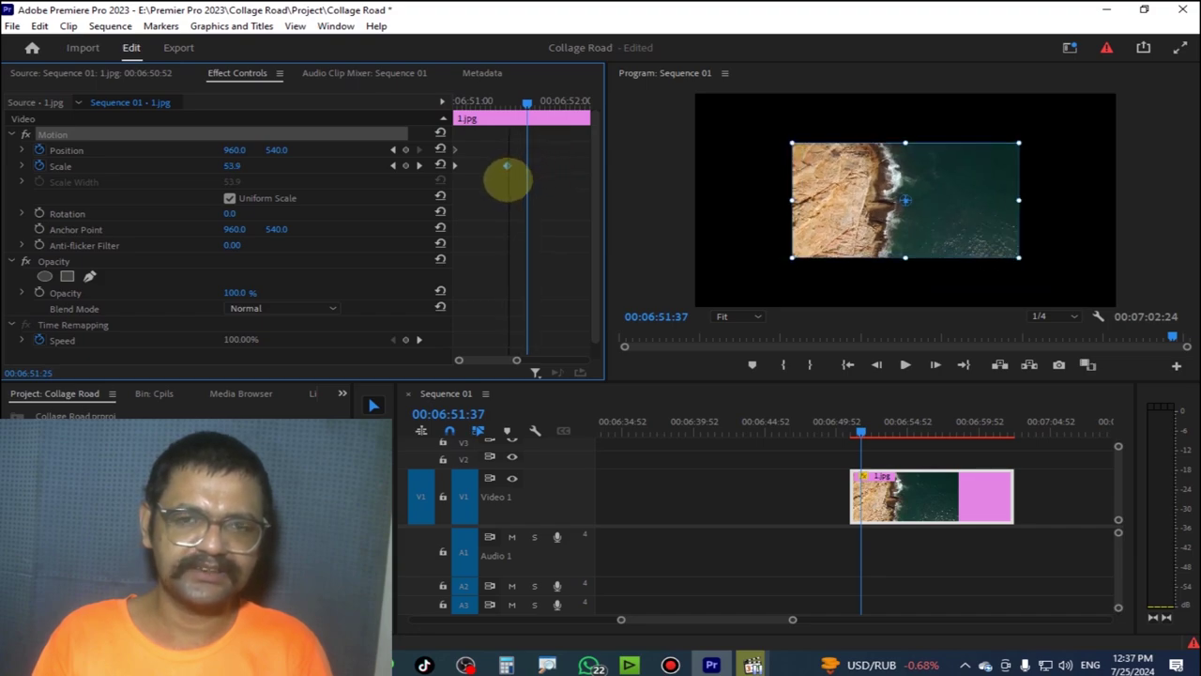
pyautogui.moveTo(527, 101)
pyautogui.mouseDown()
pyautogui.moveTo(441, 109)
pyautogui.moveTo(456, 105)
pyautogui.moveTo(512, 141)
pyautogui.mouseUp()
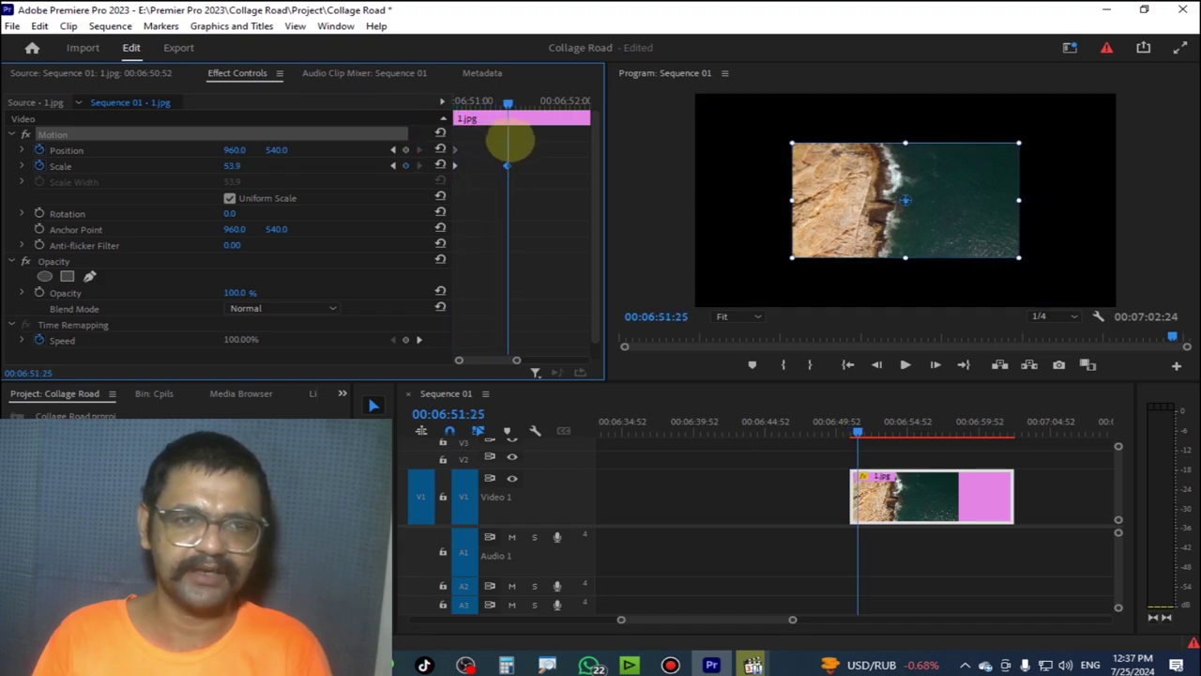
pyautogui.moveTo(509, 141); pyautogui.dragTo(562, 154)
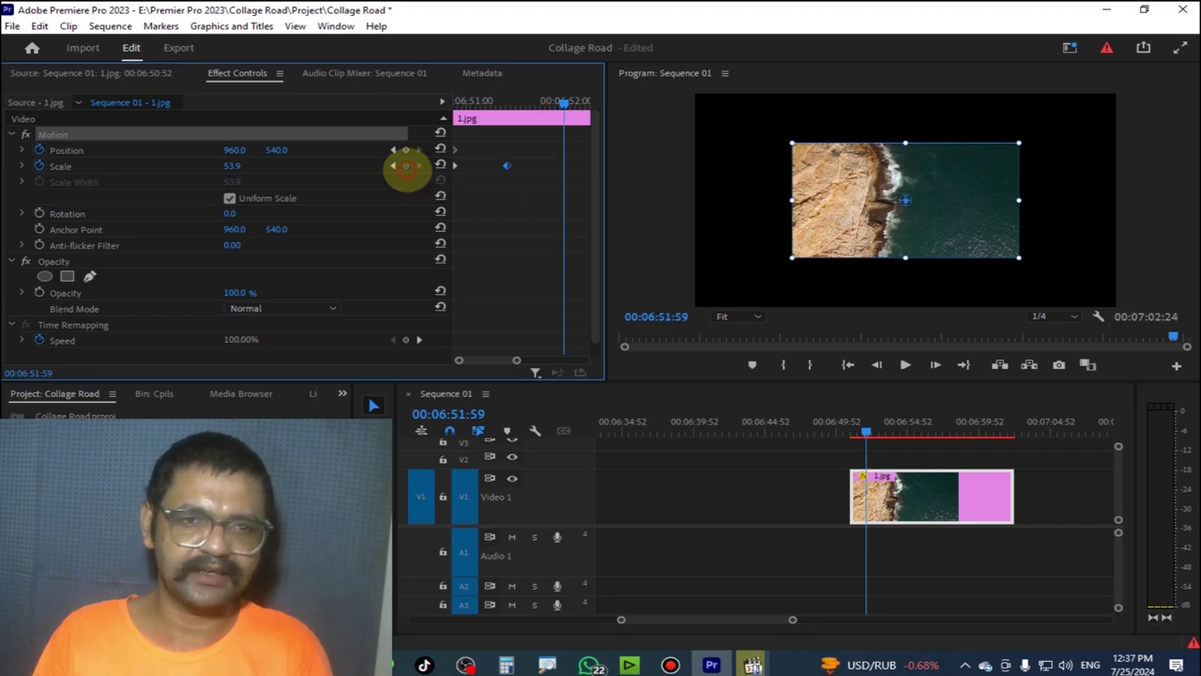
pyautogui.click(405, 166)
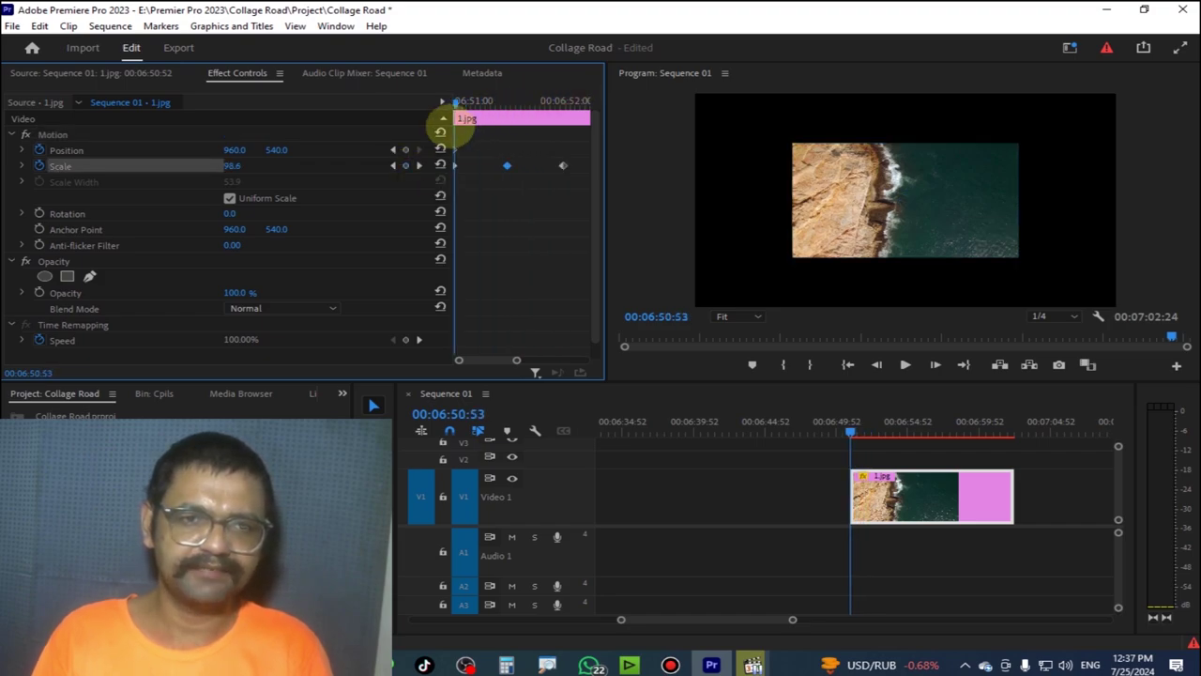
pyautogui.moveTo(562, 100)
pyautogui.mouseDown()
pyautogui.moveTo(535, 138)
pyautogui.moveTo(563, 141)
pyautogui.mouseUp()
# Delete the extra Scale keyframe and add a Position keyframe at 960, 540
pyautogui.click(905, 222)
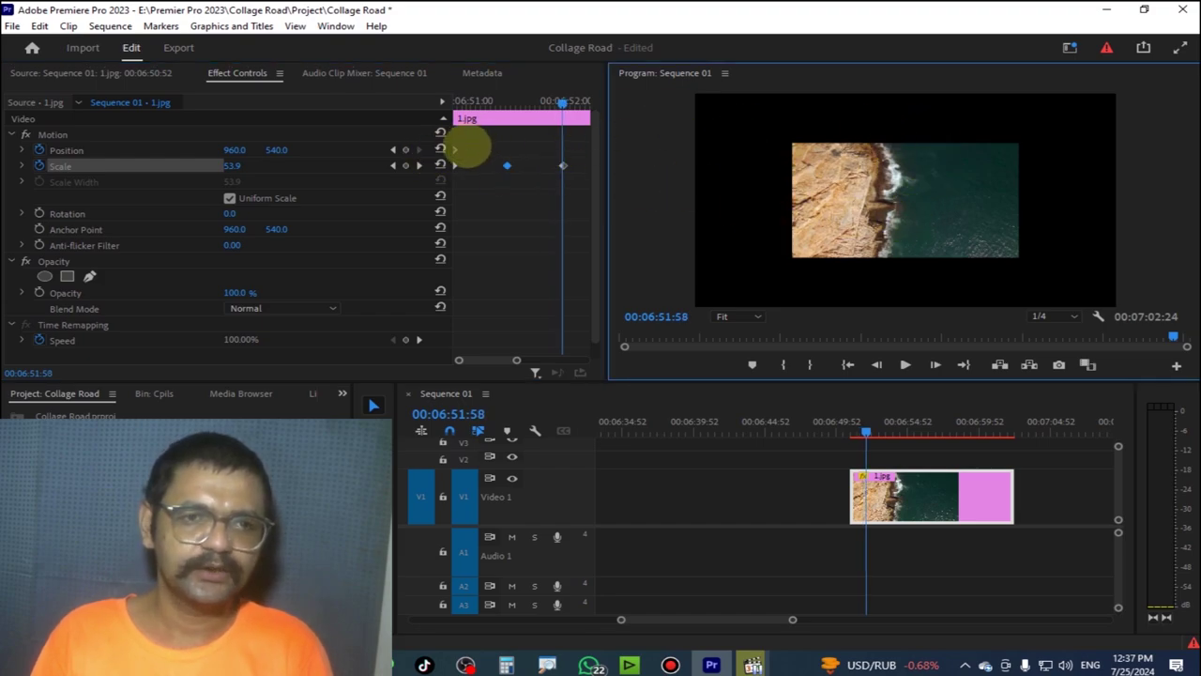
pyautogui.click(466, 141)
pyautogui.press('Delete')
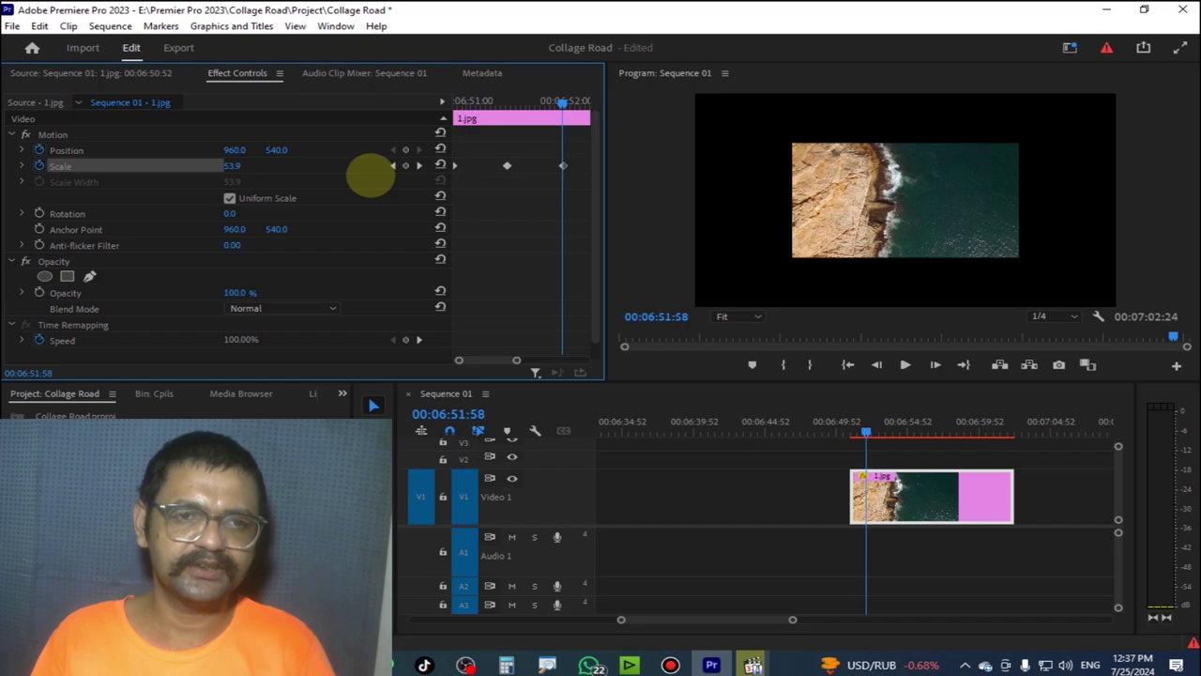
pyautogui.click(405, 149)
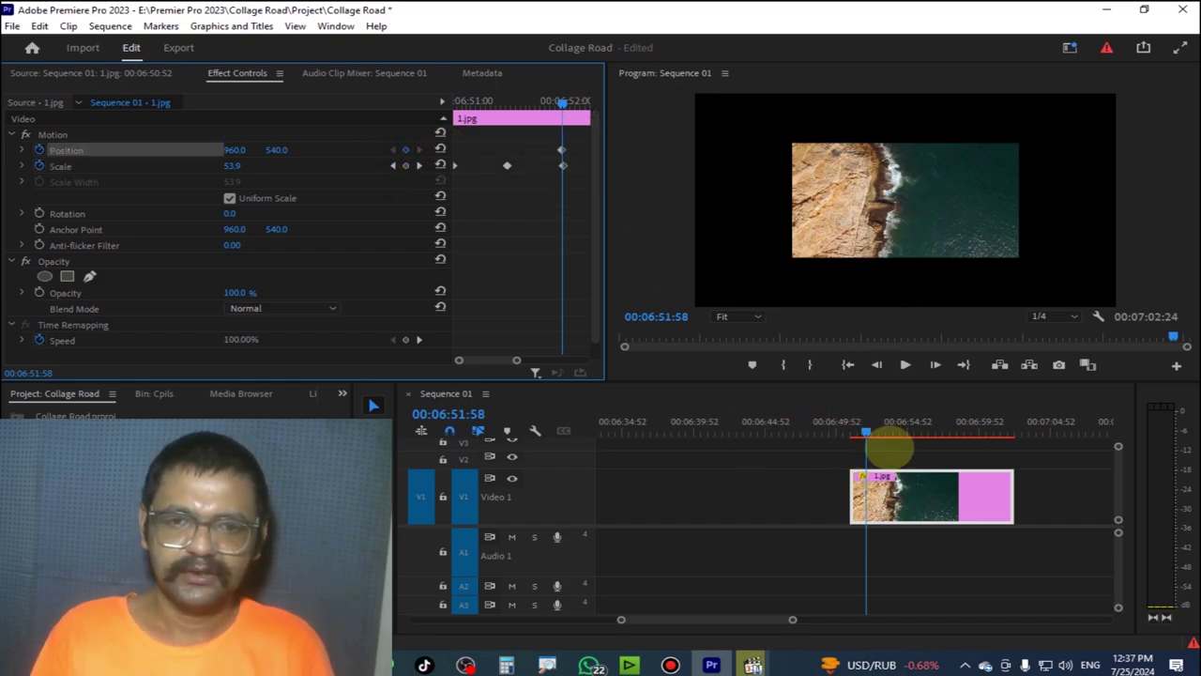
pyautogui.click(869, 430)
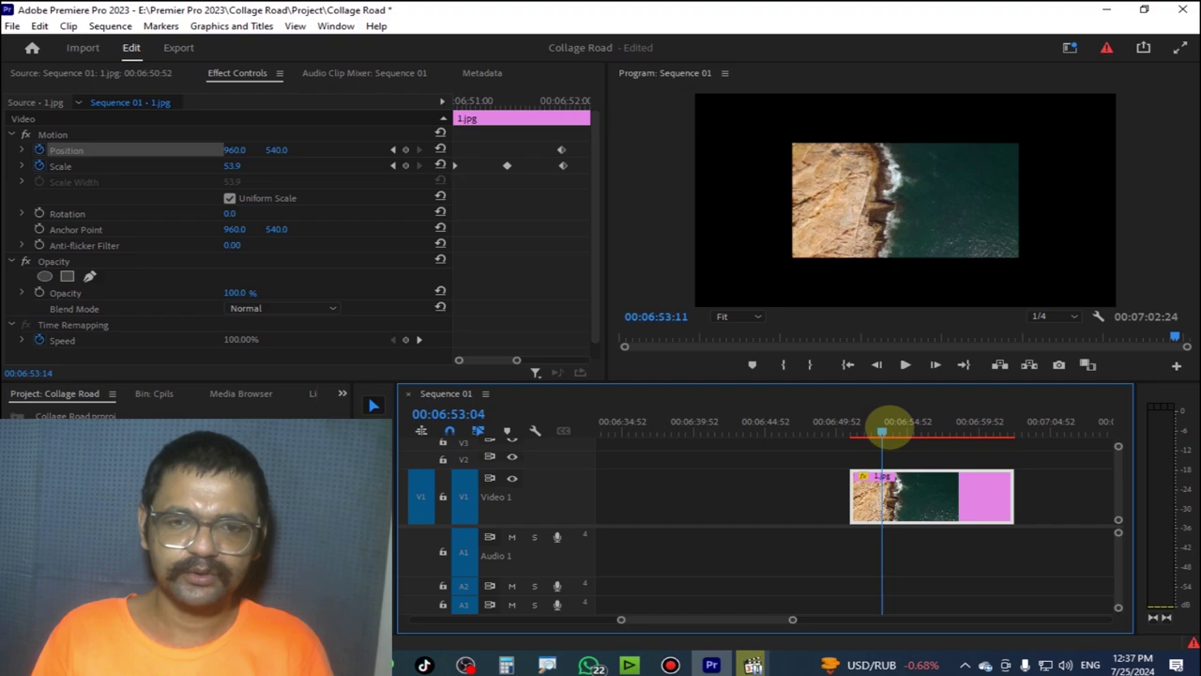
# At 06:54:00, raise the cliff image to Position 952.4, 280.1 and preview the motion
pyautogui.moveTo(882, 429); pyautogui.dragTo(894, 430)
pyautogui.click(903, 200)
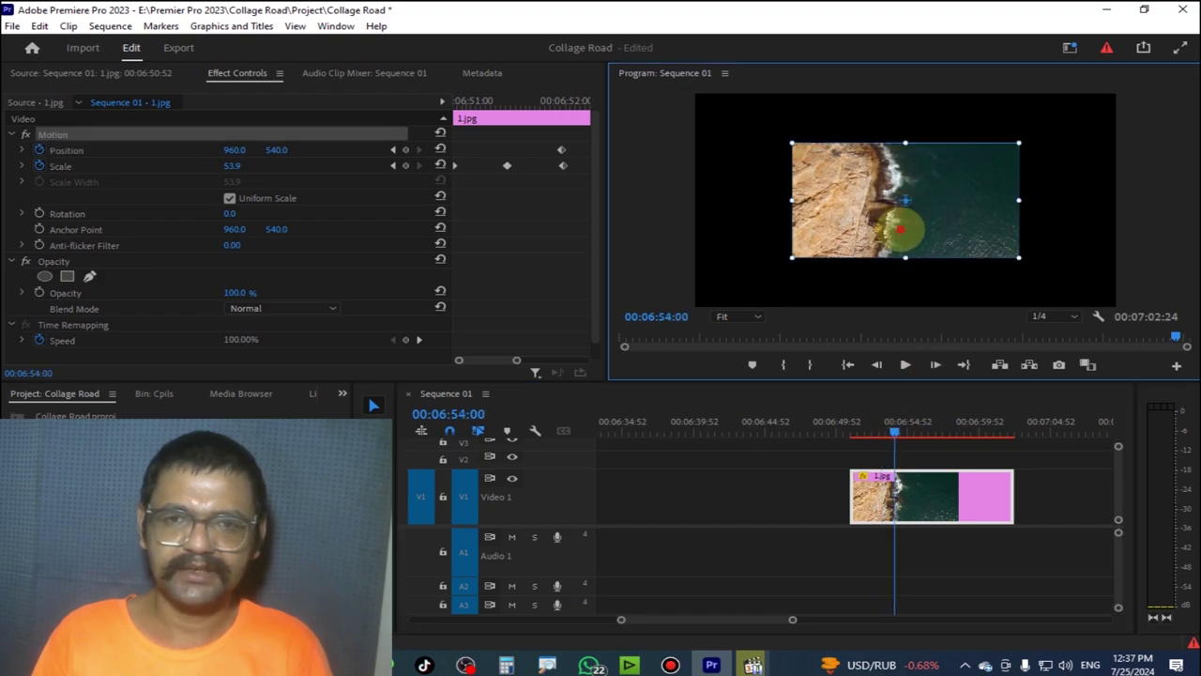
pyautogui.moveTo(901, 229); pyautogui.dragTo(899, 174)
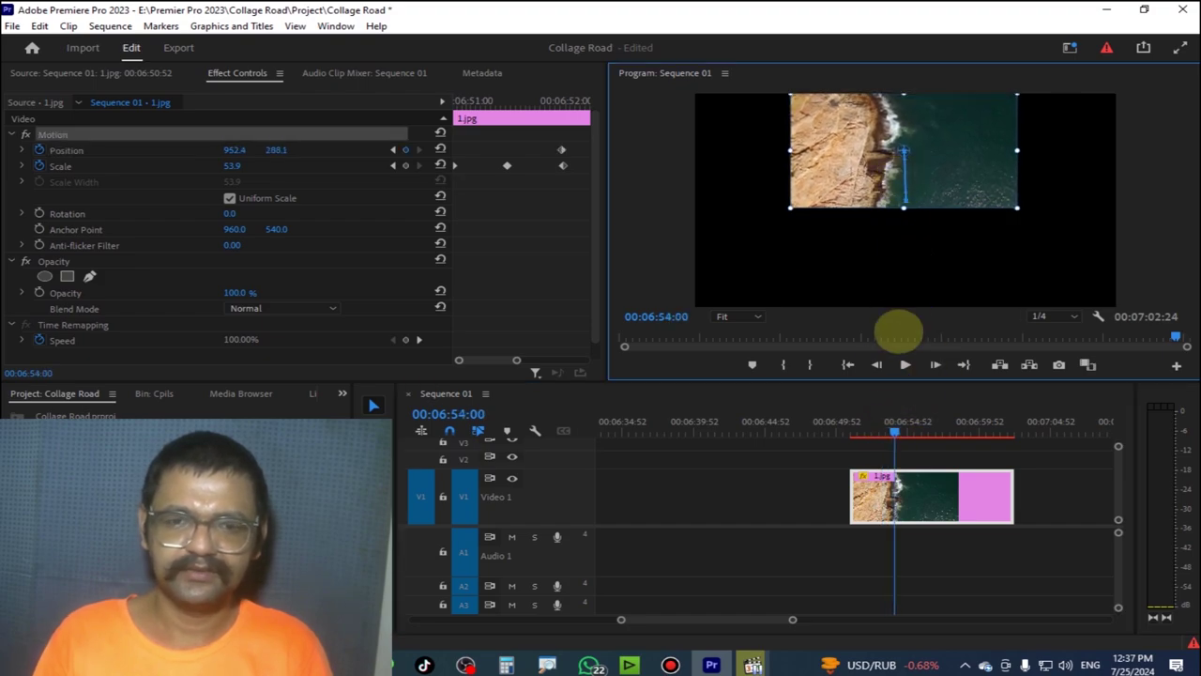
pyautogui.moveTo(892, 429); pyautogui.dragTo(850, 434)
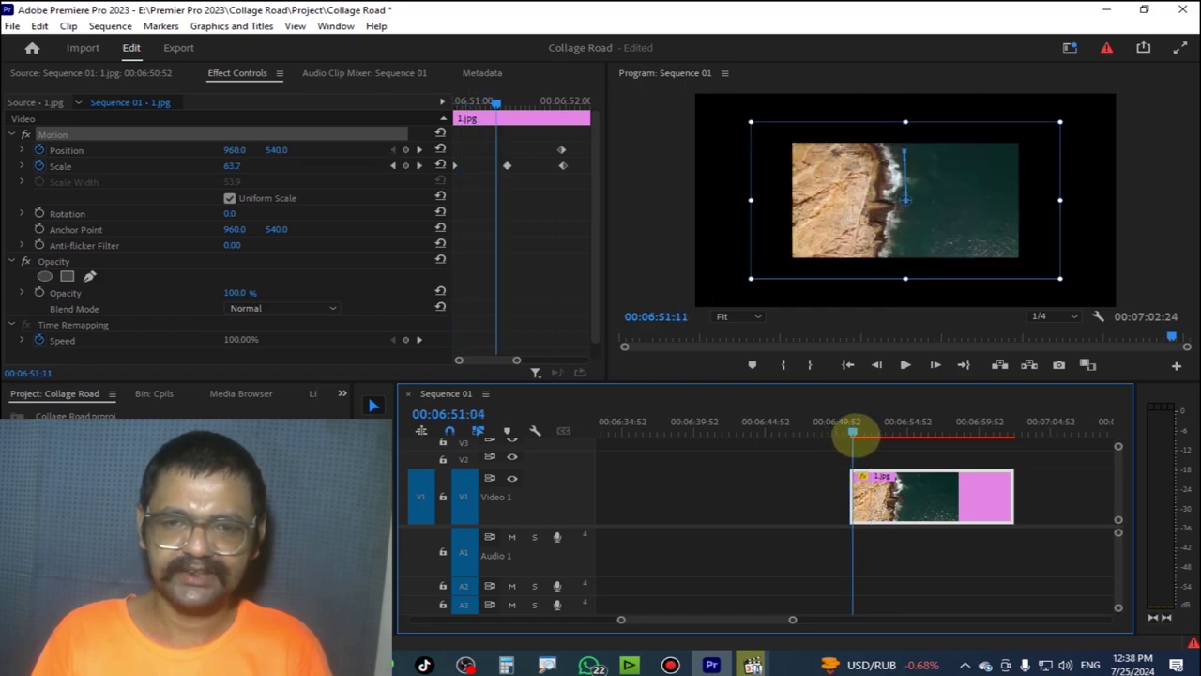
pyautogui.moveTo(850, 435); pyautogui.dragTo(856, 434)
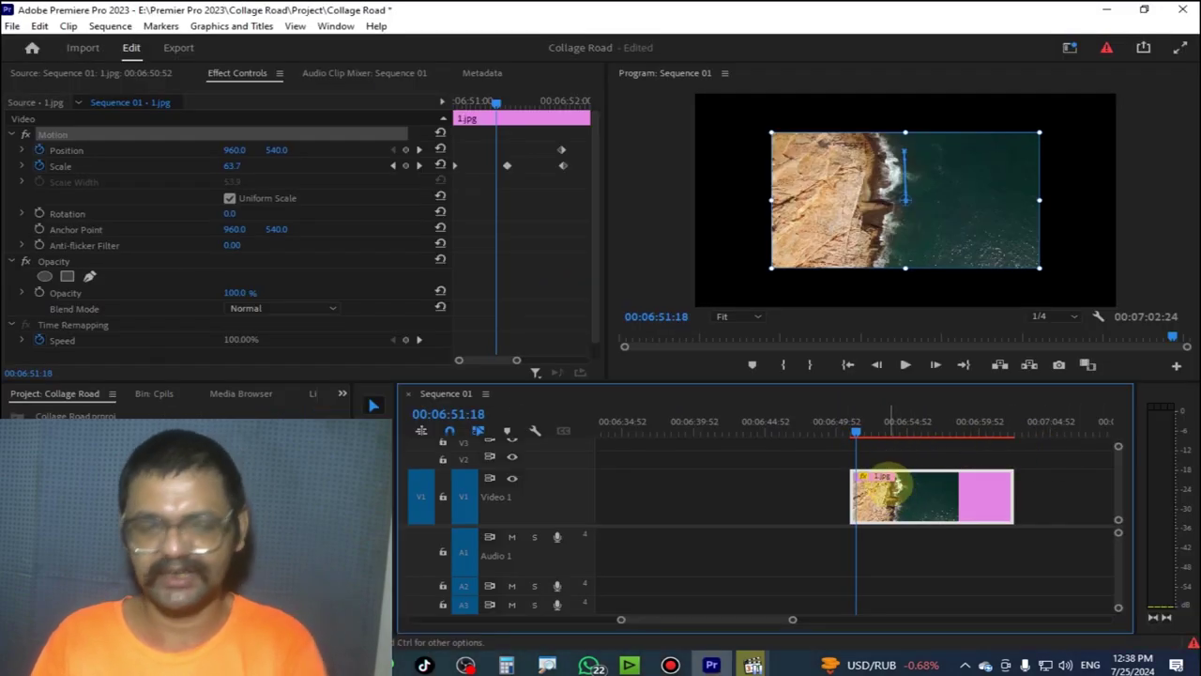
# Mark an In/Out range on the timeline spanning the cliff clip
pyautogui.click(870, 434)
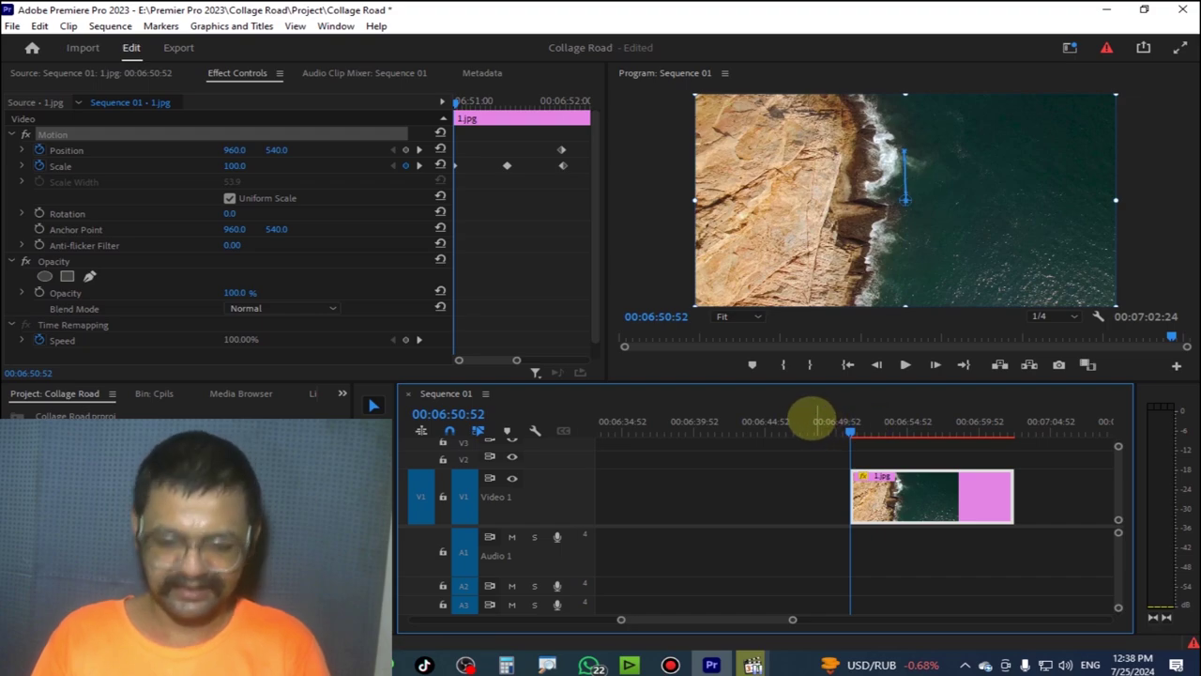
pyautogui.click(813, 420)
pyautogui.click(1019, 421)
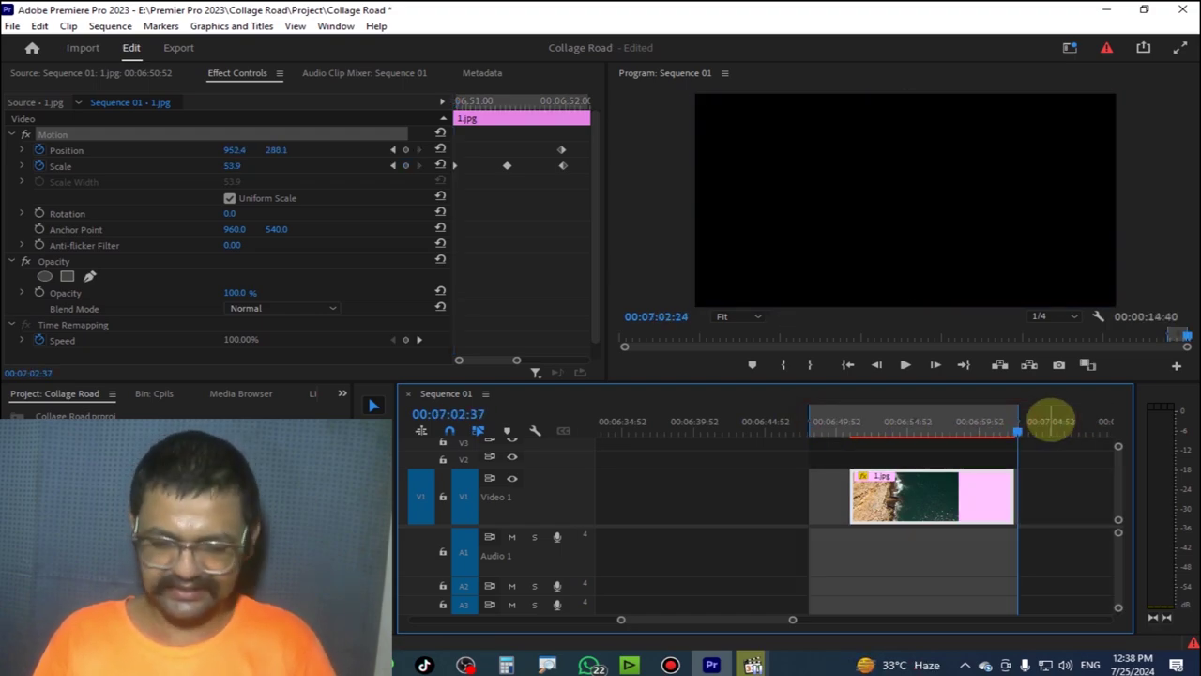
# Render video previews for the marked In-to-Out range containing the cliff clip
pyautogui.press('Return')
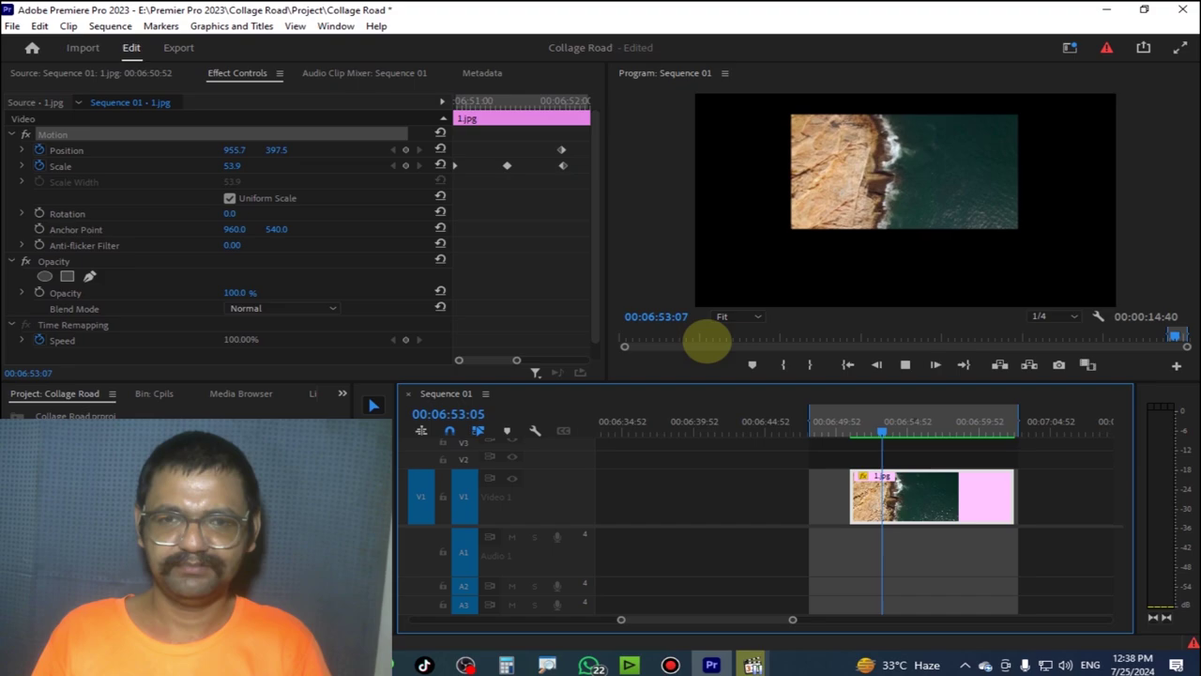
pyautogui.click(849, 427)
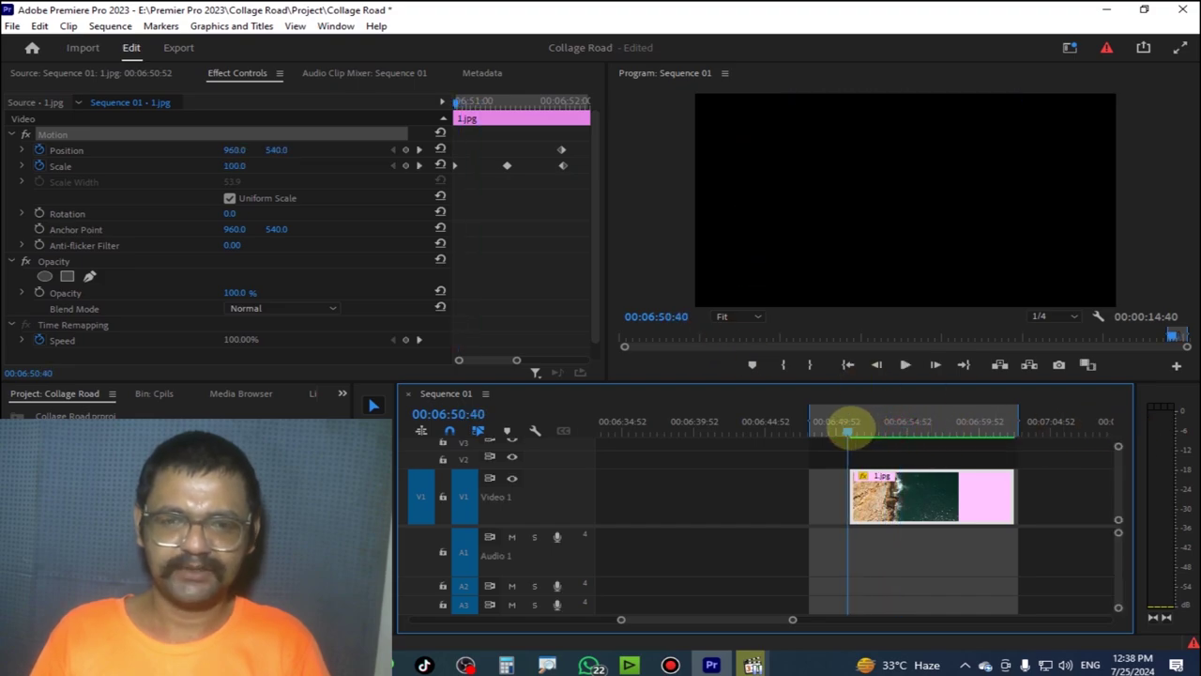
pyautogui.moveTo(849, 427)
pyautogui.mouseDown()
pyautogui.moveTo(858, 433)
pyautogui.moveTo(840, 438)
pyautogui.moveTo(856, 434)
pyautogui.mouseUp()
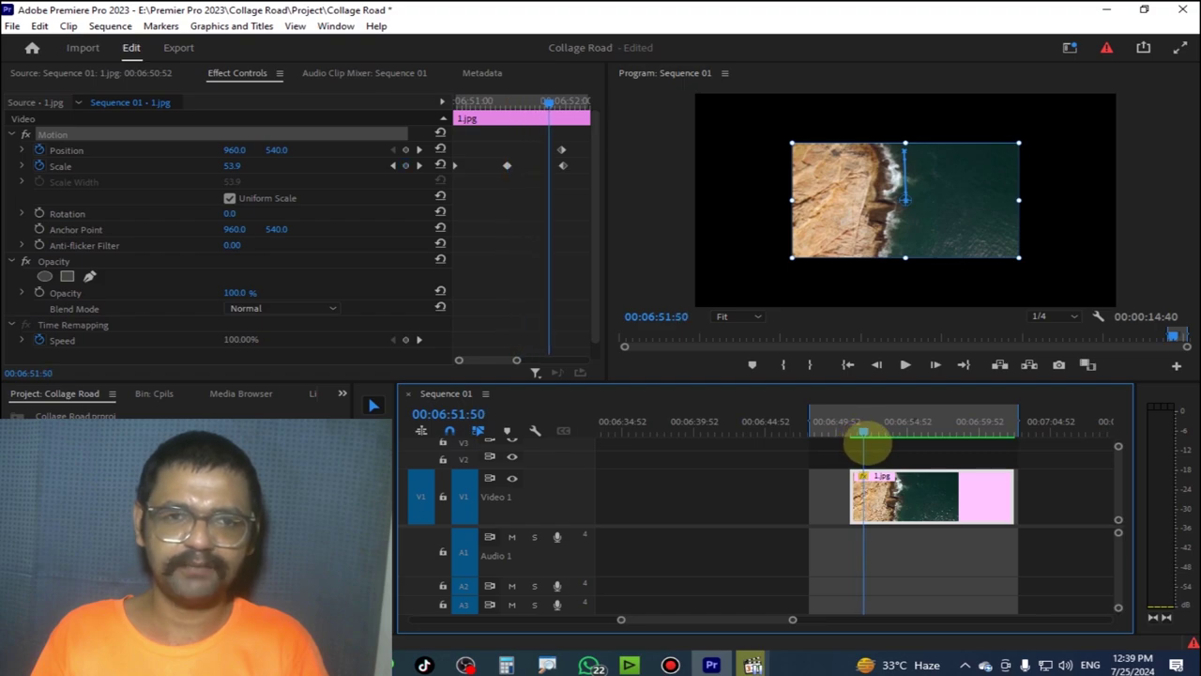
pyautogui.moveTo(864, 434); pyautogui.dragTo(888, 437)
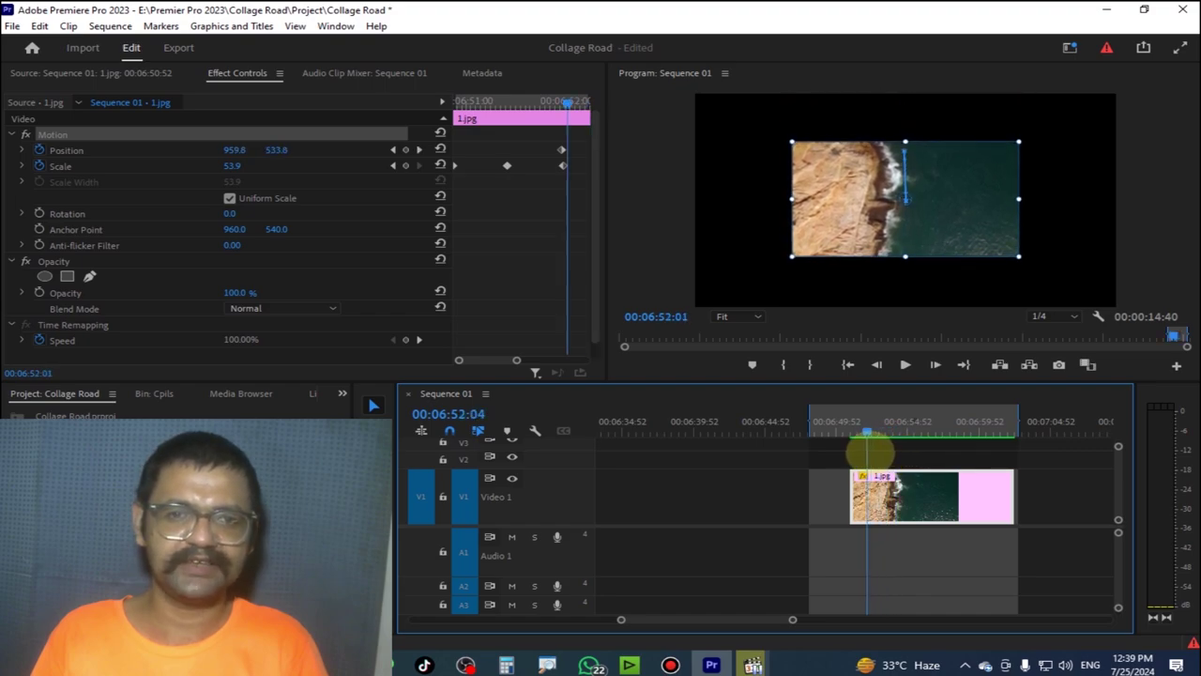
pyautogui.moveTo(888, 437)
pyautogui.mouseDown()
pyautogui.moveTo(865, 436)
pyautogui.moveTo(925, 448)
pyautogui.mouseUp()
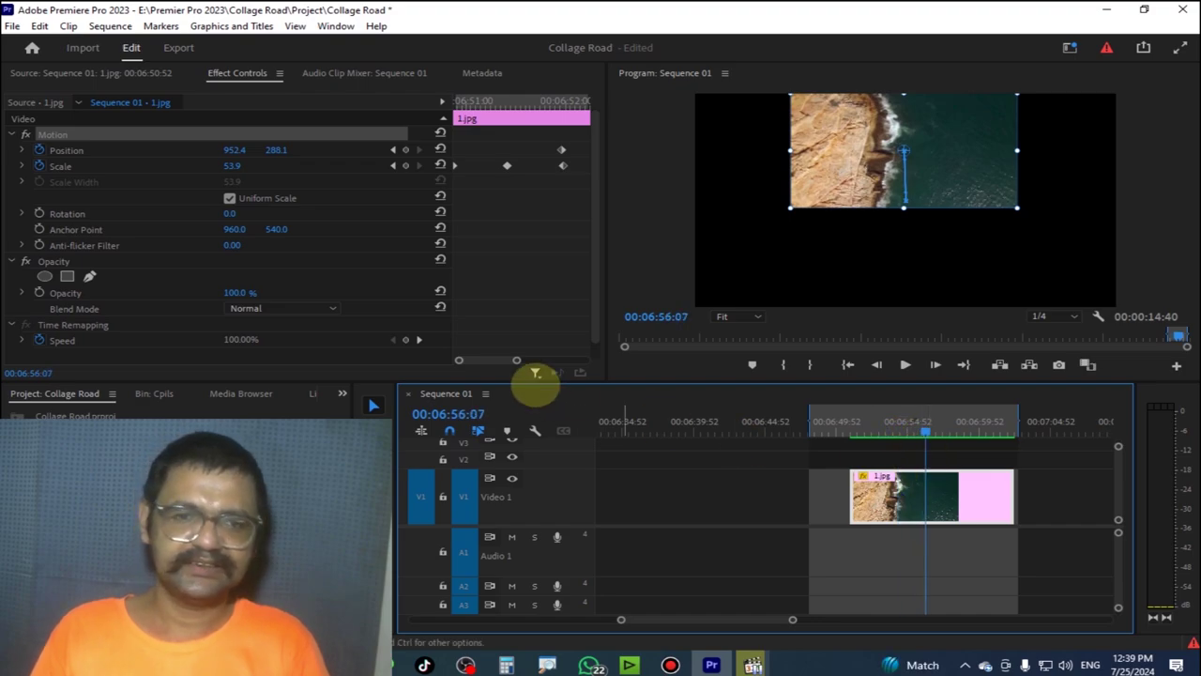
# Add a Position keyframe on the cliff clip, then move toward its end
pyautogui.moveTo(516, 360); pyautogui.dragTo(572, 359)
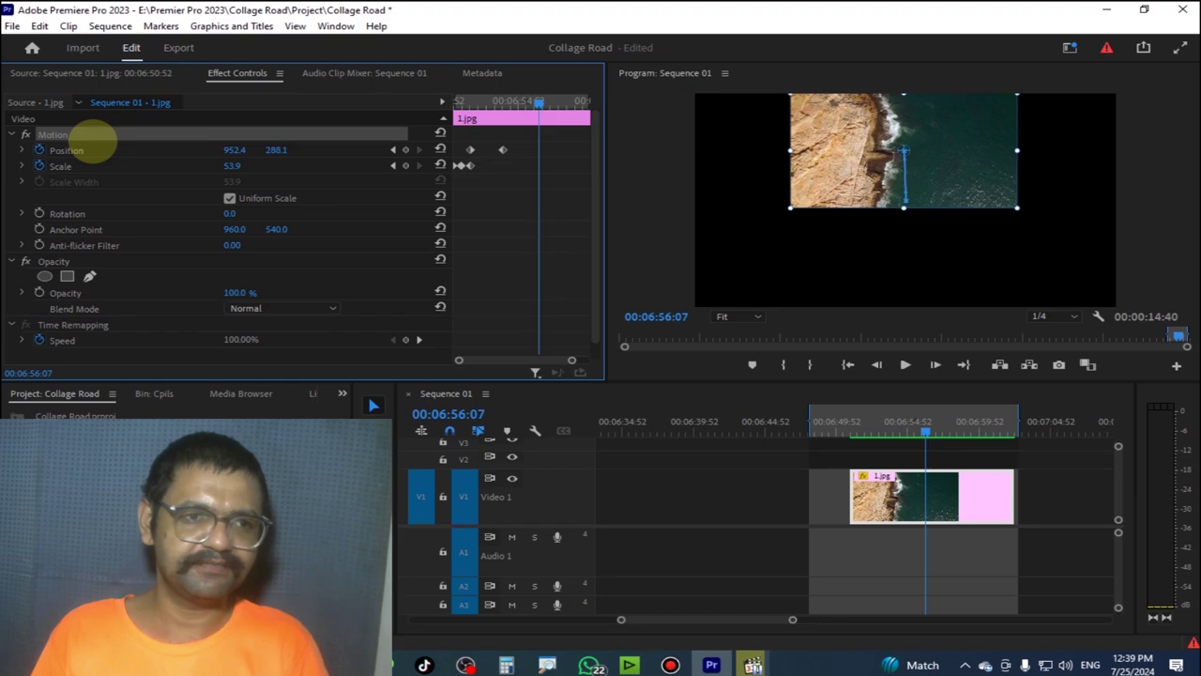
pyautogui.click(405, 149)
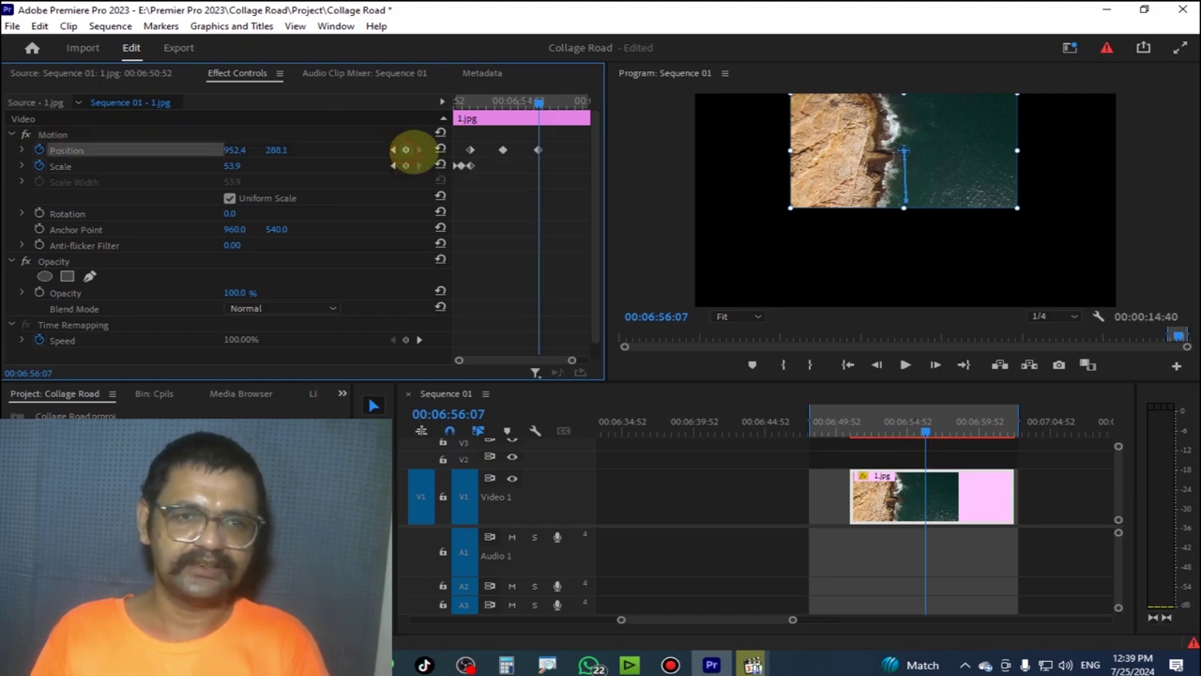
pyautogui.moveTo(924, 430)
pyautogui.mouseDown()
pyautogui.moveTo(891, 430)
pyautogui.moveTo(958, 430)
pyautogui.mouseUp()
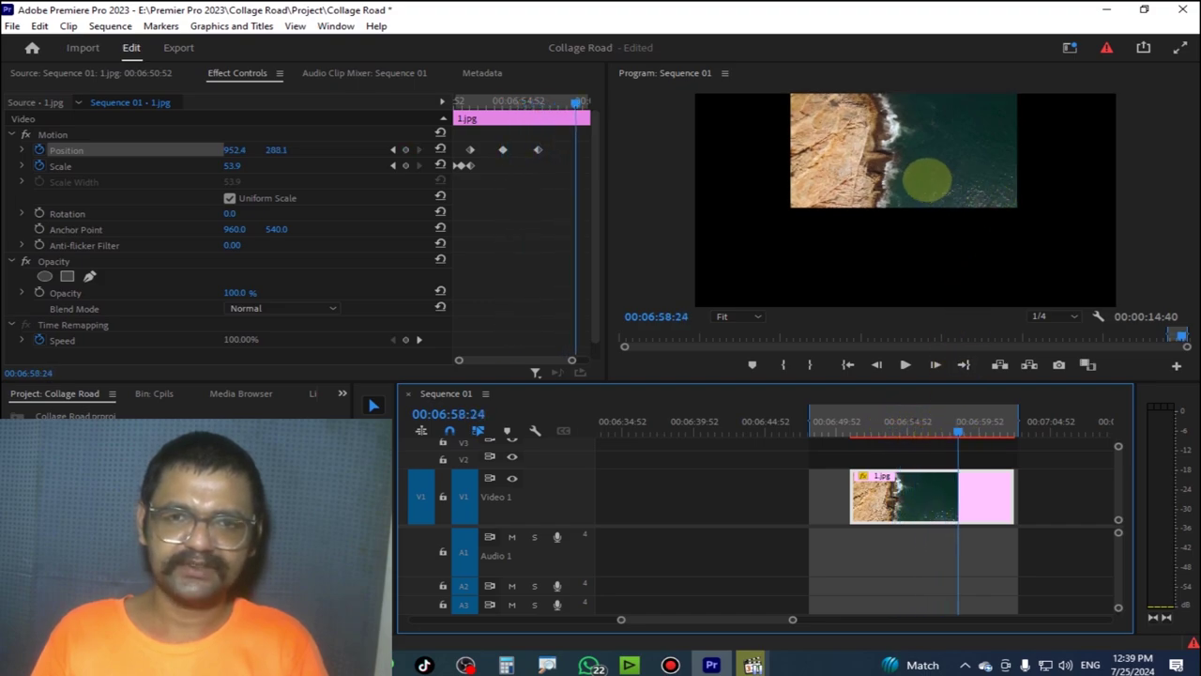
pyautogui.moveTo(576, 101)
pyautogui.mouseDown()
pyautogui.moveTo(537, 103)
pyautogui.moveTo(563, 103)
pyautogui.moveTo(586, 137)
pyautogui.mouseUp()
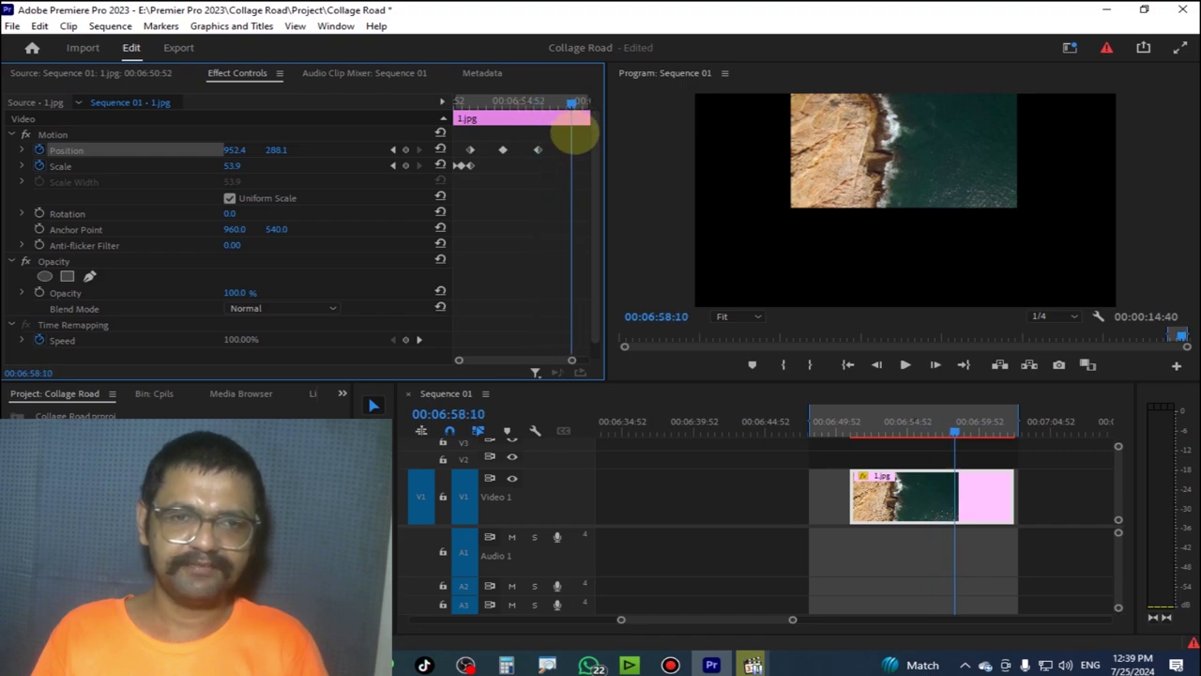
# Lower the image back near centre to Position 956.2, 515.7 at 06:58:52
pyautogui.click(892, 174)
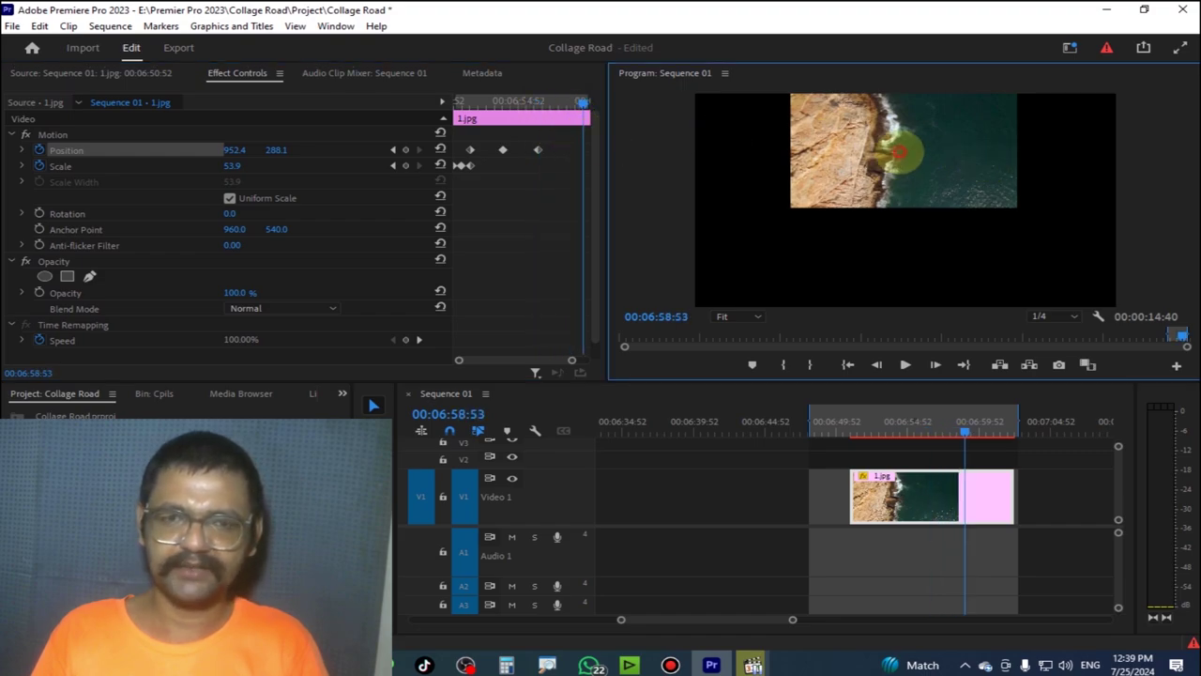
pyautogui.moveTo(946, 190); pyautogui.dragTo(948, 230)
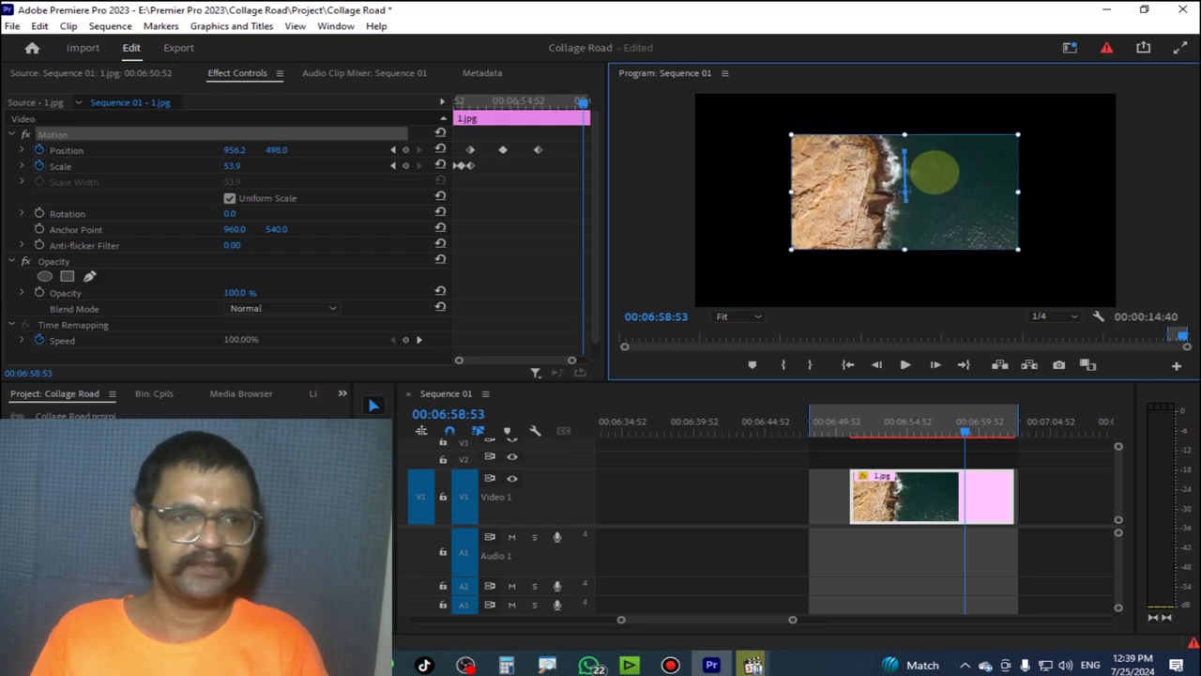
pyautogui.moveTo(938, 197); pyautogui.dragTo(938, 201)
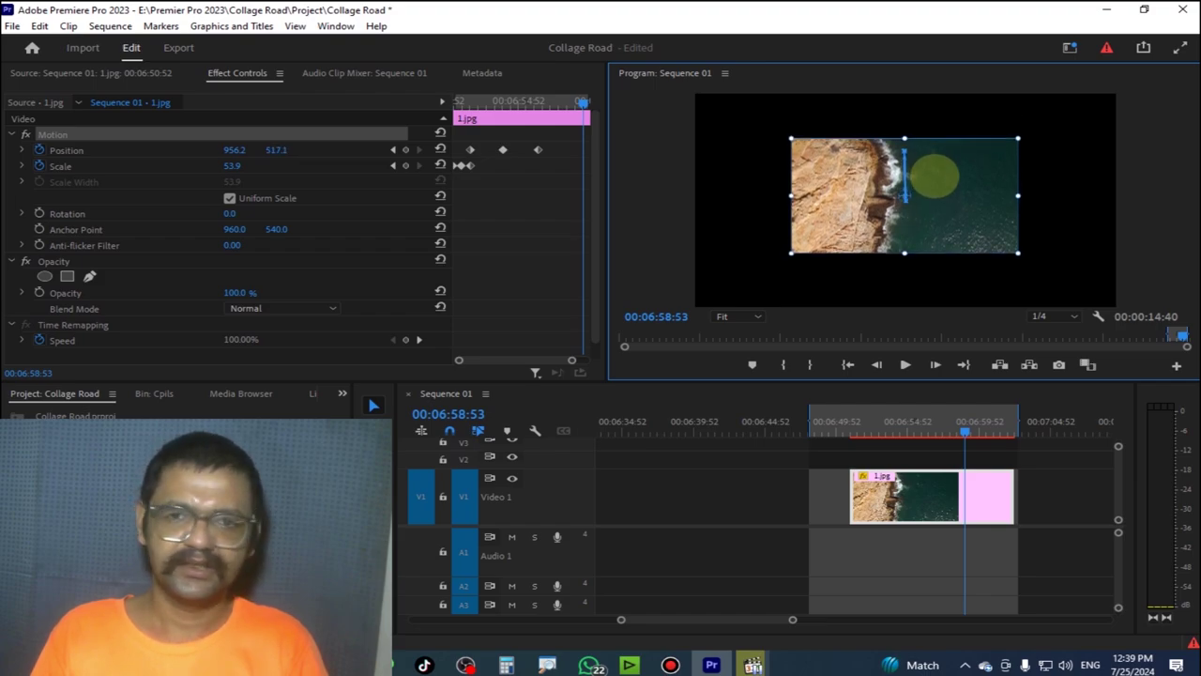
pyautogui.click(971, 422)
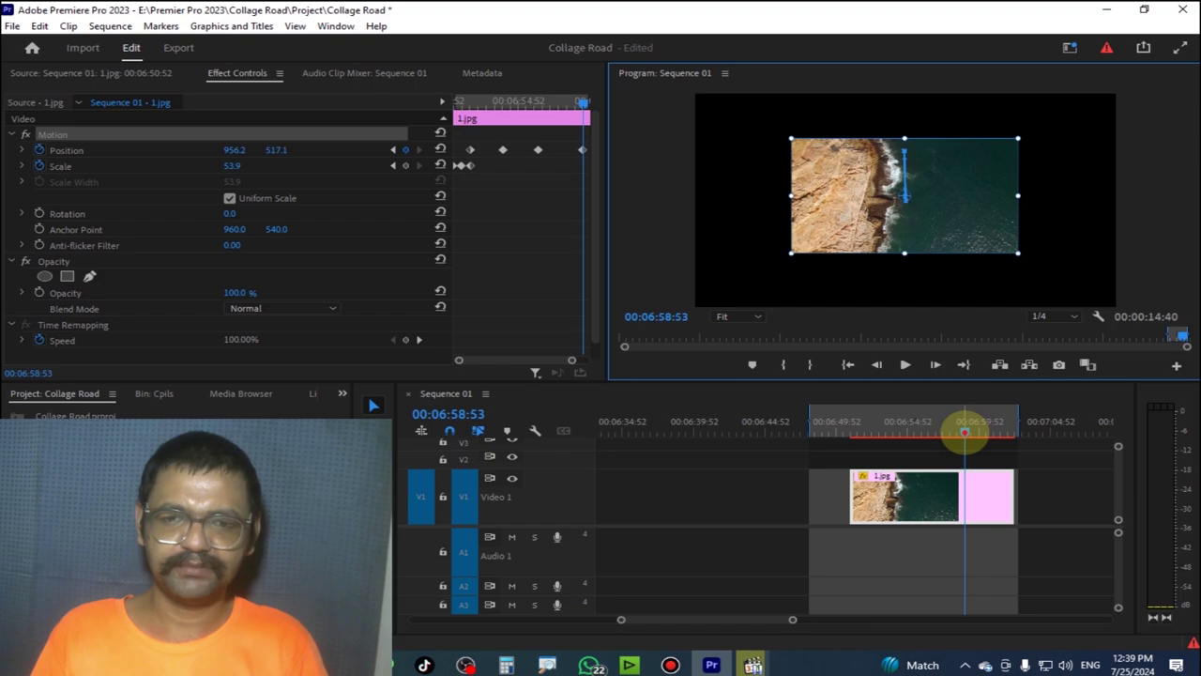
pyautogui.moveTo(966, 432); pyautogui.dragTo(931, 432)
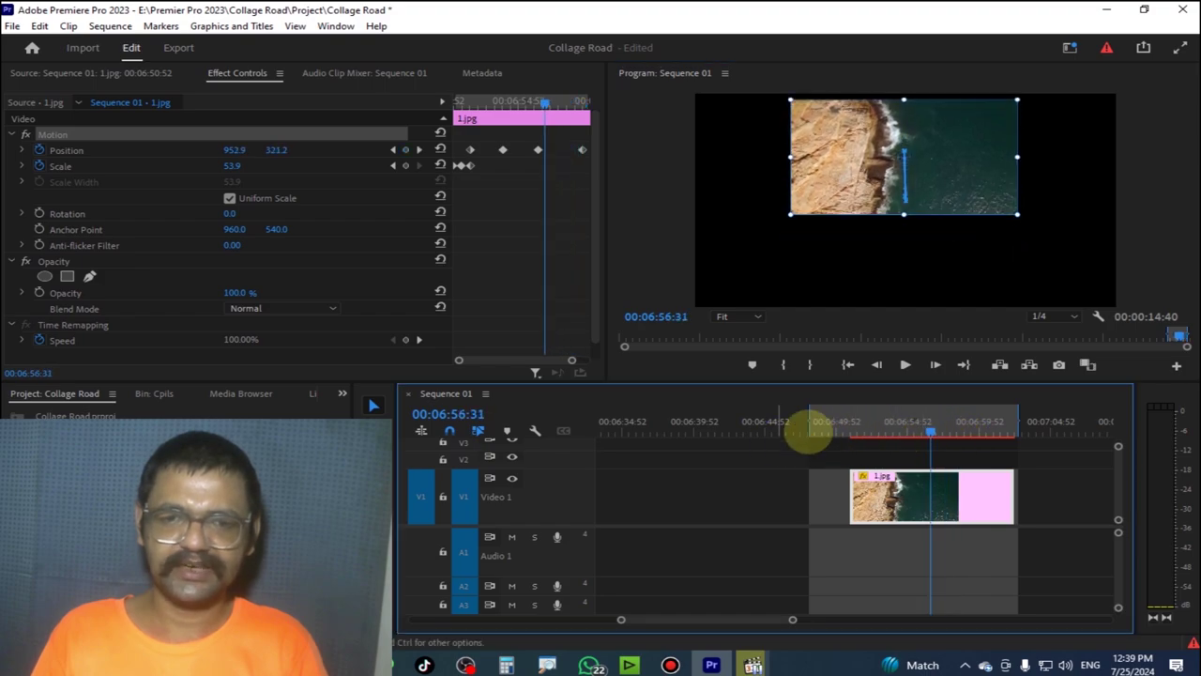
pyautogui.moveTo(928, 432)
pyautogui.mouseDown()
pyautogui.moveTo(983, 440)
pyautogui.moveTo(964, 437)
pyautogui.mouseUp()
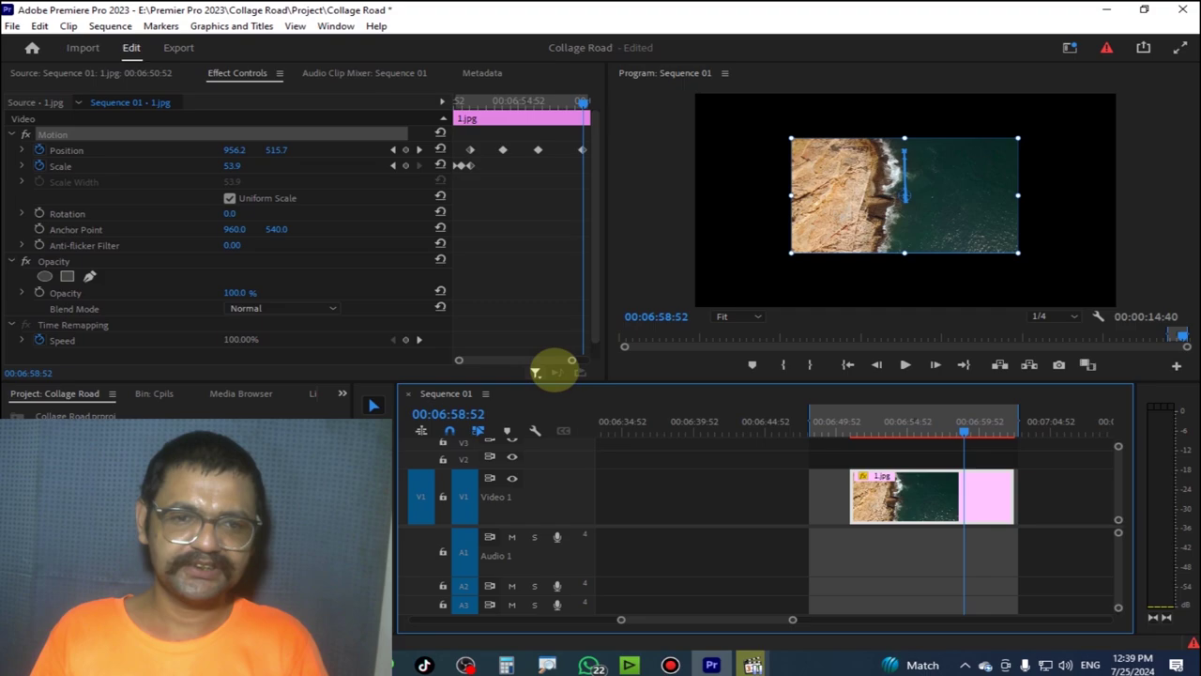
pyautogui.moveTo(571, 359); pyautogui.dragTo(584, 359)
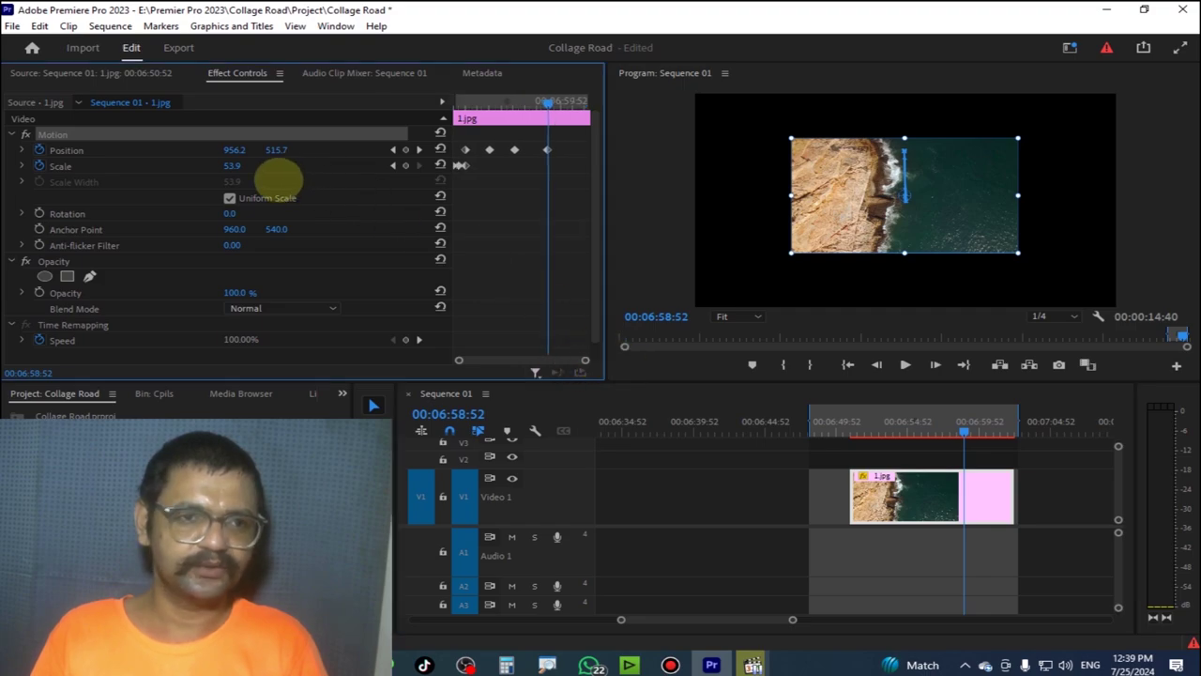
# Add a Scale keyframe and set Scale back to 100 at the clip's end
pyautogui.click(405, 165)
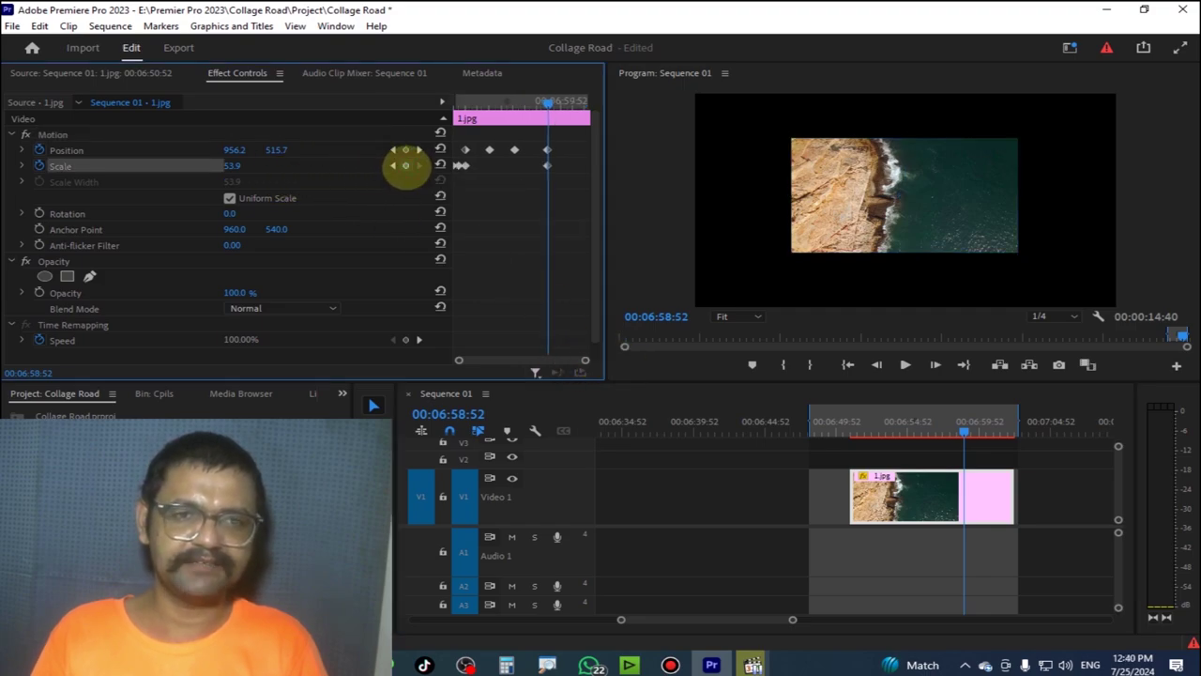
pyautogui.moveTo(965, 429); pyautogui.dragTo(999, 429)
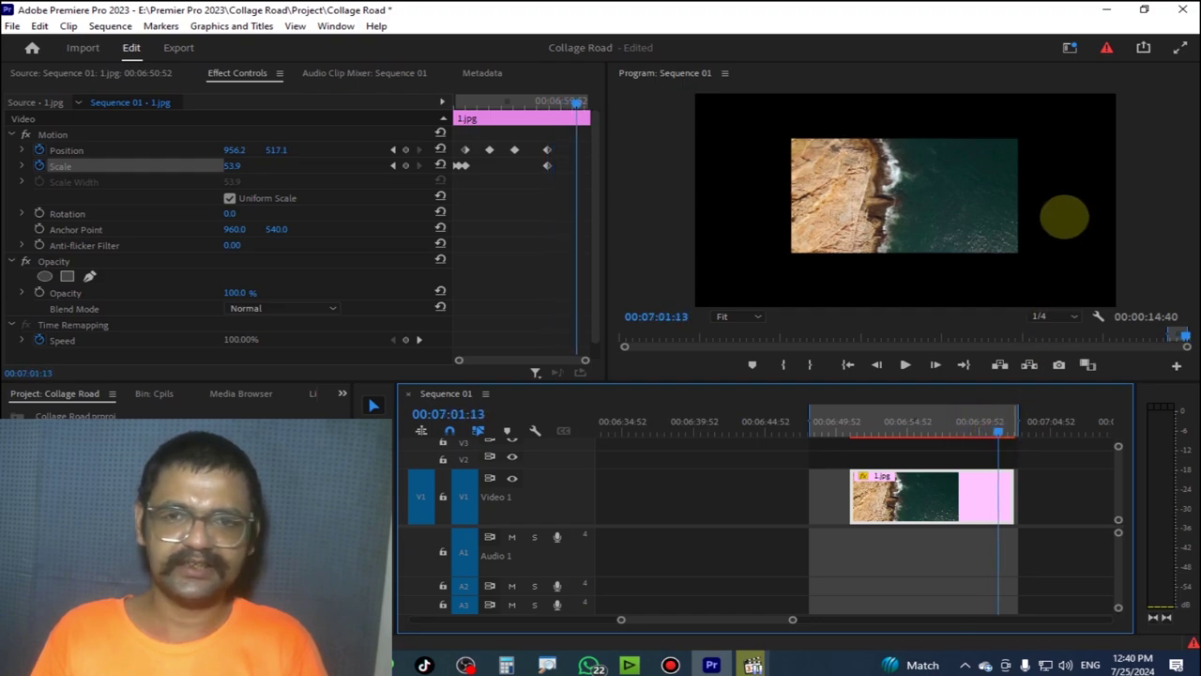
pyautogui.click(990, 190)
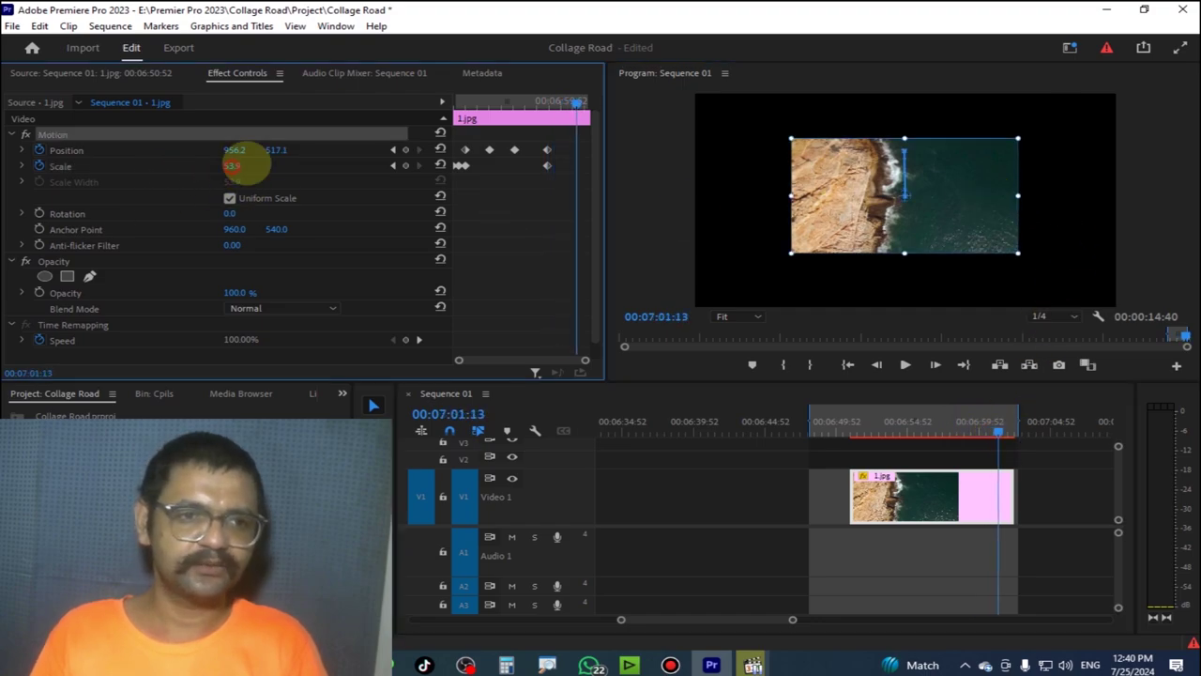
pyautogui.click(233, 166)
pyautogui.write('100')
pyautogui.press('Return')
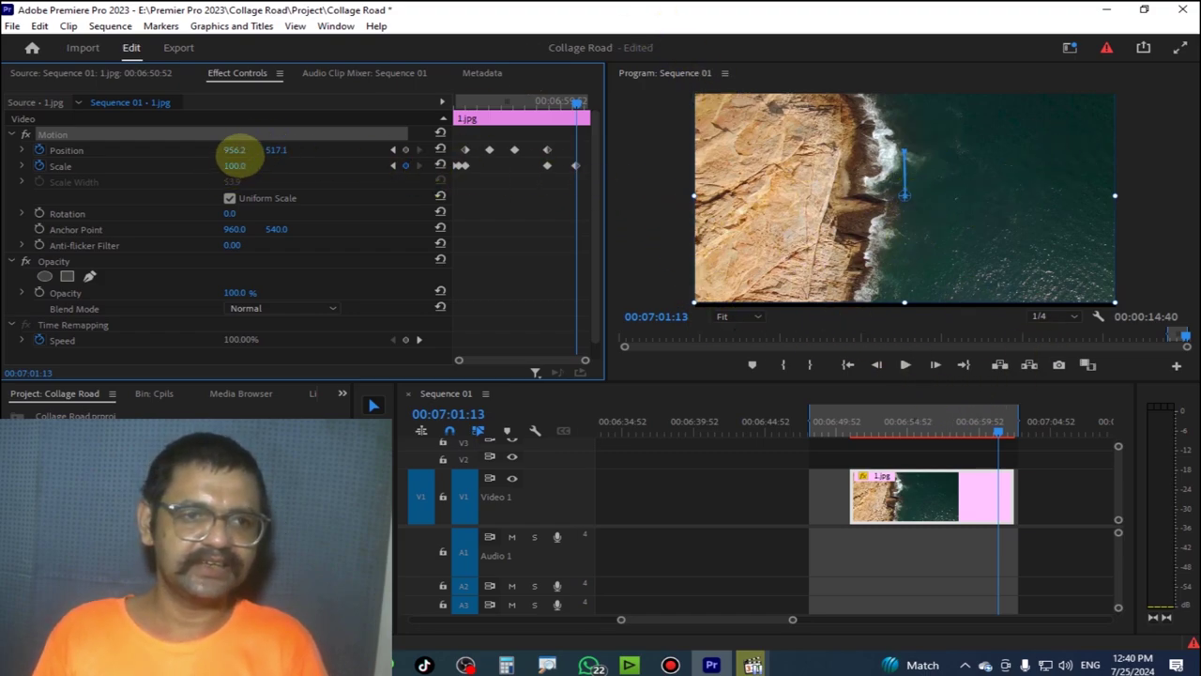
pyautogui.moveTo(574, 101)
pyautogui.mouseDown()
pyautogui.moveTo(548, 101)
pyautogui.moveTo(576, 102)
pyautogui.mouseUp()
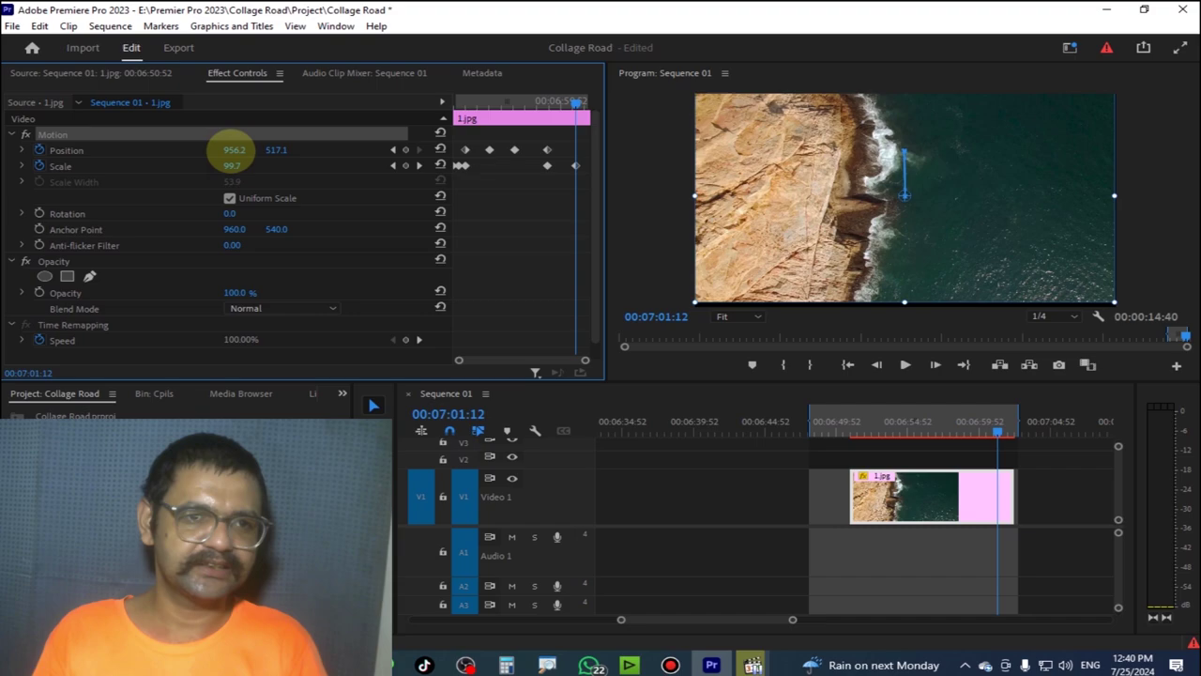
# Set Position to 960, 540, review, then reset Motion to clear all keyframes
pyautogui.click(234, 150)
pyautogui.write('9')
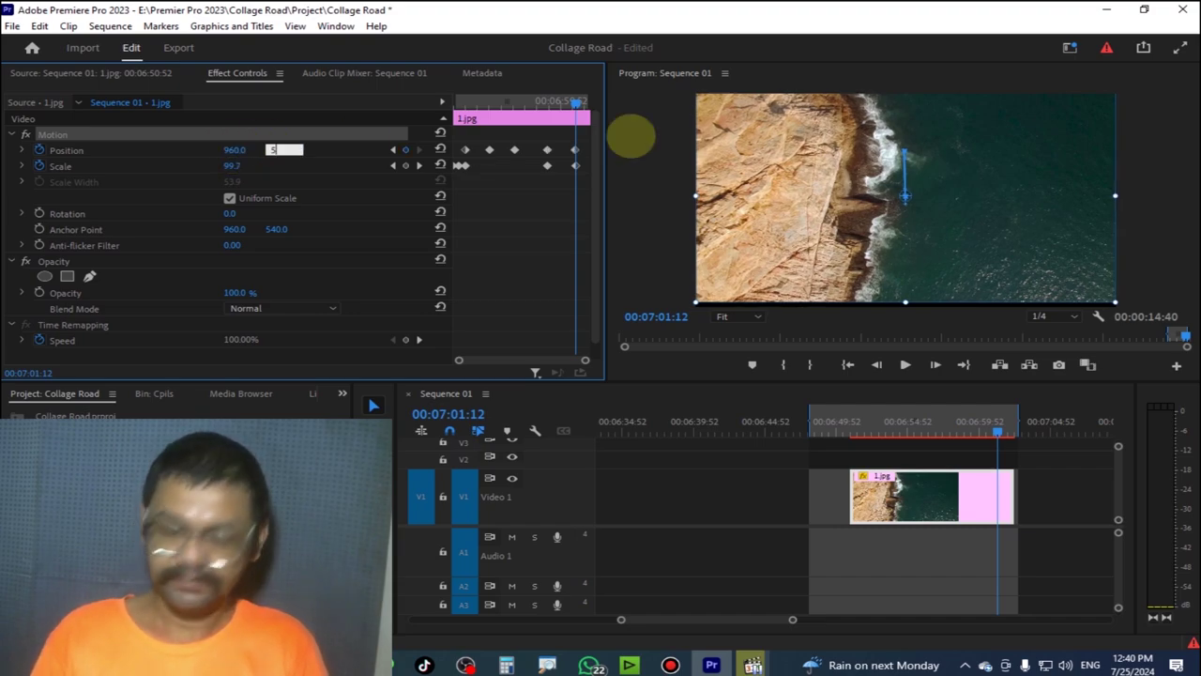
pyautogui.write('40')
pyautogui.click(630, 136)
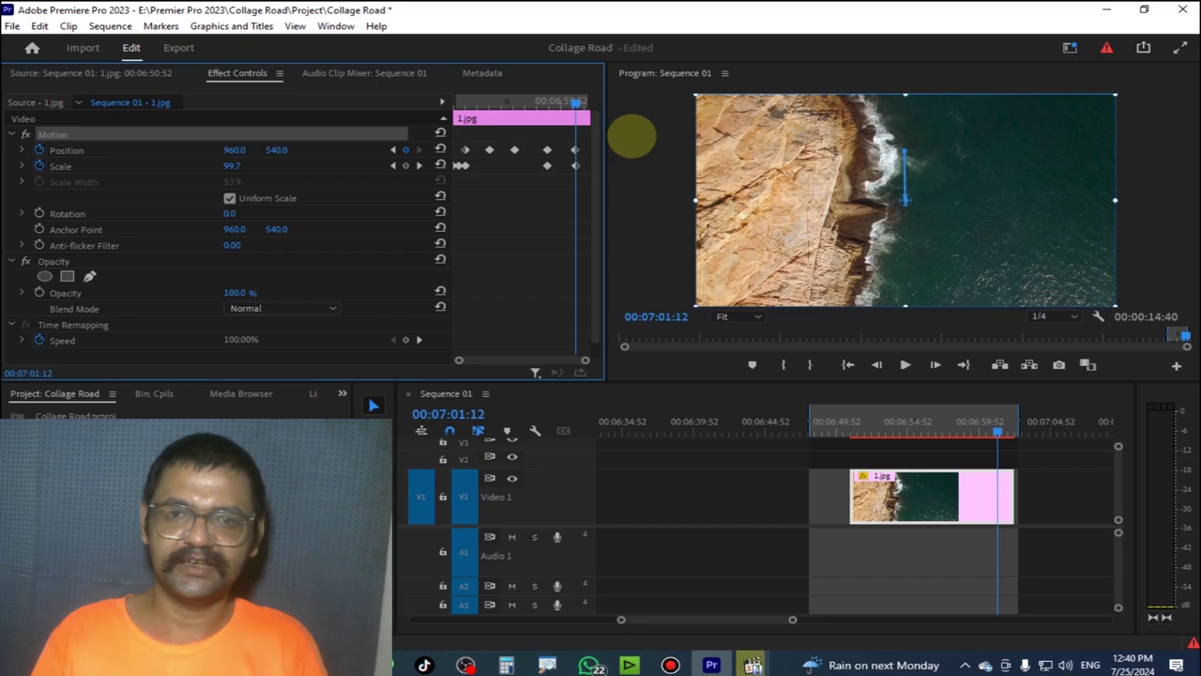
pyautogui.moveTo(995, 431); pyautogui.dragTo(870, 434)
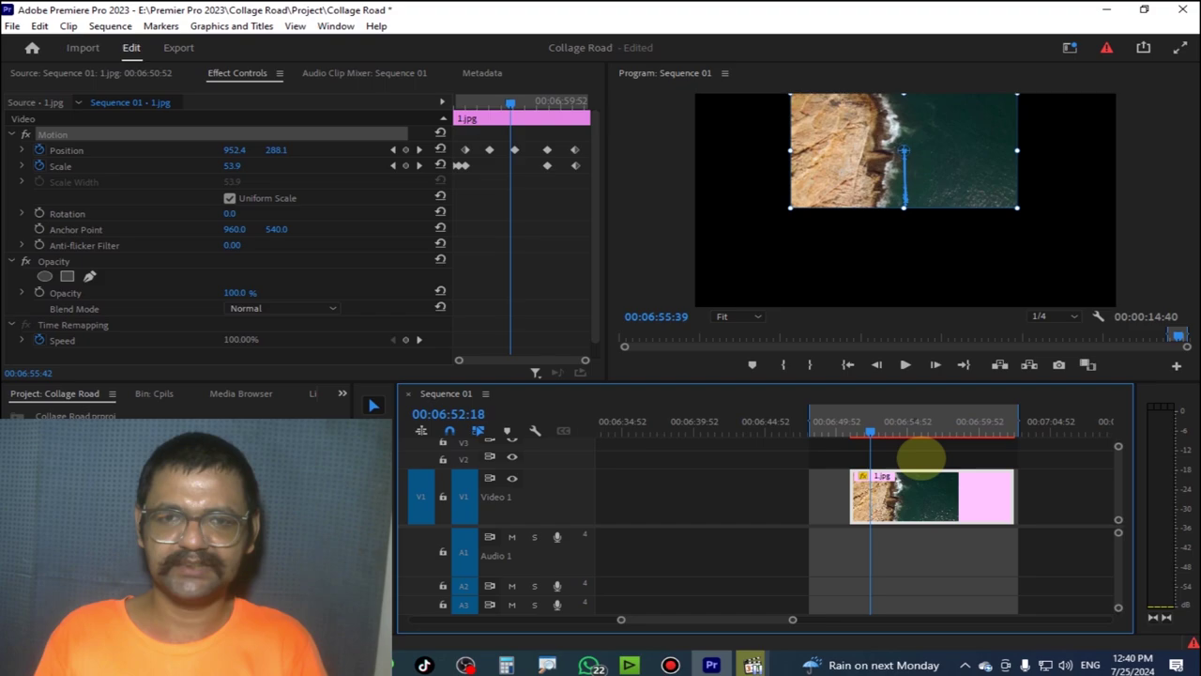
pyautogui.moveTo(901, 450); pyautogui.dragTo(927, 433)
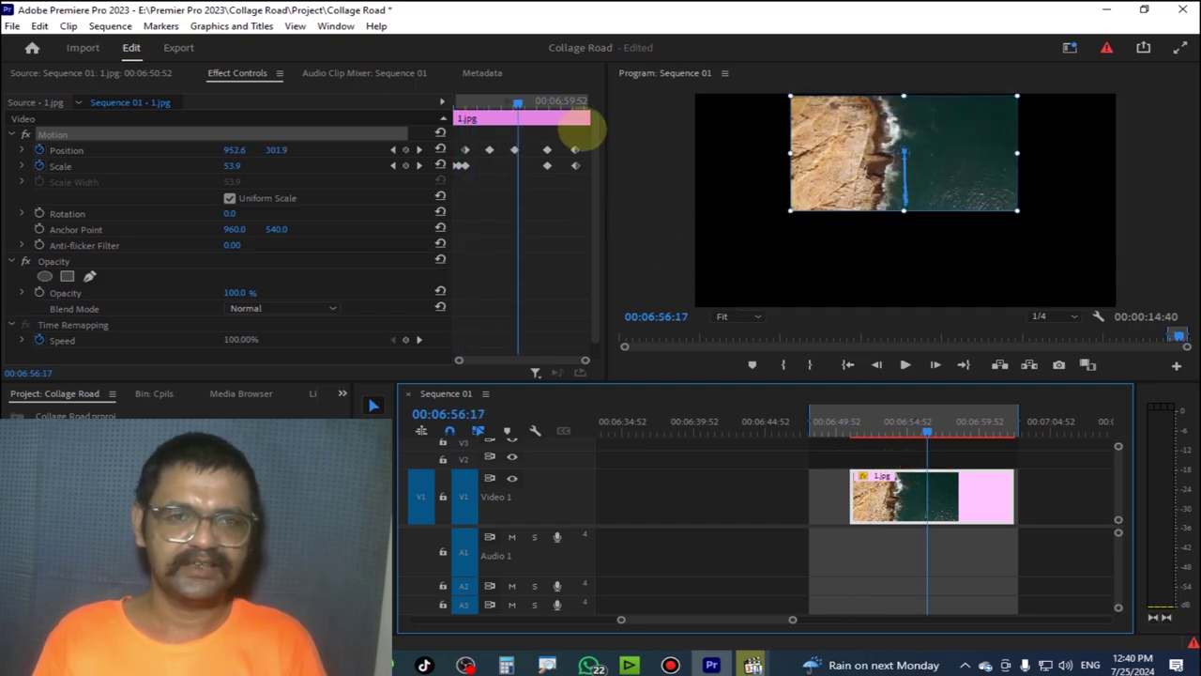
pyautogui.click(440, 134)
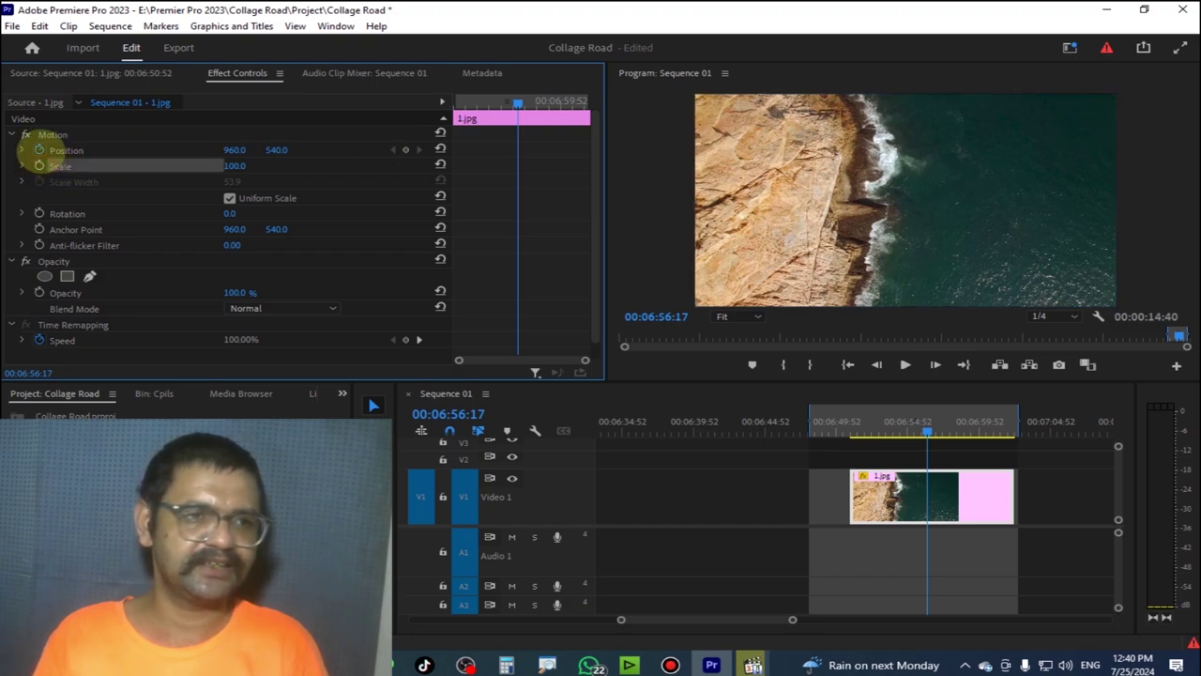
# Shrink the image to Scale 36.4, leave Rotation at 0°, and return to 00:06:50:52
pyautogui.click(1039, 167)
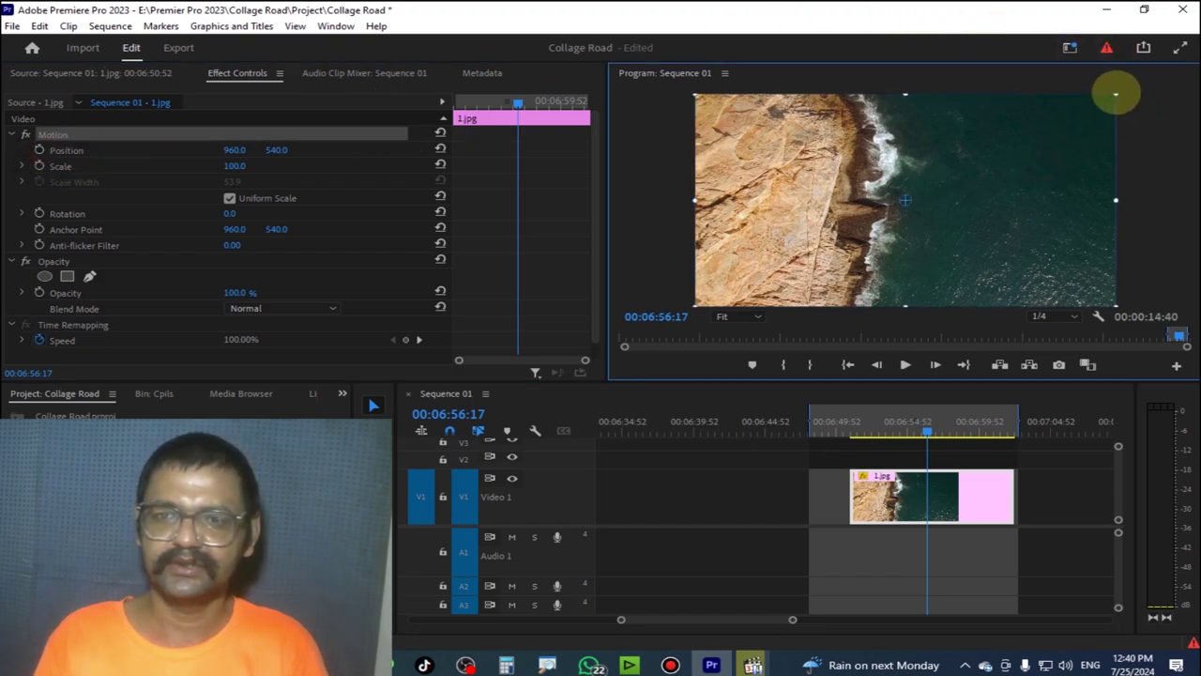
pyautogui.moveTo(1116, 94); pyautogui.dragTo(1013, 160)
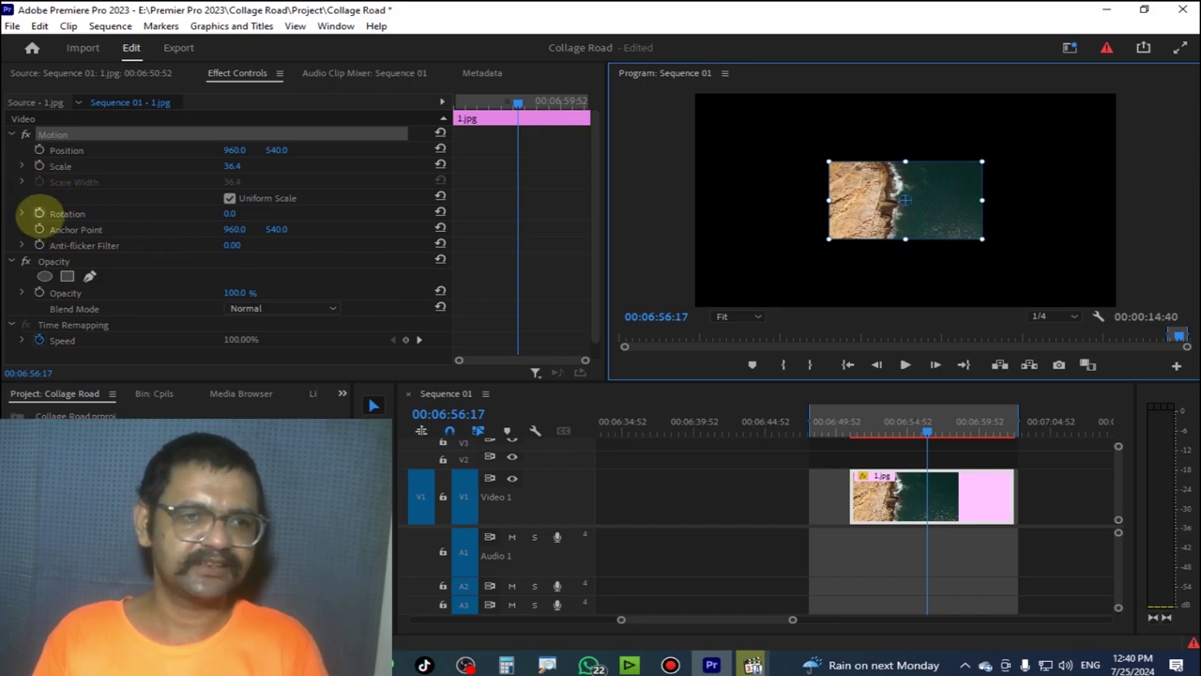
pyautogui.click(21, 214)
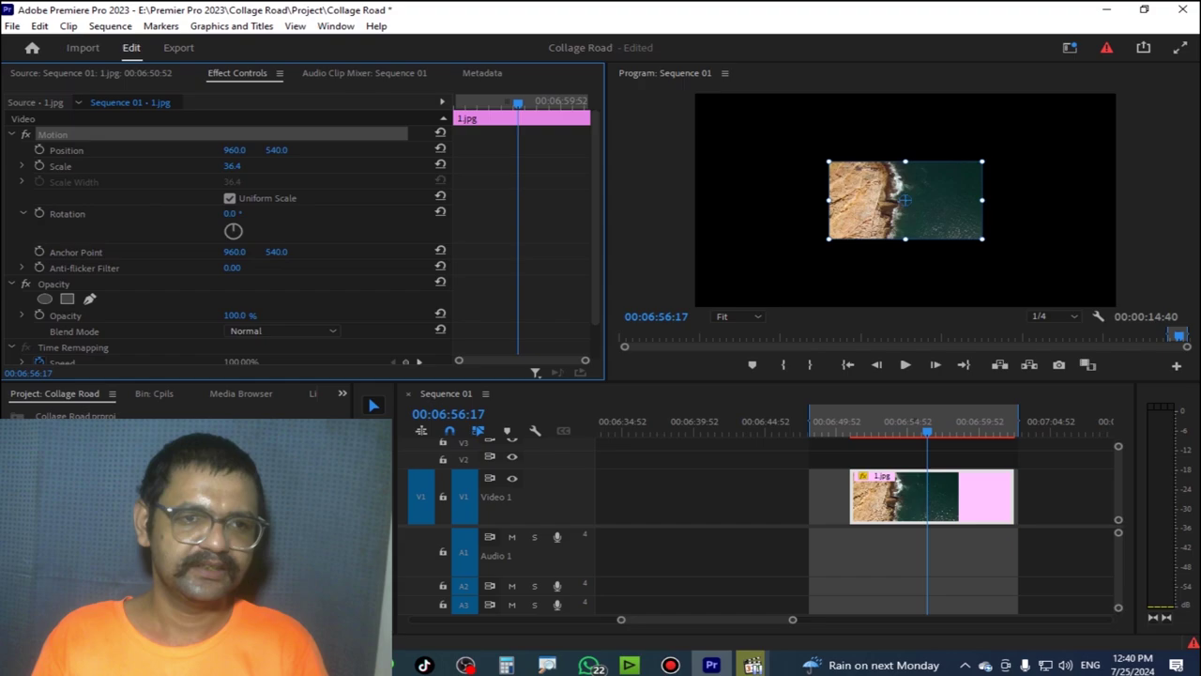
pyautogui.moveTo(233, 231)
pyautogui.mouseDown()
pyautogui.moveTo(246, 245)
pyautogui.moveTo(221, 239)
pyautogui.moveTo(302, 235)
pyautogui.mouseUp()
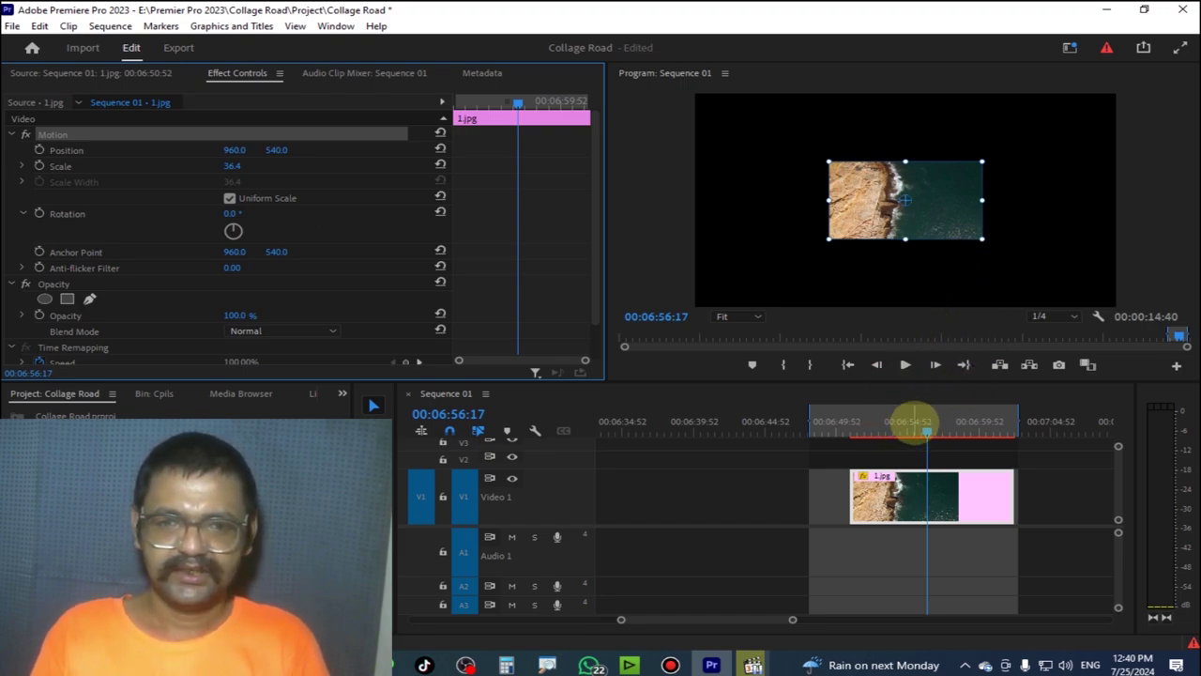
pyautogui.moveTo(517, 103); pyautogui.dragTo(353, 106)
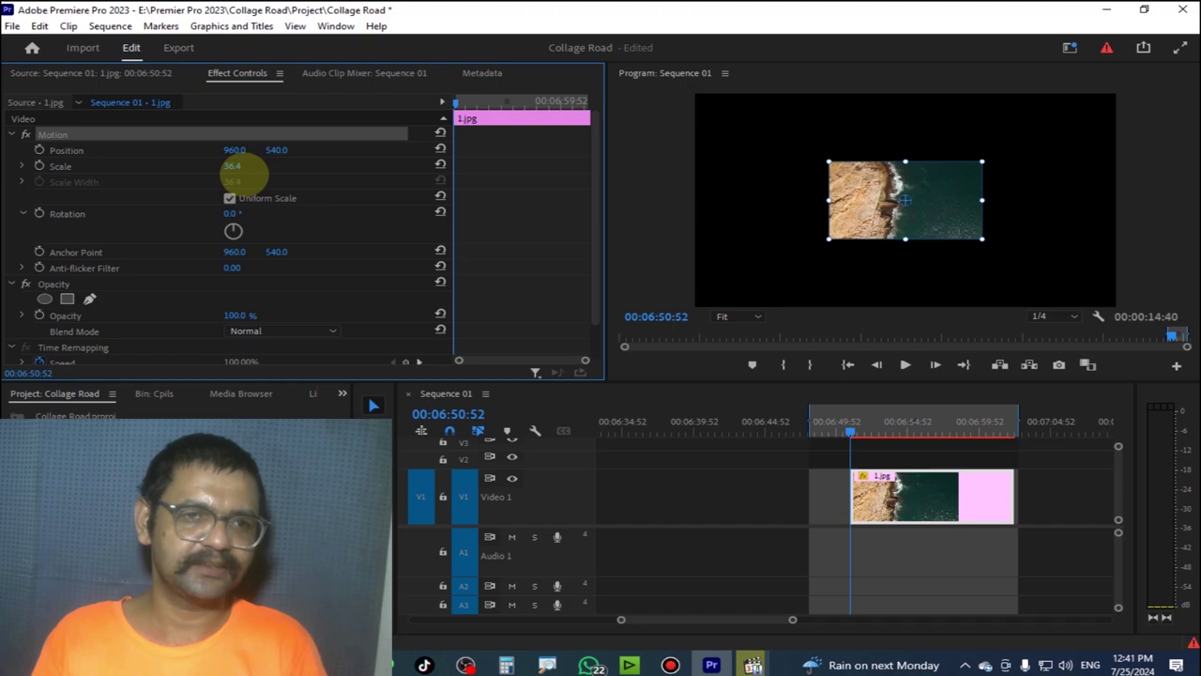
# Set Scale to 100 and start Scale animation with a keyframe at the clip start
pyautogui.click(234, 166)
pyautogui.write('0')
pyautogui.press('Return')
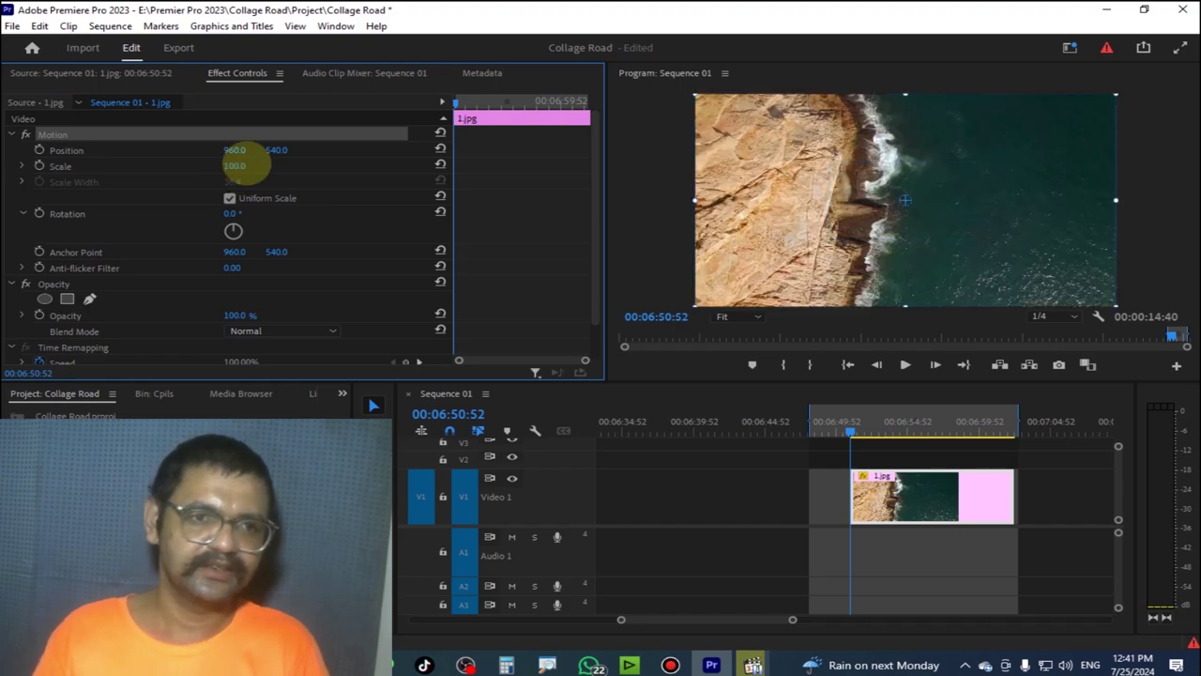
pyautogui.click(39, 166)
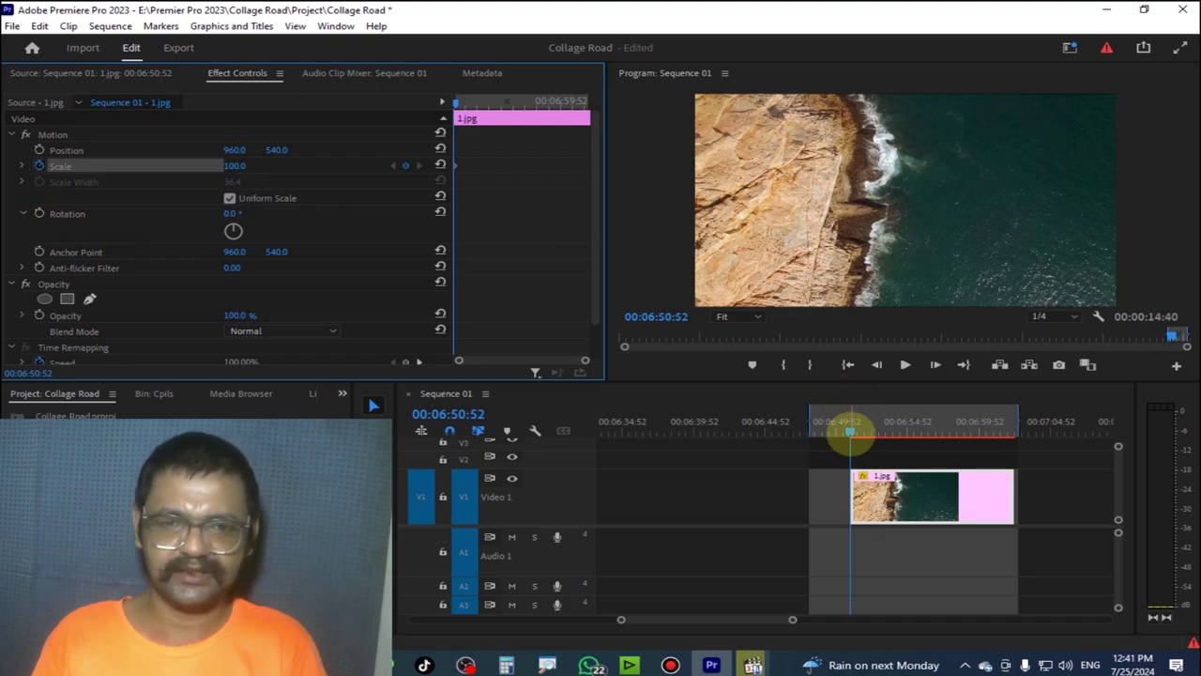
# About three seconds in, shrink the image to Scale 45.6 and preview the zoom
pyautogui.click(861, 433)
pyautogui.moveTo(862, 432); pyautogui.dragTo(887, 433)
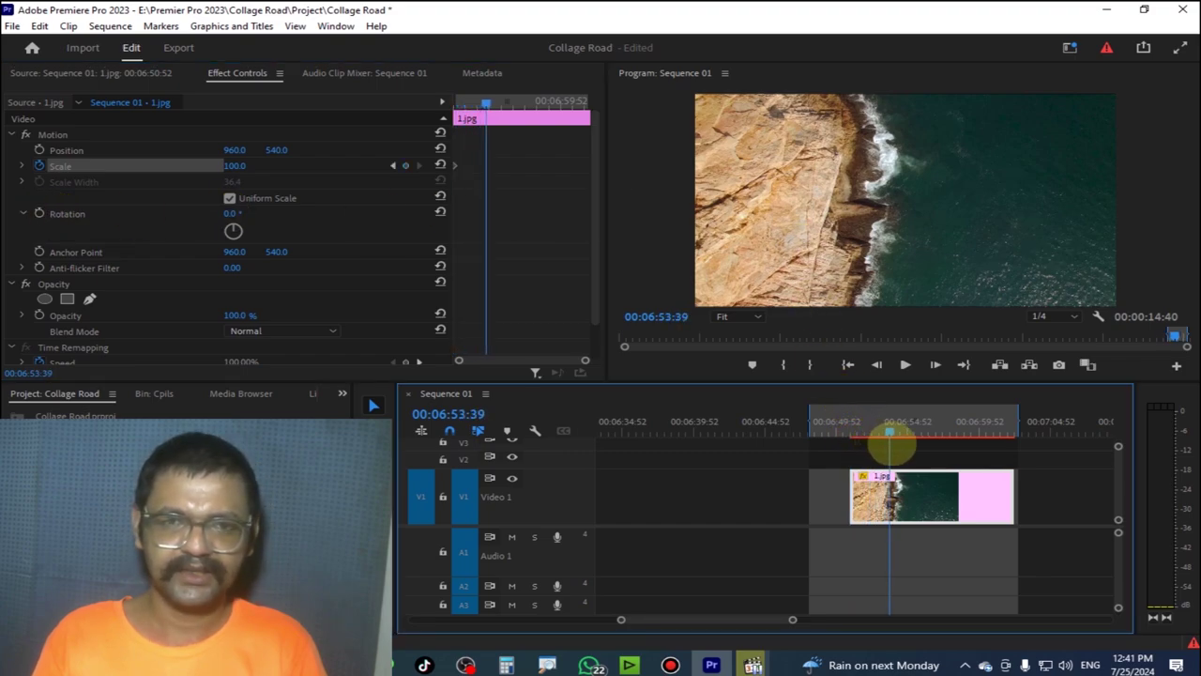
pyautogui.click(1066, 108)
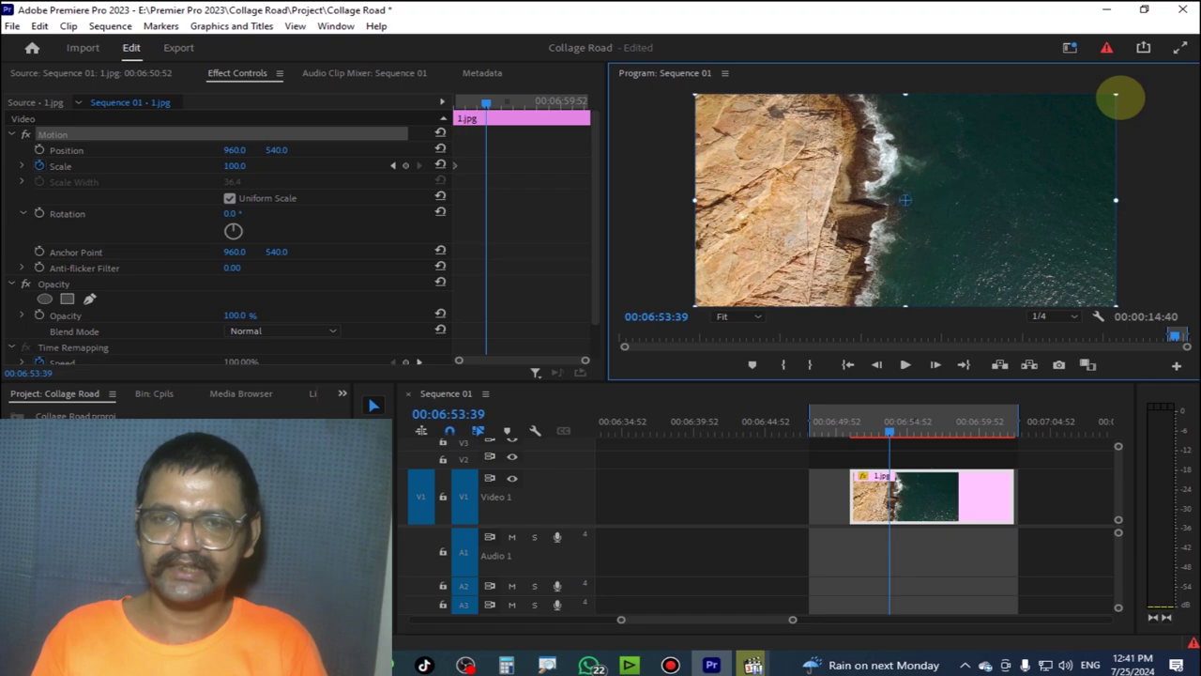
pyautogui.moveTo(1078, 122); pyautogui.dragTo(1037, 147)
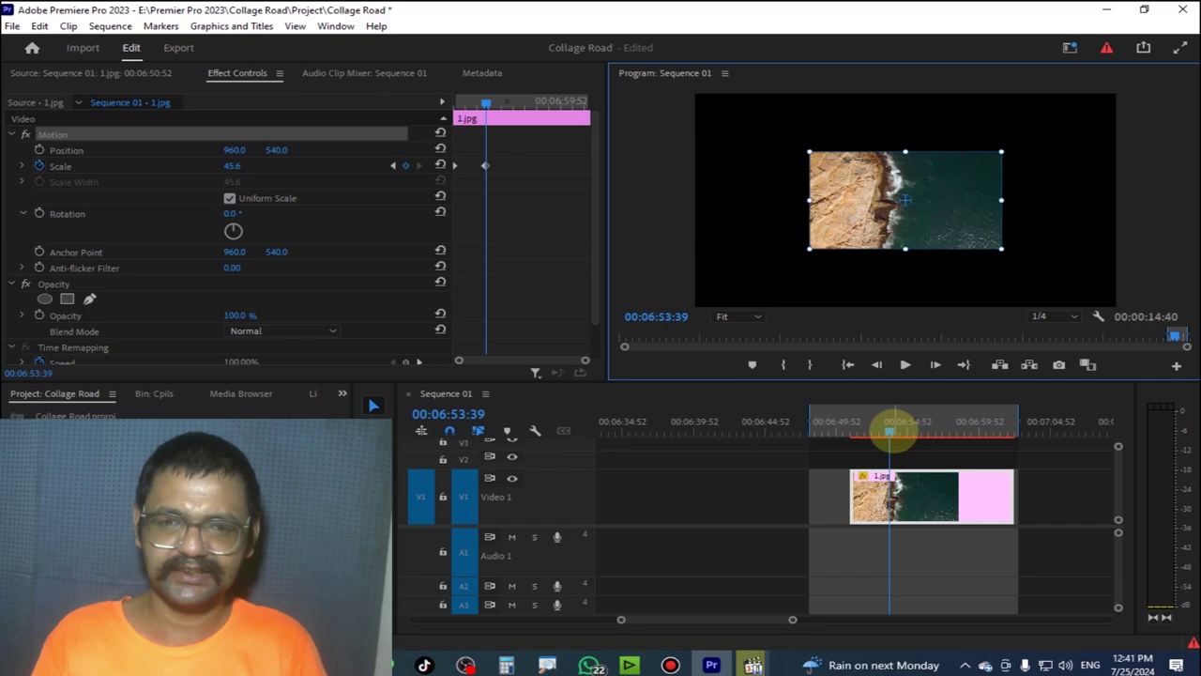
pyautogui.moveTo(890, 431)
pyautogui.mouseDown()
pyautogui.moveTo(929, 433)
pyautogui.moveTo(887, 433)
pyautogui.mouseUp()
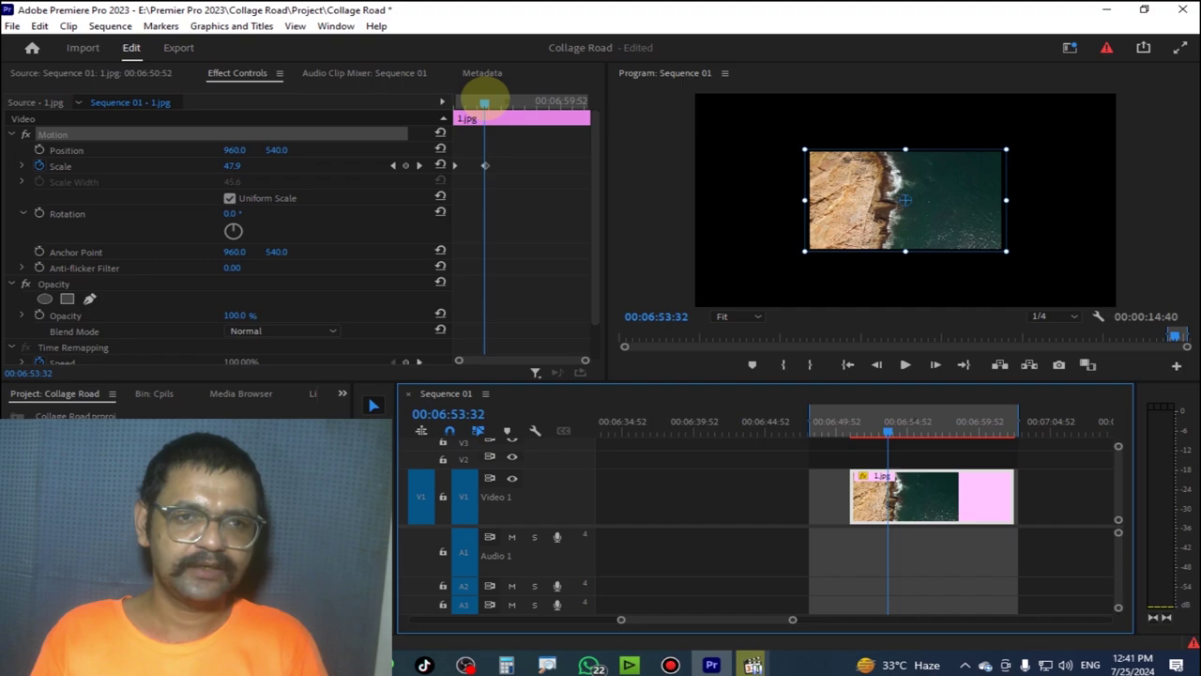
pyautogui.moveTo(484, 101); pyautogui.dragTo(491, 100)
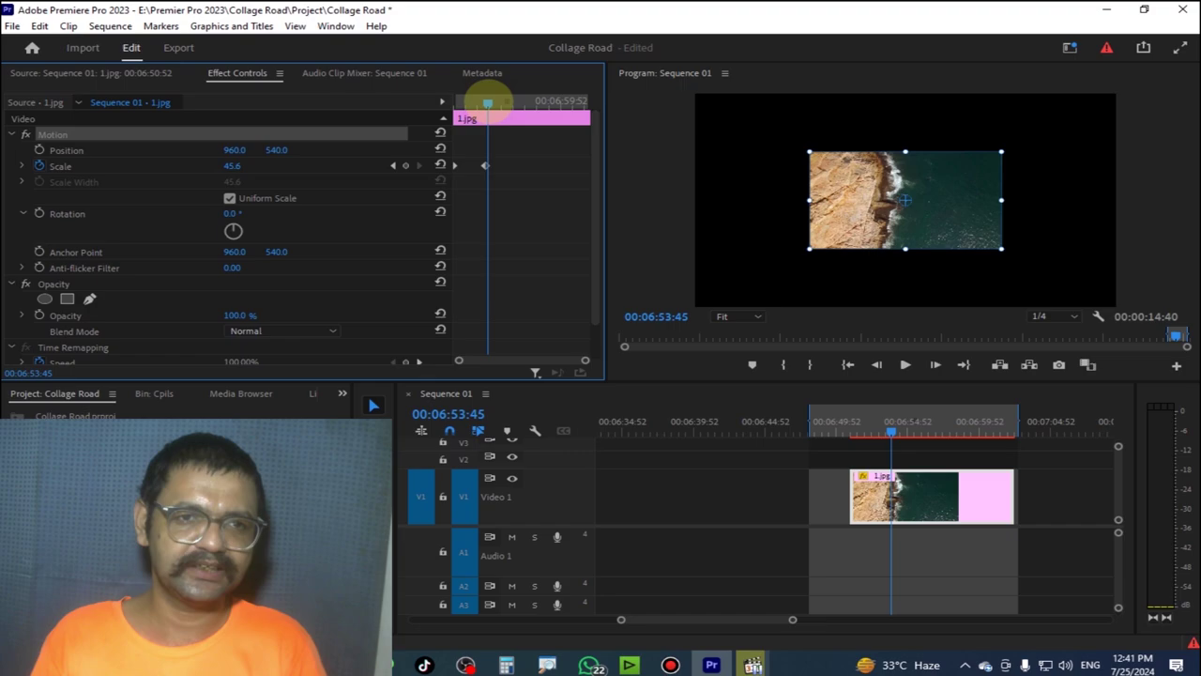
pyautogui.moveTo(487, 102); pyautogui.dragTo(484, 101)
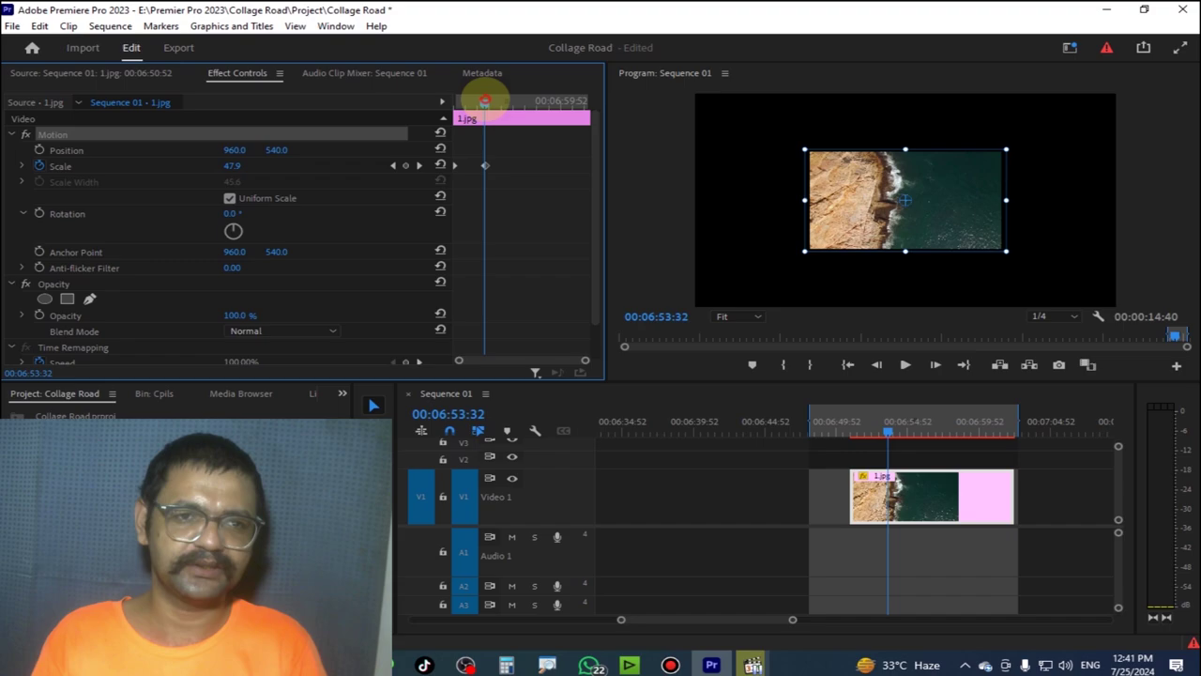
pyautogui.moveTo(484, 101)
pyautogui.mouseDown()
pyautogui.moveTo(517, 103)
pyautogui.moveTo(485, 101)
pyautogui.mouseUp()
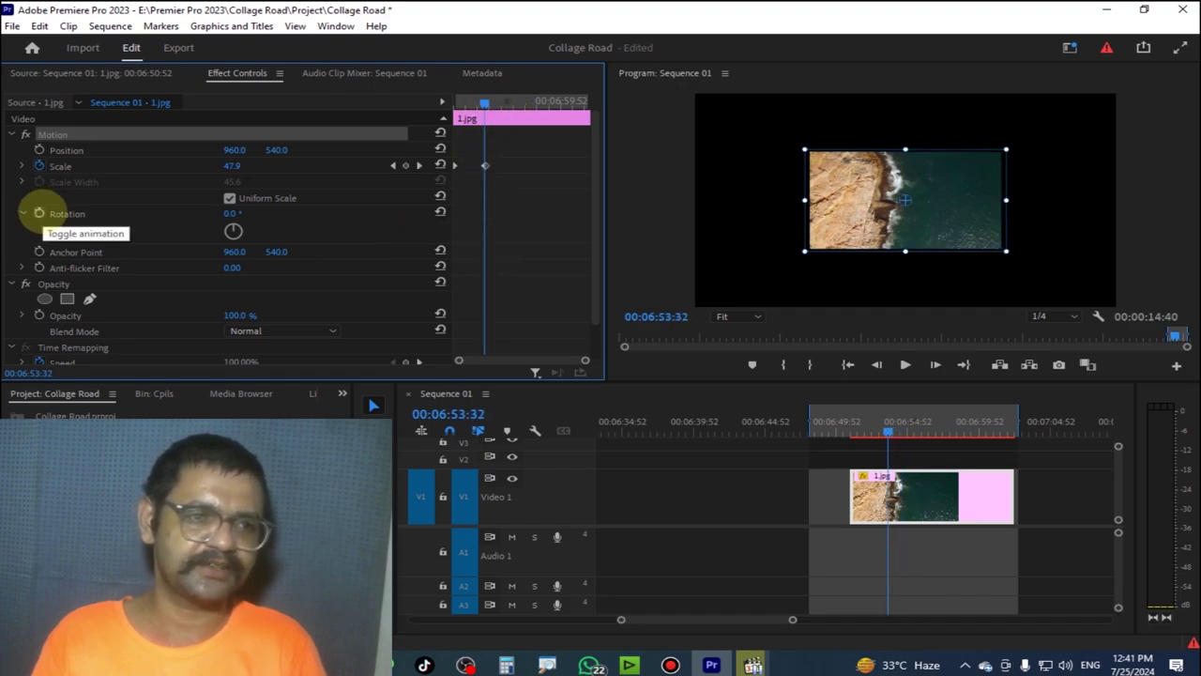
# Keyframe Rotation from 0° at 06:53:32 to a full 360° turn at 06:56:28
pyautogui.click(39, 213)
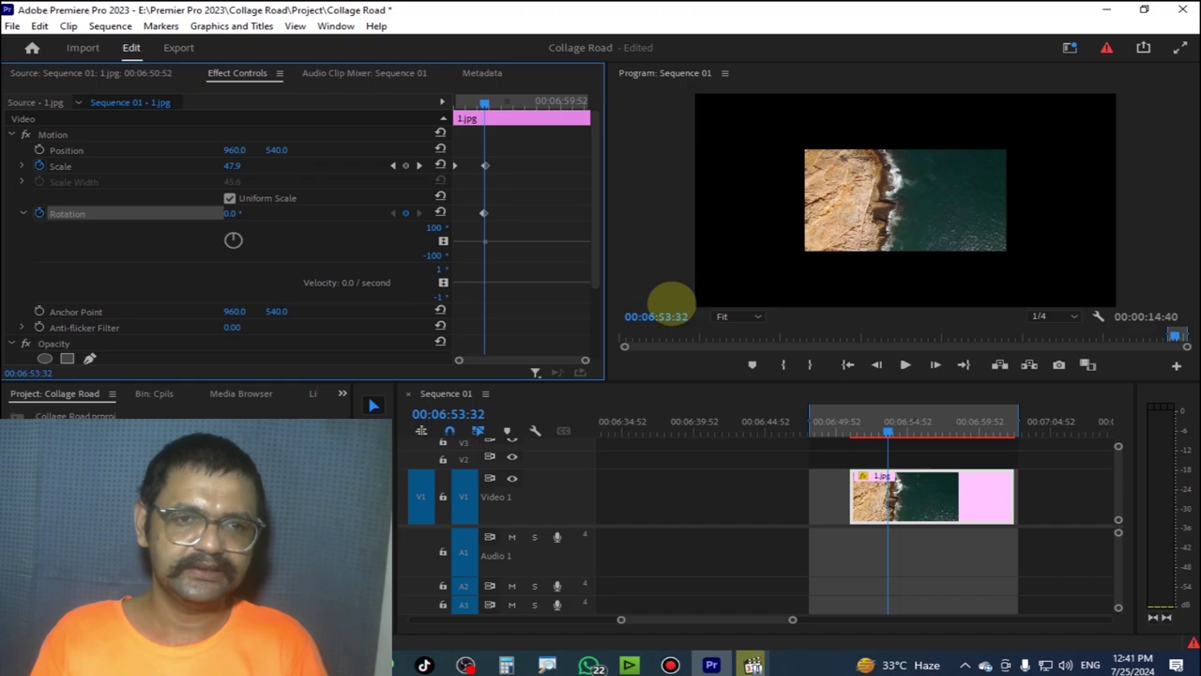
pyautogui.moveTo(887, 428); pyautogui.dragTo(932, 433)
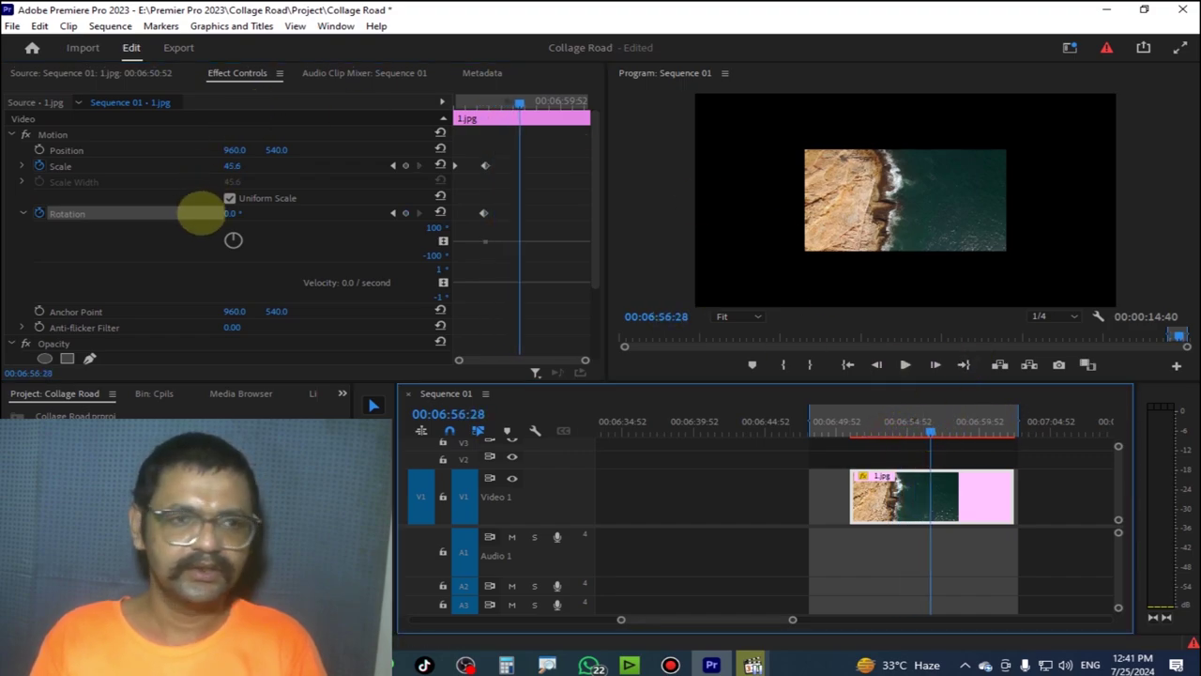
pyautogui.moveTo(230, 214); pyautogui.dragTo(567, 214)
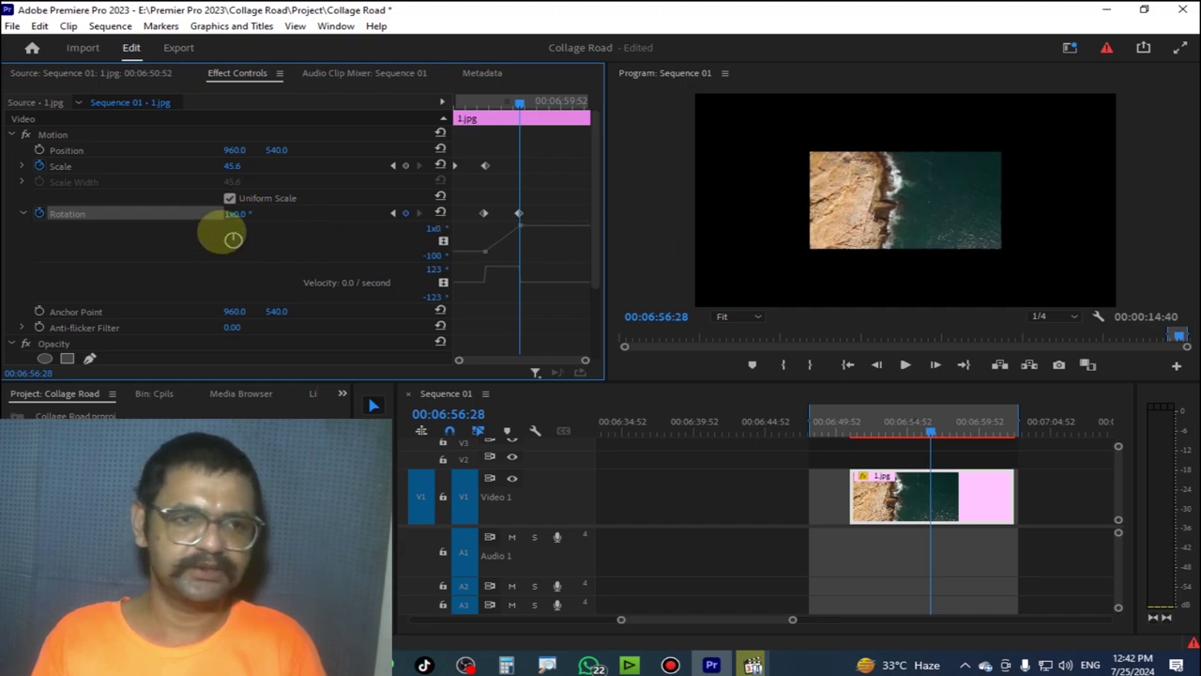
pyautogui.click(234, 214)
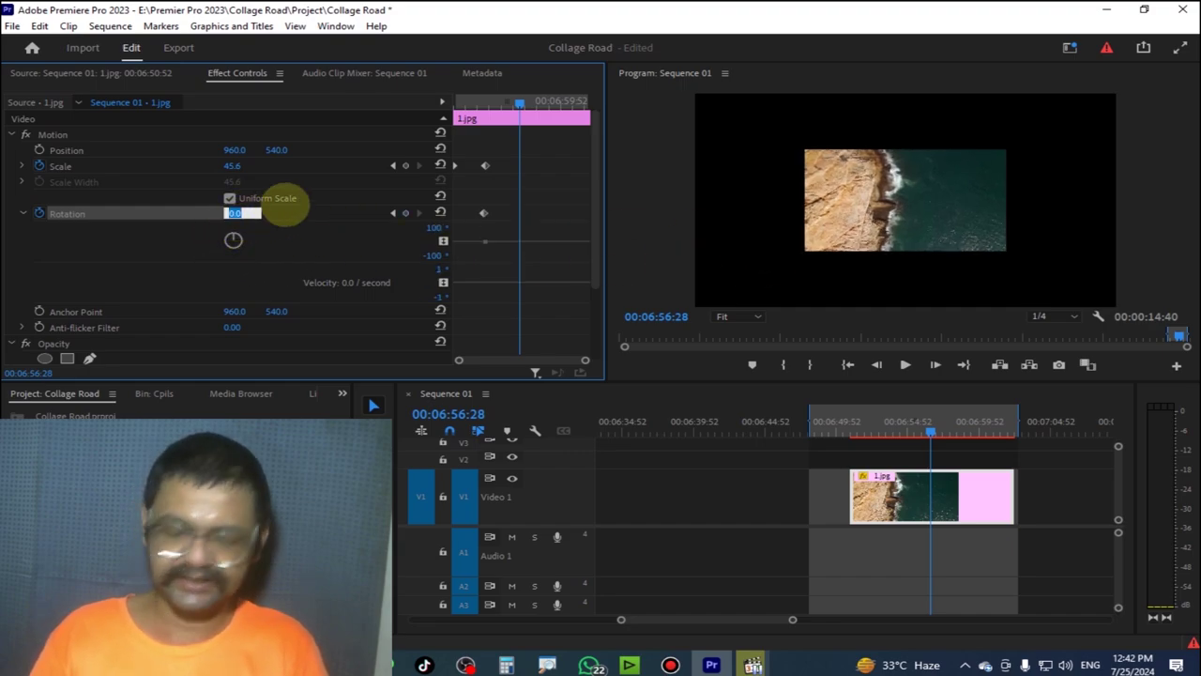
pyautogui.write('360')
pyautogui.press('Return')
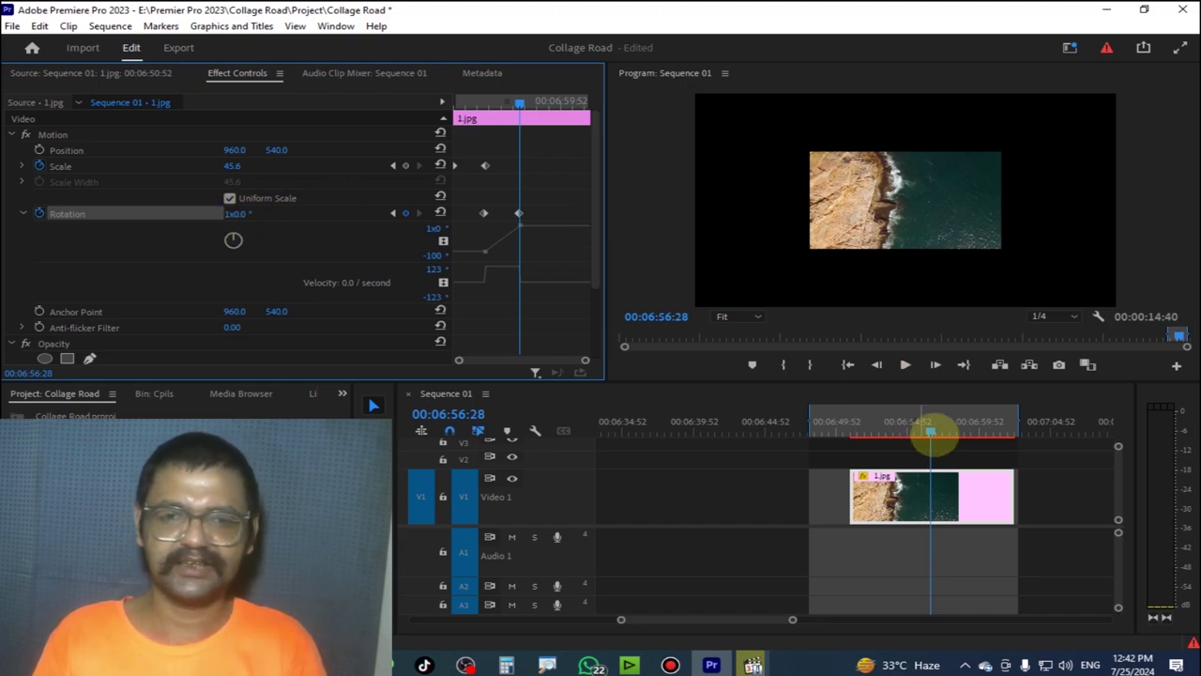
# Scrub through the 1.jpg clip to preview the zoom and full-turn rotation
pyautogui.moveTo(931, 431); pyautogui.dragTo(854, 446)
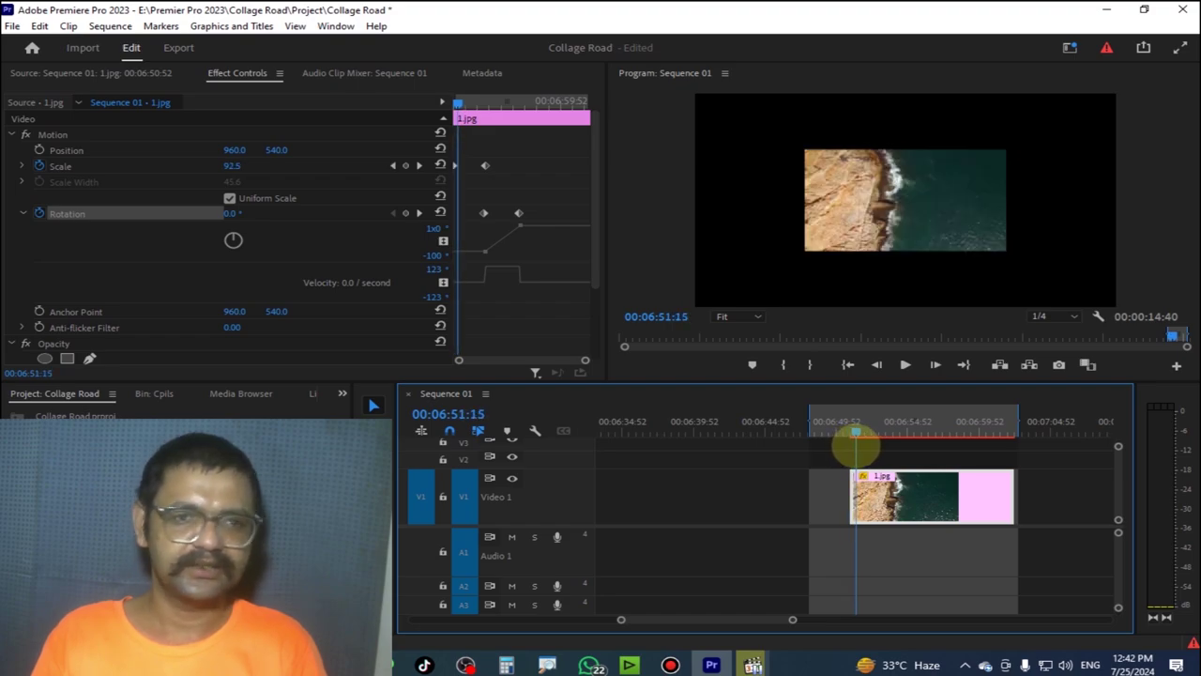
pyautogui.moveTo(862, 448); pyautogui.dragTo(876, 442)
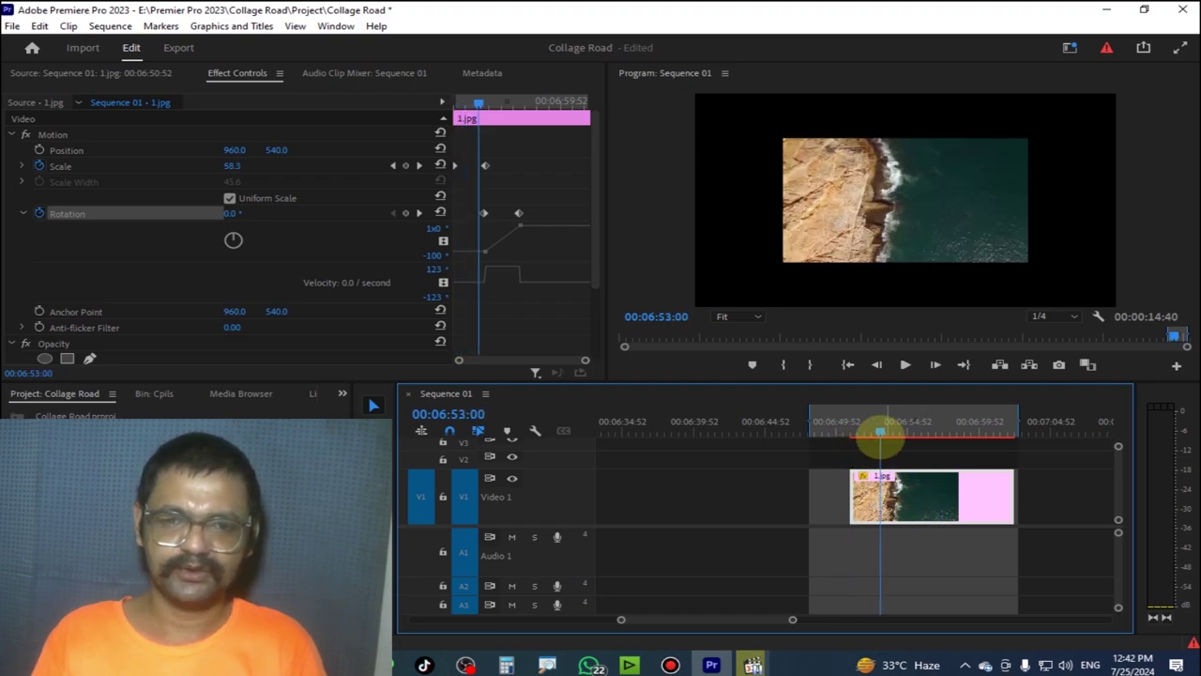
pyautogui.click(863, 432)
pyautogui.click(837, 431)
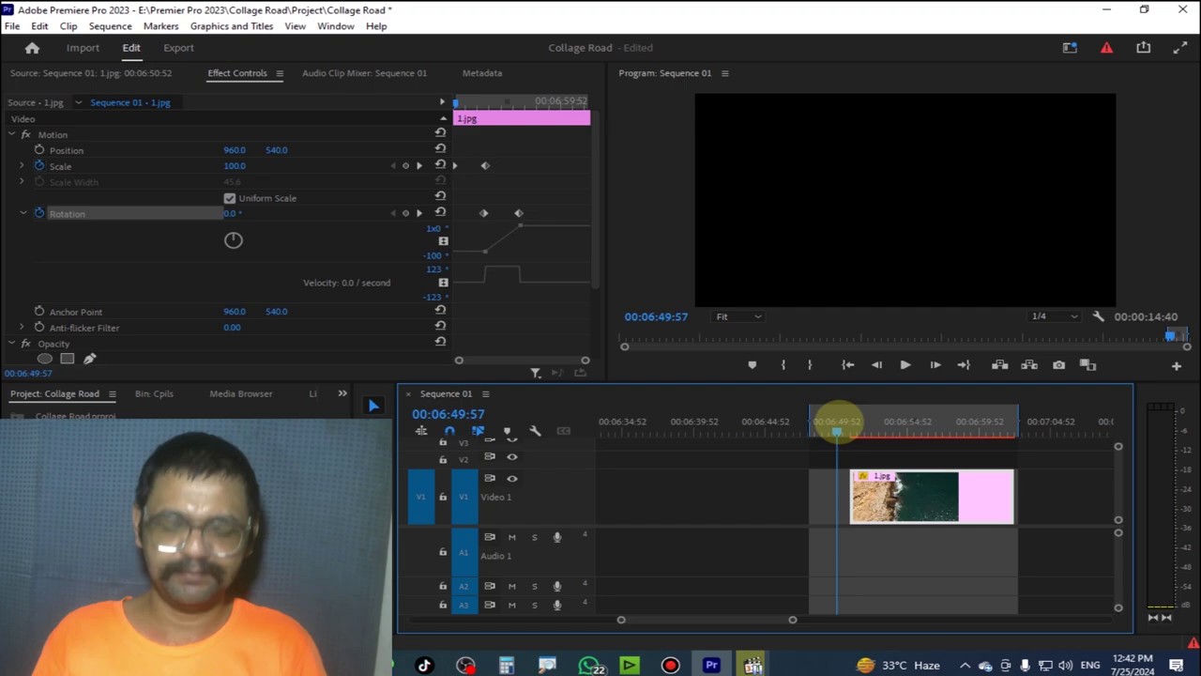
pyautogui.moveTo(880, 427); pyautogui.dragTo(932, 434)
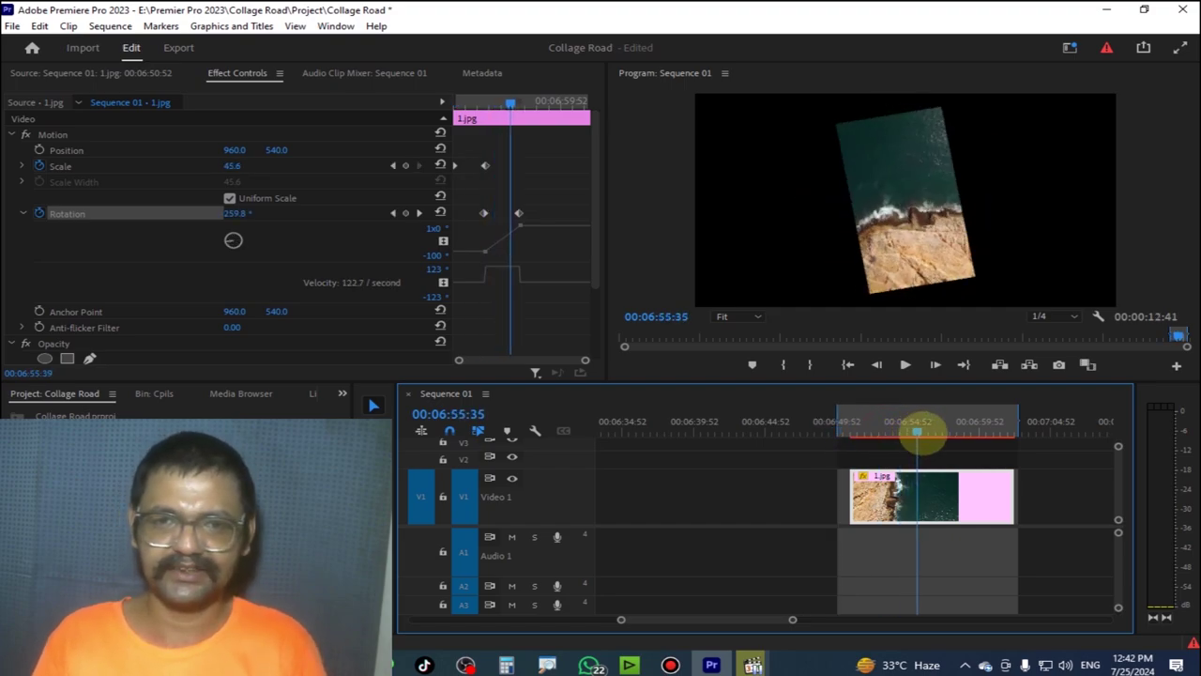
# Set the Out point at 06:57:03 after the rotation and render In-to-Out previews
pyautogui.press('o')
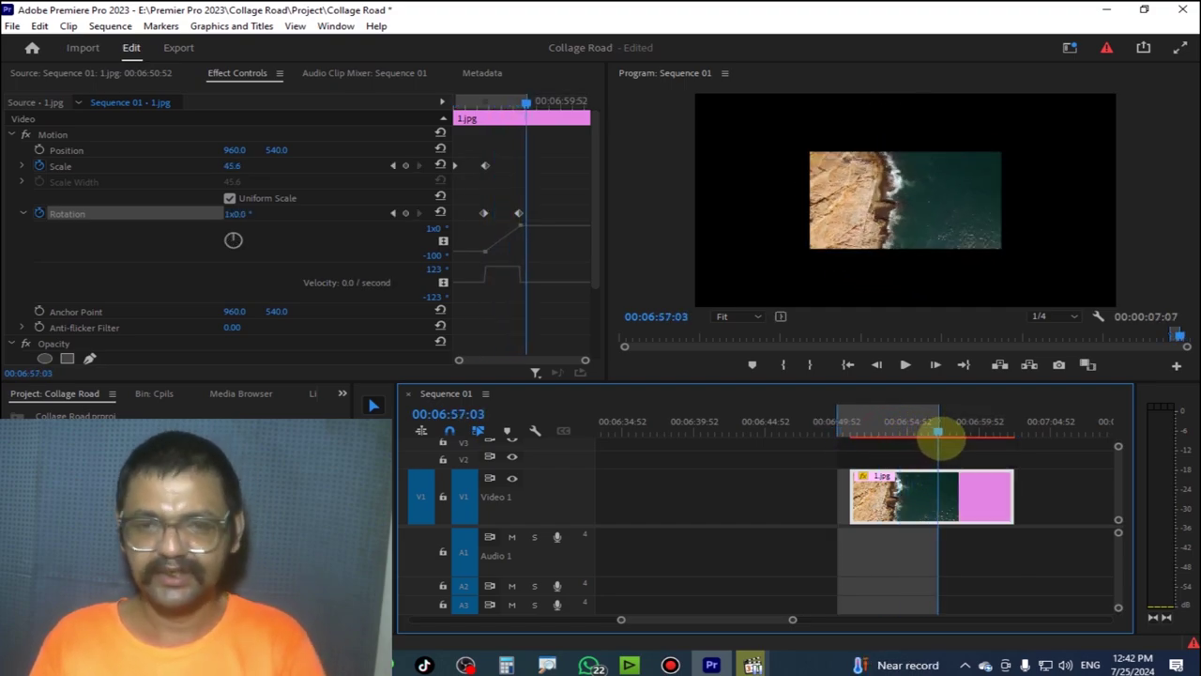
pyautogui.moveTo(825, 426); pyautogui.dragTo(935, 431)
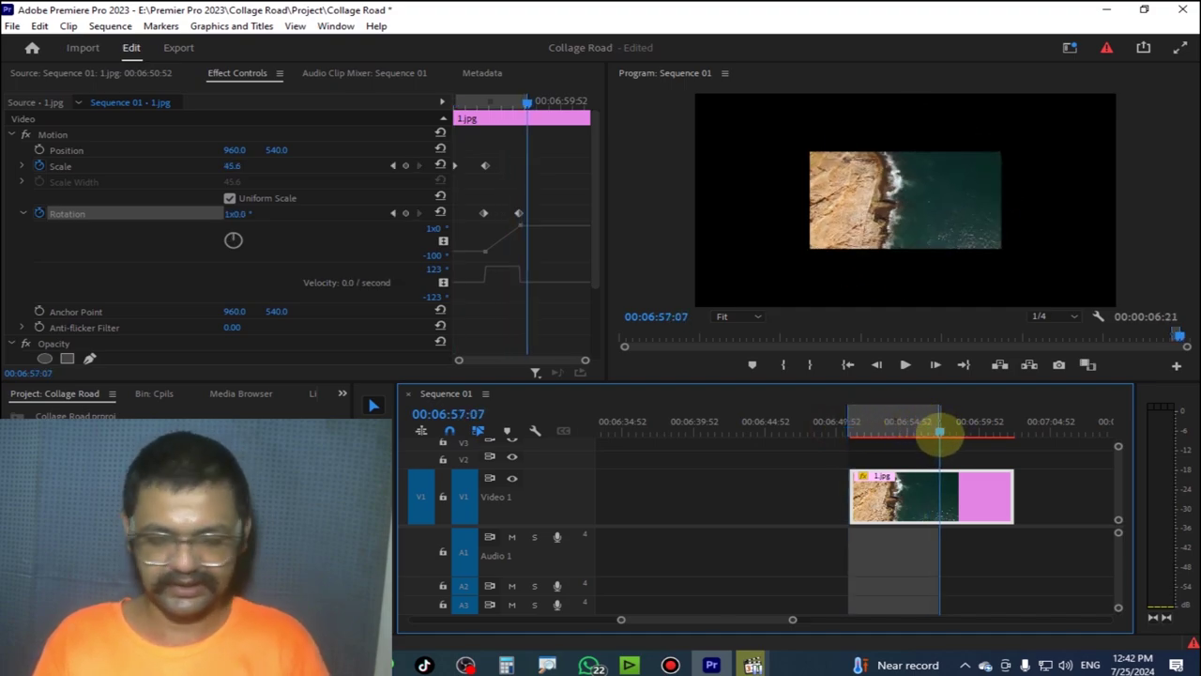
pyautogui.press('Return')
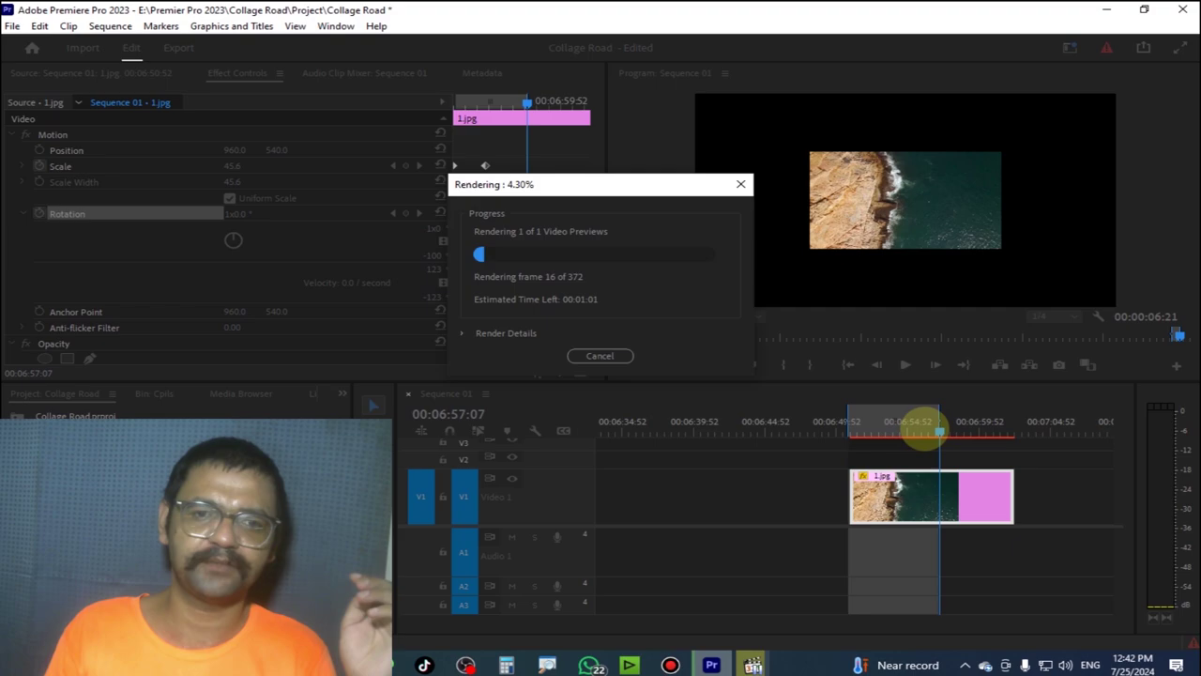
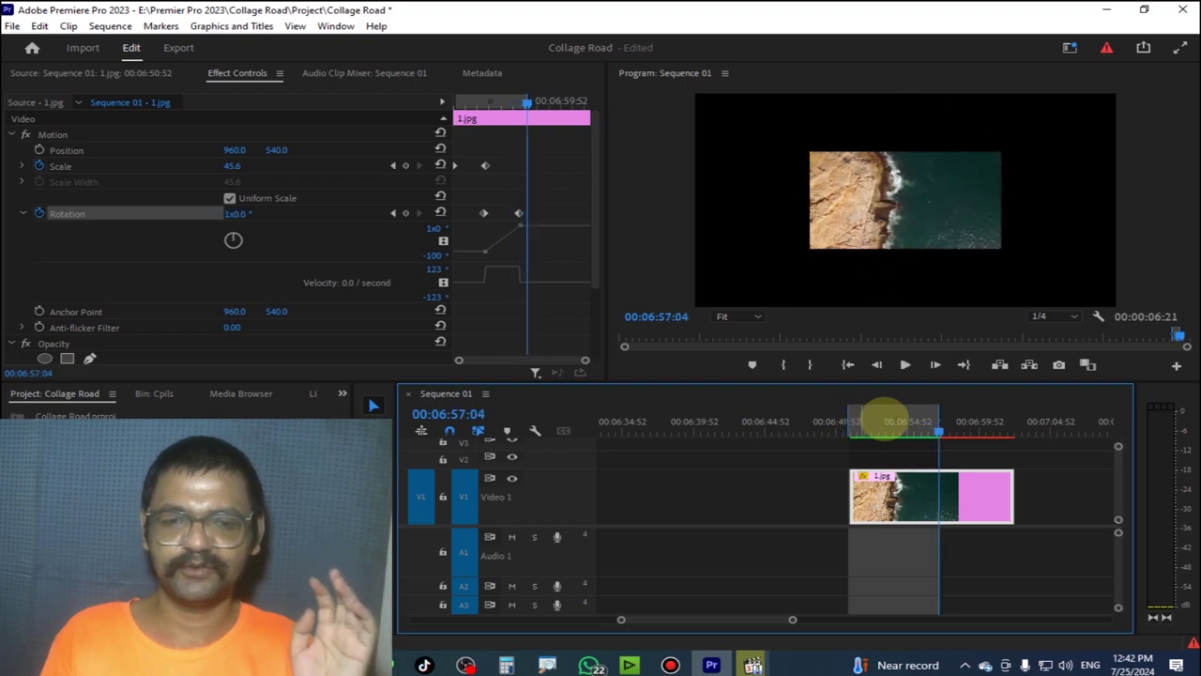
# Scrub through the 1.jpg clip to preview its tilted rotation animation
pyautogui.click(899, 421)
pyautogui.moveTo(899, 421)
pyautogui.mouseDown()
pyautogui.moveTo(942, 432)
pyautogui.moveTo(902, 441)
pyautogui.moveTo(941, 448)
pyautogui.mouseUp()
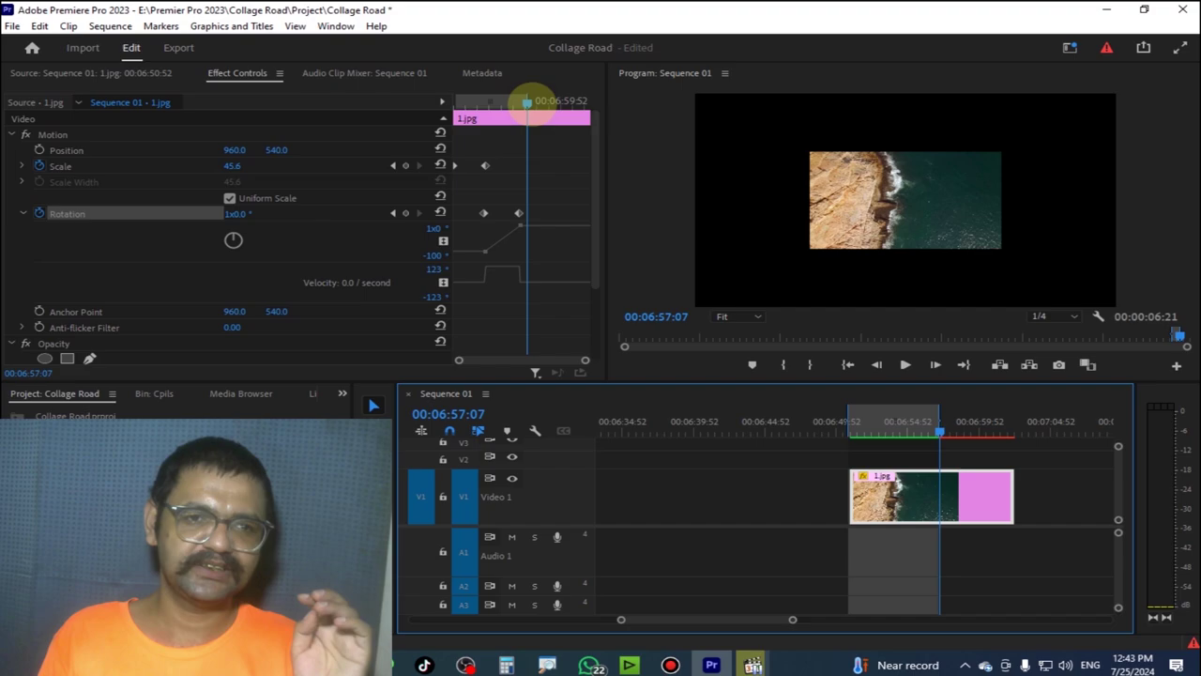
pyautogui.moveTo(526, 100); pyautogui.dragTo(544, 207)
# Show the coastline clip in the source viewer and reset the workspace to its saved layout
pyautogui.hotkey('shift', '6')
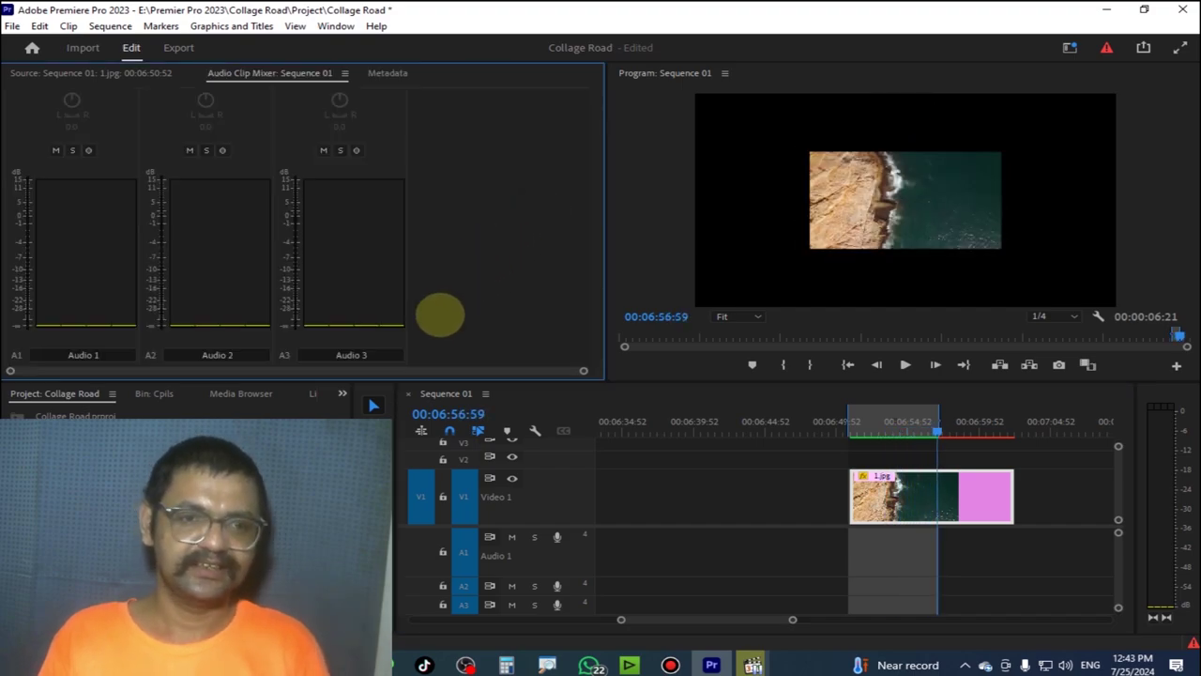
pyautogui.click(92, 71)
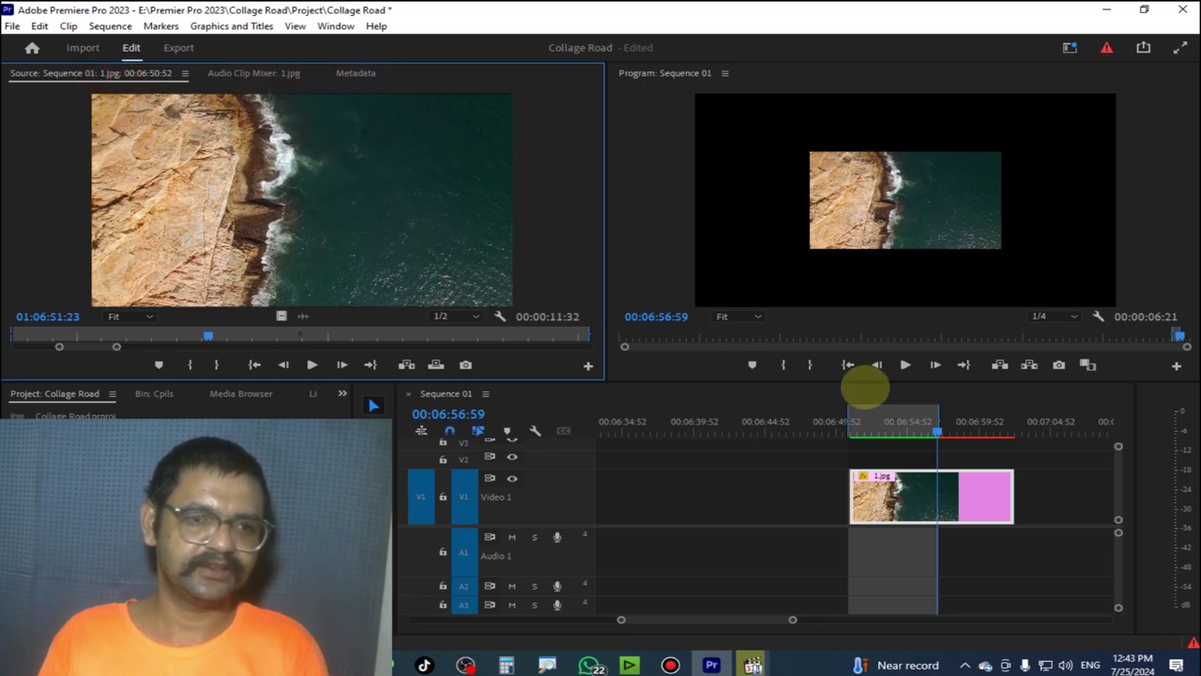
pyautogui.click(684, 441)
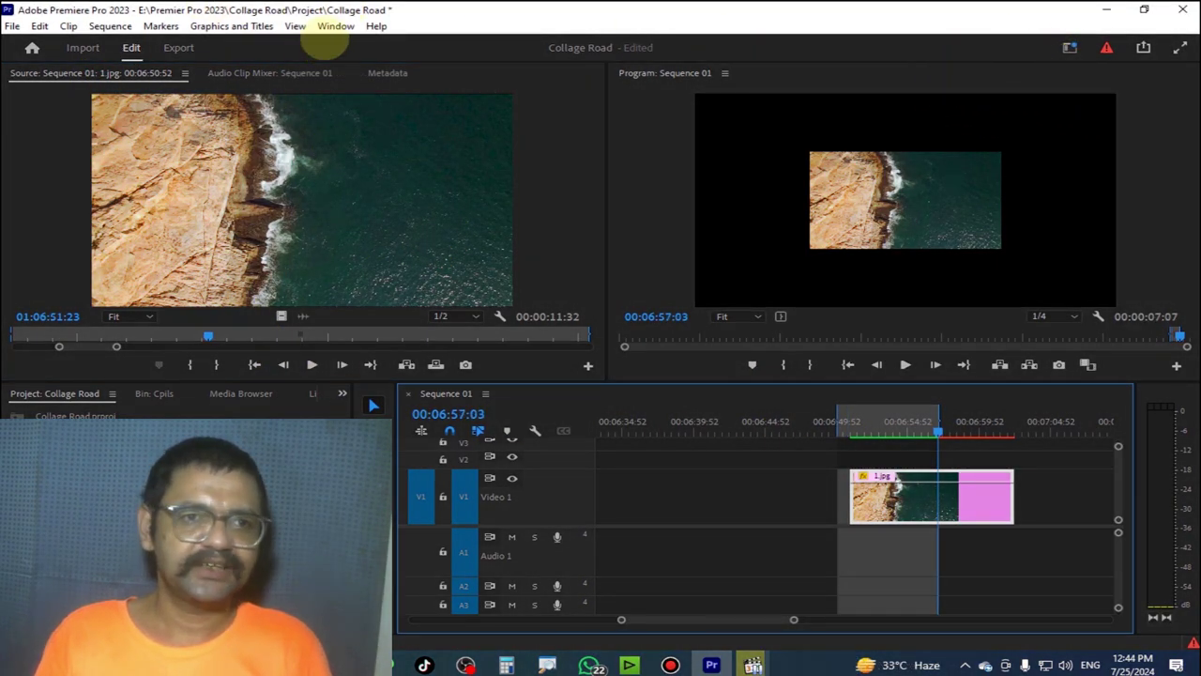
pyautogui.click(335, 26)
pyautogui.moveTo(422, 43)
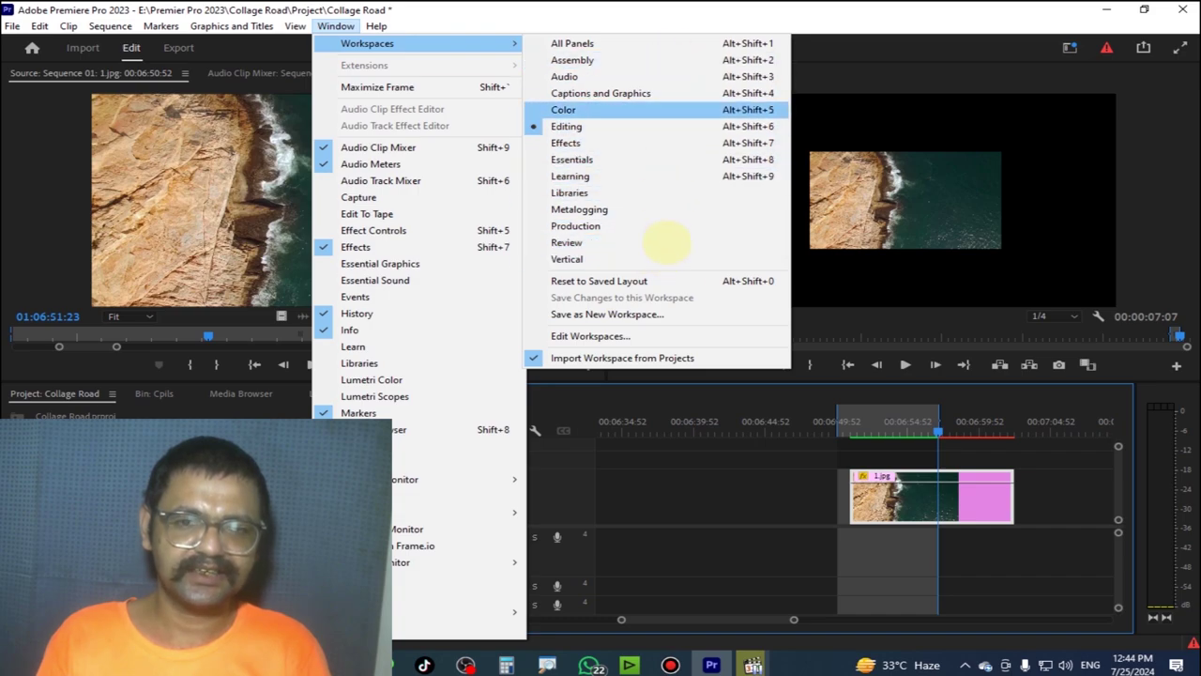
pyautogui.click(663, 280)
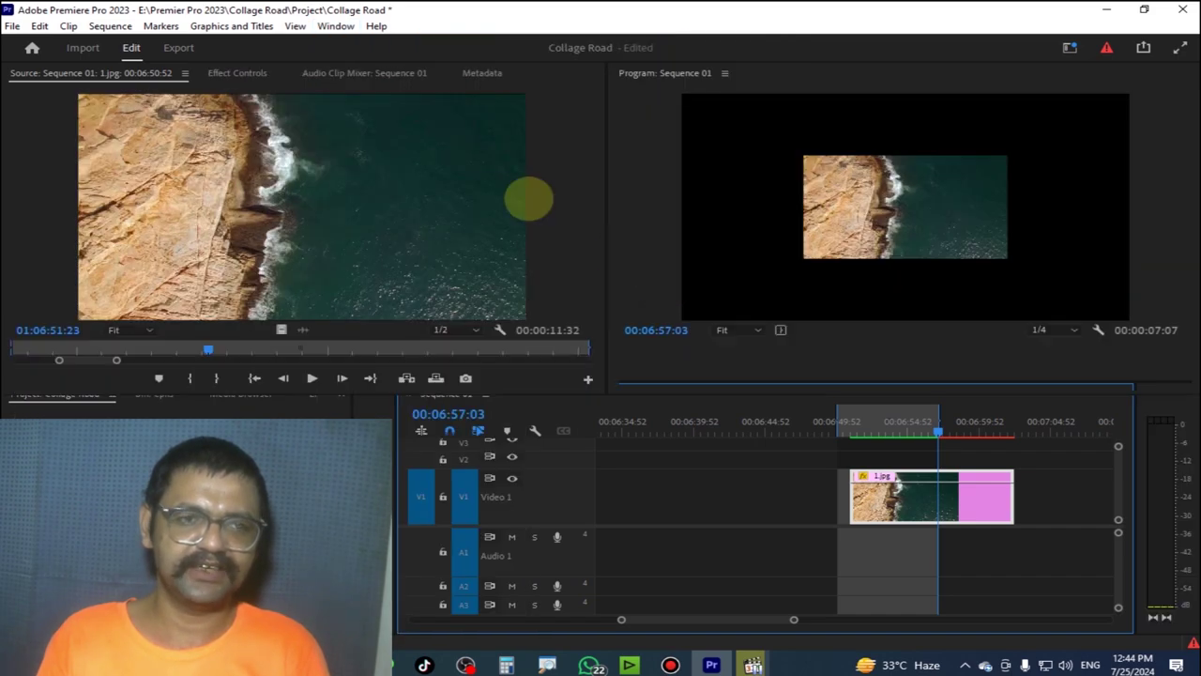
# Show 1.jpg's effect properties, scrub to 06:53:53, and park the playhead at 06:51:54
pyautogui.click(238, 73)
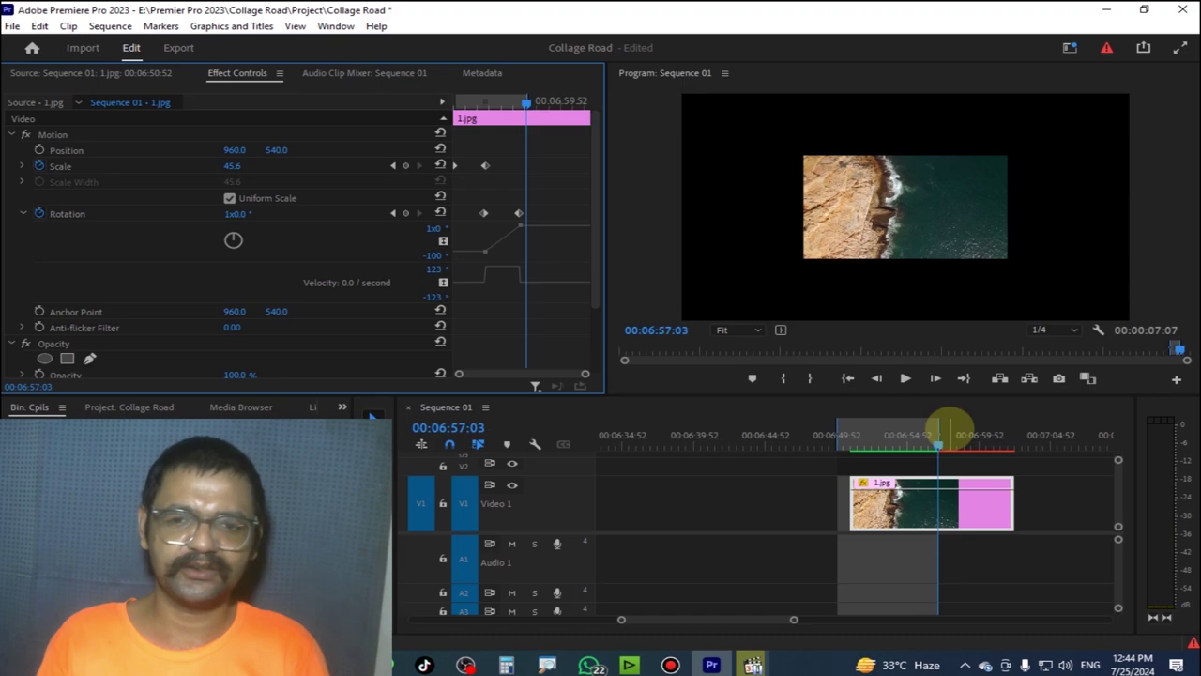
pyautogui.moveTo(937, 448); pyautogui.dragTo(871, 445)
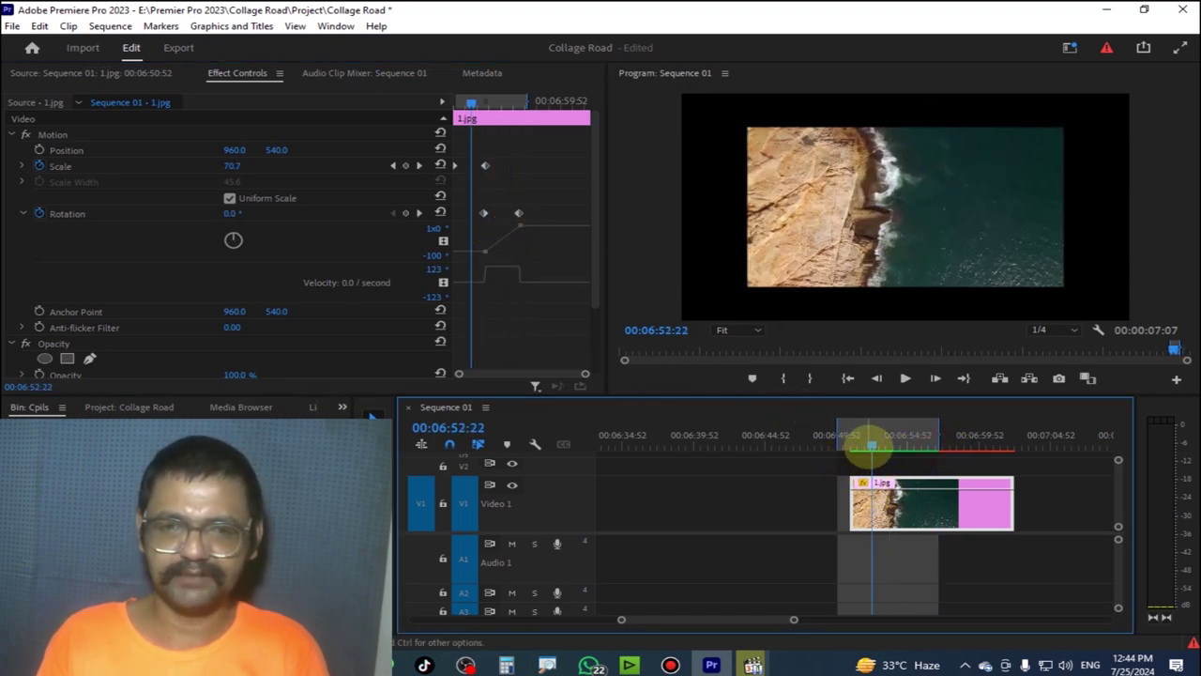
pyautogui.click(542, 144)
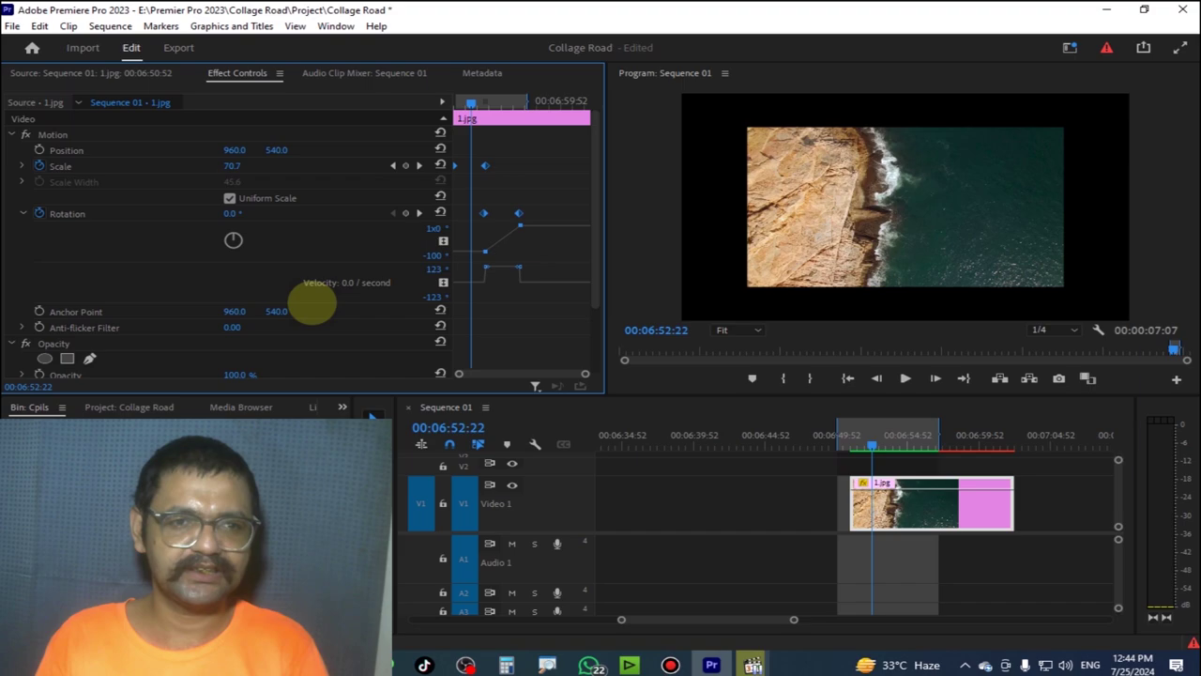
pyautogui.click(893, 447)
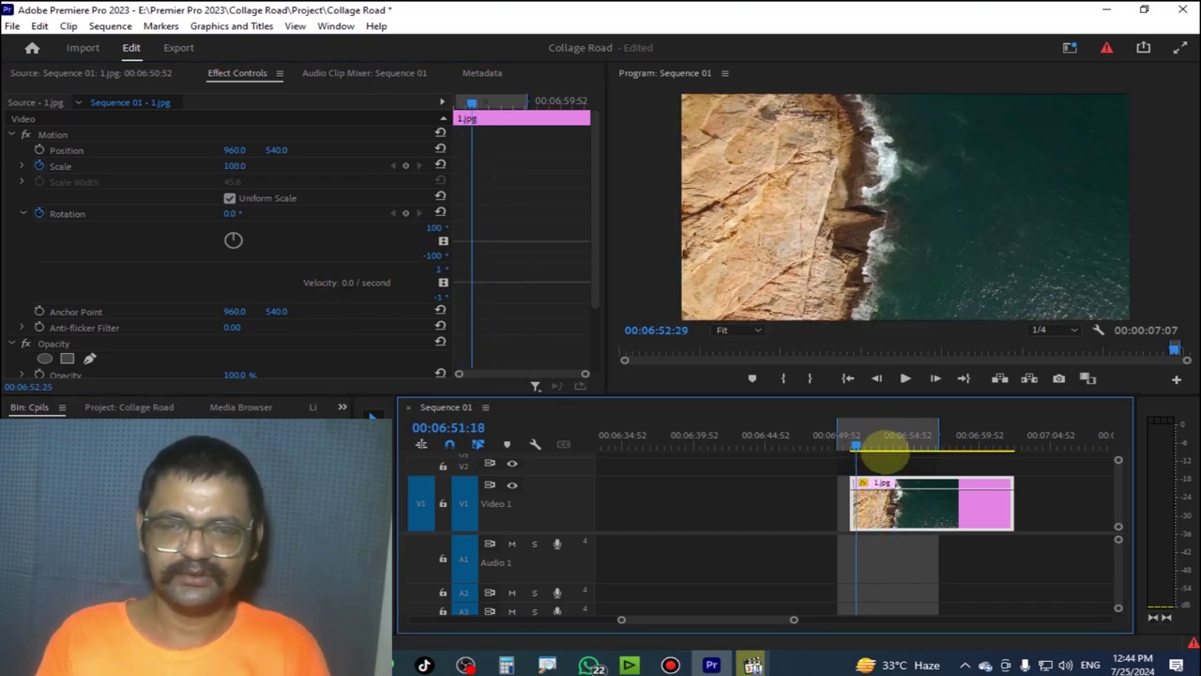
pyautogui.moveTo(880, 447); pyautogui.dragTo(892, 446)
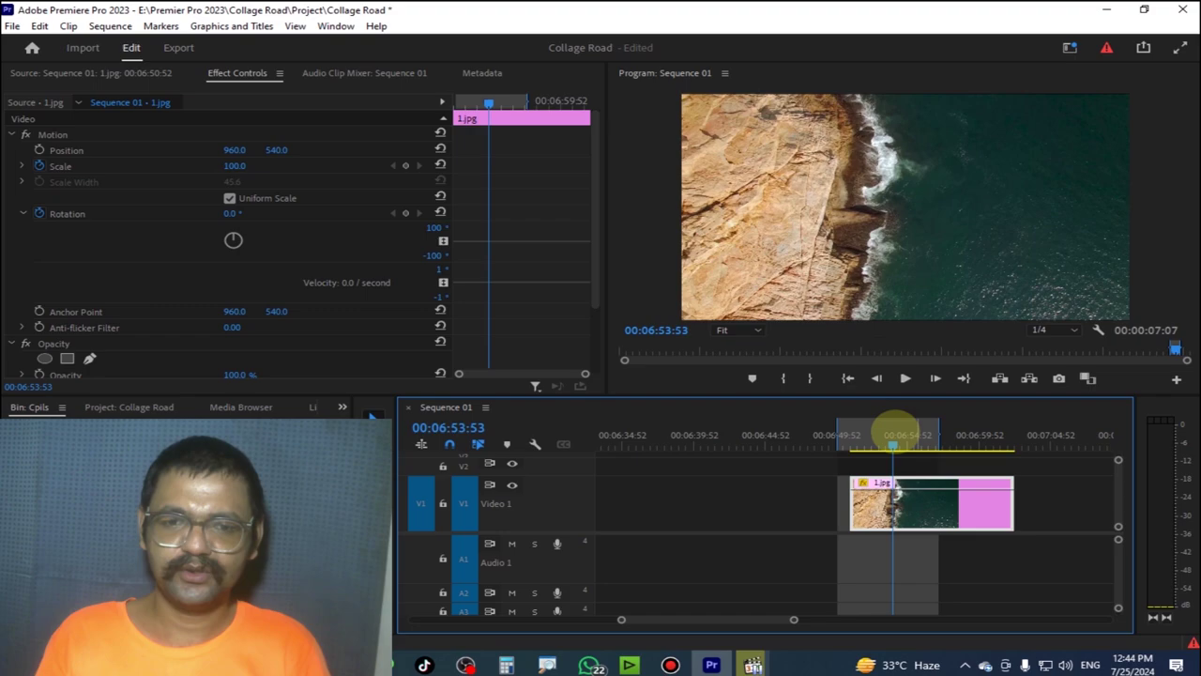
pyautogui.click(864, 445)
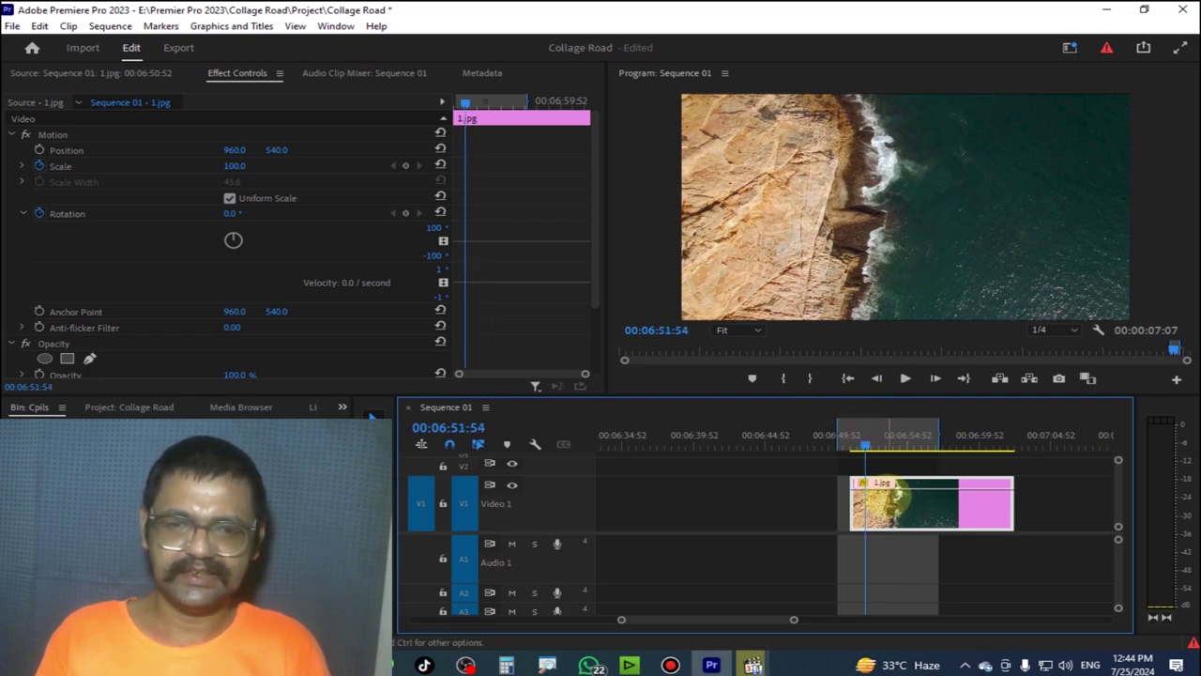
# Toggle Show Video Keyframes and zoom the timeline in on the 1.jpg clip around 06:53:08
pyautogui.click(535, 444)
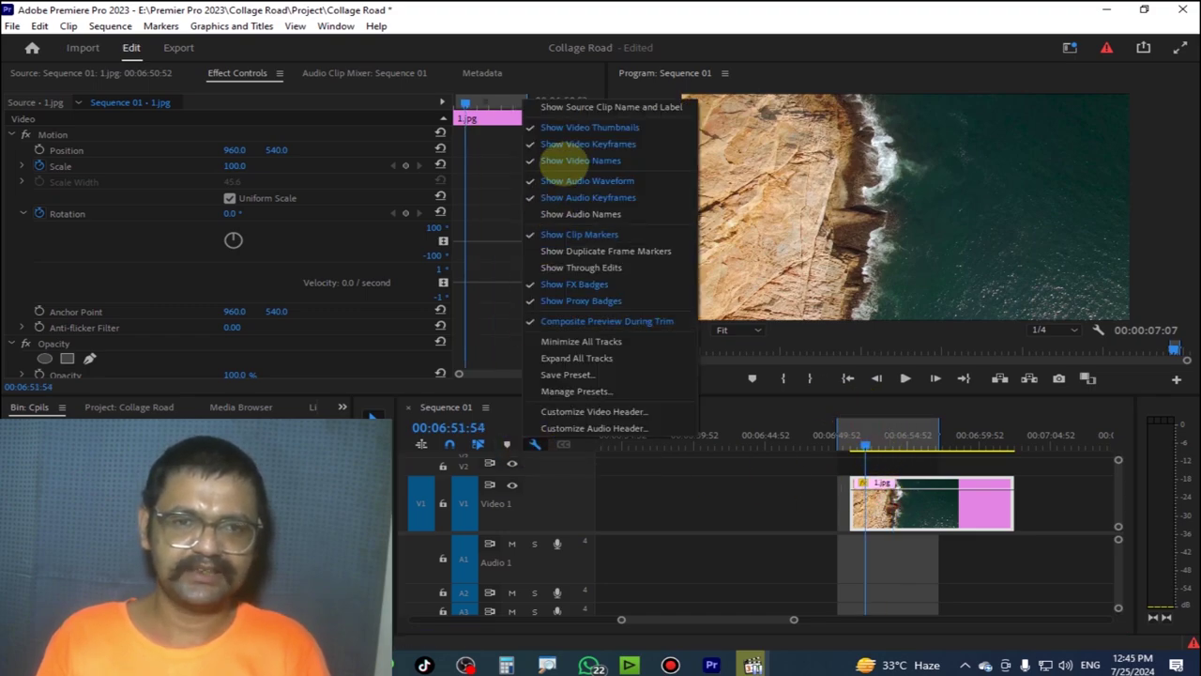
pyautogui.click(577, 145)
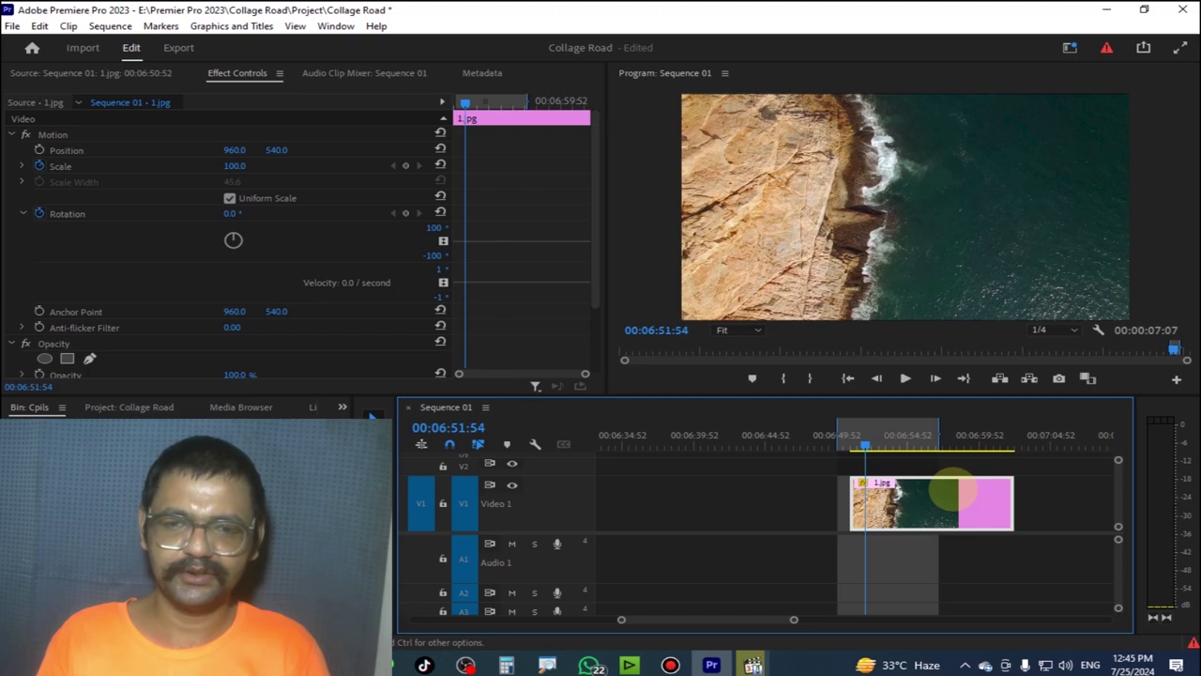
pyautogui.scroll(2, 924, 506)
pyautogui.scroll(2, 924, 507)
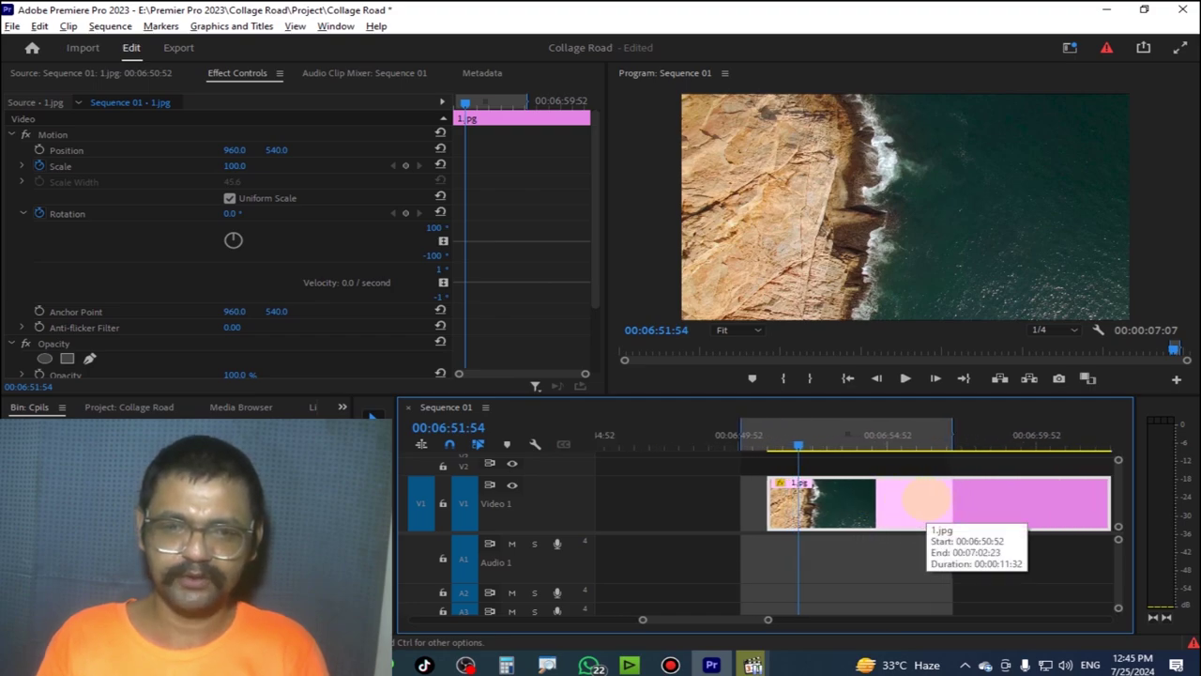
pyautogui.scroll(2, 925, 506)
pyautogui.moveTo(731, 437); pyautogui.dragTo(787, 441)
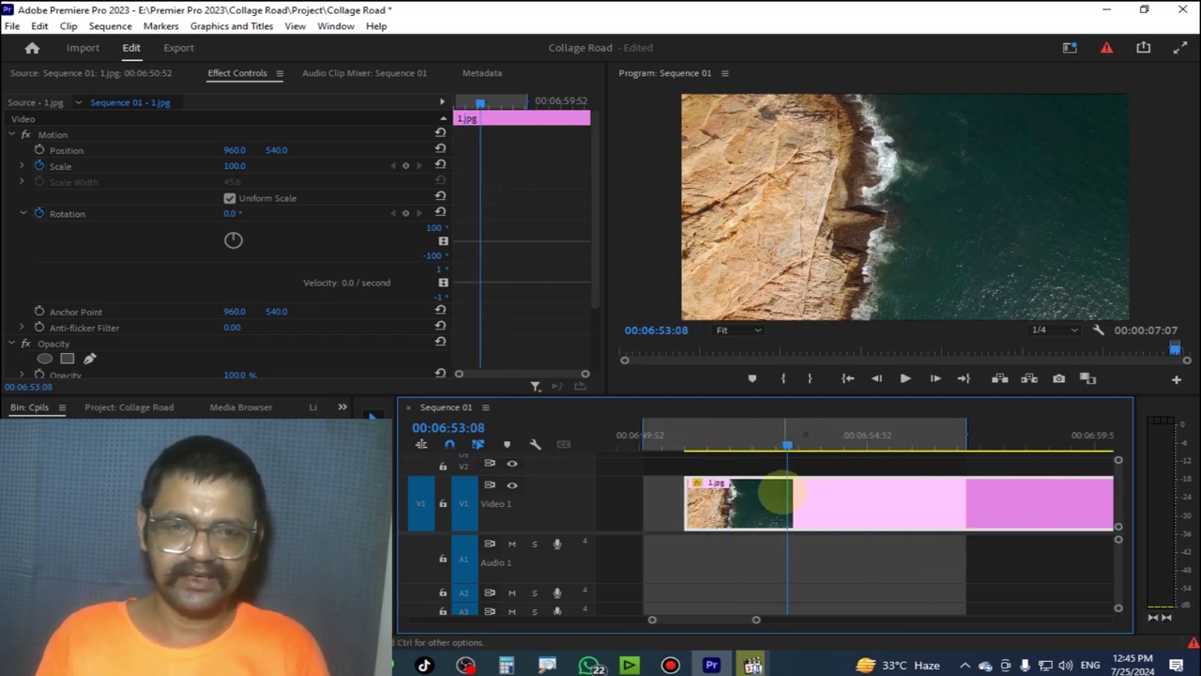
pyautogui.scroll(1, 786, 502)
pyautogui.scroll(-1, 786, 502)
pyautogui.scroll(1, 786, 502)
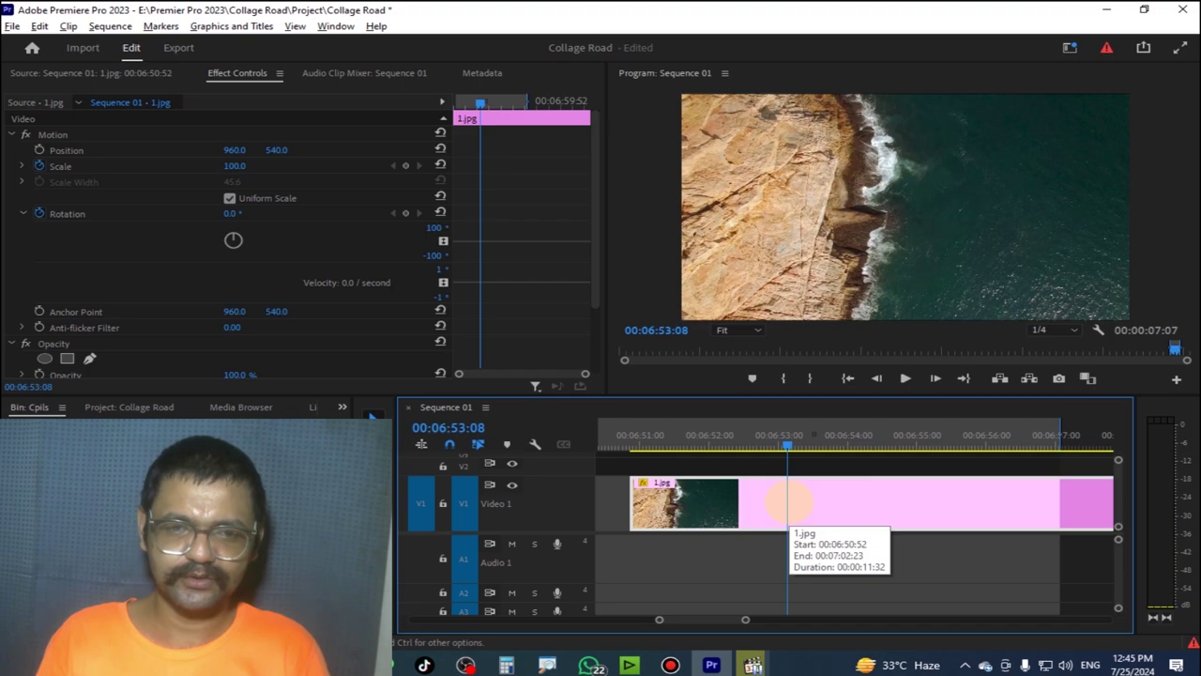
pyautogui.scroll(1, 788, 502)
pyautogui.moveTo(730, 619); pyautogui.dragTo(749, 619)
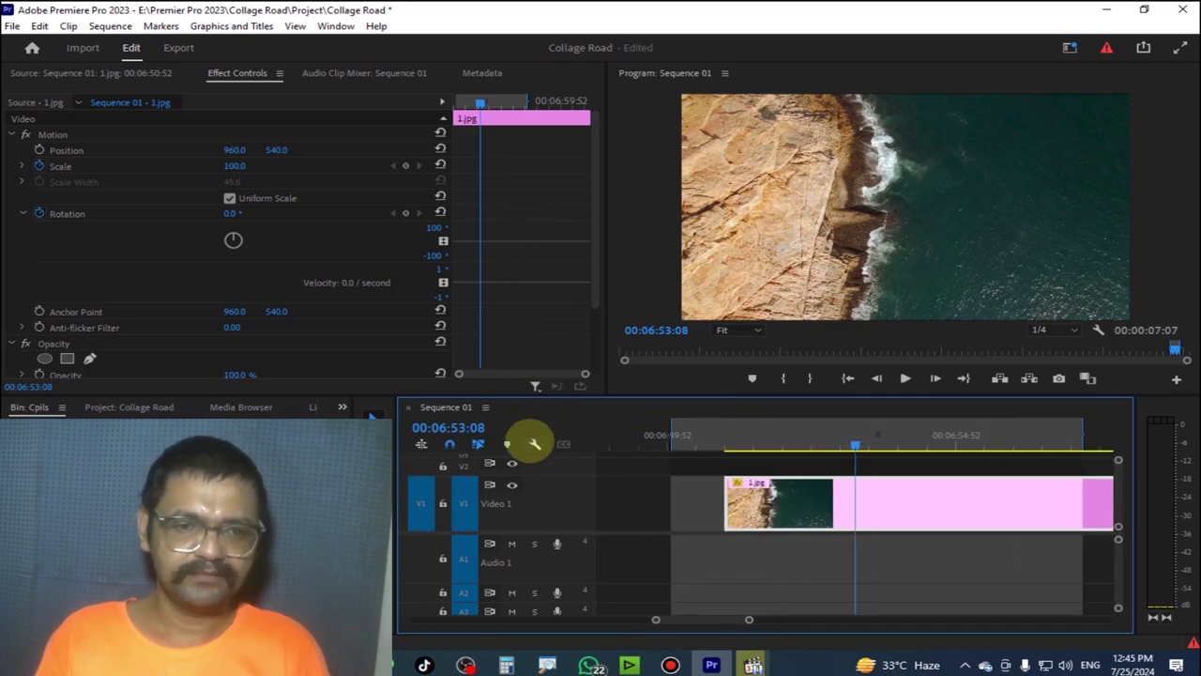
# Turn Show Video Keyframes back on and return the playhead to 06:51:35
pyautogui.click(535, 444)
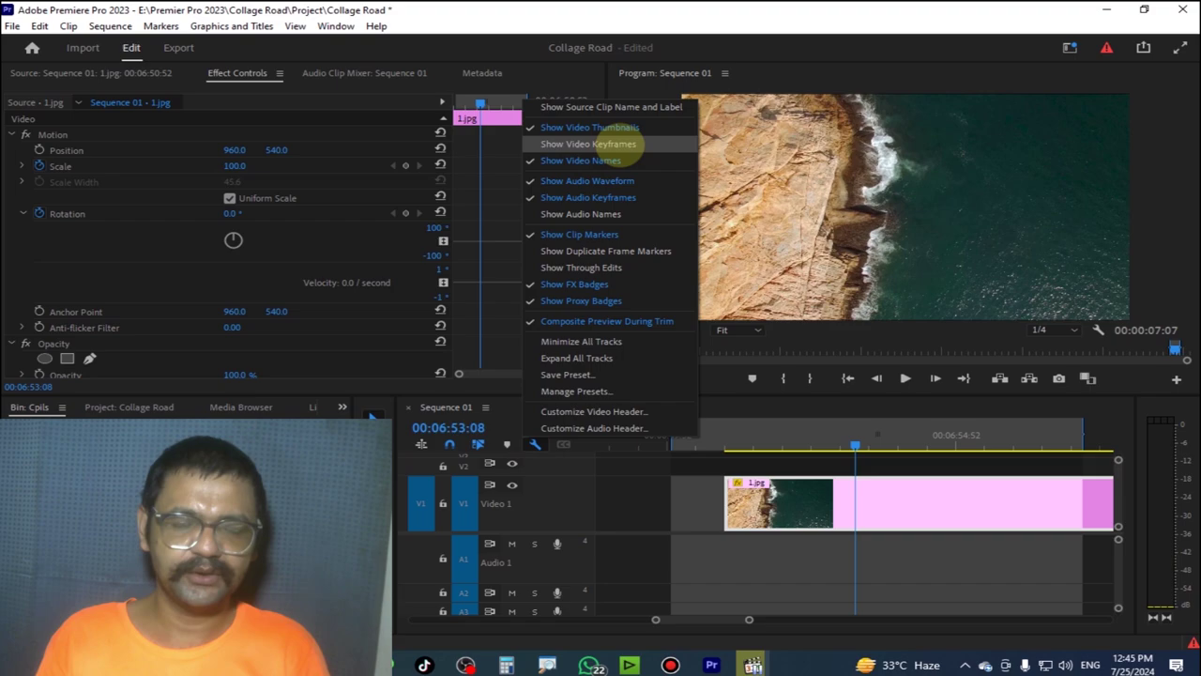
pyautogui.click(600, 144)
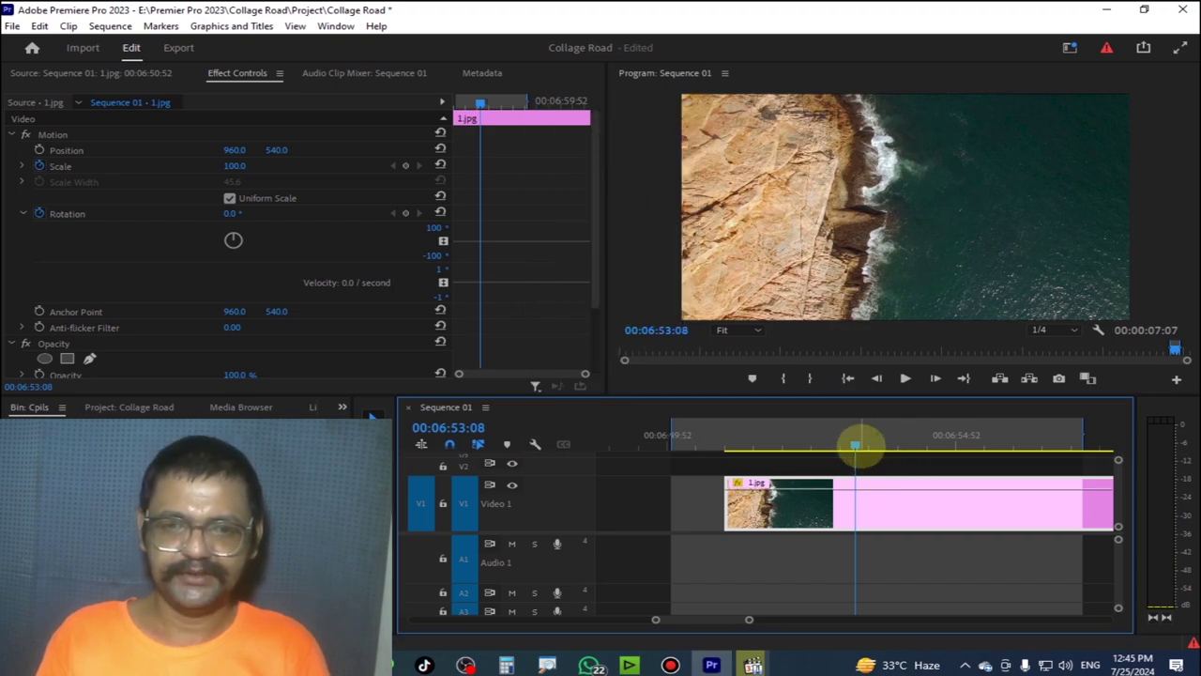
pyautogui.moveTo(855, 443); pyautogui.dragTo(901, 444)
# Lower the 06:53:03 opacity keyframe to 0, then raise it back up to 100%
pyautogui.moveTo(760, 444); pyautogui.dragTo(803, 444)
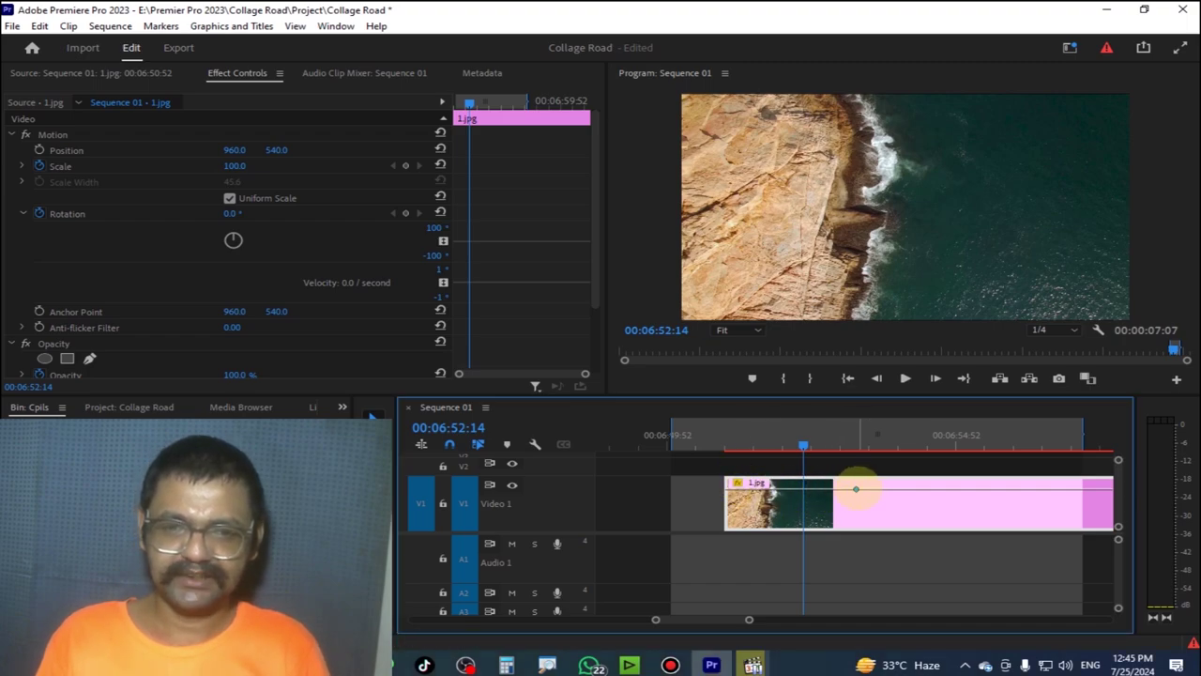
pyautogui.moveTo(856, 488); pyautogui.dragTo(850, 525)
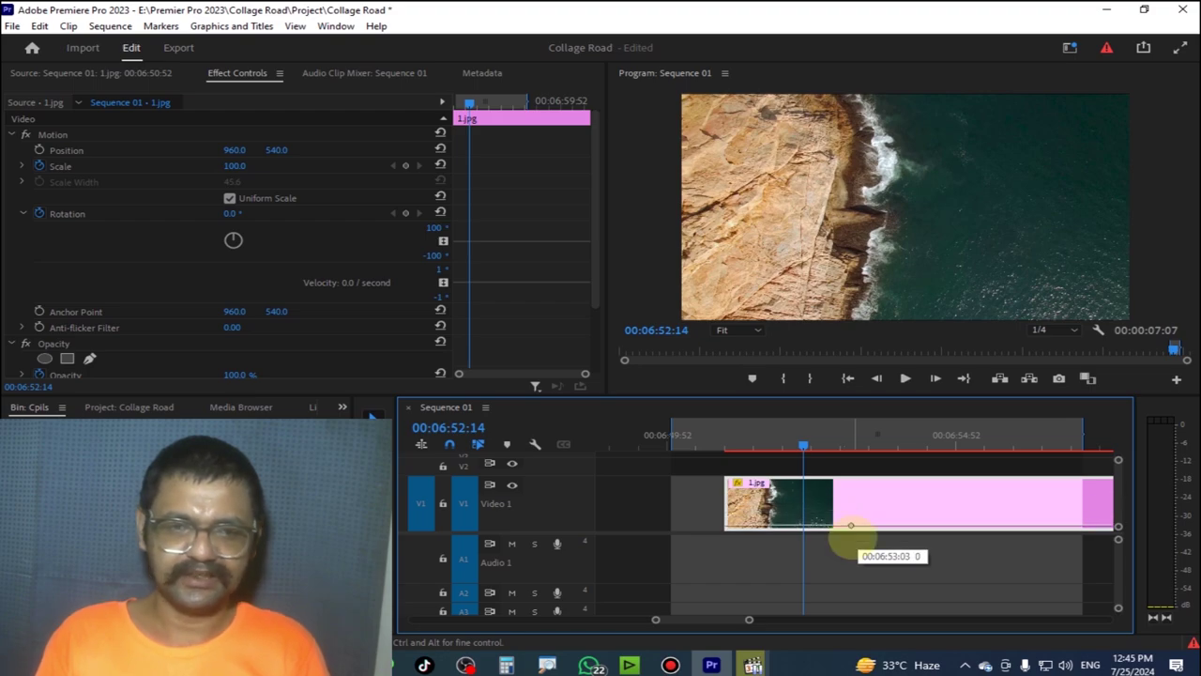
pyautogui.moveTo(832, 433)
pyautogui.mouseDown()
pyautogui.moveTo(978, 424)
pyautogui.moveTo(870, 450)
pyautogui.moveTo(842, 439)
pyautogui.mouseUp()
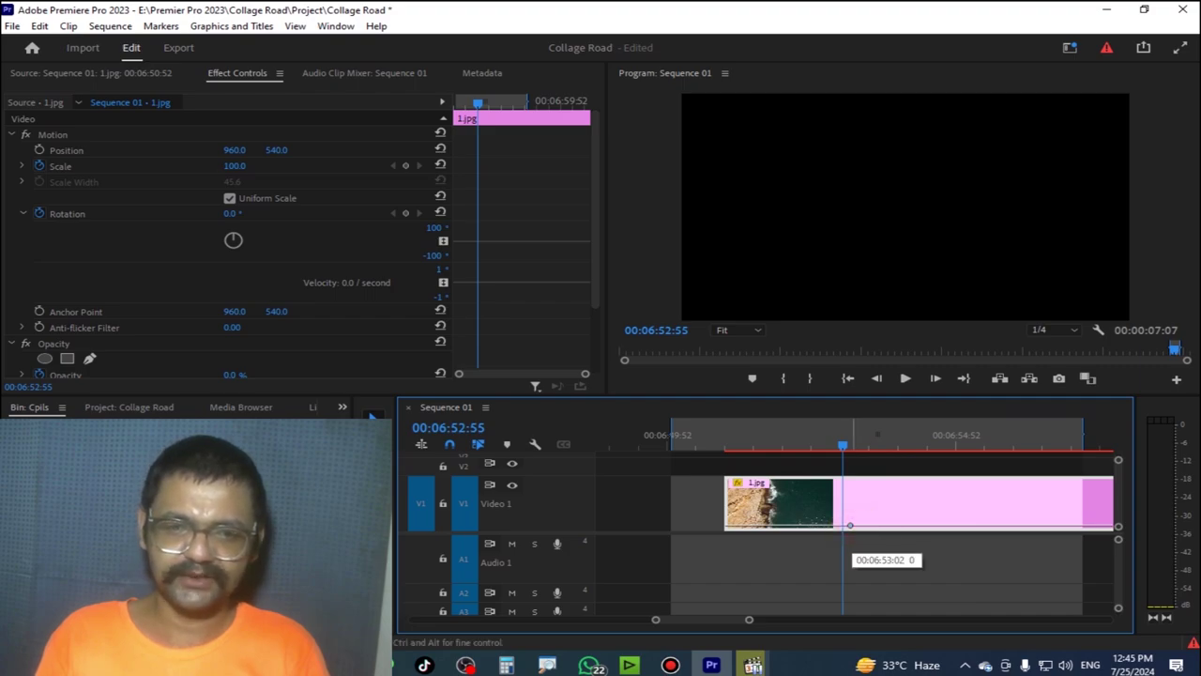
pyautogui.moveTo(850, 525); pyautogui.dragTo(850, 514)
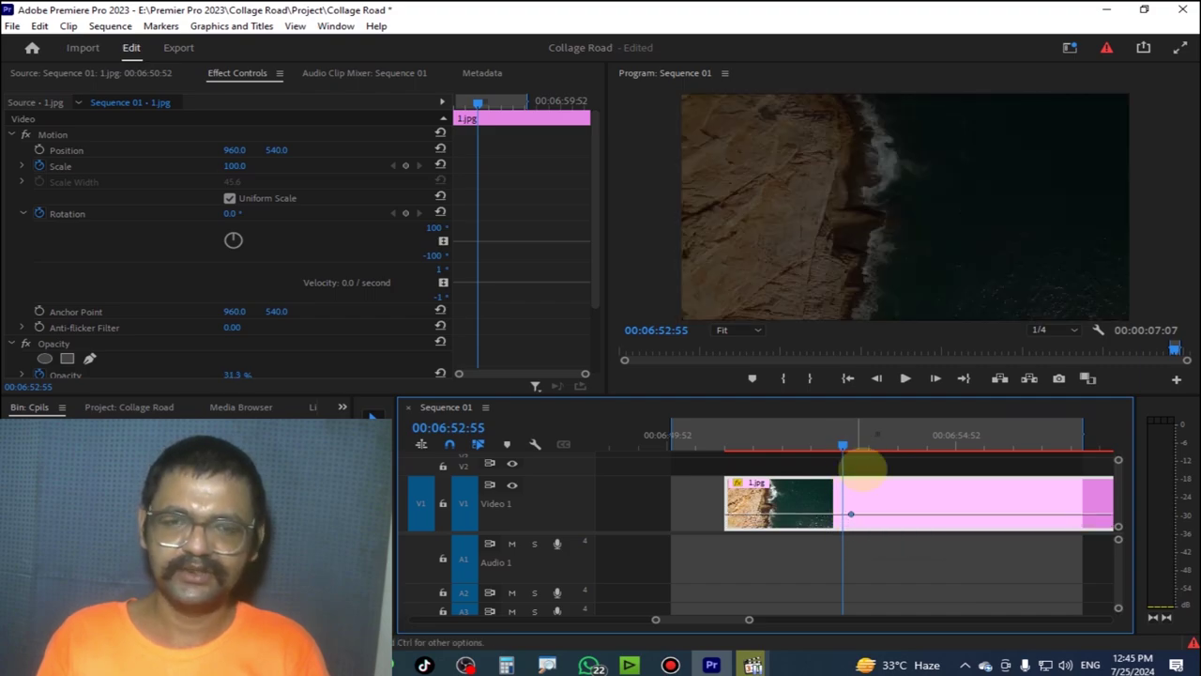
pyautogui.moveTo(850, 513); pyautogui.dragTo(852, 496)
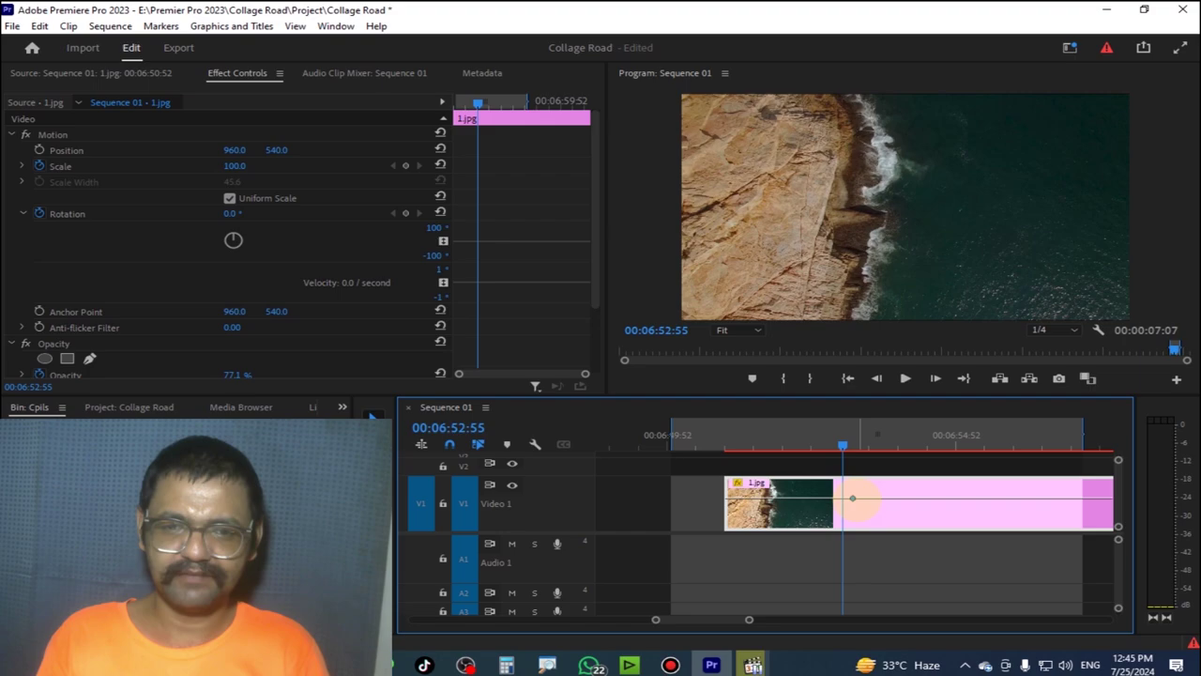
pyautogui.moveTo(855, 498); pyautogui.dragTo(850, 489)
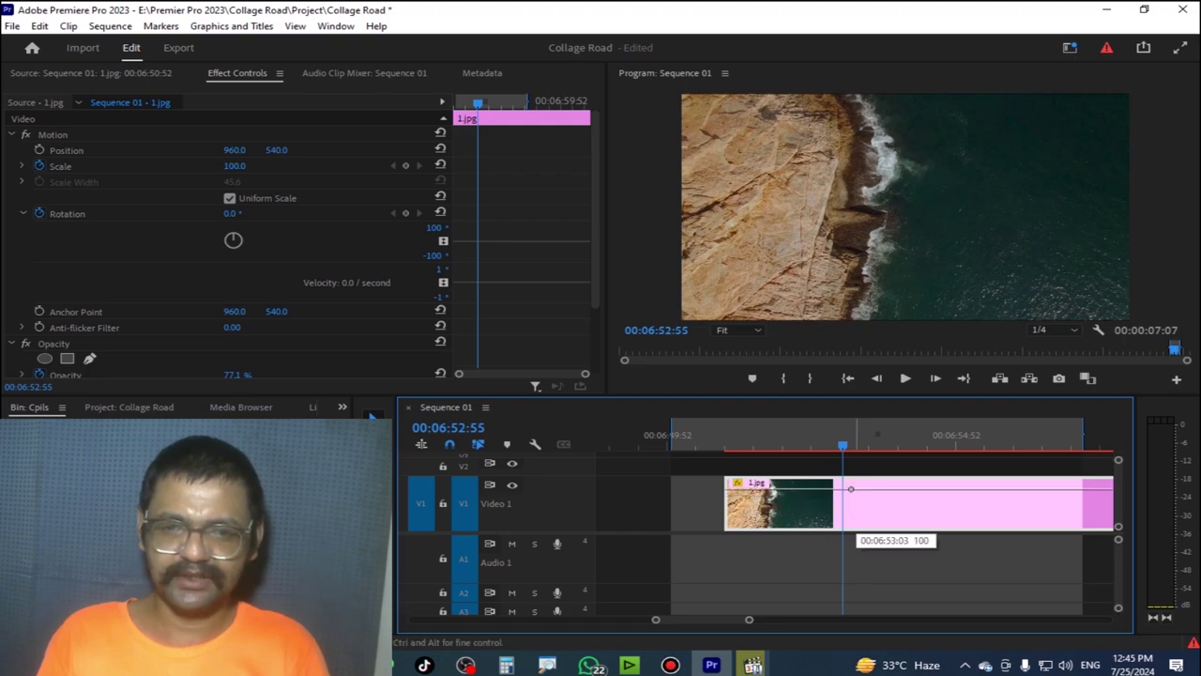
pyautogui.click(851, 488)
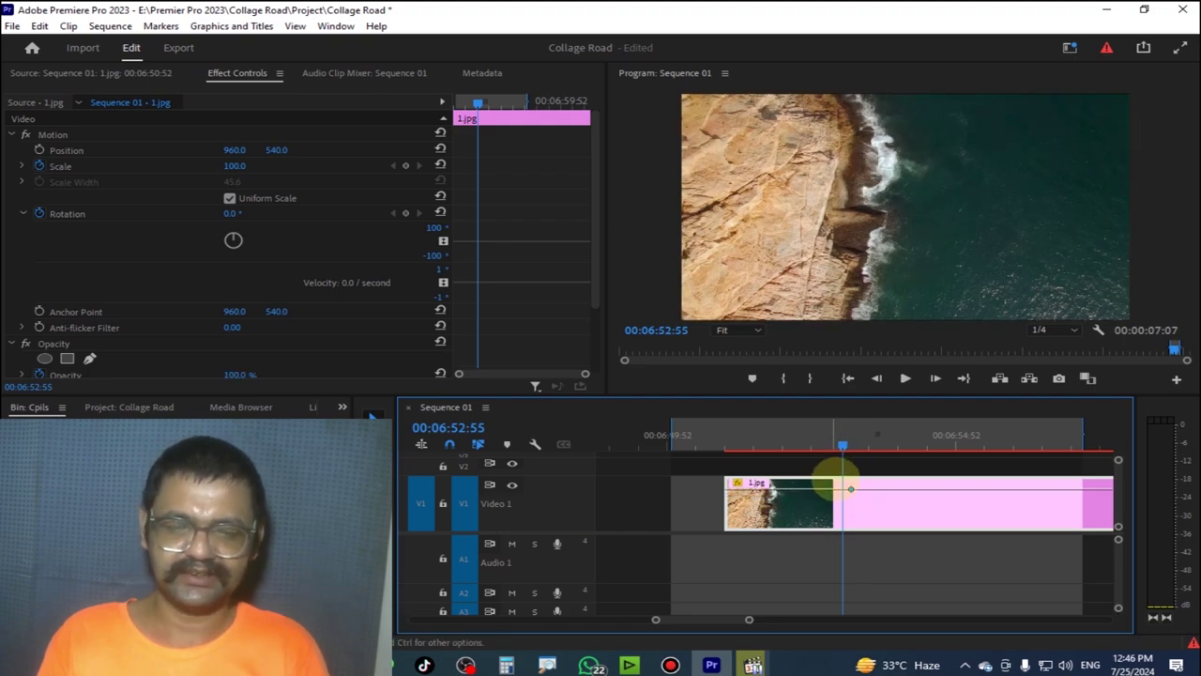
# Pull the clip-start opacity keyframe down to 0
pyautogui.moveTo(837, 443)
pyautogui.mouseDown()
pyautogui.moveTo(751, 443)
pyautogui.moveTo(851, 450)
pyautogui.moveTo(742, 457)
pyautogui.mouseUp()
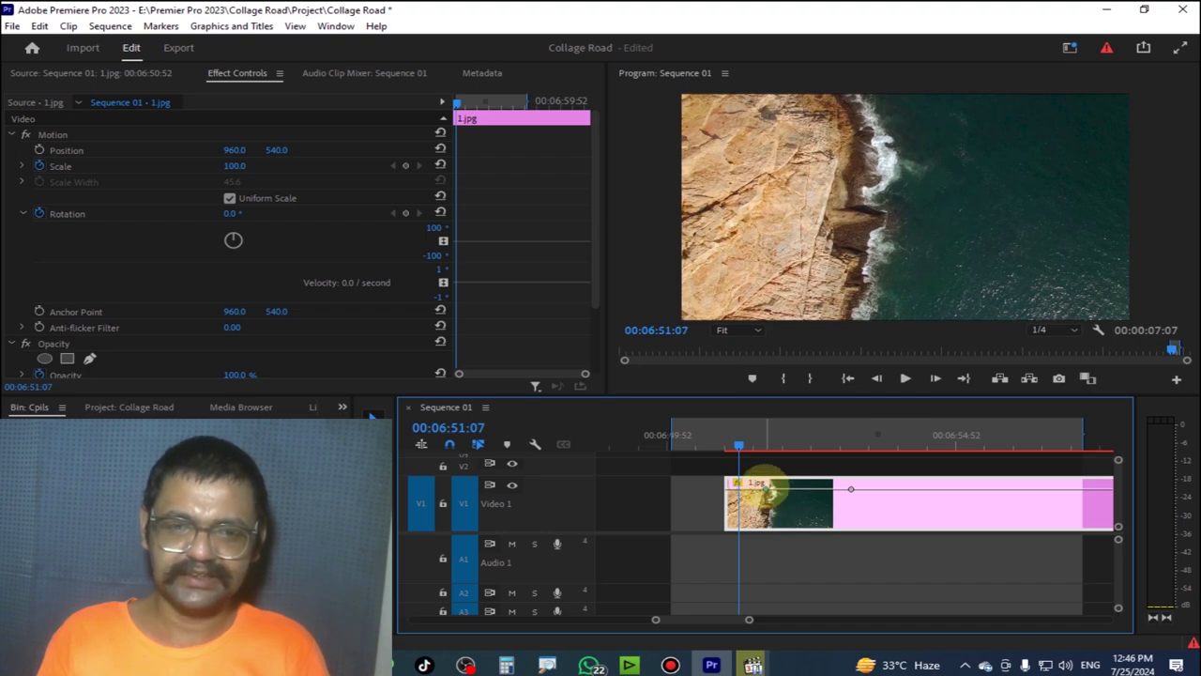
pyautogui.moveTo(741, 444); pyautogui.dragTo(787, 446)
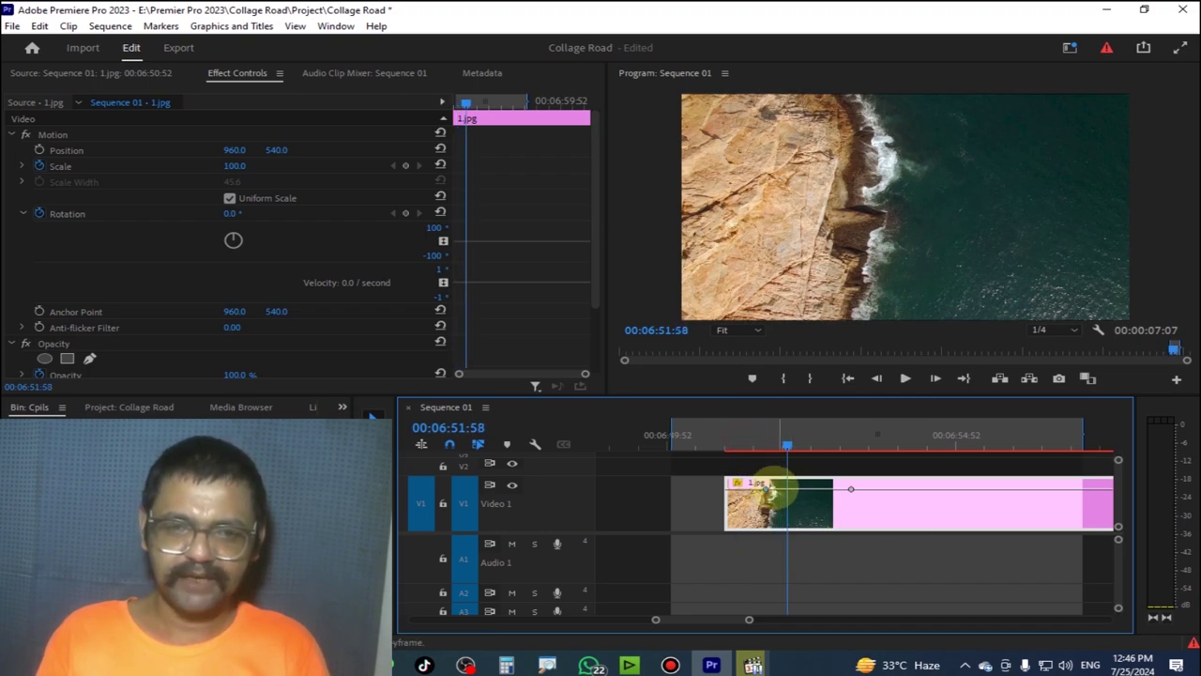
pyautogui.moveTo(765, 487); pyautogui.dragTo(766, 518)
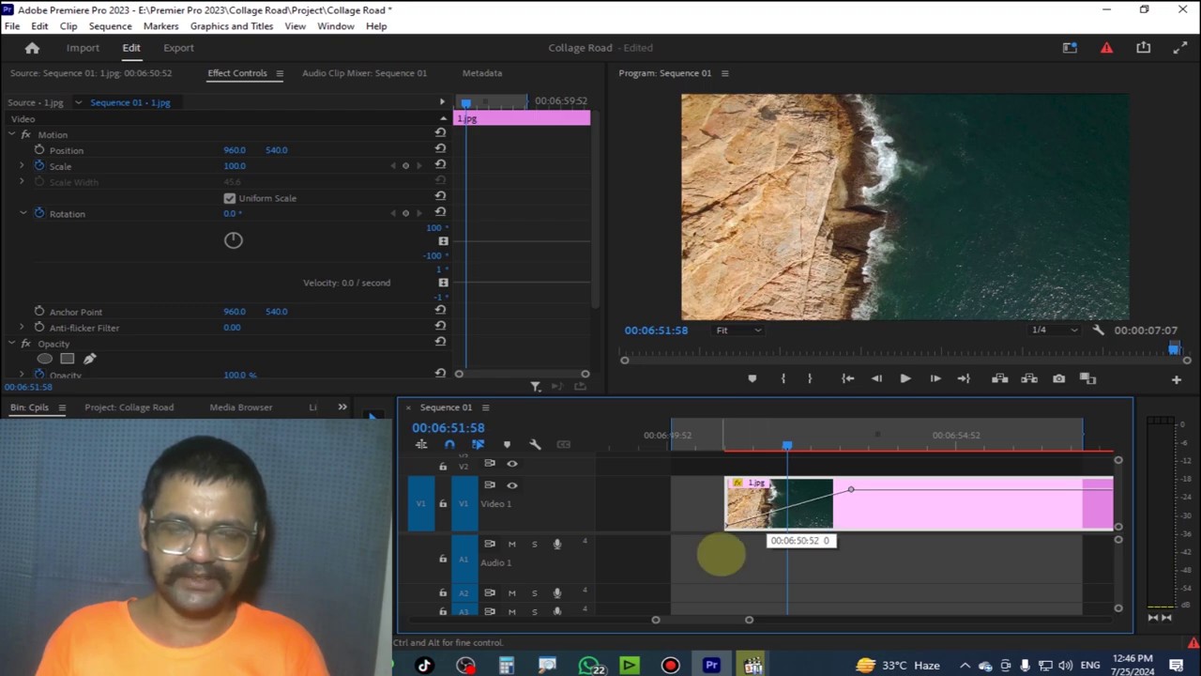
# Play and scrub from the clip start to check the fade-in from 0 to 100%
pyautogui.click(722, 443)
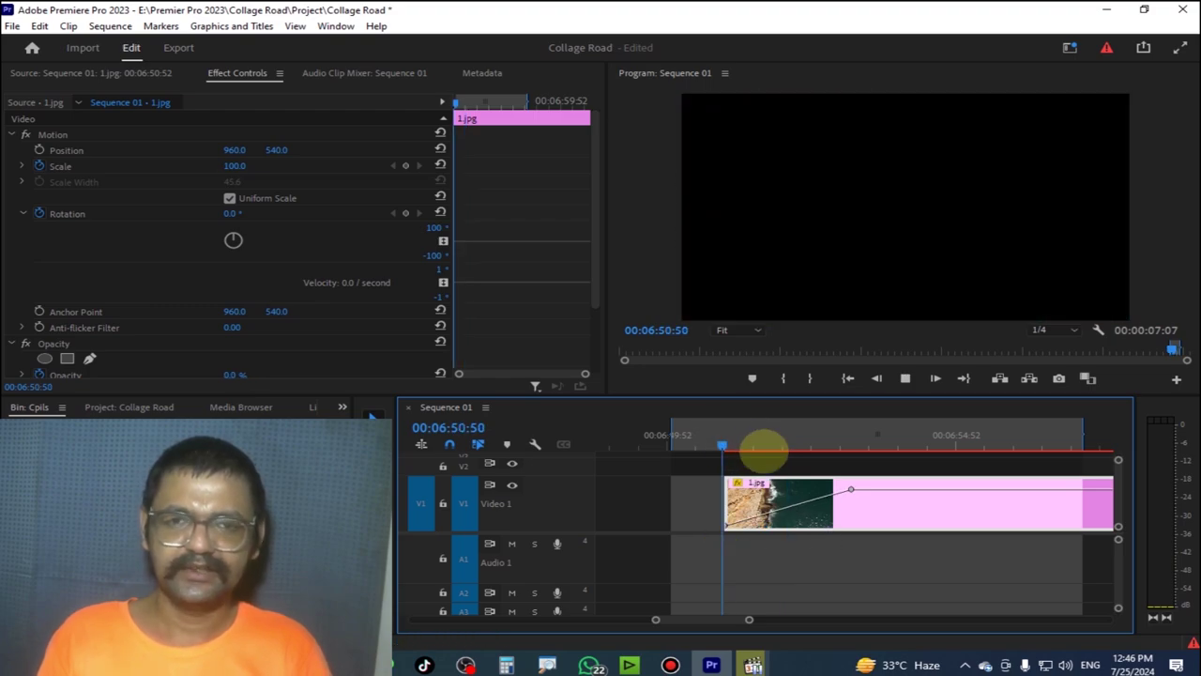
pyautogui.press('space')
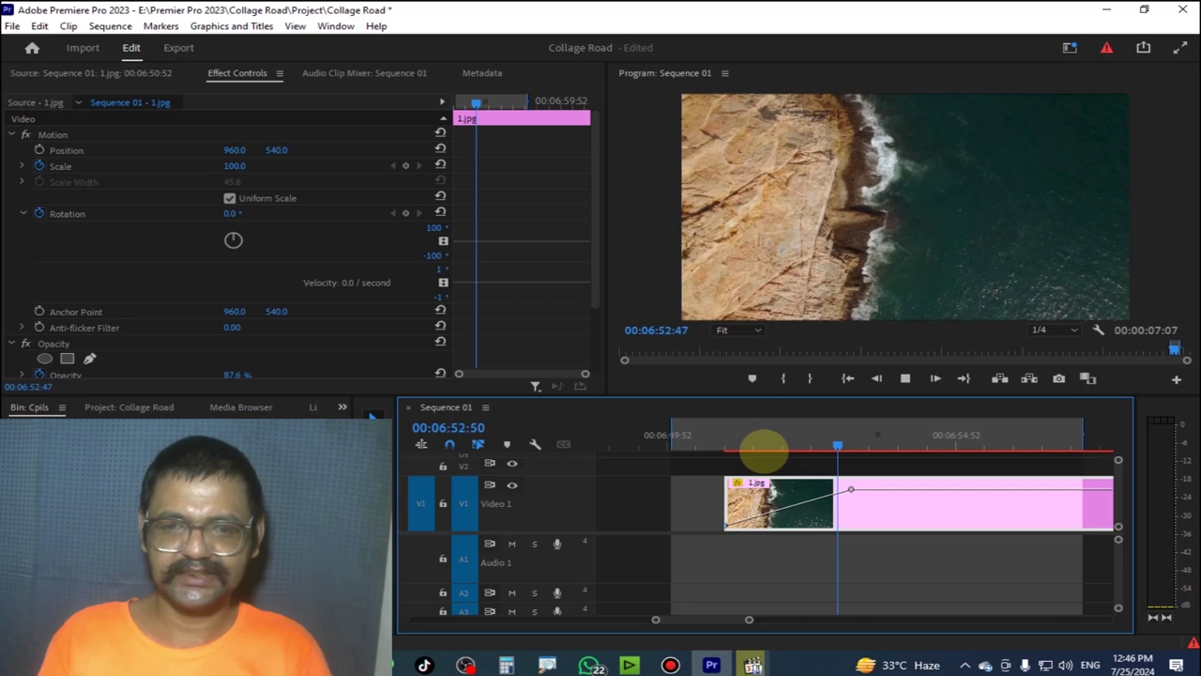
pyautogui.press('space')
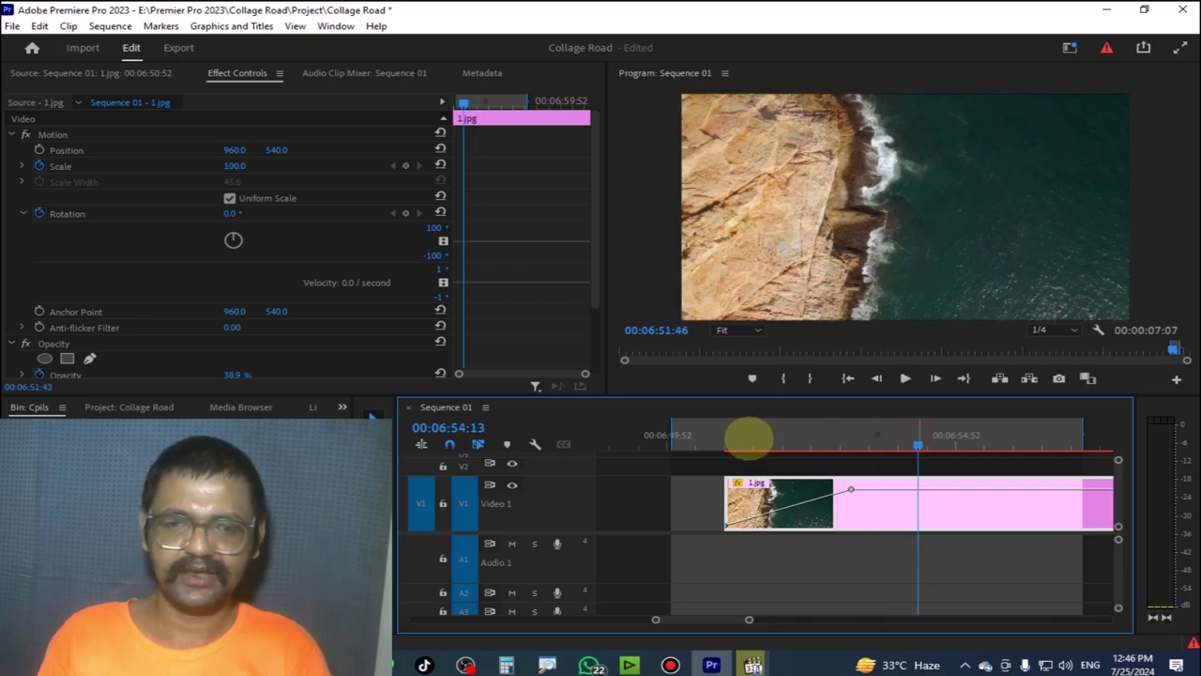
pyautogui.moveTo(748, 437)
pyautogui.mouseDown()
pyautogui.moveTo(850, 448)
pyautogui.moveTo(736, 448)
pyautogui.moveTo(852, 448)
pyautogui.mouseUp()
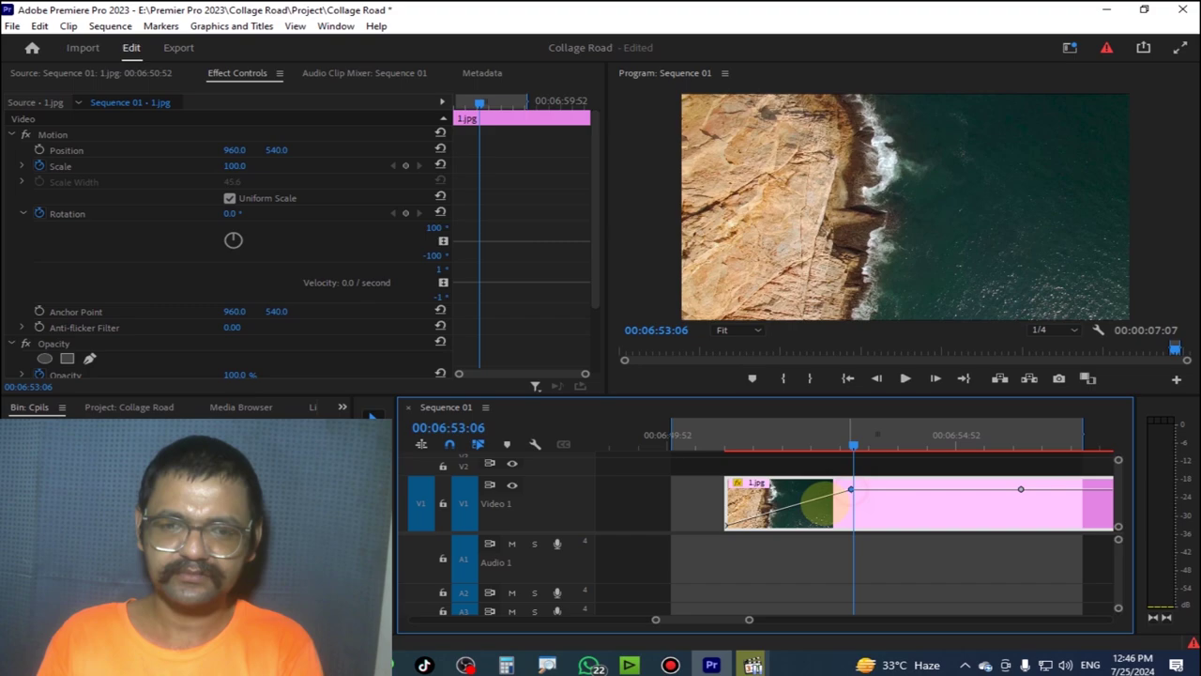
pyautogui.moveTo(731, 441)
pyautogui.mouseDown()
pyautogui.moveTo(1018, 442)
pyautogui.moveTo(901, 484)
pyautogui.mouseUp()
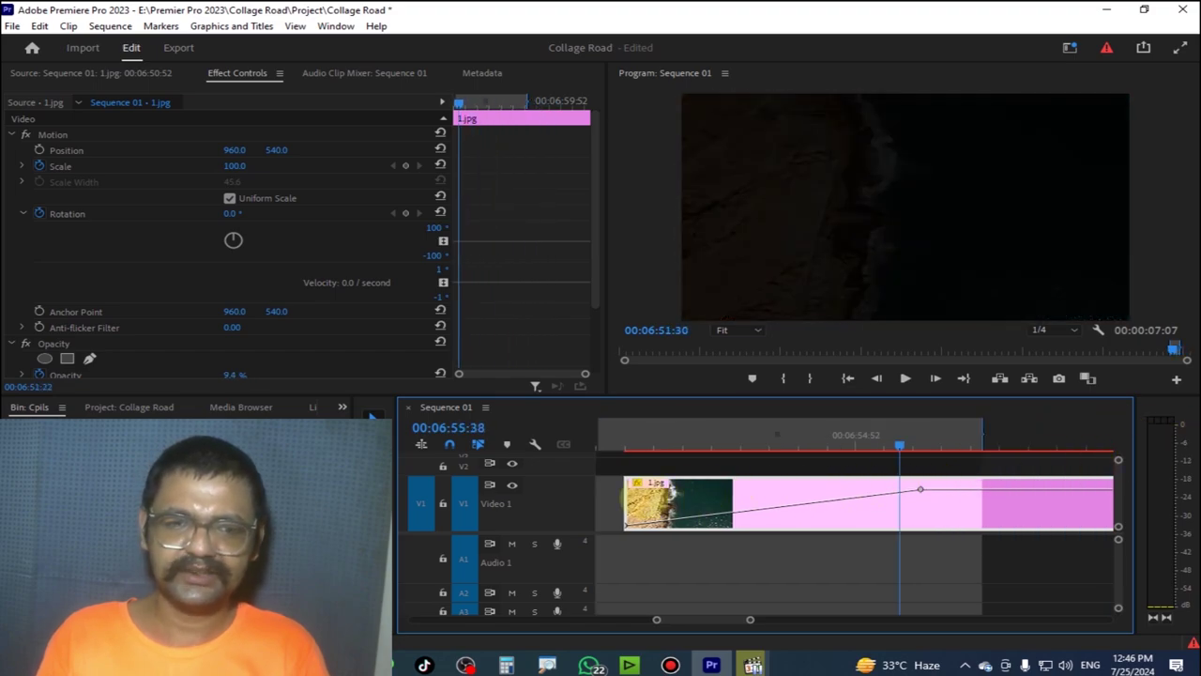
pyautogui.moveTo(738, 489); pyautogui.dragTo(916, 488)
pyautogui.press('Up')
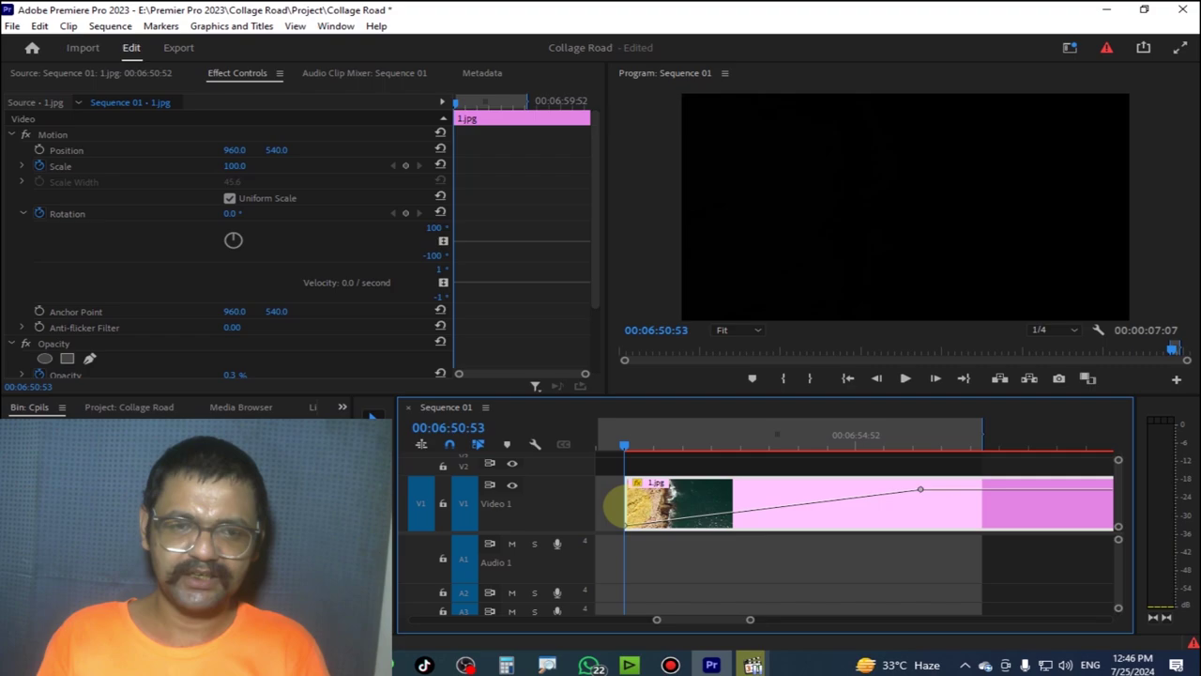
pyautogui.press('space')
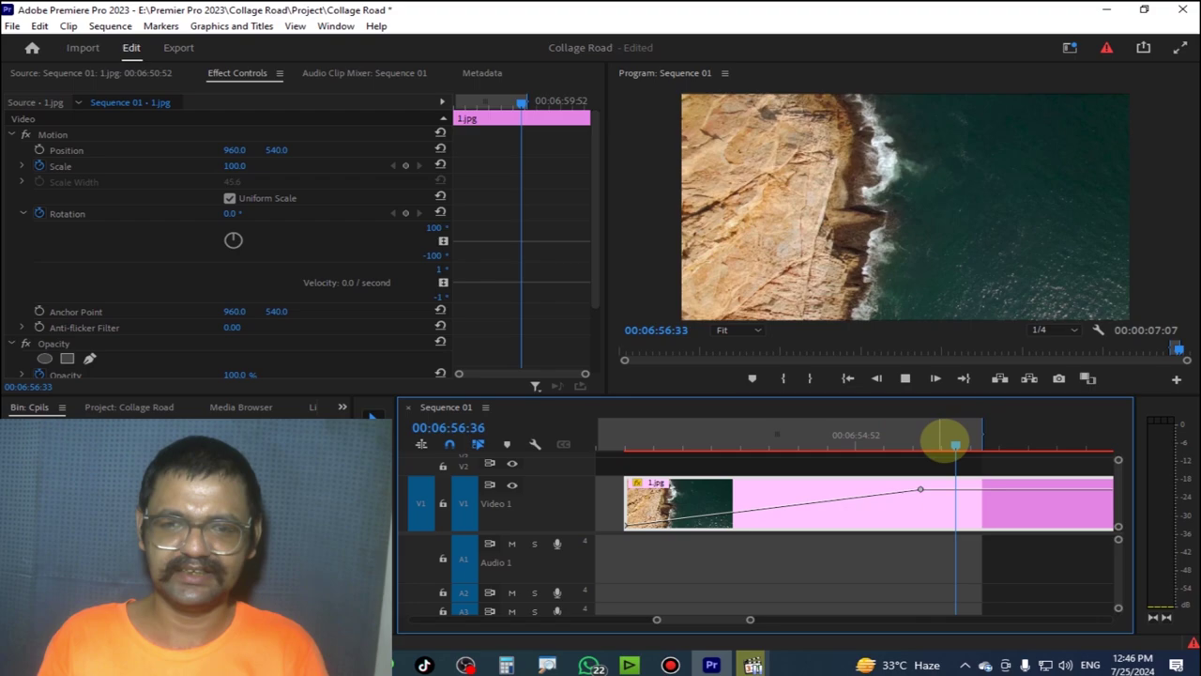
pyautogui.moveTo(946, 441); pyautogui.dragTo(932, 492)
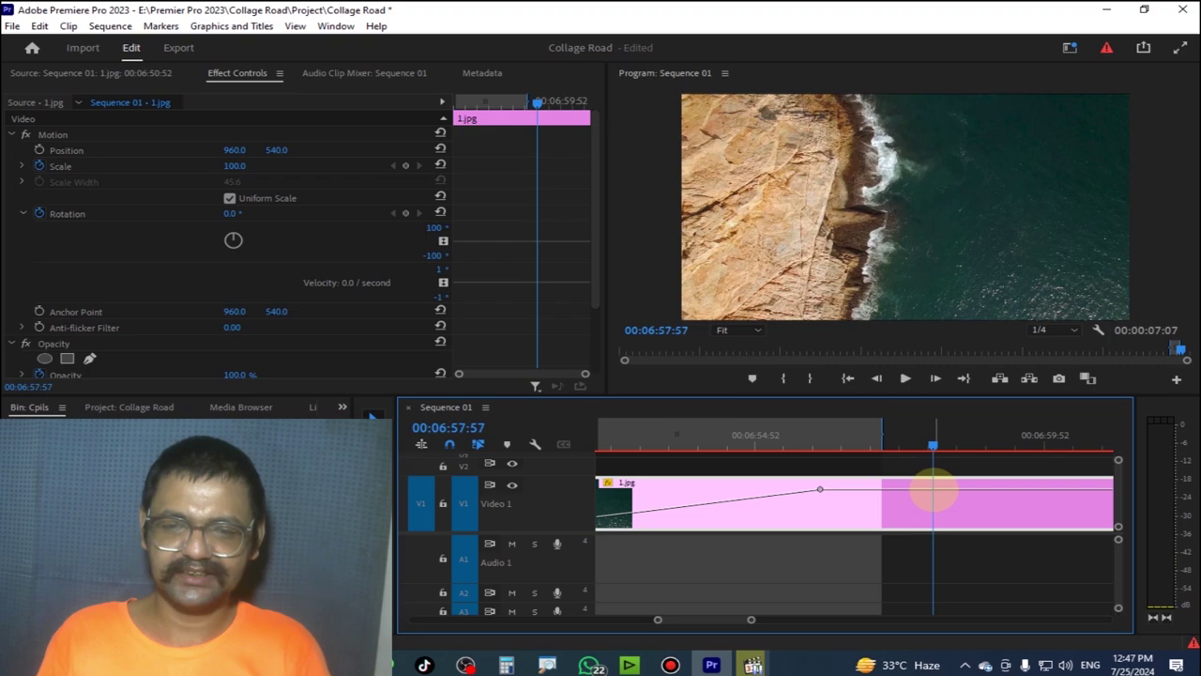
# Add an opacity keyframe at 06:57:58 and drag the clip-end keyframe down to 0
pyautogui.keyDown('ctrl'); pyautogui.click(932, 489); pyautogui.keyUp('ctrl')
pyautogui.click(934, 442)
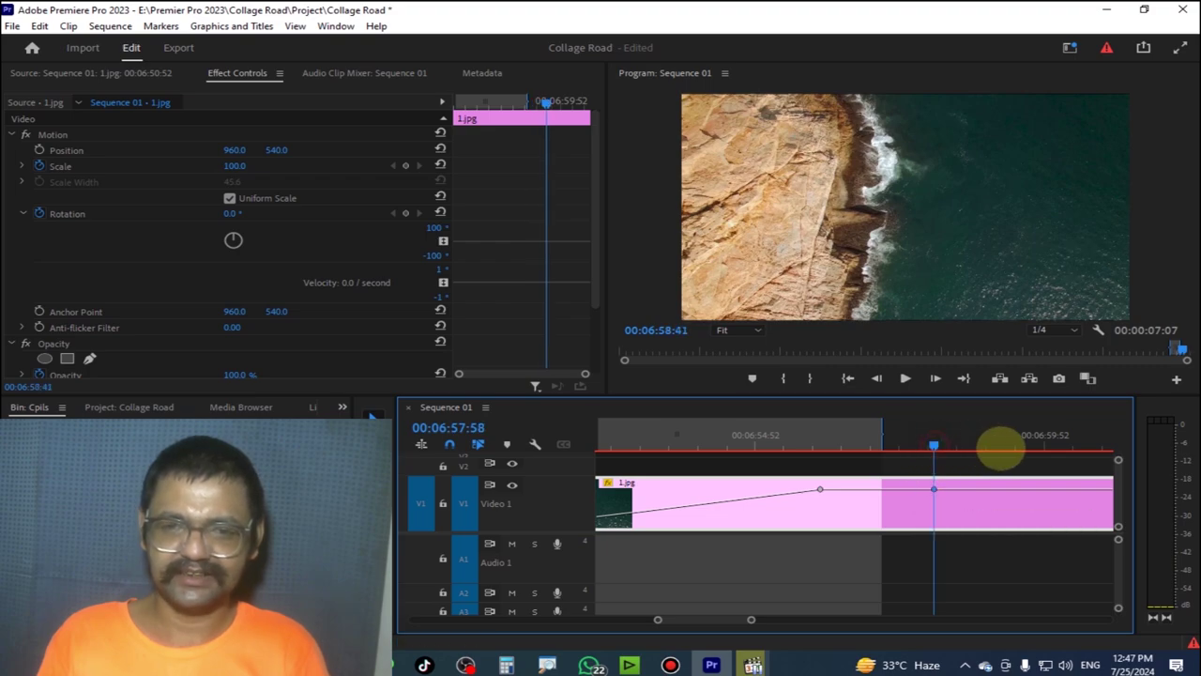
pyautogui.moveTo(1000, 448); pyautogui.dragTo(1044, 443)
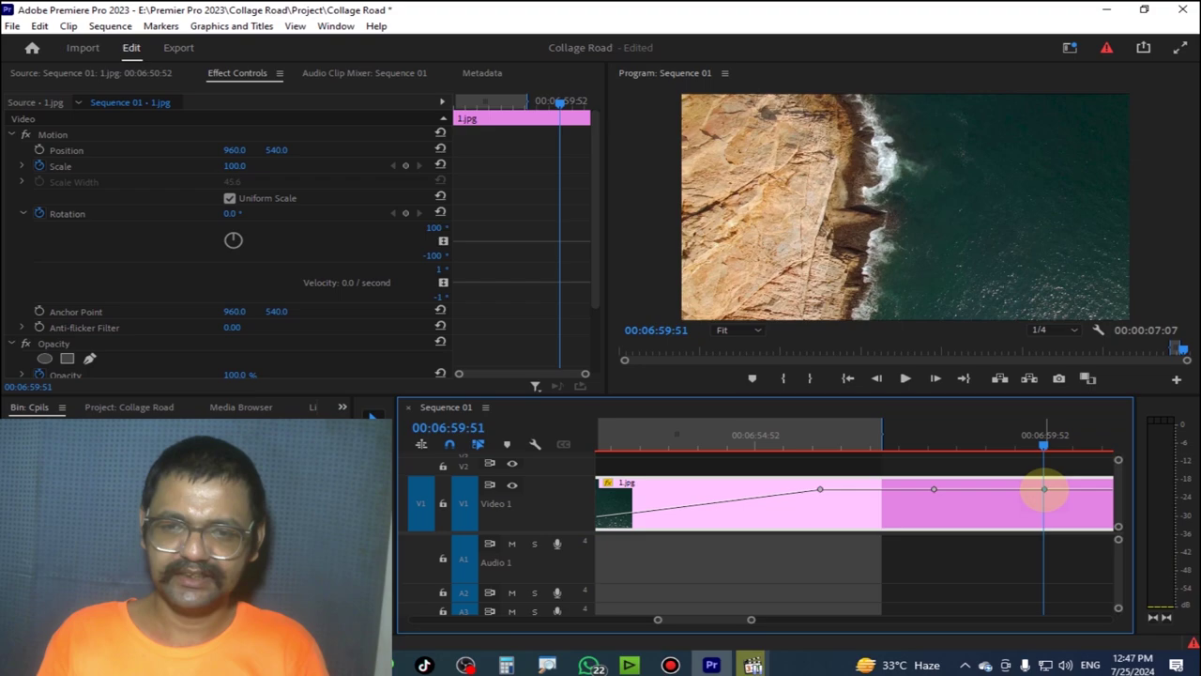
pyautogui.moveTo(1043, 489); pyautogui.dragTo(1041, 525)
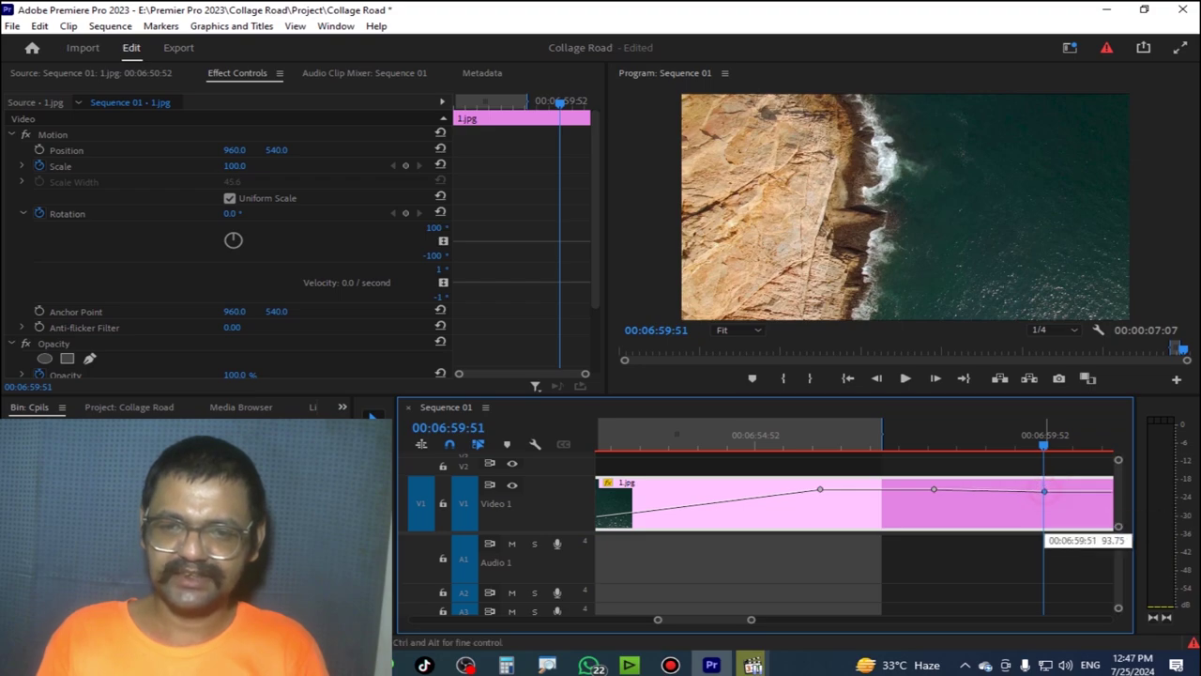
pyautogui.click(823, 454)
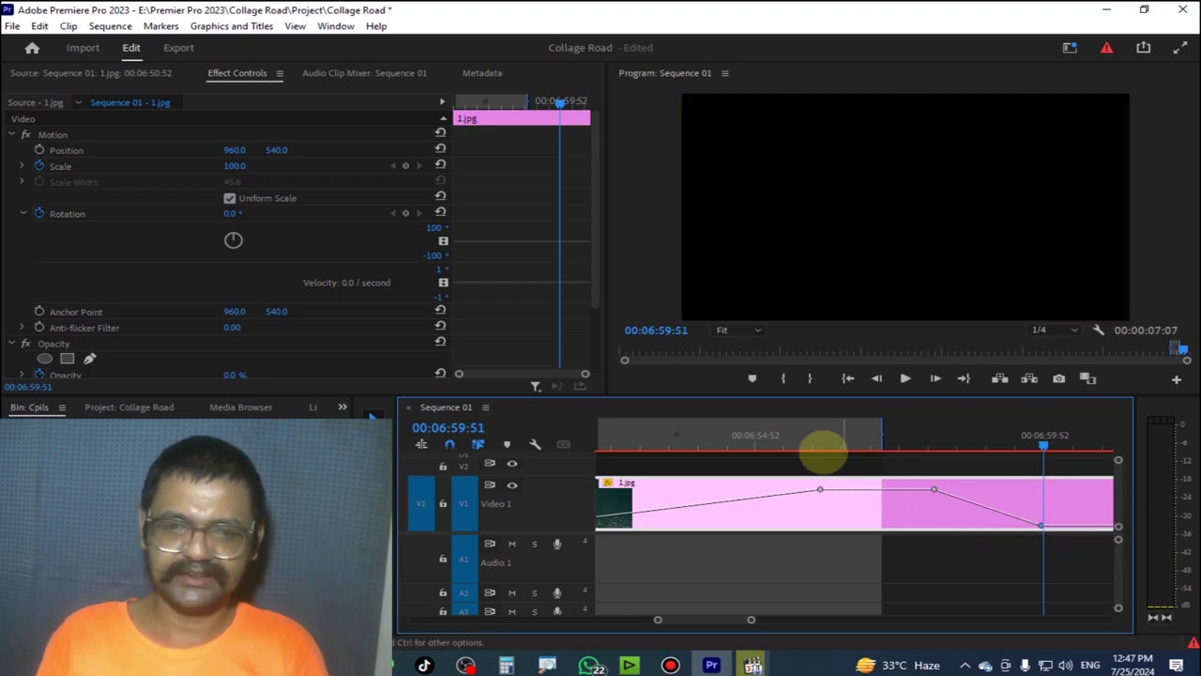
pyautogui.moveTo(842, 441)
pyautogui.mouseDown()
pyautogui.moveTo(716, 490)
pyautogui.moveTo(883, 460)
pyautogui.mouseUp()
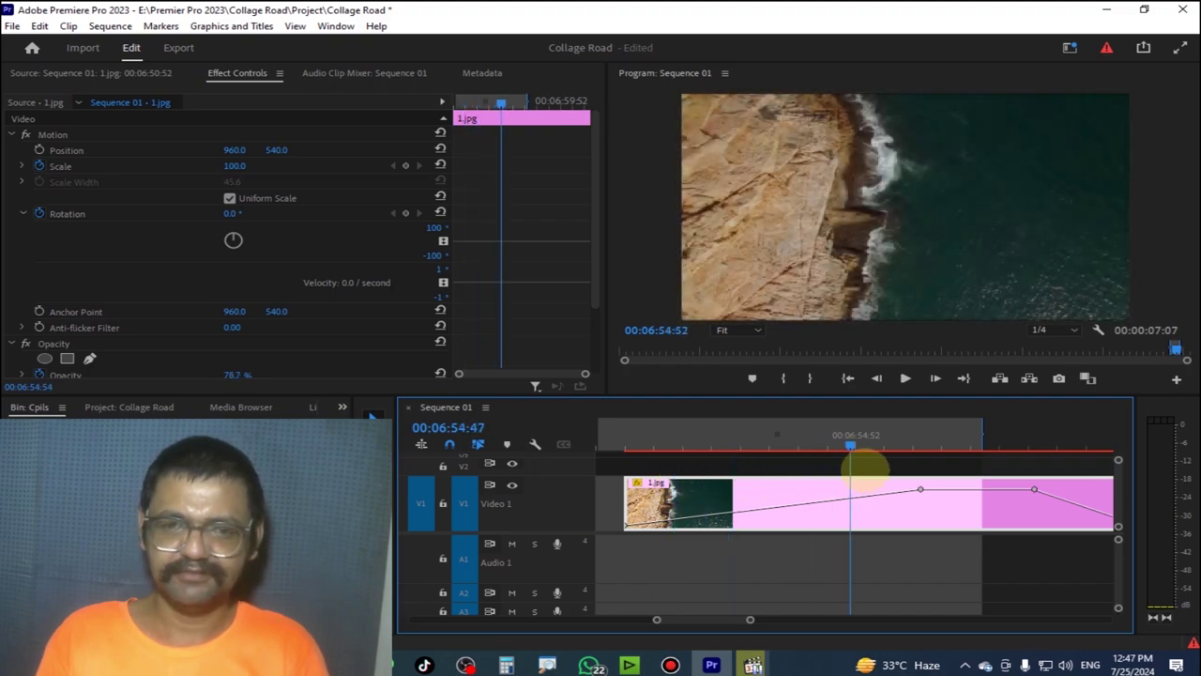
pyautogui.press('space')
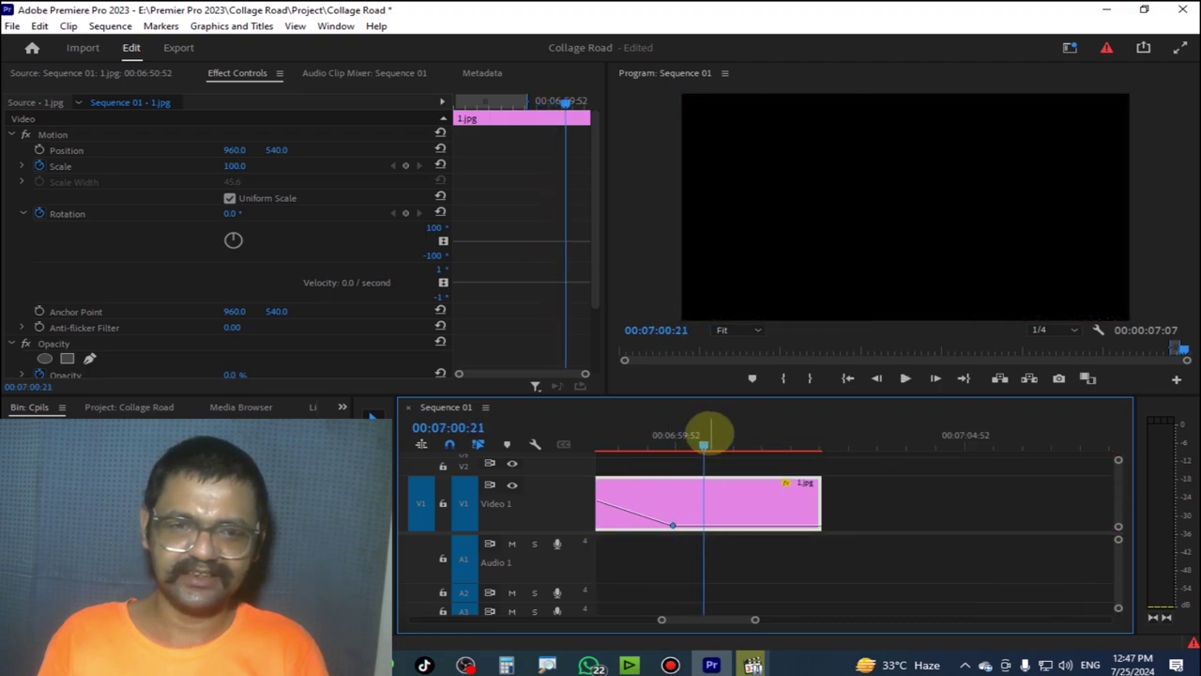
pyautogui.press('space')
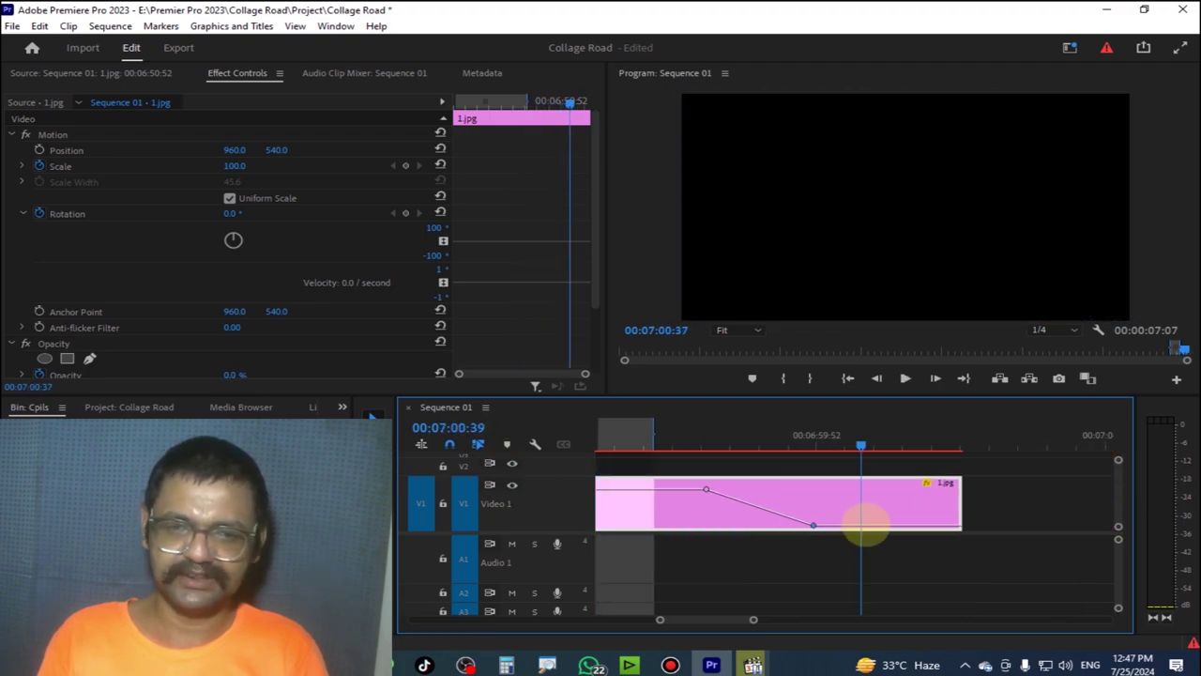
pyautogui.moveTo(665, 461)
pyautogui.mouseDown()
pyautogui.moveTo(597, 447)
pyautogui.moveTo(839, 483)
pyautogui.moveTo(614, 520)
pyautogui.mouseUp()
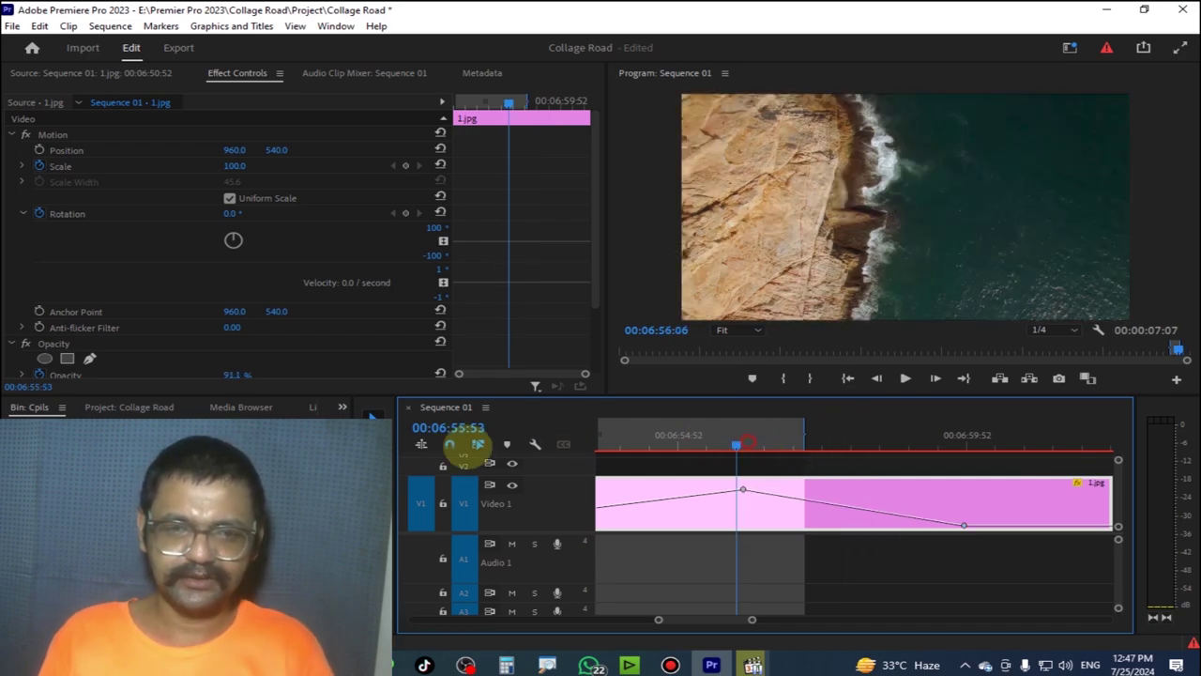
pyautogui.press('space')
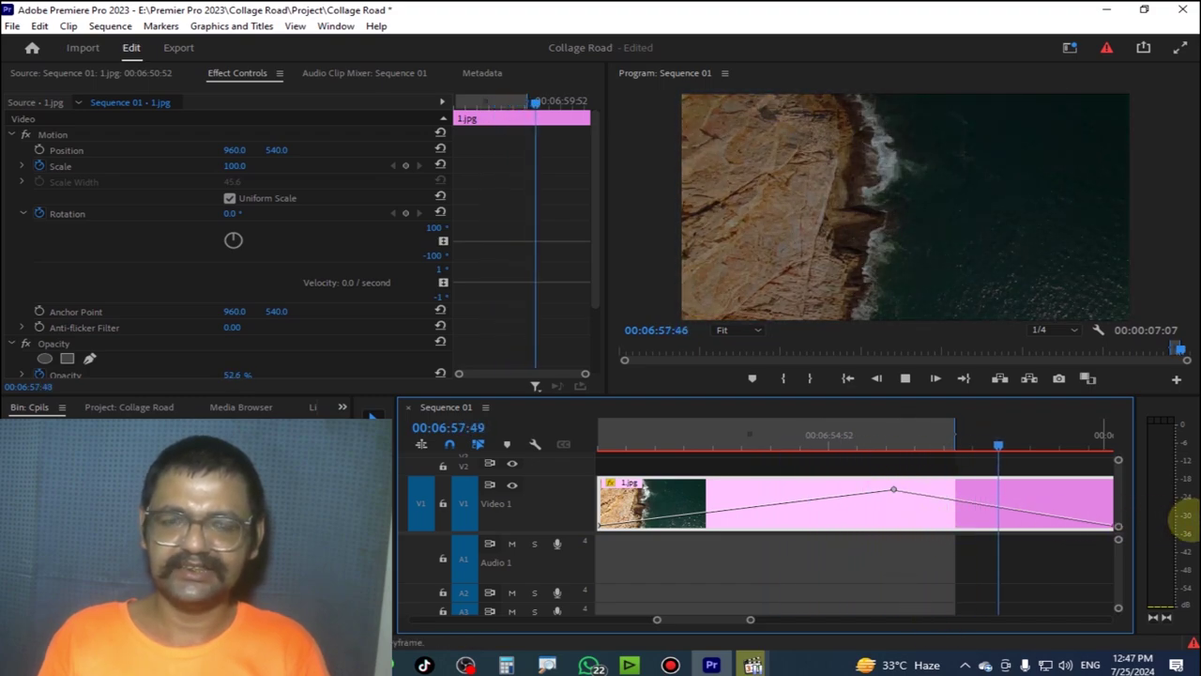
# Pull the opacity points before and after the peak near 06:55 down to 0
pyautogui.moveTo(857, 443); pyautogui.dragTo(791, 443)
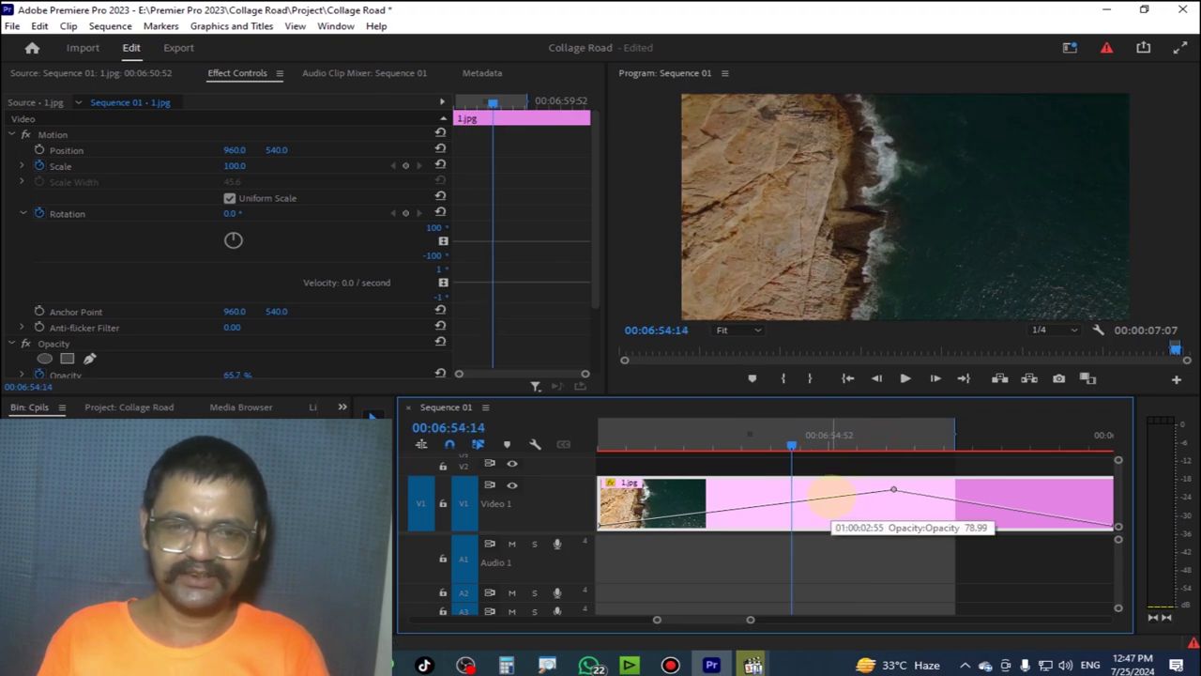
pyautogui.moveTo(831, 498); pyautogui.dragTo(822, 524)
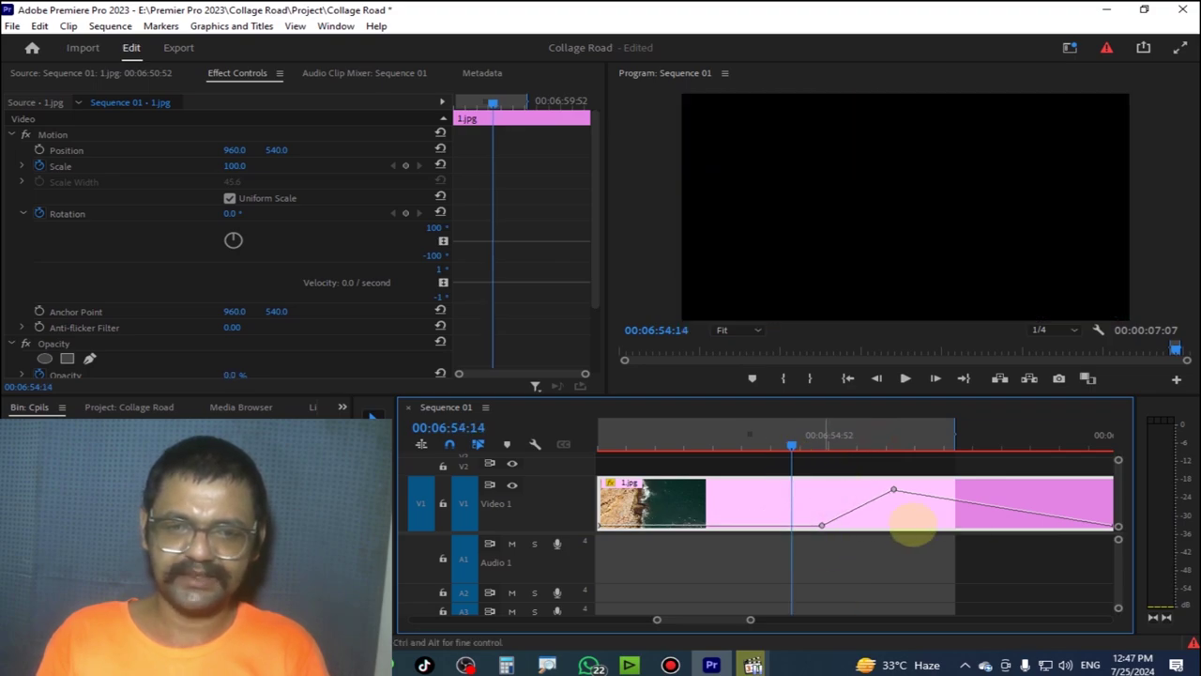
pyautogui.moveTo(974, 502)
pyautogui.mouseDown()
pyautogui.moveTo(973, 537)
pyautogui.moveTo(971, 521)
pyautogui.mouseUp()
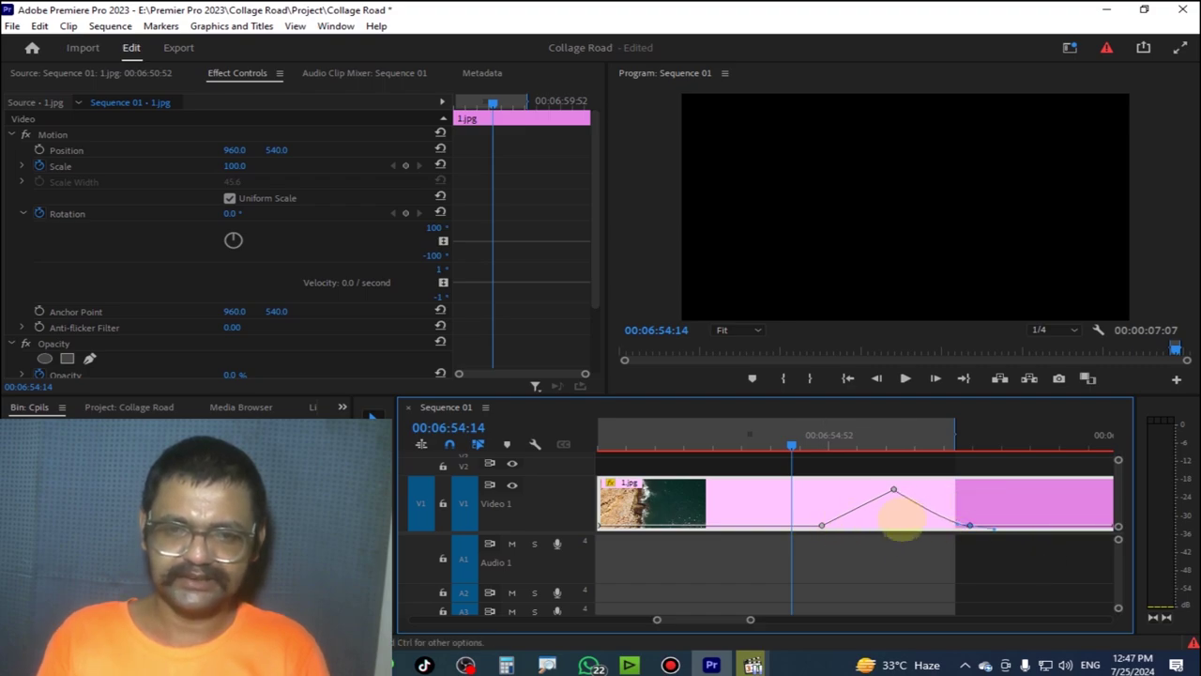
pyautogui.hotkey('ctrl', 'z')
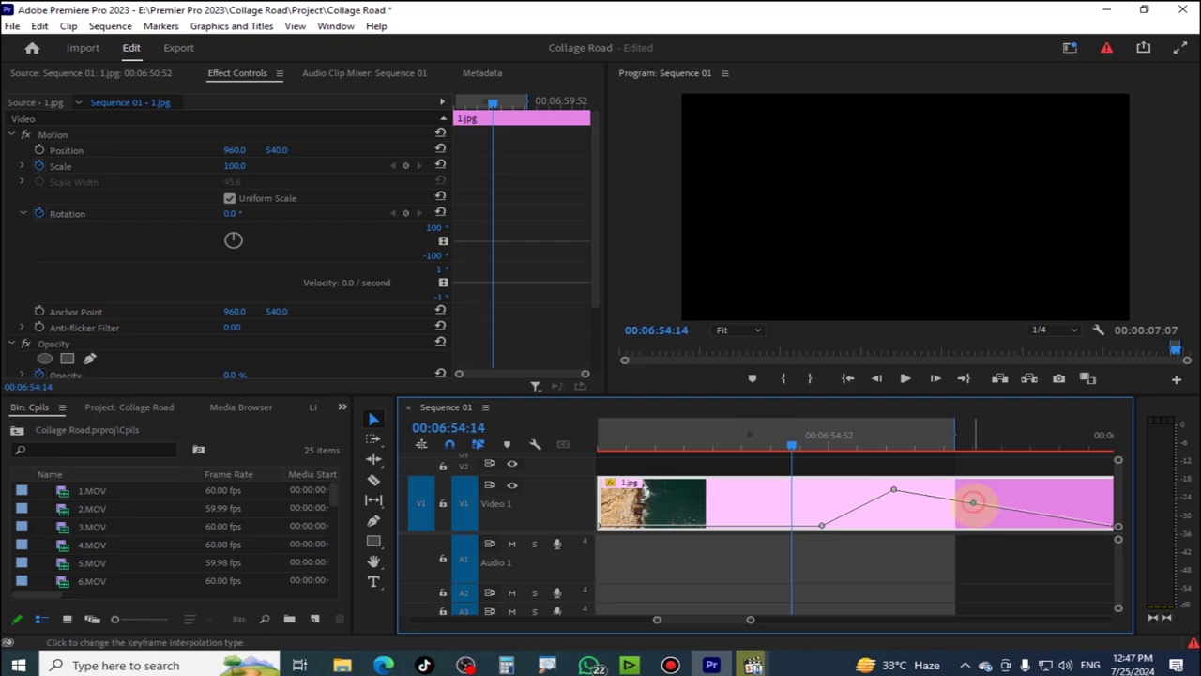
pyautogui.moveTo(974, 503); pyautogui.dragTo(968, 524)
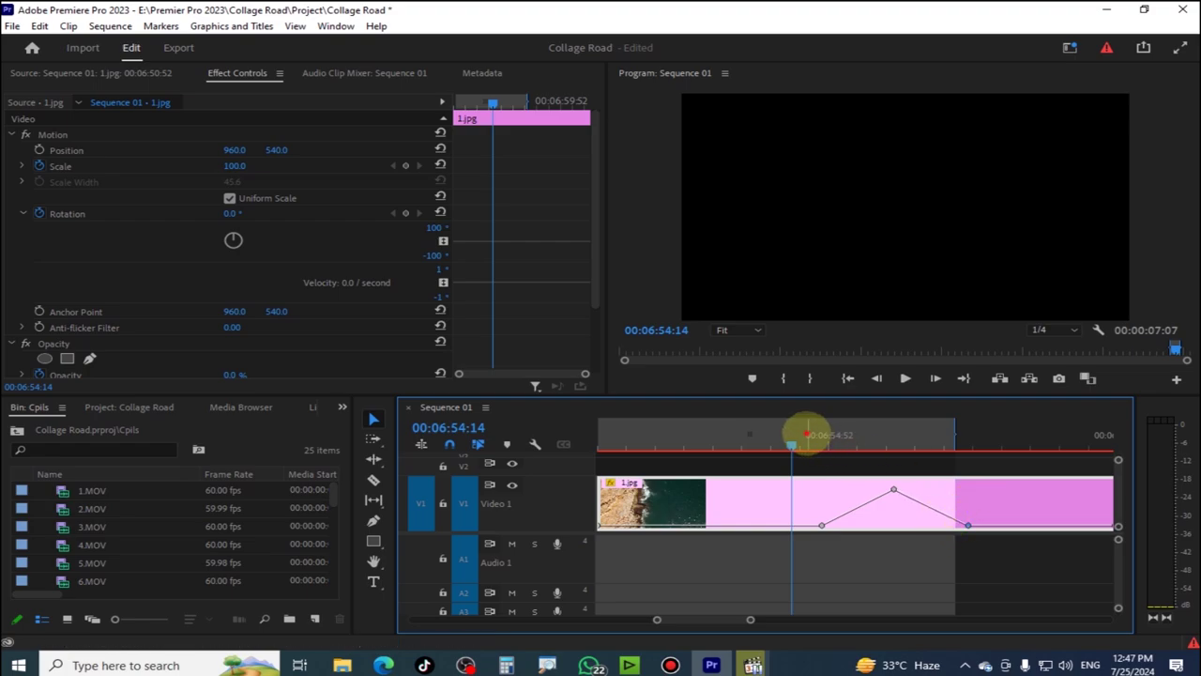
# Preview the dip and move both zero-opacity points closer to the peak
pyautogui.press('space')
pyautogui.click(821, 525)
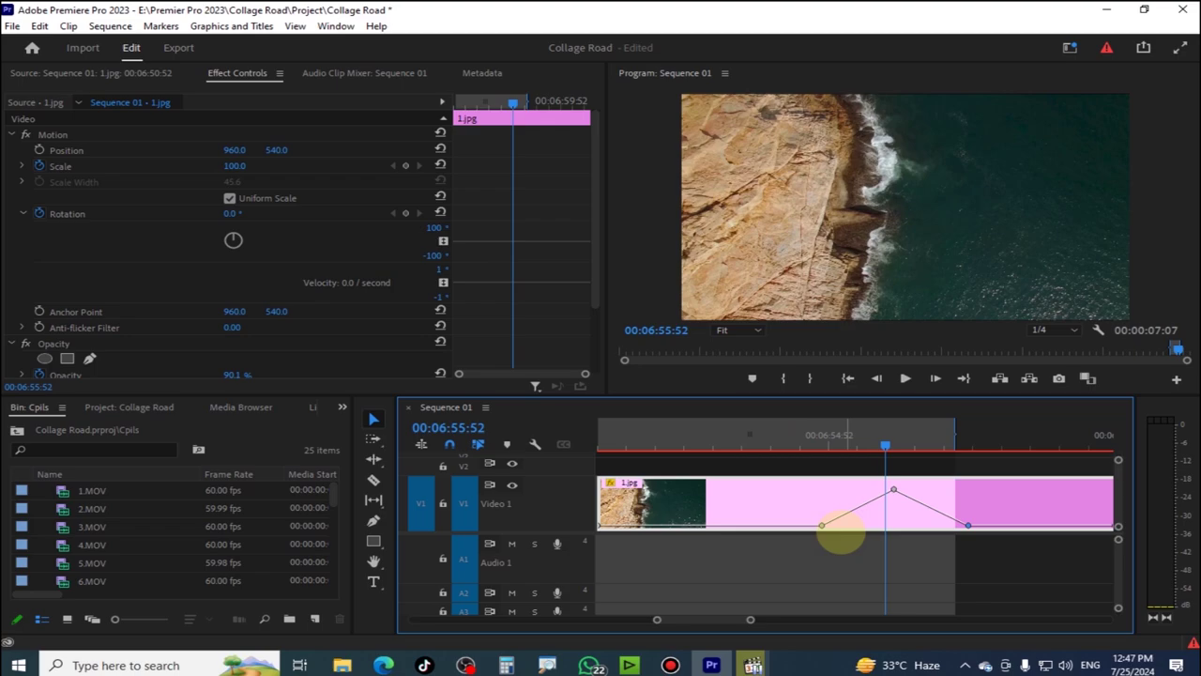
pyautogui.moveTo(821, 524); pyautogui.dragTo(864, 524)
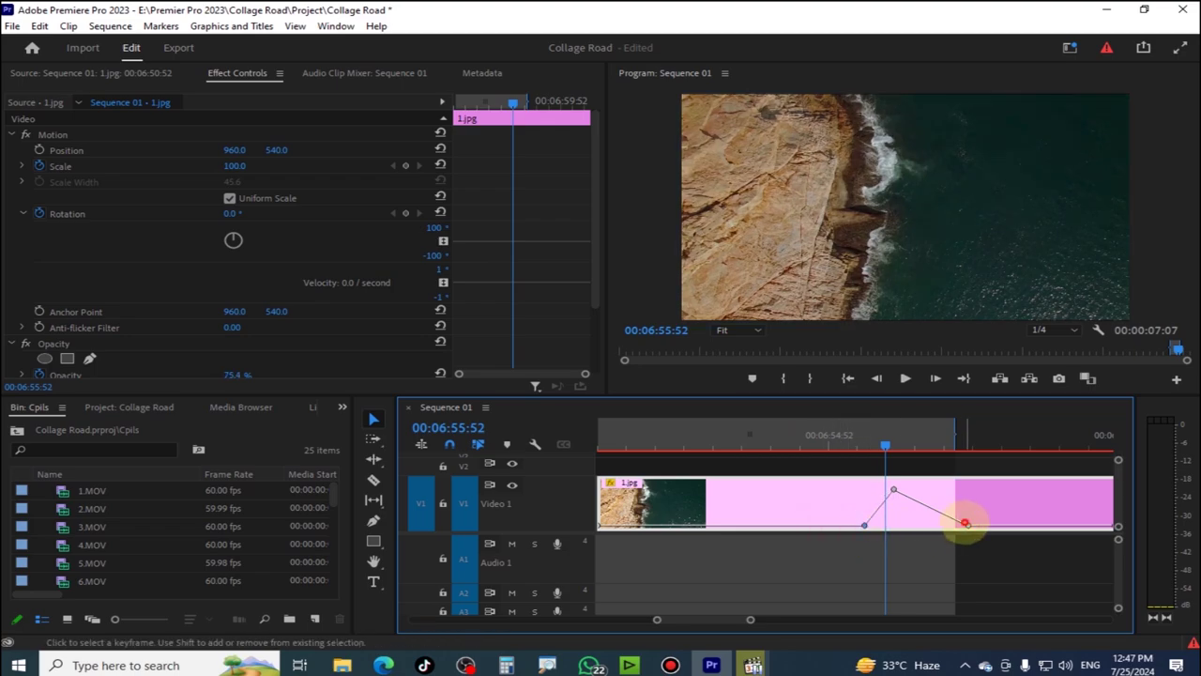
pyautogui.moveTo(966, 523); pyautogui.dragTo(938, 524)
# Add a new opacity keyframe at 100% near 06:57:10
pyautogui.press('space')
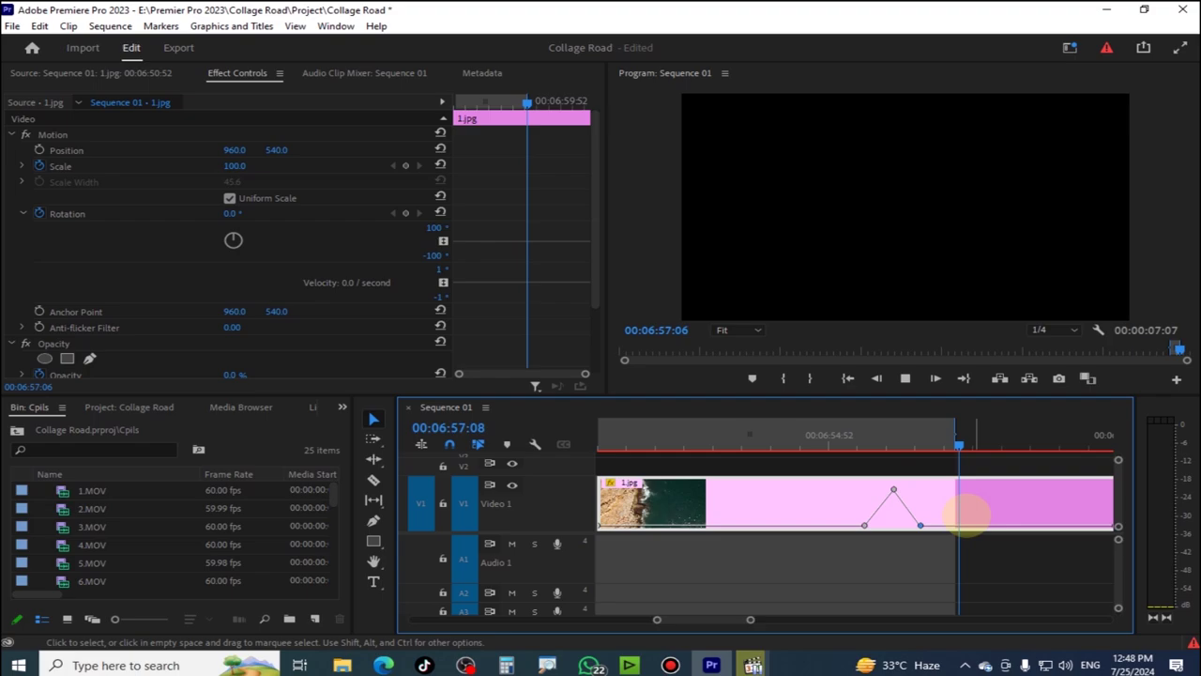
pyautogui.press('space')
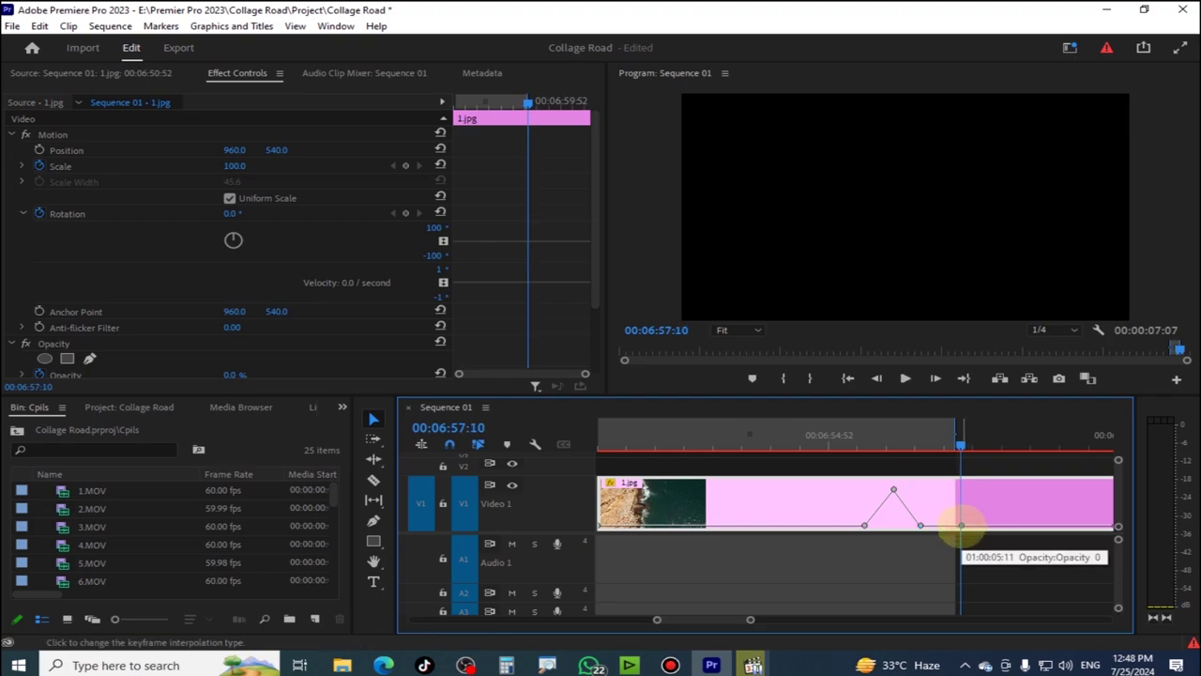
pyautogui.moveTo(960, 526); pyautogui.dragTo(948, 489)
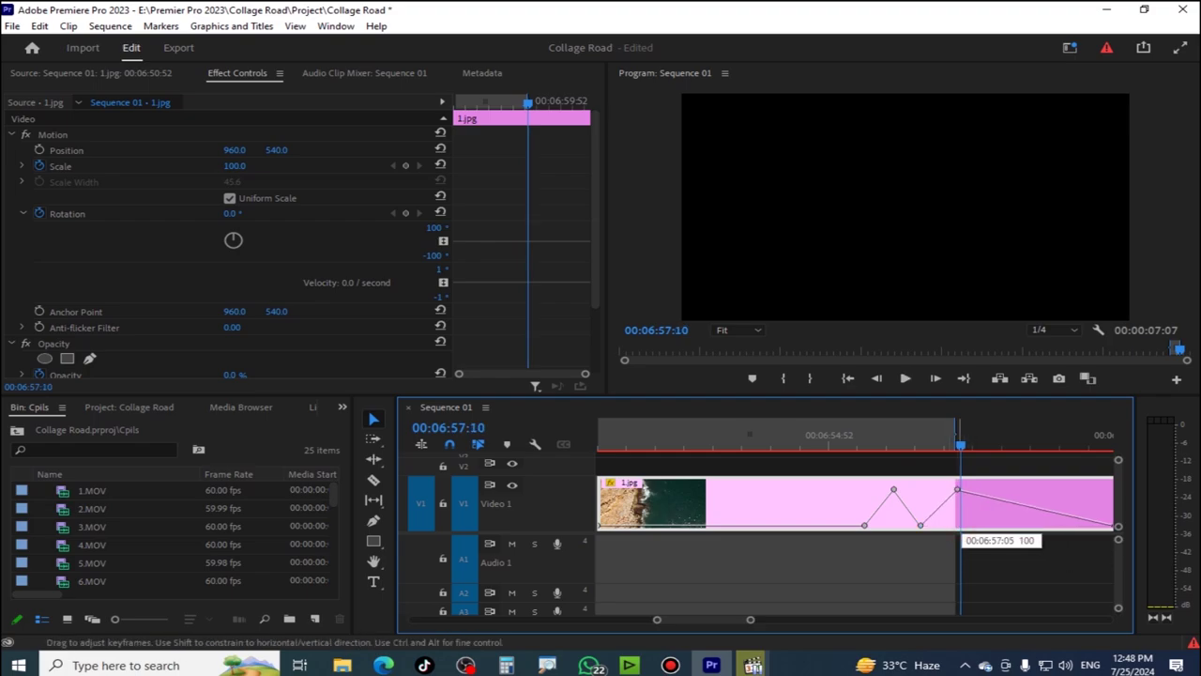
pyautogui.moveTo(959, 488); pyautogui.dragTo(959, 489)
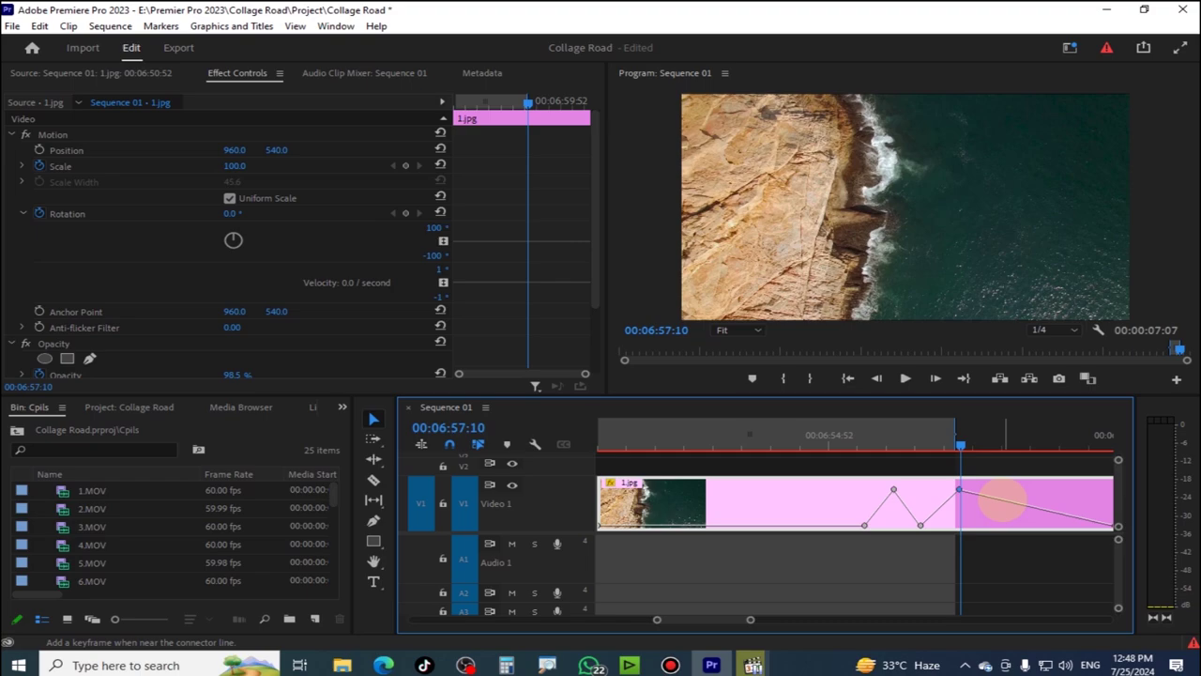
# Lower the opacity point after the second peak to form a second dip
pyautogui.doubleClick(1003, 524)
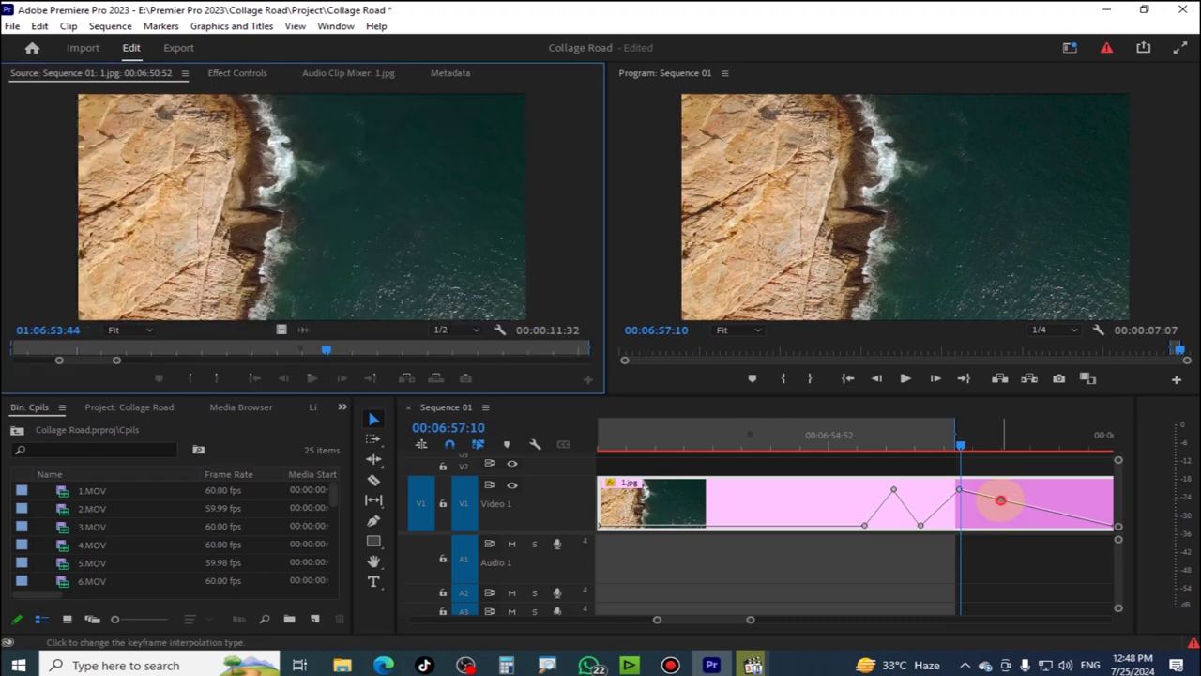
pyautogui.moveTo(1000, 500); pyautogui.dragTo(1000, 516)
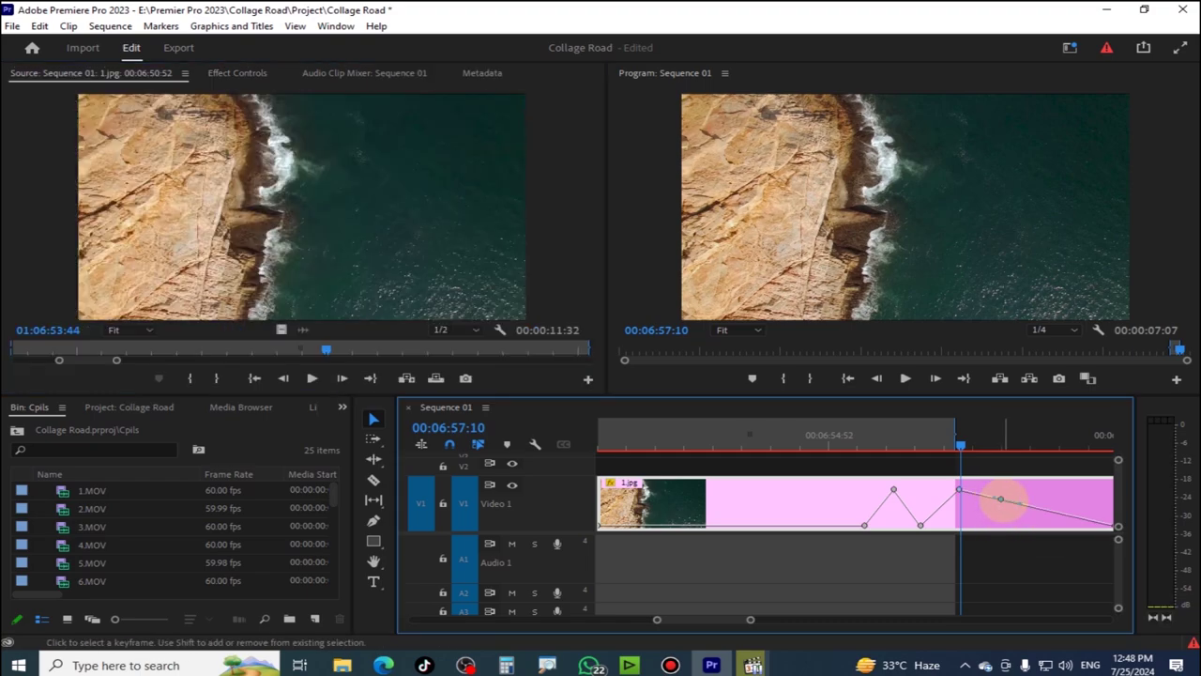
pyautogui.moveTo(1001, 500); pyautogui.dragTo(999, 516)
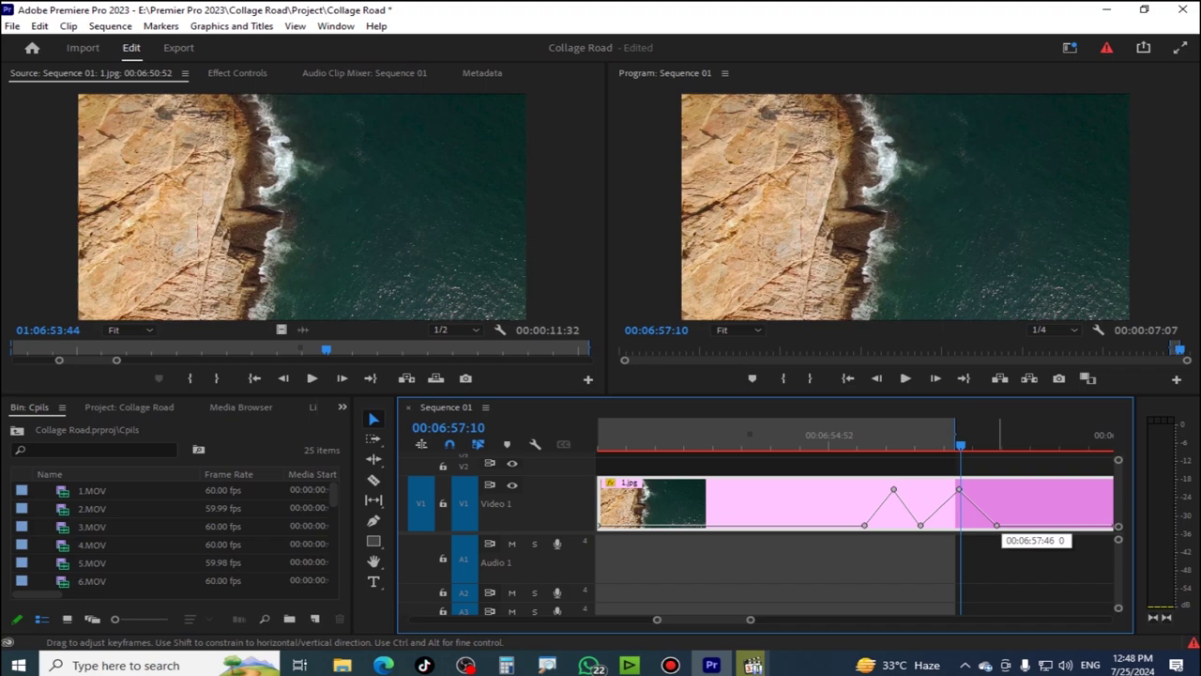
# Preview the dip and fade-out from about 06:55 to 06:58, with Effect Controls showing
pyautogui.click(873, 442)
pyautogui.press('space')
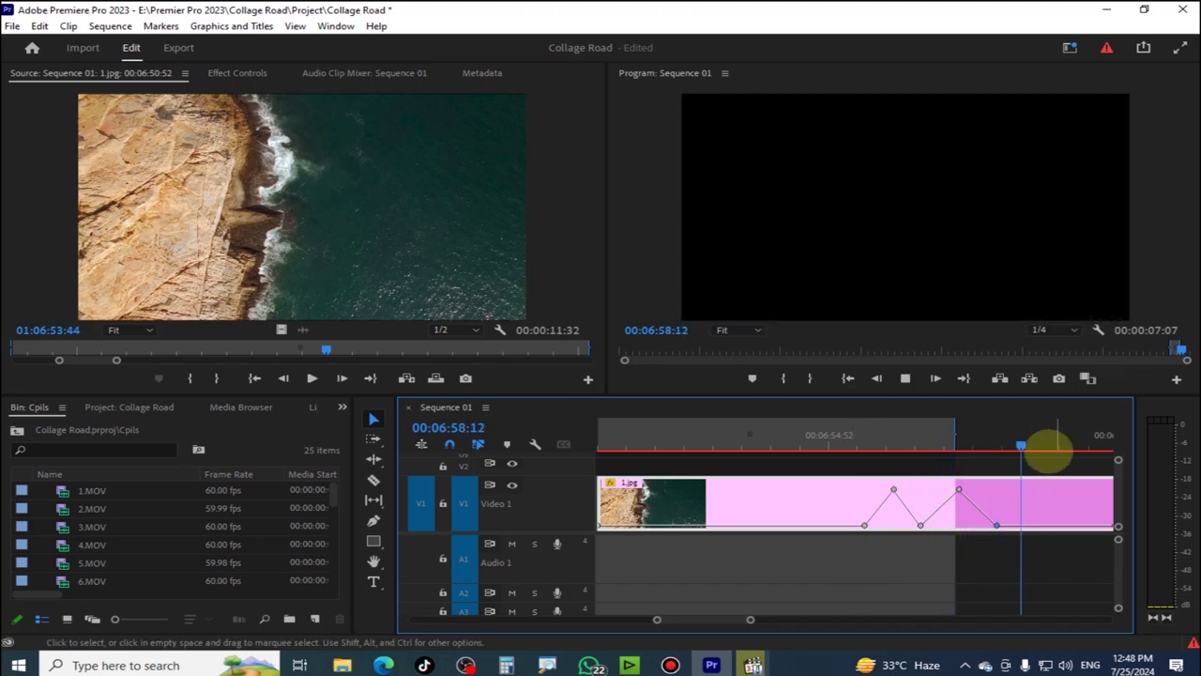
pyautogui.moveTo(799, 449); pyautogui.dragTo(921, 469)
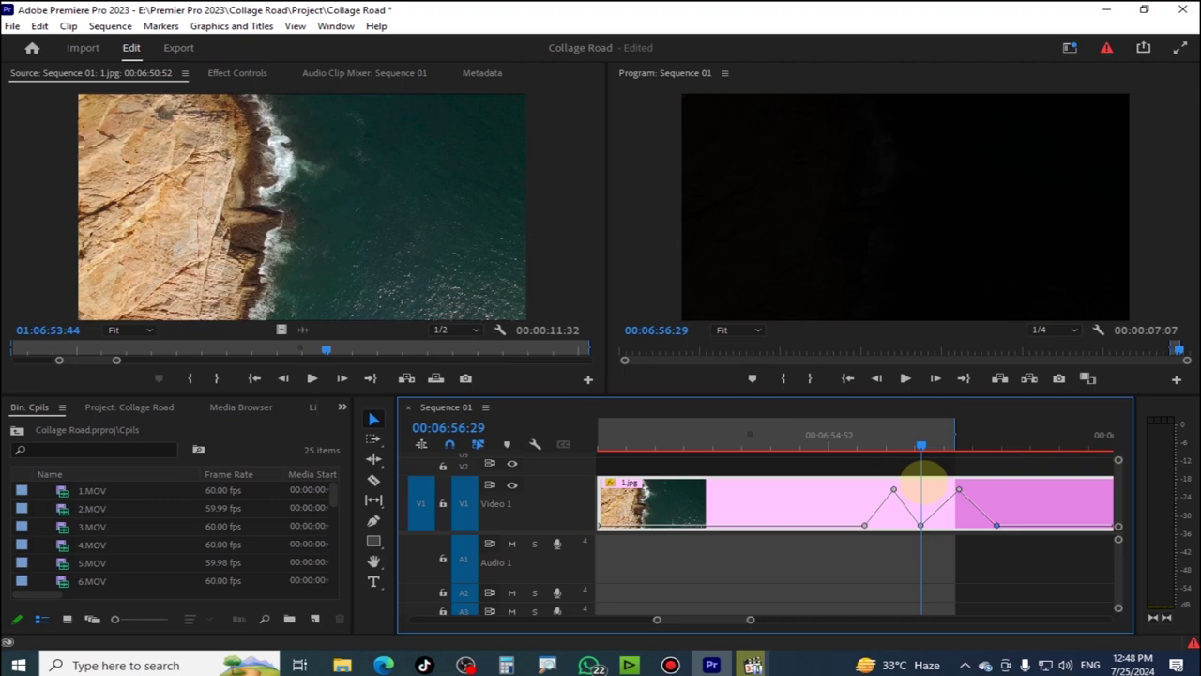
pyautogui.moveTo(938, 442)
pyautogui.mouseDown()
pyautogui.moveTo(1057, 446)
pyautogui.moveTo(913, 445)
pyautogui.mouseUp()
pyautogui.click(237, 74)
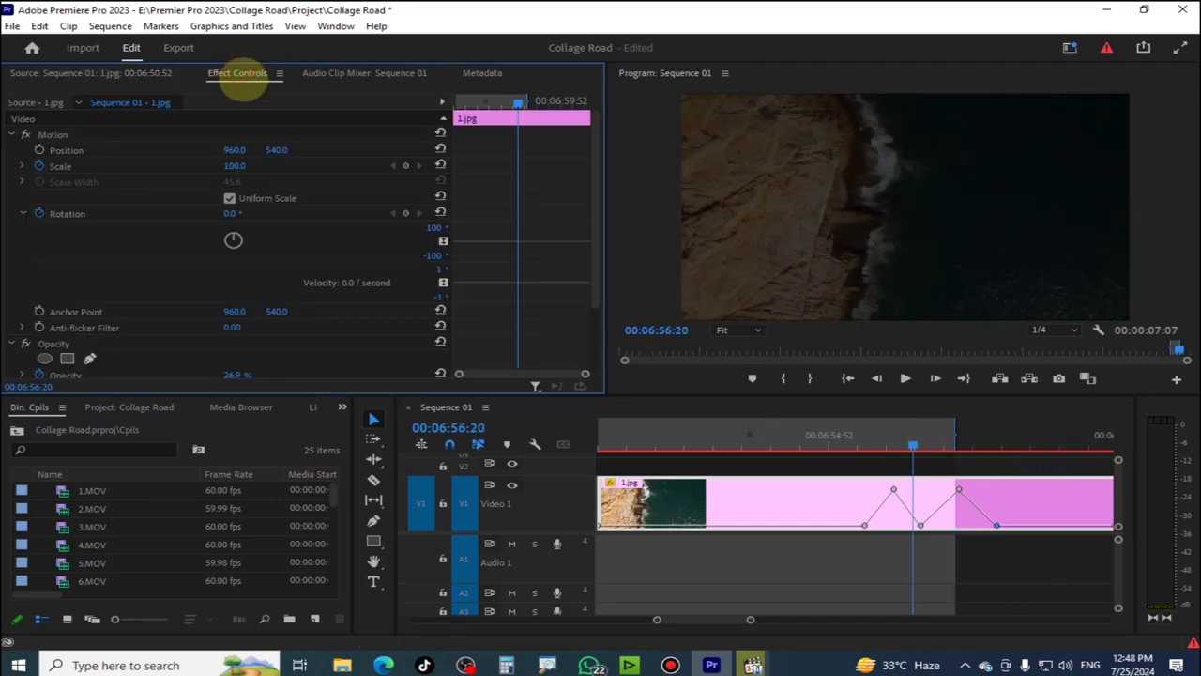
pyautogui.moveTo(913, 443)
pyautogui.mouseDown()
pyautogui.moveTo(982, 442)
pyautogui.moveTo(863, 462)
pyautogui.moveTo(1027, 460)
pyautogui.moveTo(1006, 447)
pyautogui.mouseUp()
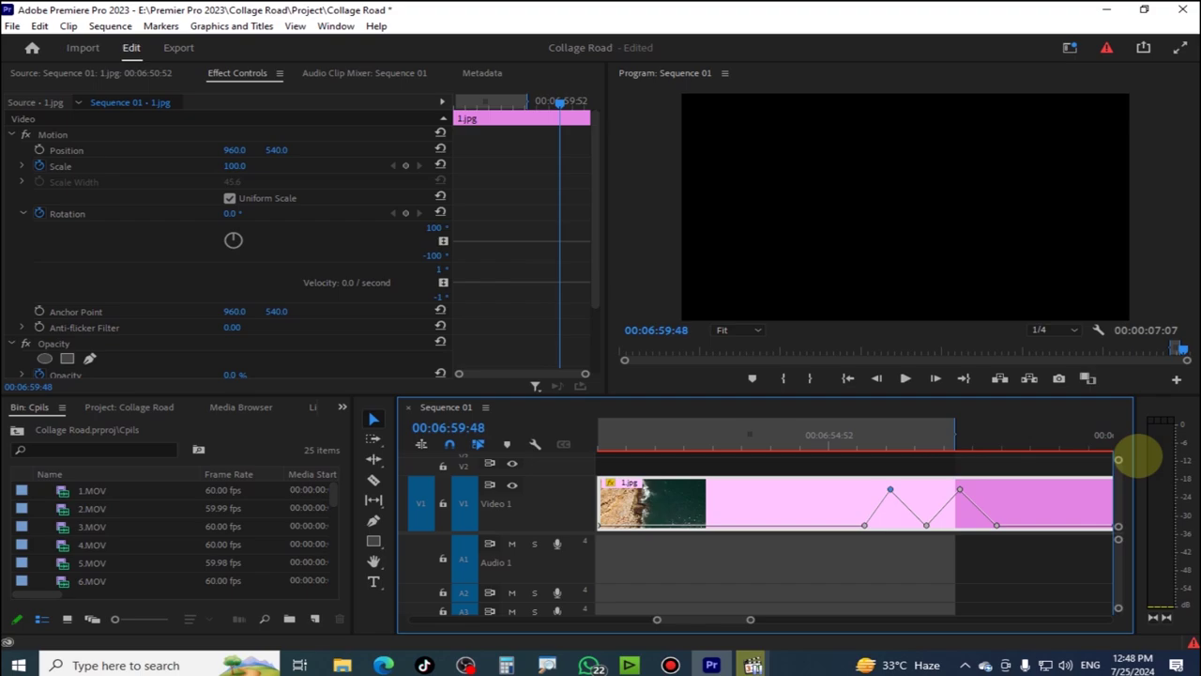